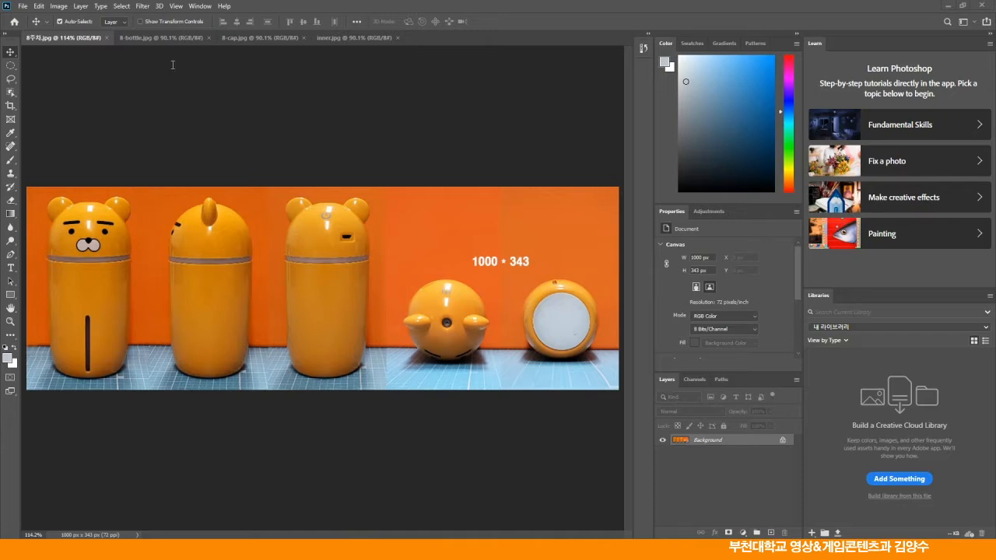
Convert the 8-bottle.jpg document to Grayscale mode, discarding its color information.
left_click(145, 38)
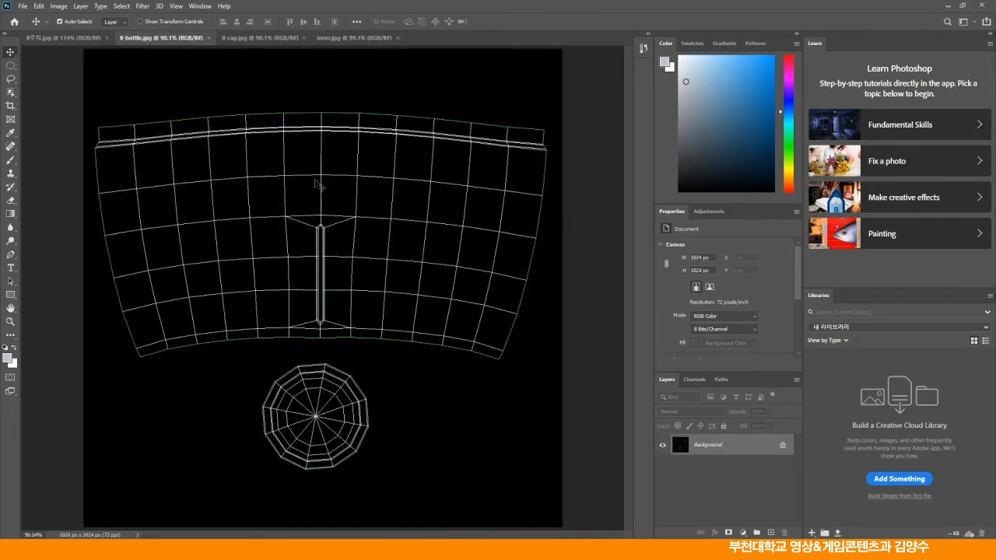
left_click(54, 7)
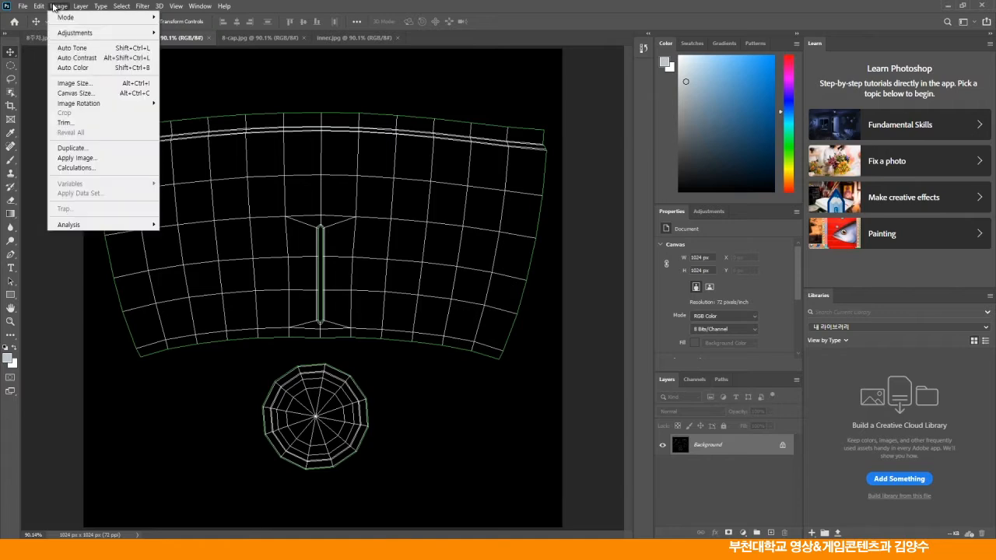
mouse_move(67, 18)
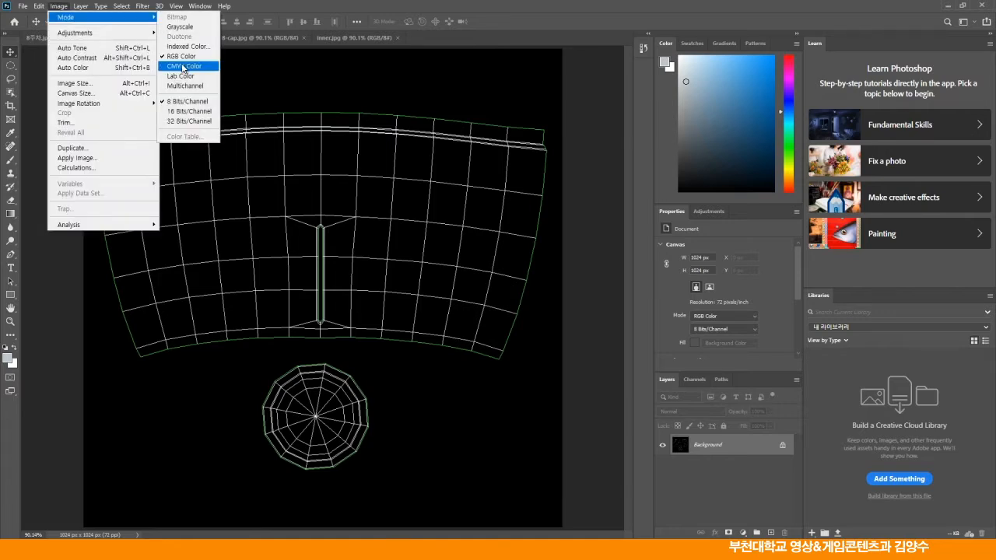
left_click(184, 28)
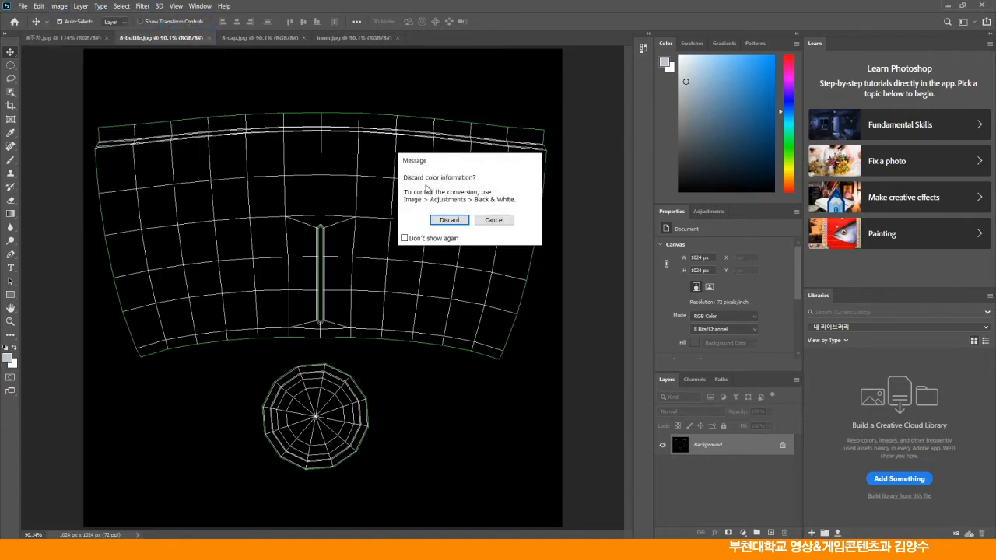
left_click(449, 220)
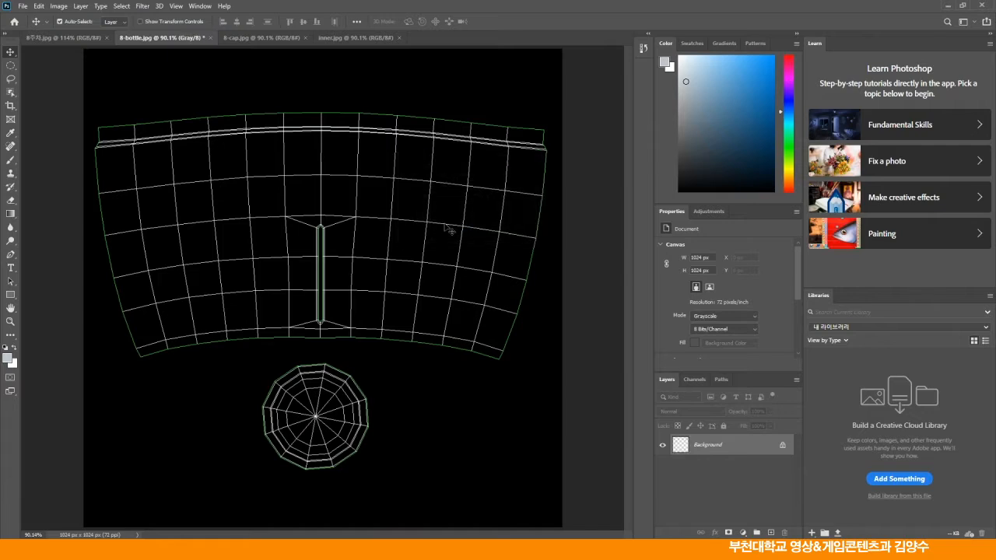
Duplicate the Gray channel of the bottle wireframe, then reselect the original Gray channel and return to the layers.
left_click(695, 379)
left_click_drag(722, 401, 770, 532)
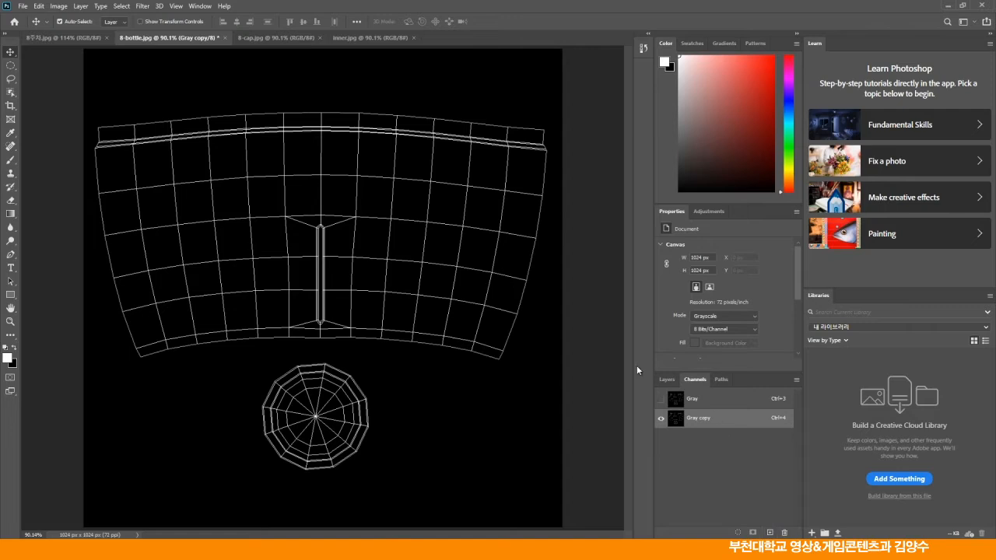
left_click(710, 402)
left_click(667, 379)
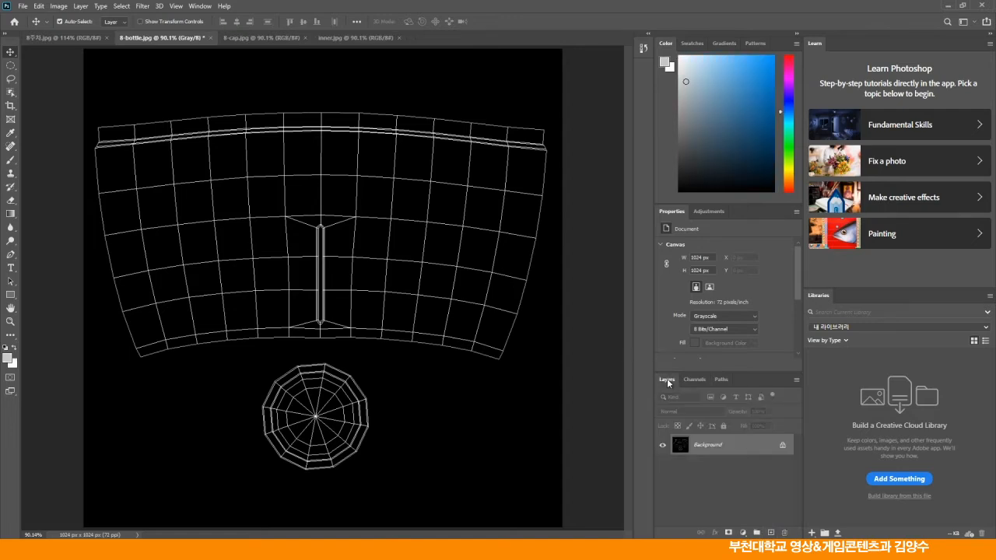
Convert the bottle document's color mode back to RGB Color.
left_click(59, 6)
mouse_move(64, 21)
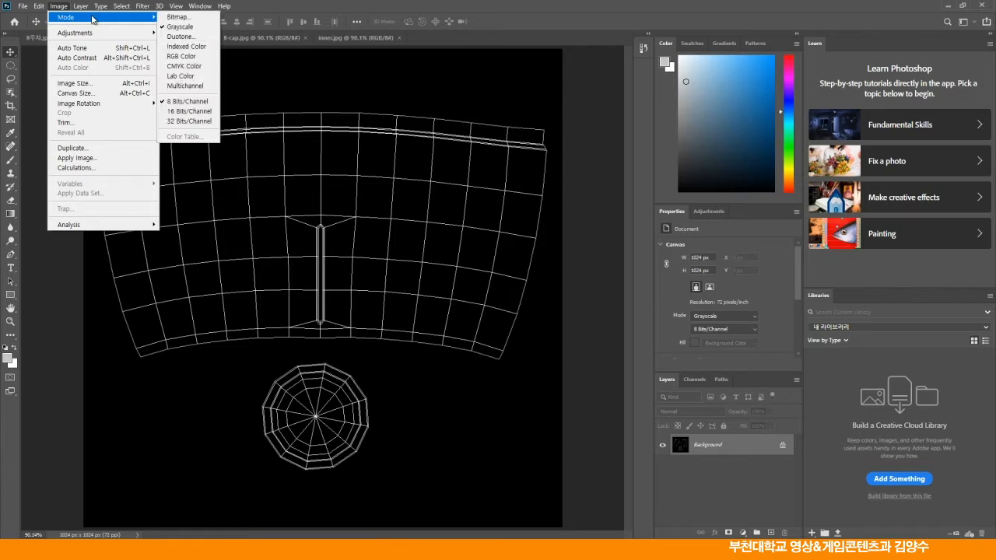
left_click(182, 56)
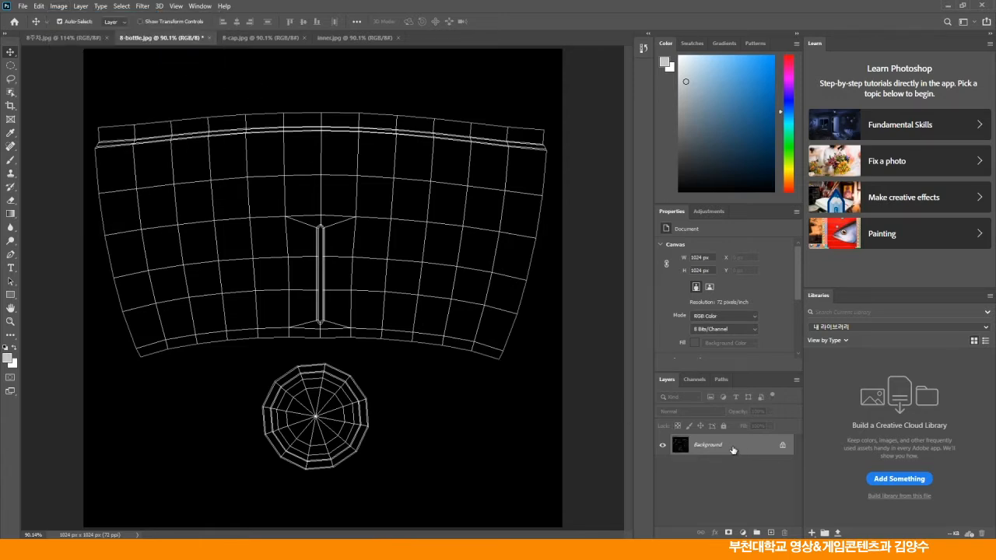
Turn the Background into a regular layer named wire.
double_click(759, 448)
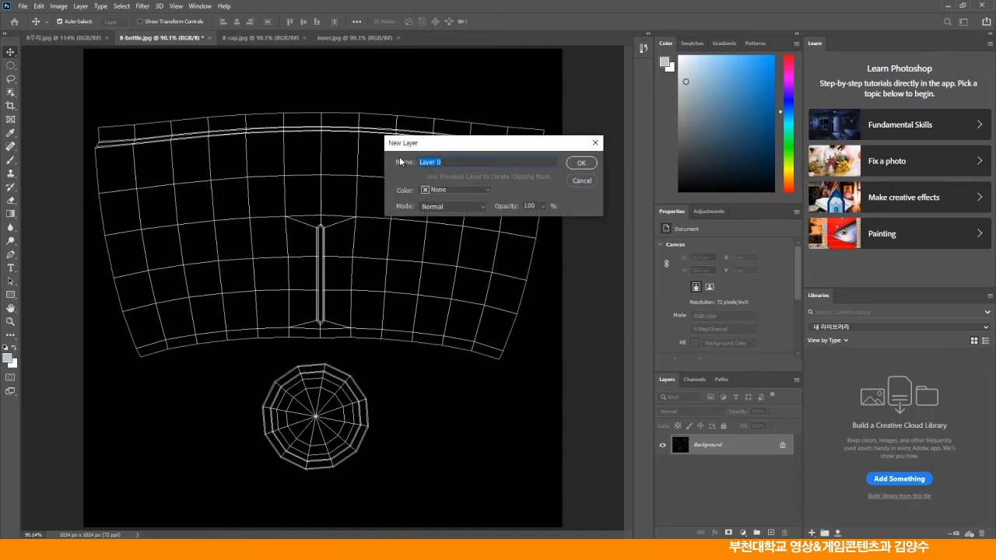
type("wire")
left_click(581, 164)
Clear the entire contents of the wire layer and deselect.
key("ctrl+a")
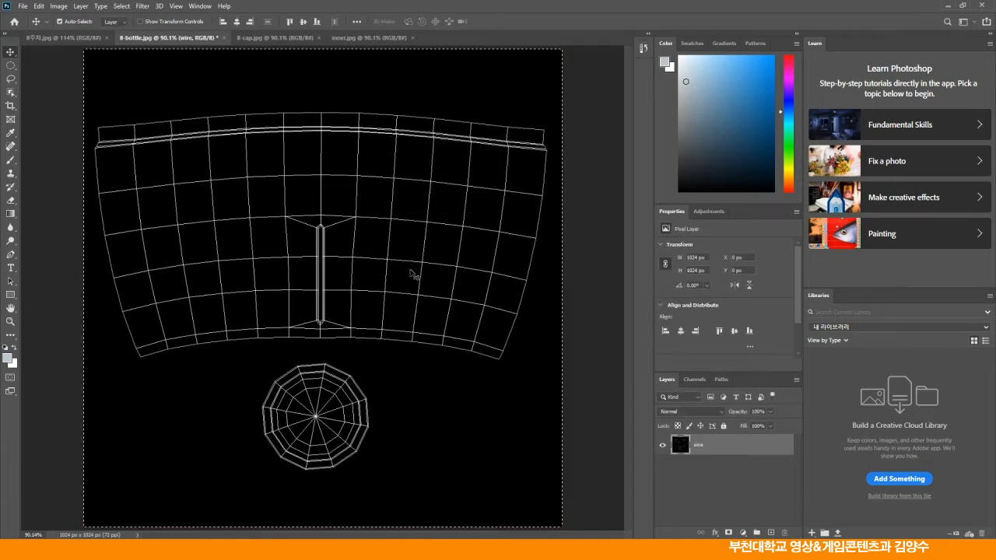
key("Delete")
left_click(11, 66)
key("ctrl+d")
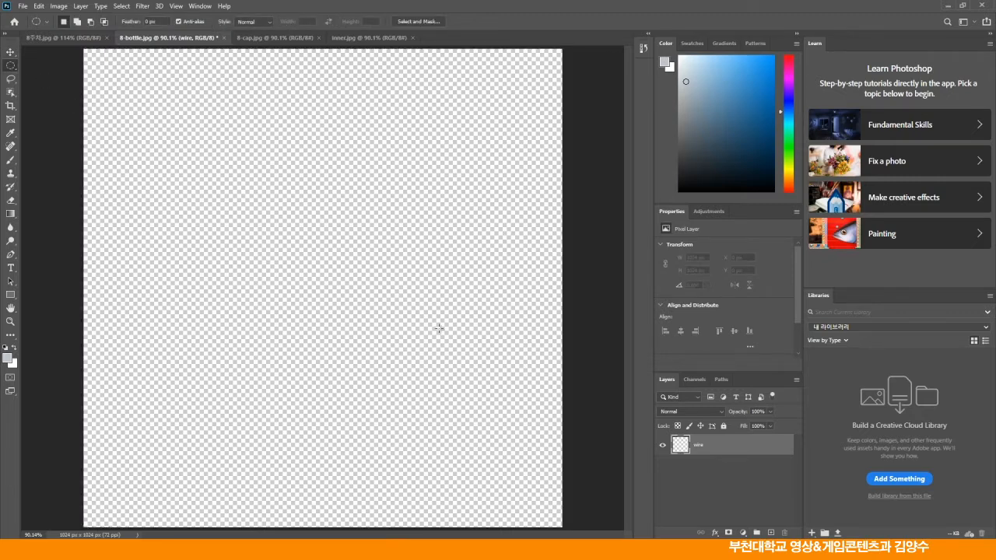
Load the Gray copy channel as a selection of the wireframe lines.
left_click(695, 380)
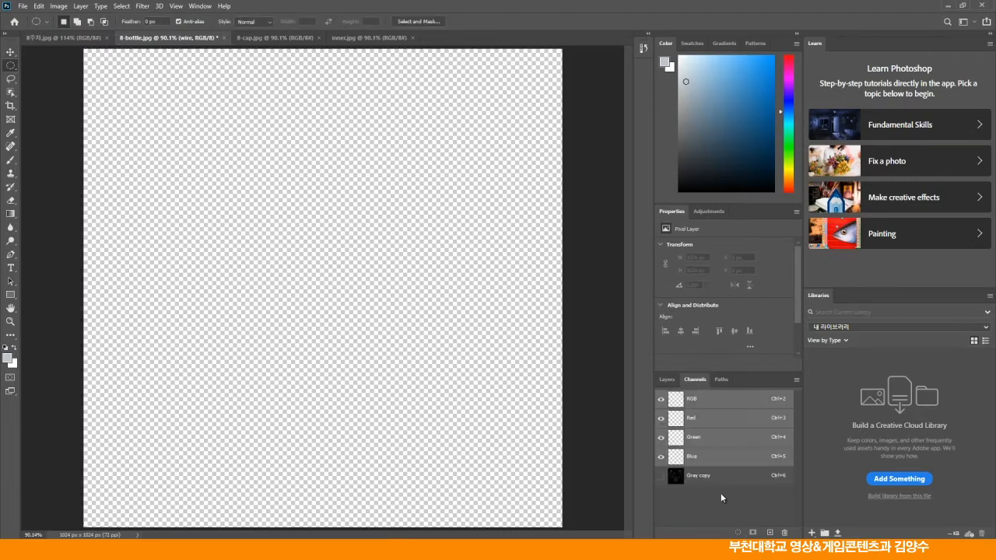
left_click_drag(720, 480, 740, 533)
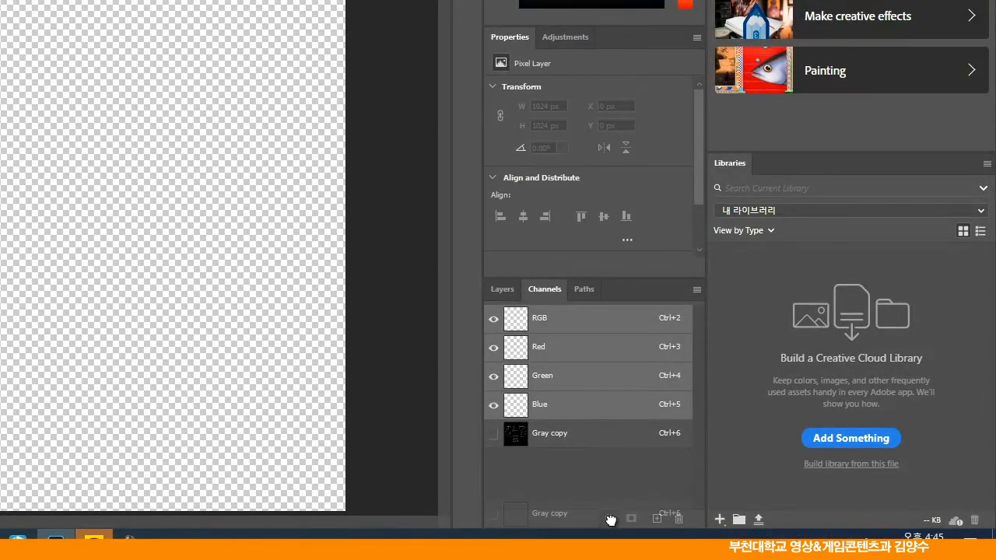
left_click_drag(611, 520, 611, 519)
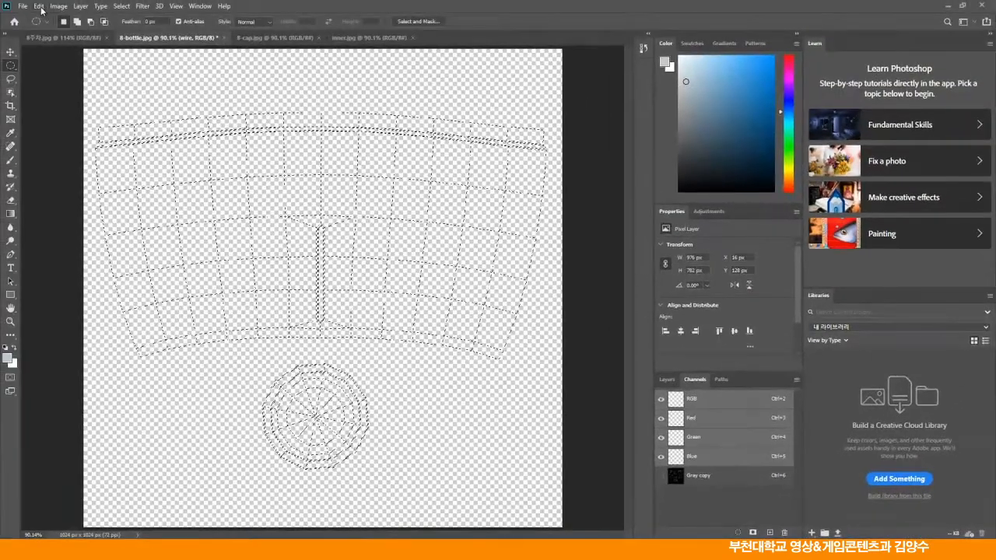
Fill the selected wireframe lines on the wire layer with Black and deselect.
left_click(38, 6)
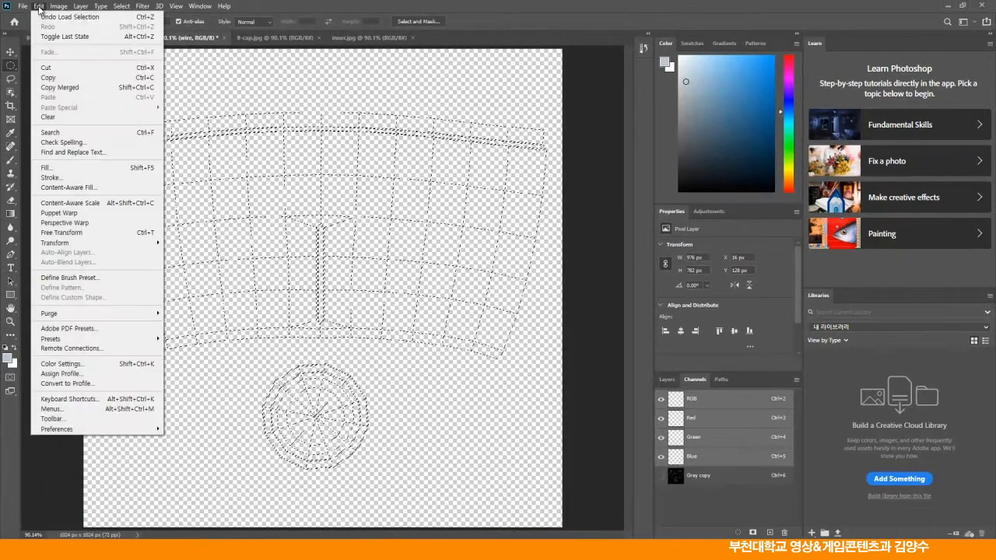
left_click(47, 163)
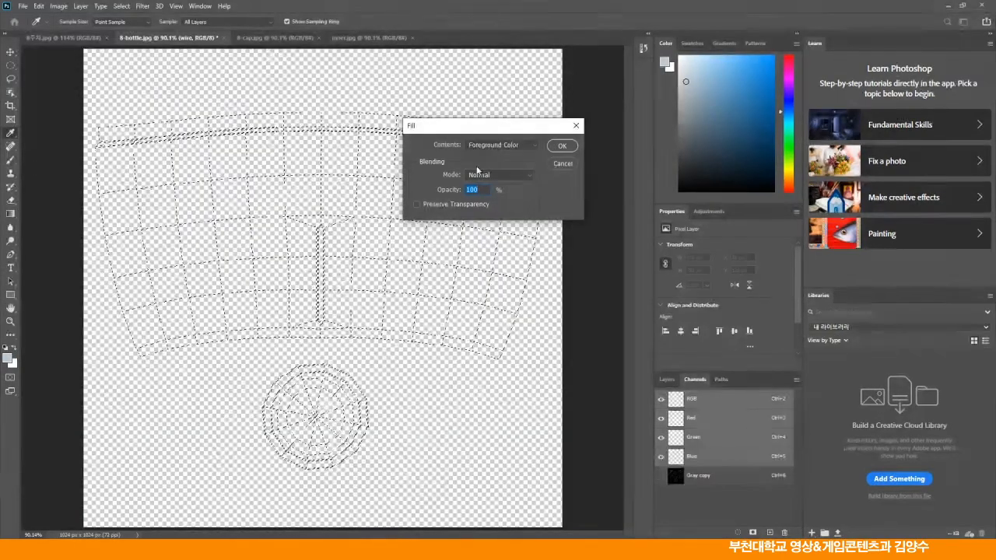
left_click(502, 145)
left_click(478, 227)
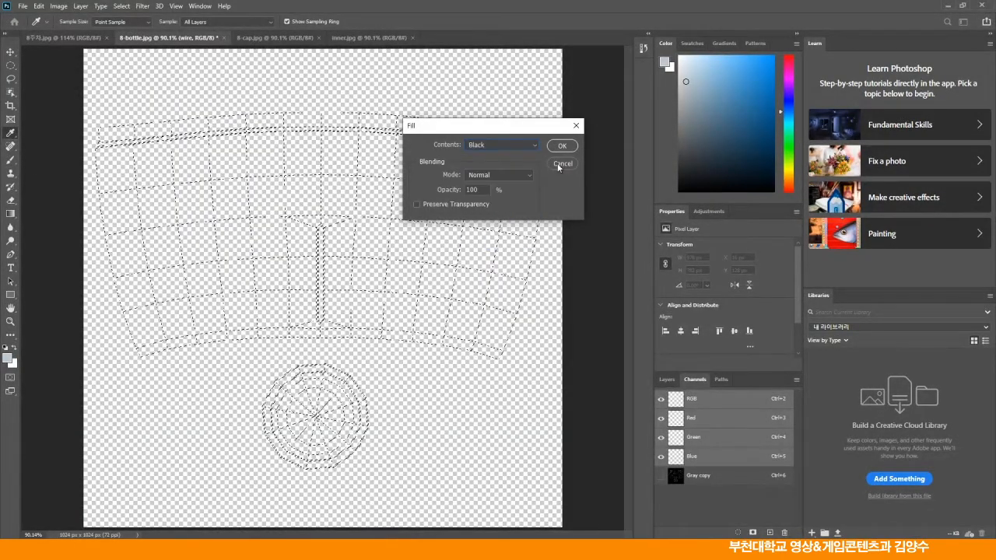
left_click(562, 146)
key("m")
key("ctrl+d")
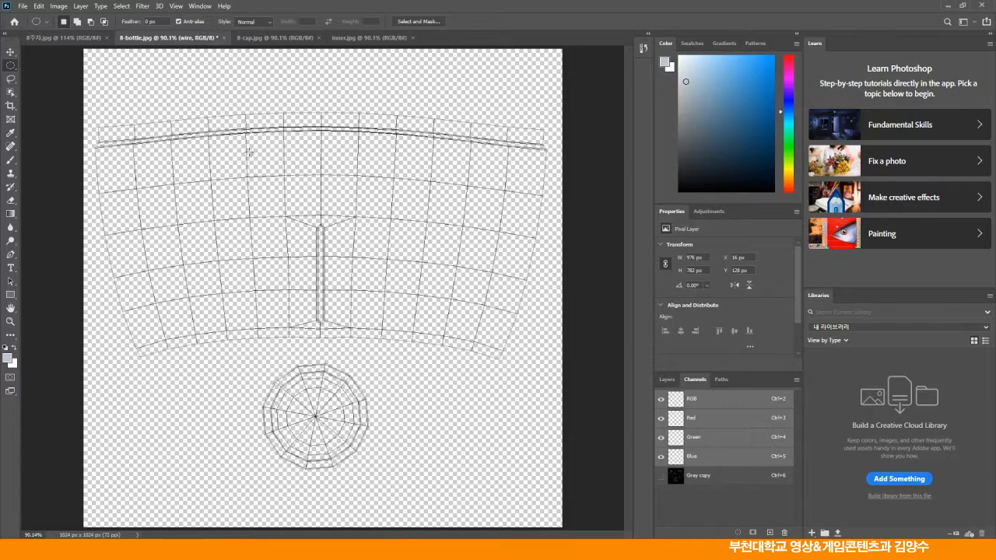
Lock the wire layer completely and add a new layer named bg beneath it.
left_click(667, 379)
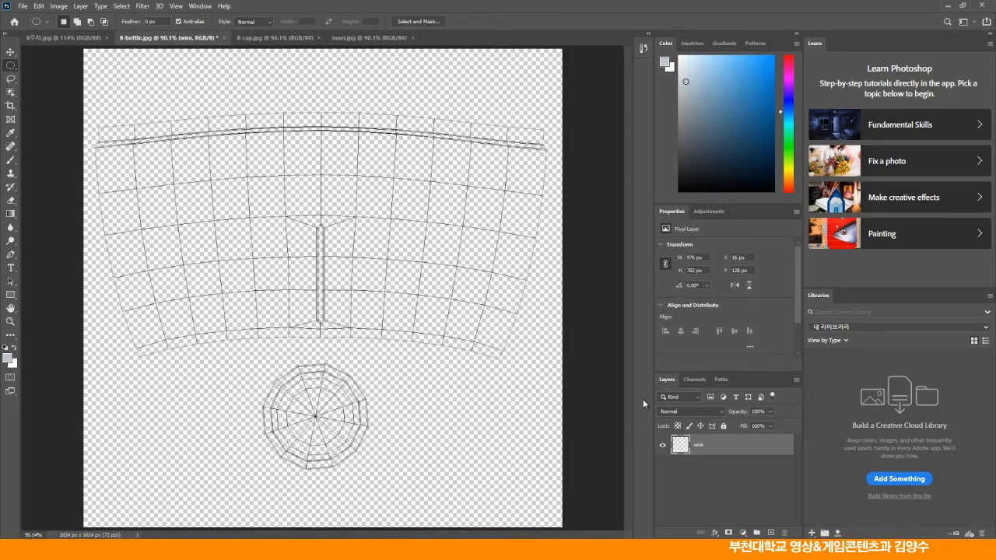
left_click(724, 427)
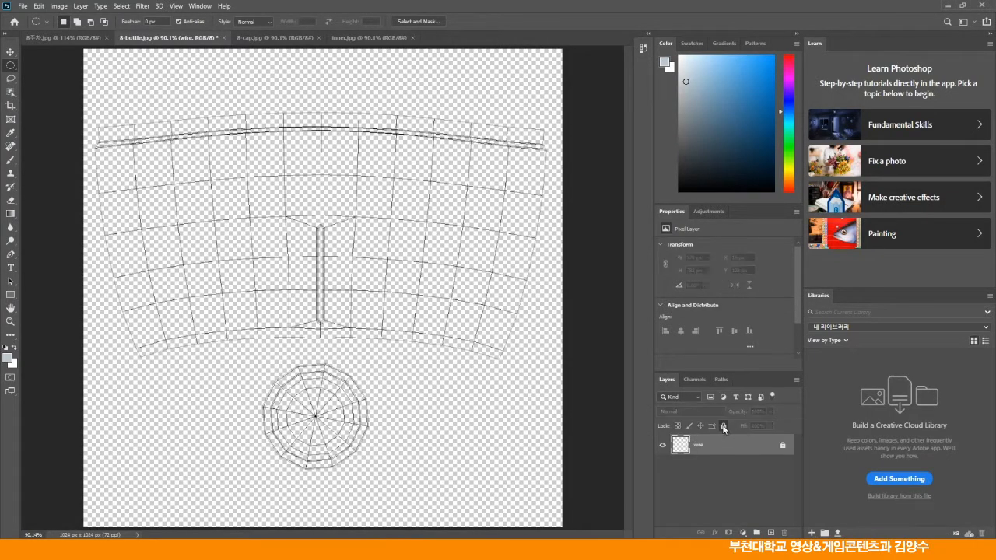
left_click(797, 379)
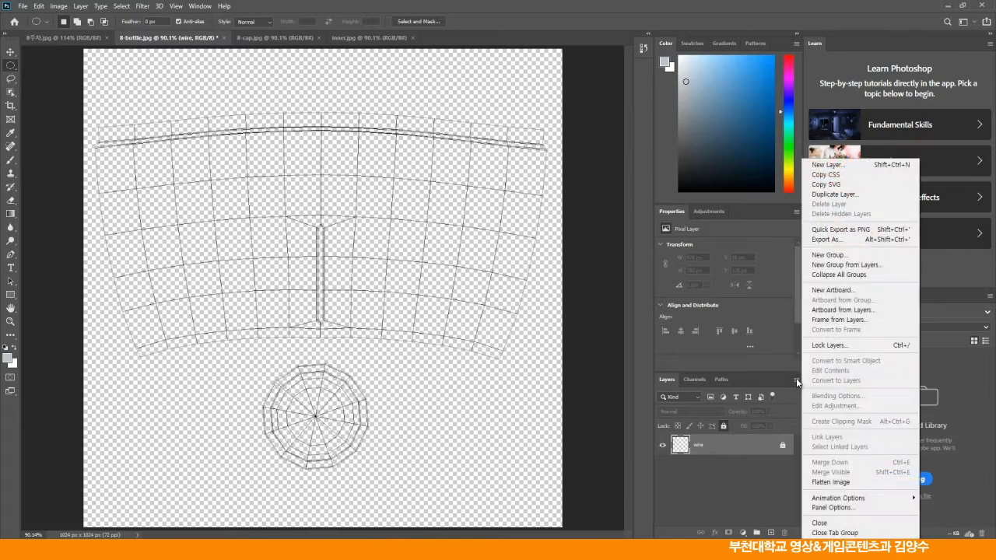
left_click(827, 164)
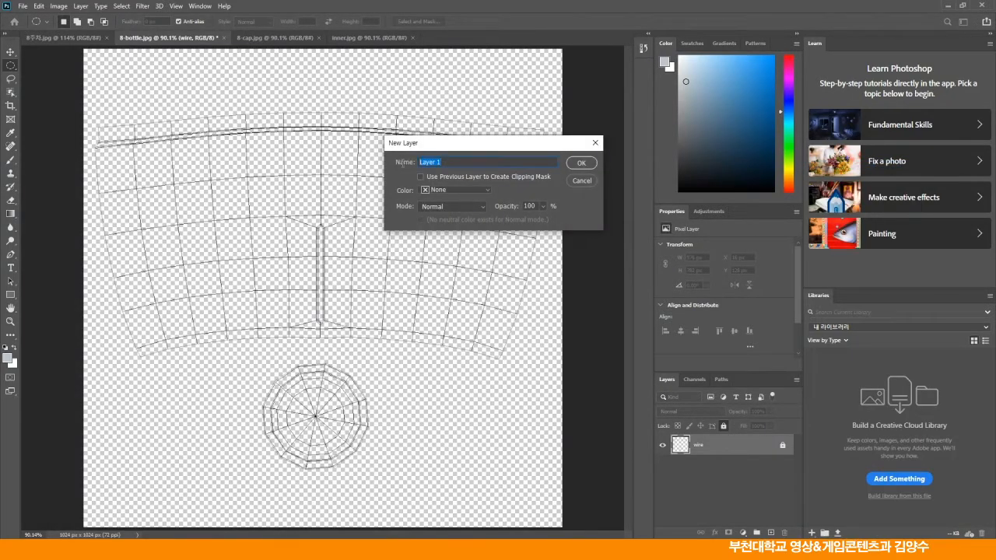
type("g")
left_click(577, 170)
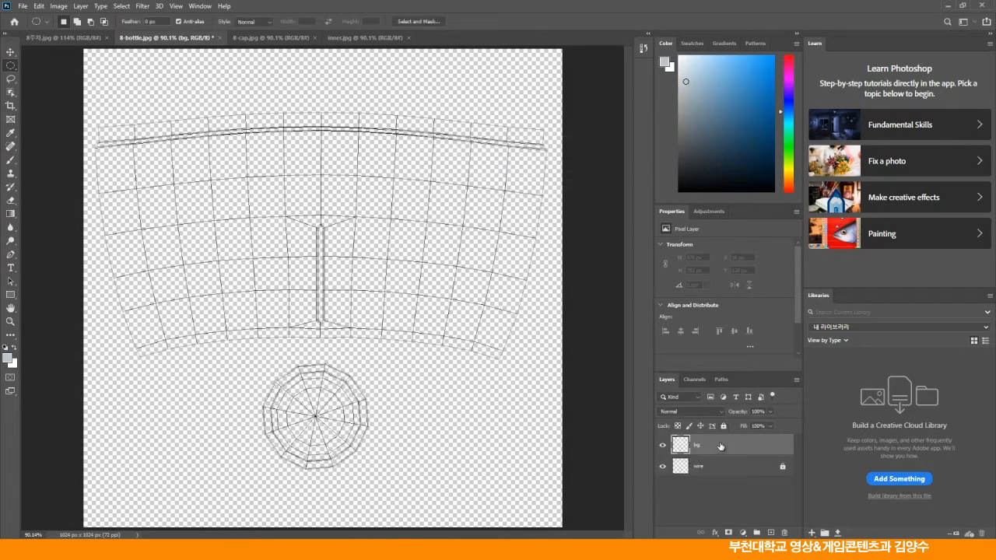
left_click_drag(721, 445, 718, 484)
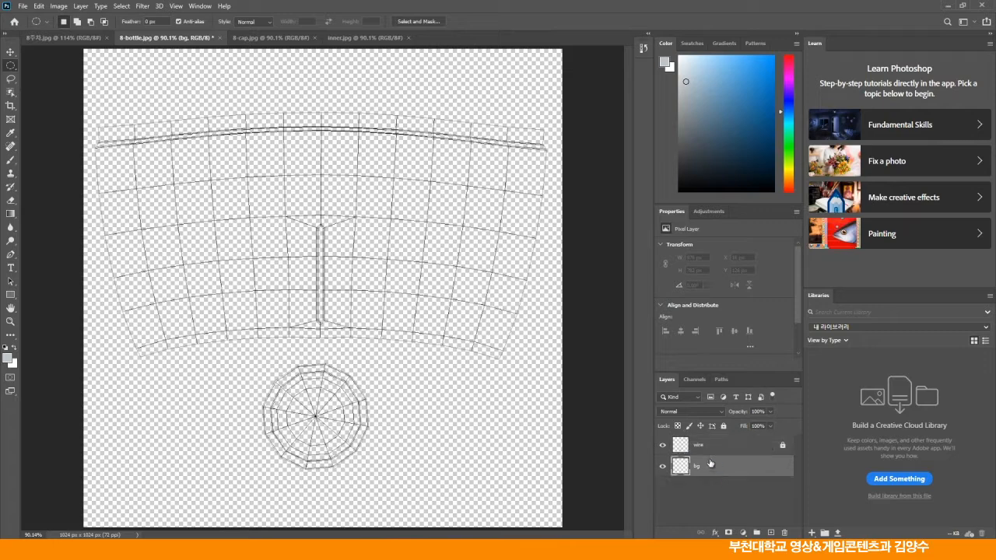
Fill the bg layer with White at 100% opacity.
left_click(39, 9)
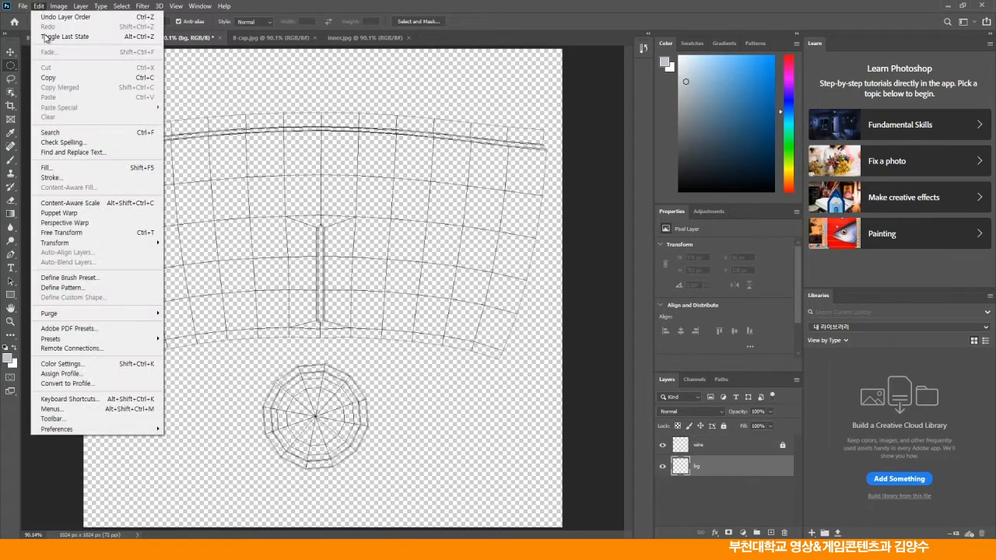
left_click(53, 166)
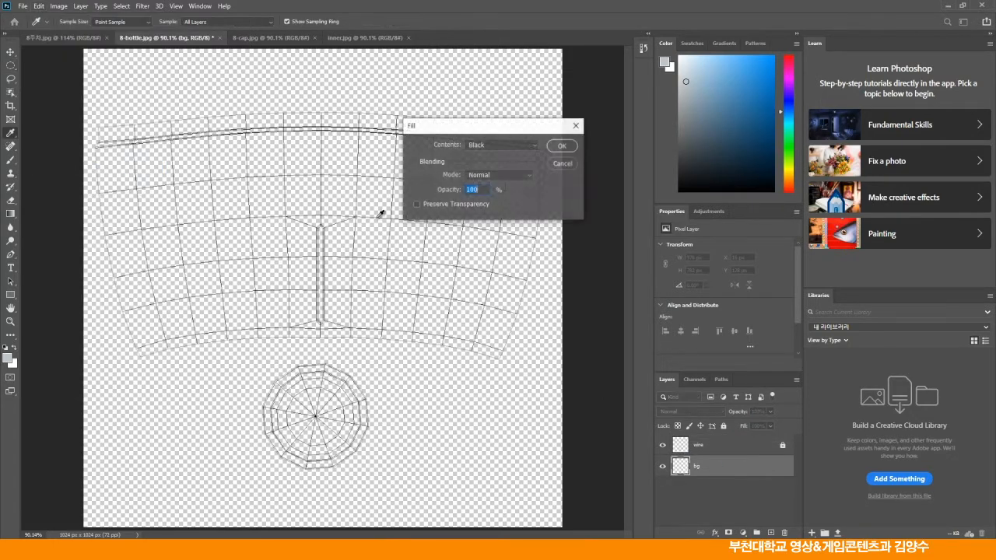
left_click(498, 146)
left_click(479, 242)
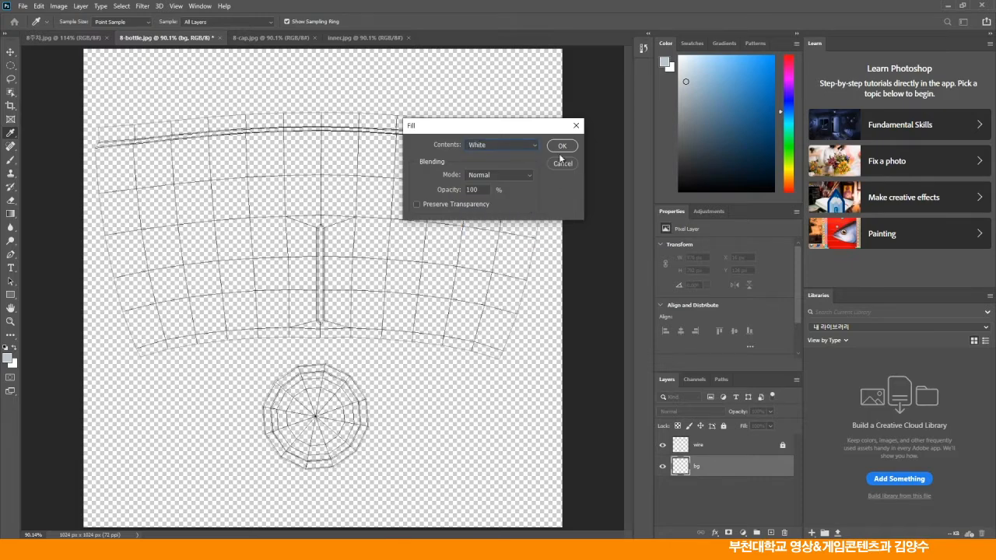
left_click(562, 145)
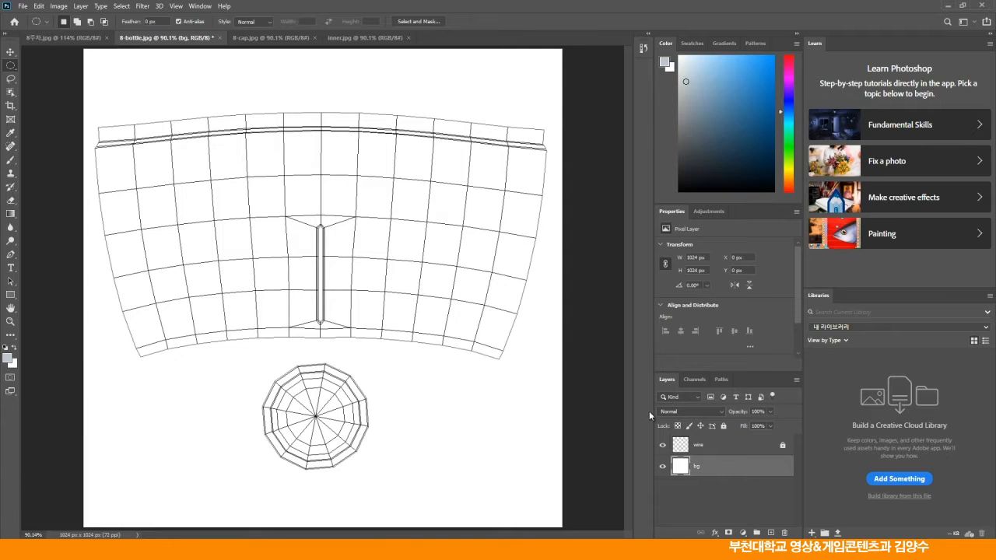
Add a new layer named diffuse between the bg and wire layers.
left_click(797, 379)
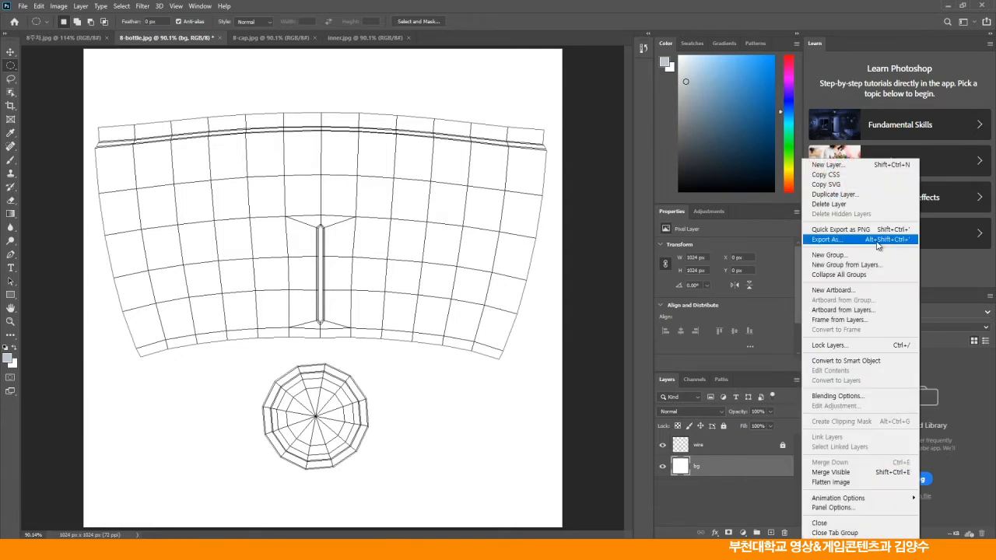
left_click(842, 169)
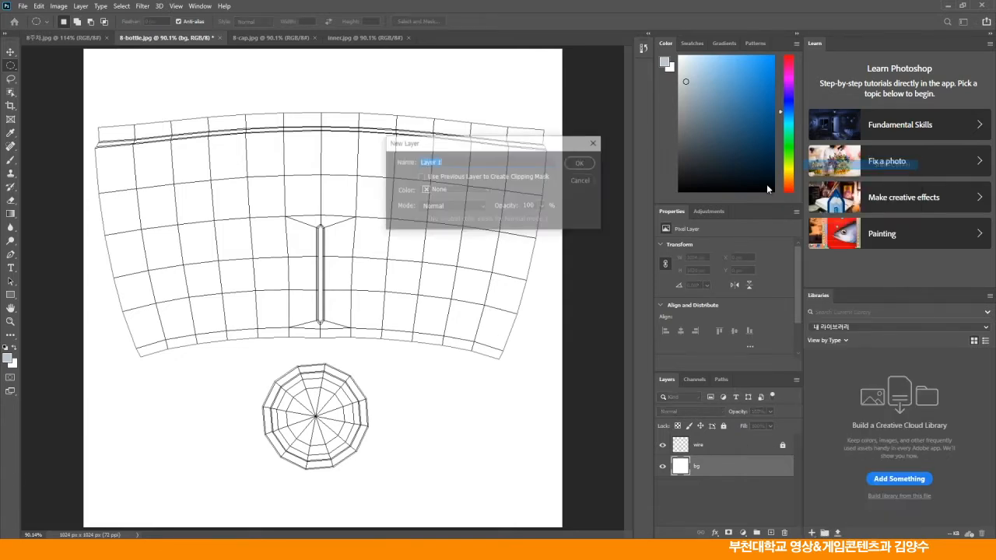
left_click(580, 164)
double_click(706, 471)
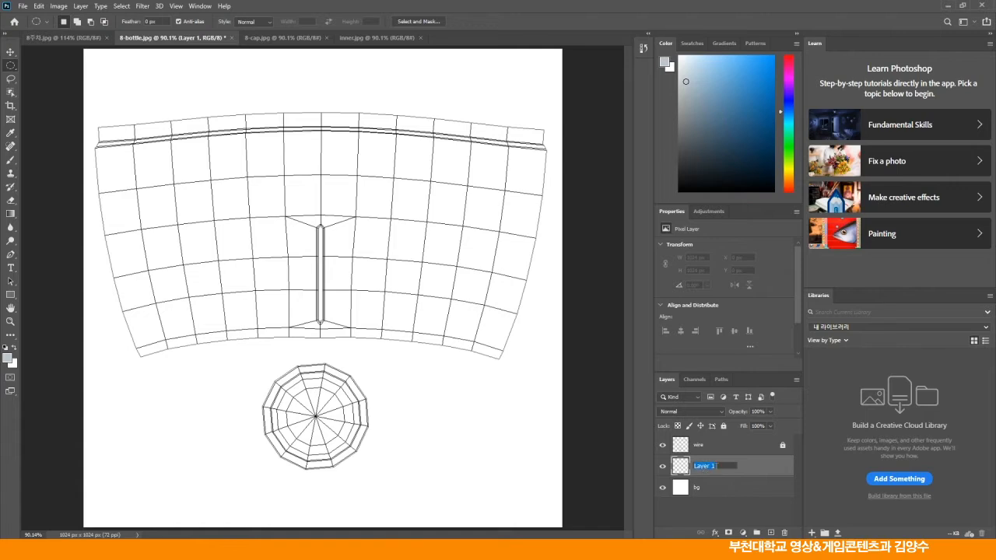
type("diffuse")
key("Return")
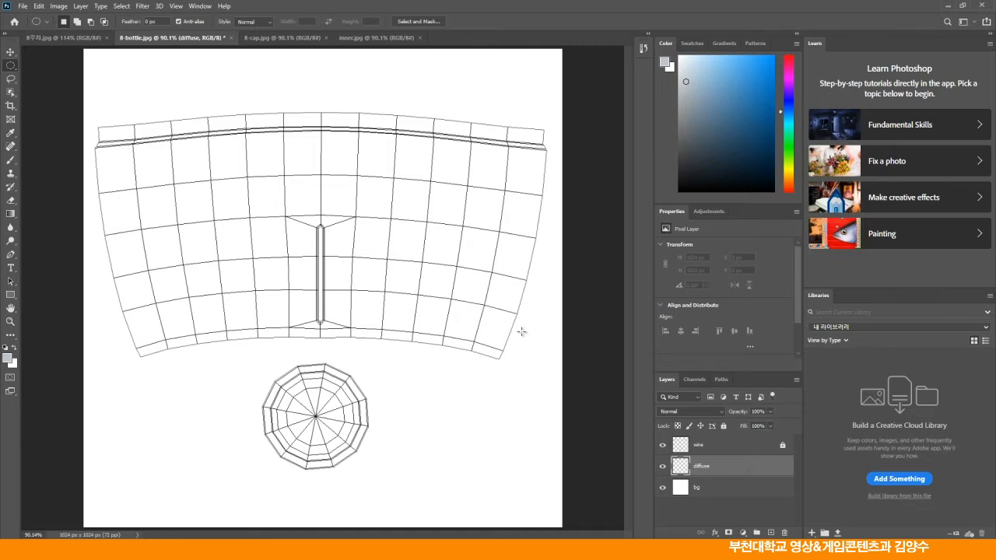
Switch to the 8-cap.jpg document and convert it to Grayscale, discarding its color information.
left_click(10, 52)
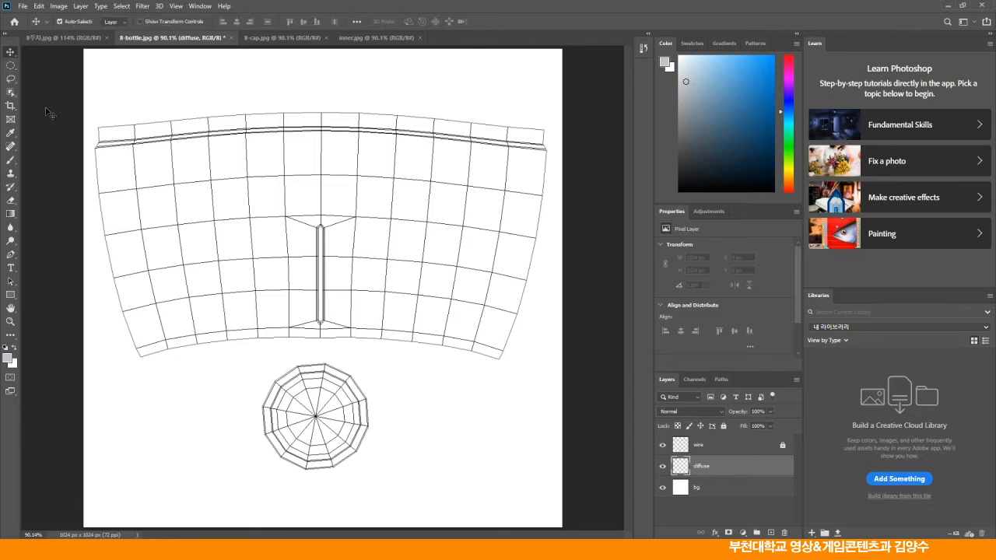
left_click(276, 38)
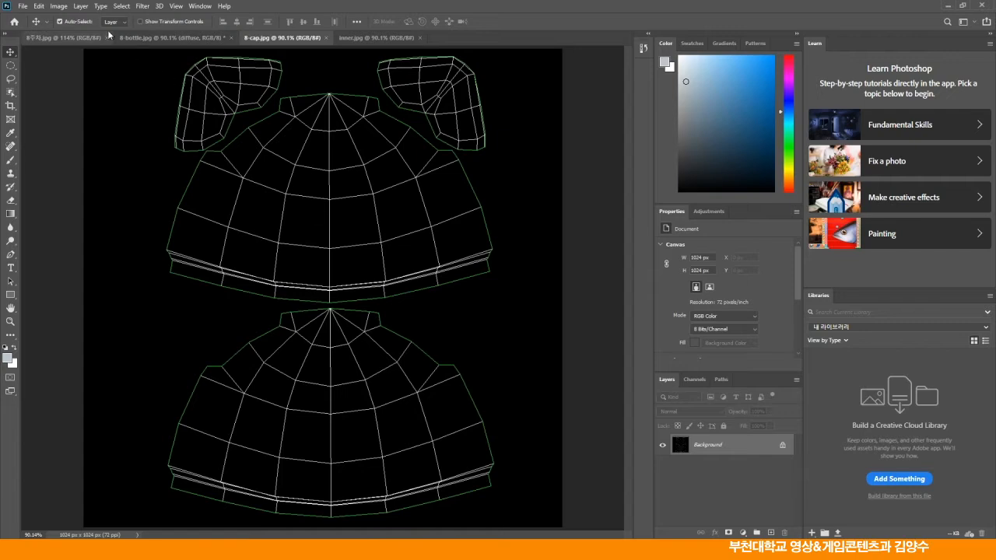
left_click(59, 6)
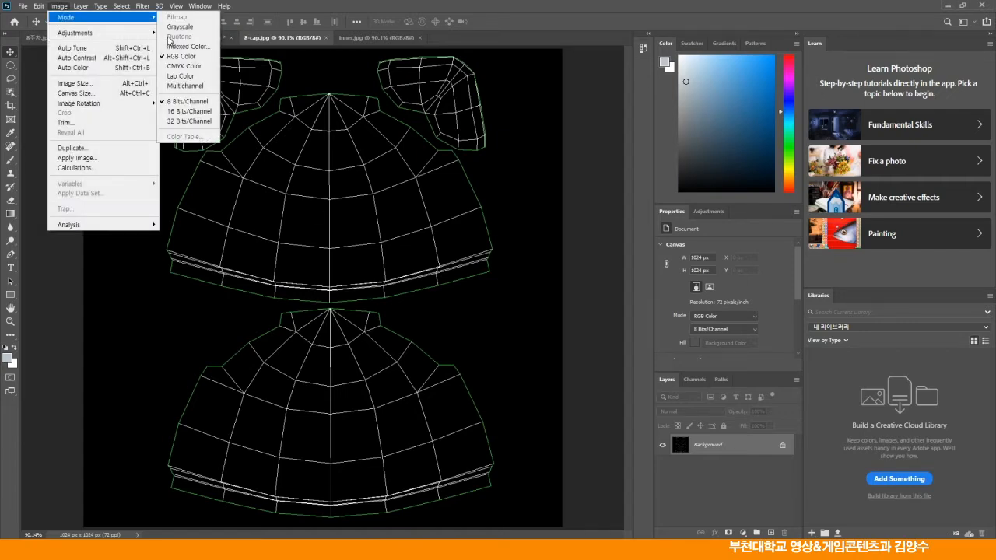
left_click(181, 28)
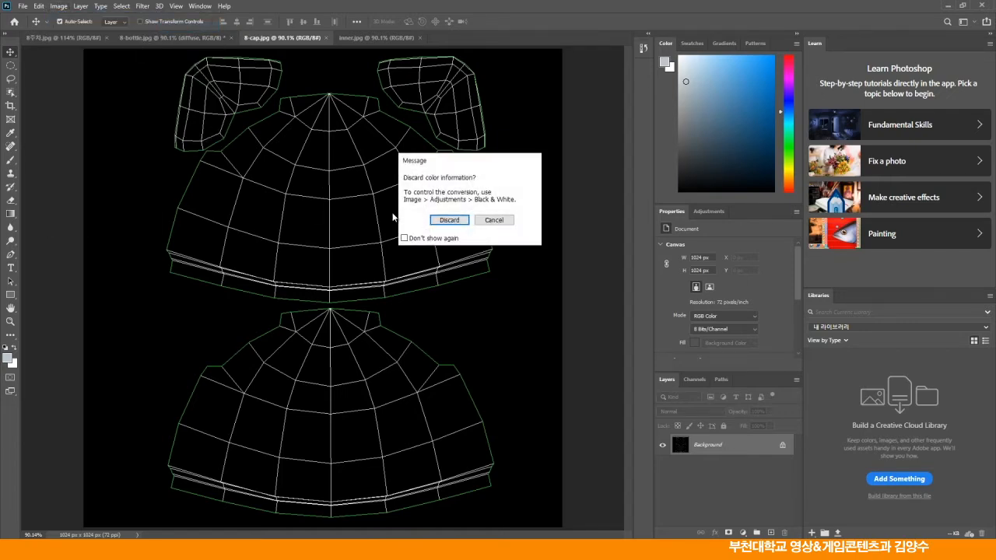
left_click(436, 221)
Duplicate the Gray channel of 8-cap.jpg.
left_click(698, 382)
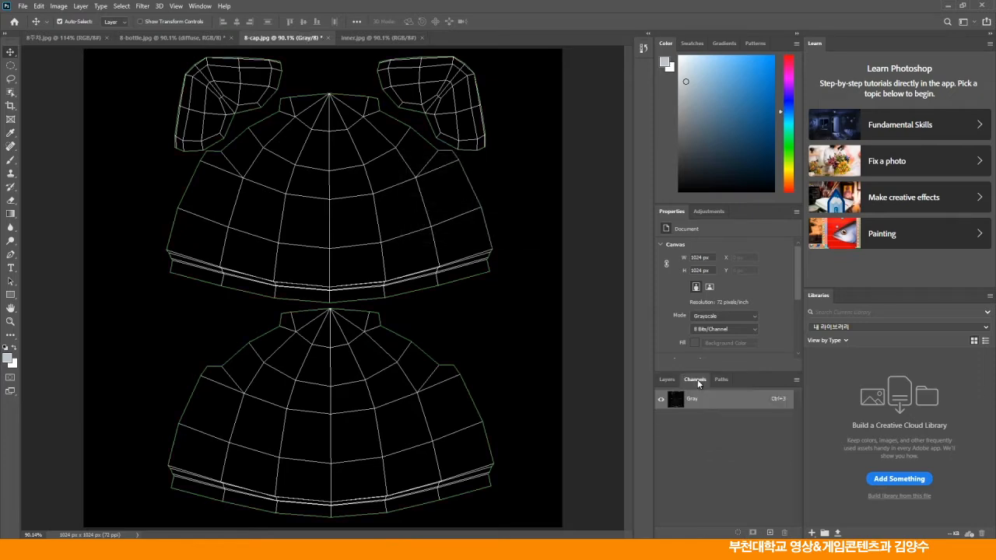
left_click_drag(741, 401, 752, 513)
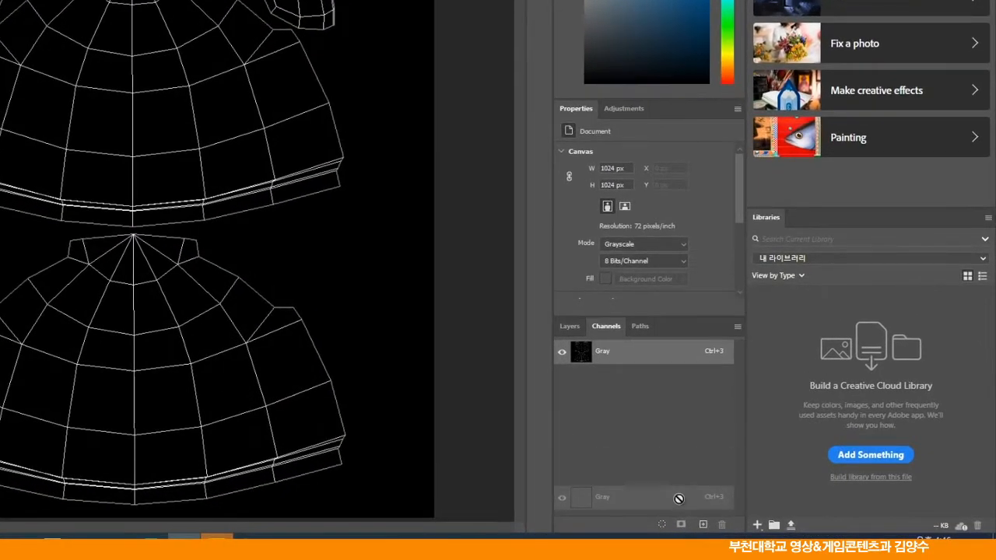
left_click_drag(679, 499, 703, 526)
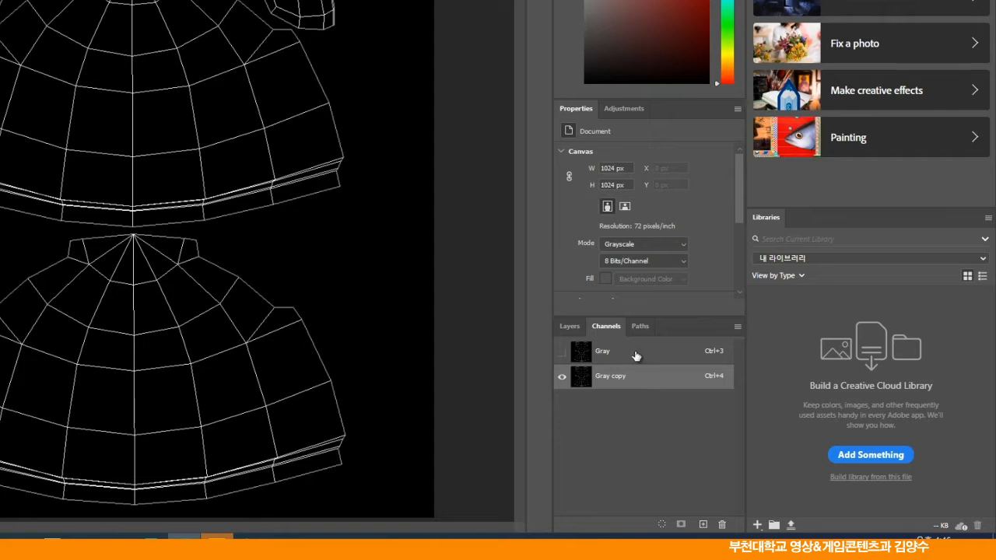
Convert the Background of 8-cap.jpg into a regular layer named wire.
left_click(569, 326)
double_click(658, 418)
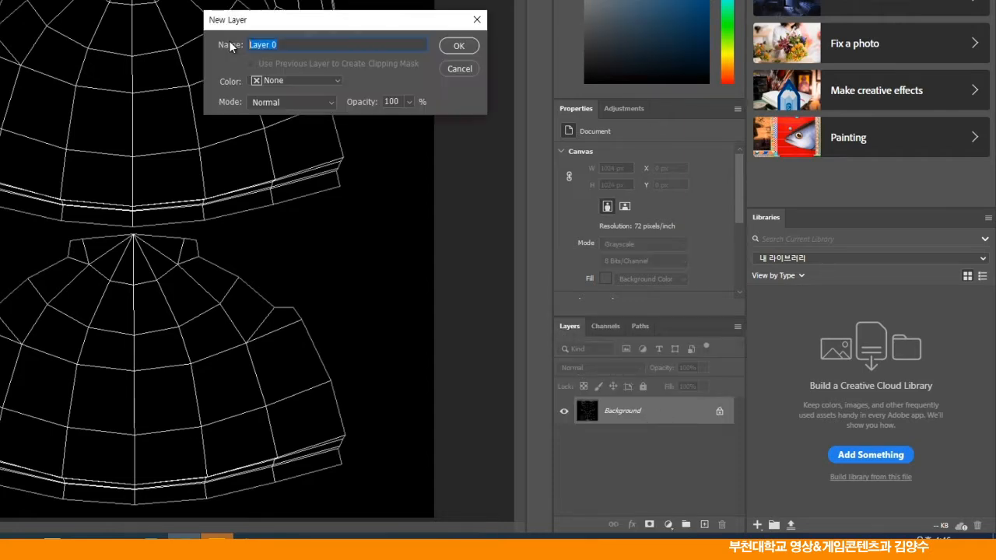
type("wire")
left_click(458, 46)
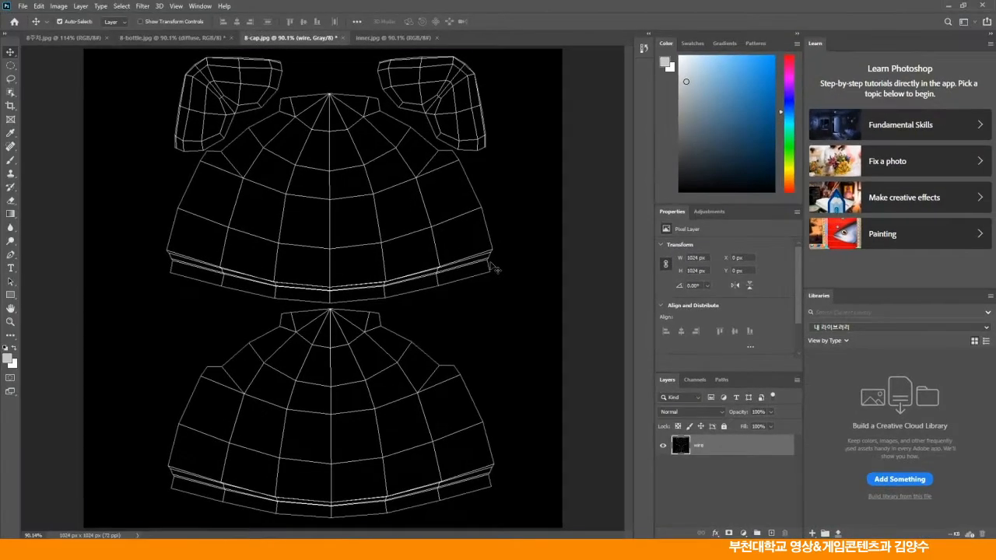
Delete all pixels on the wire layer of 8-cap.jpg and convert the document to RGB Color.
key("ctrl+a")
key("Delete")
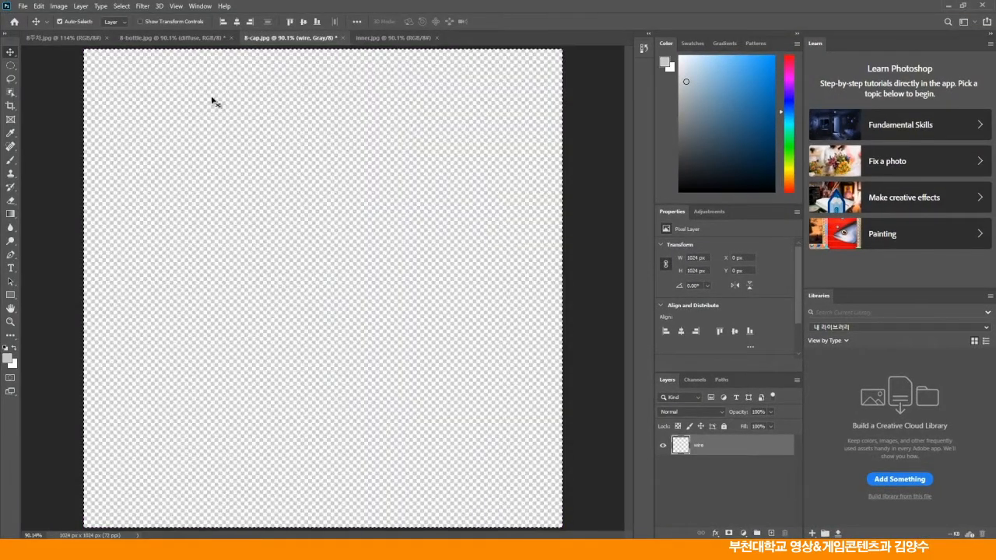
left_click(59, 7)
mouse_move(63, 19)
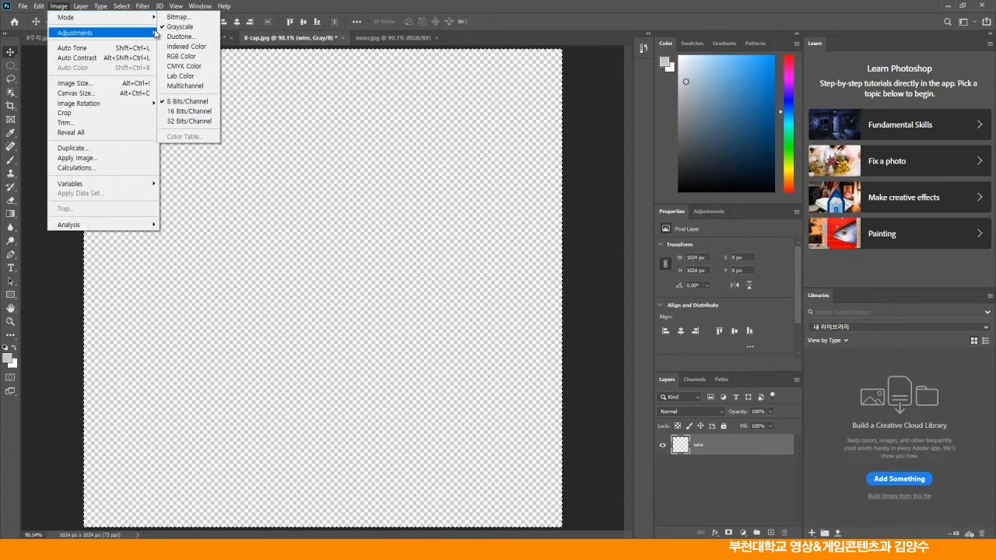
left_click(183, 57)
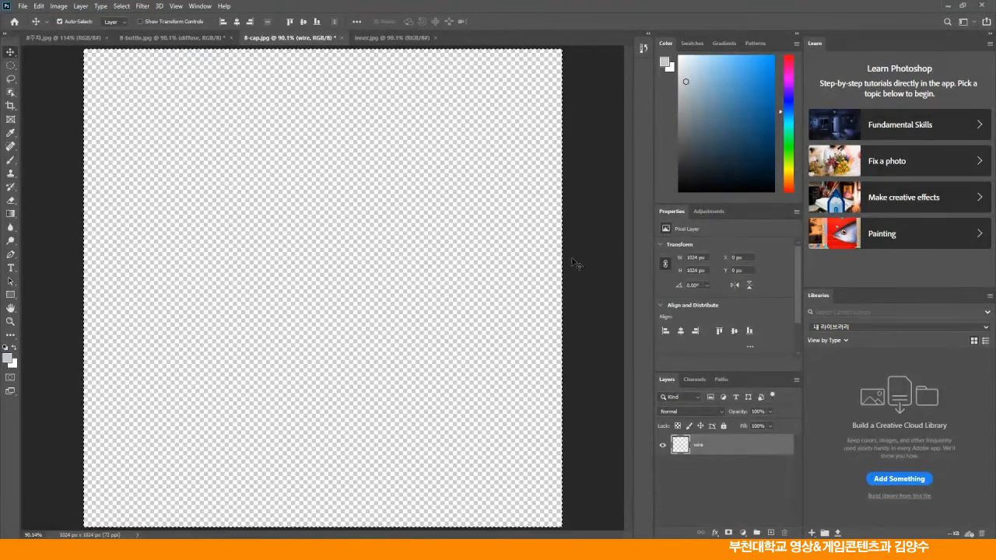
left_click(11, 66)
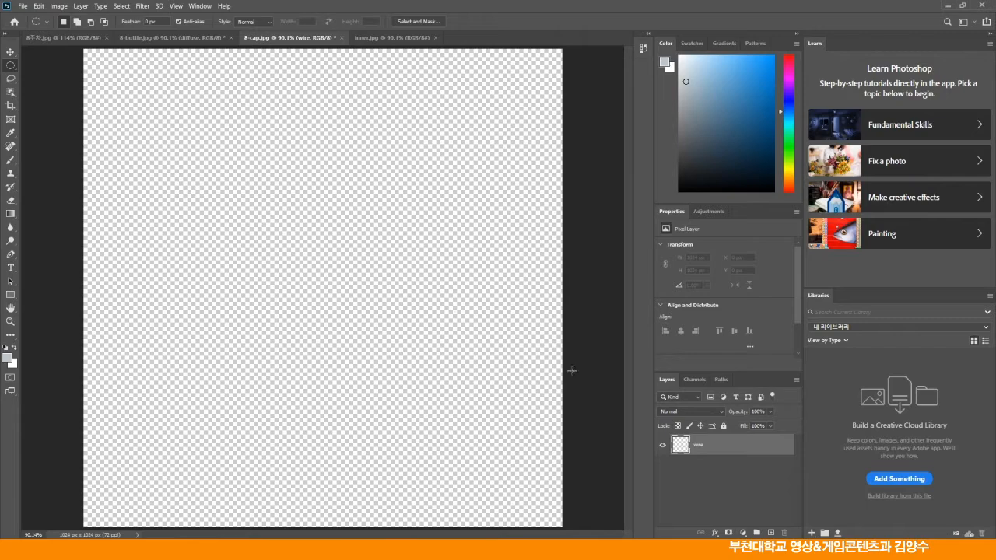
Load the Gray copy channel as a selection and fill it with Black on the wire layer, leaving nothing selected.
left_click(695, 380)
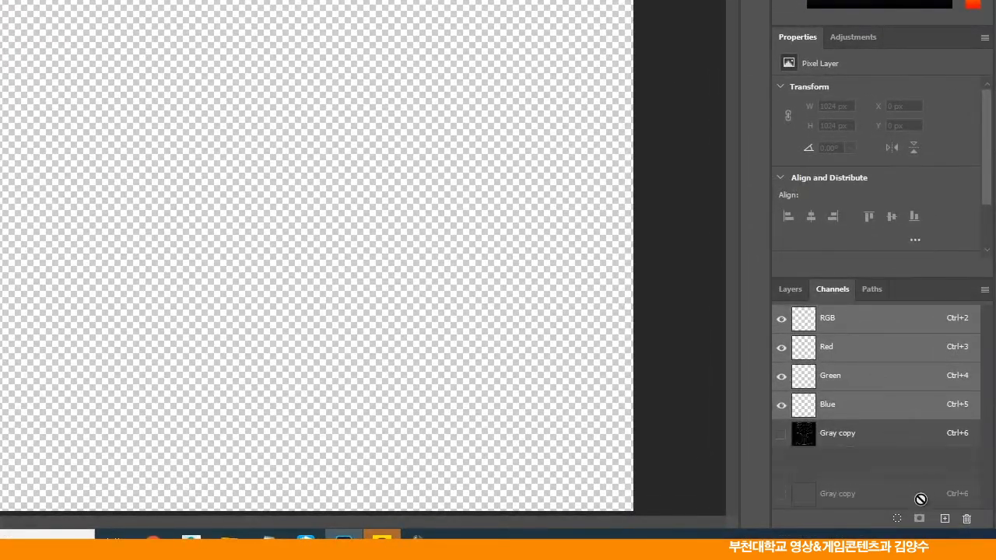
left_click(898, 518)
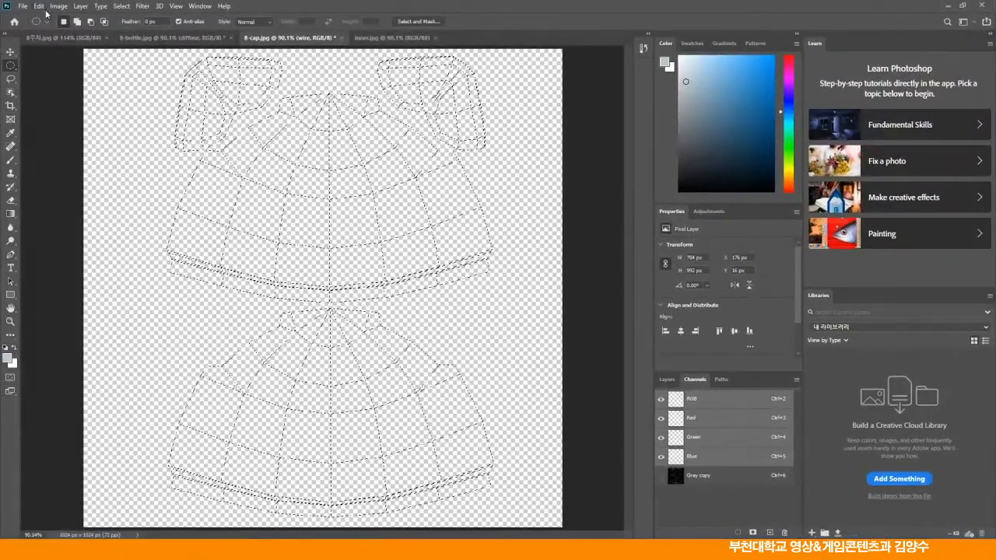
left_click(36, 3)
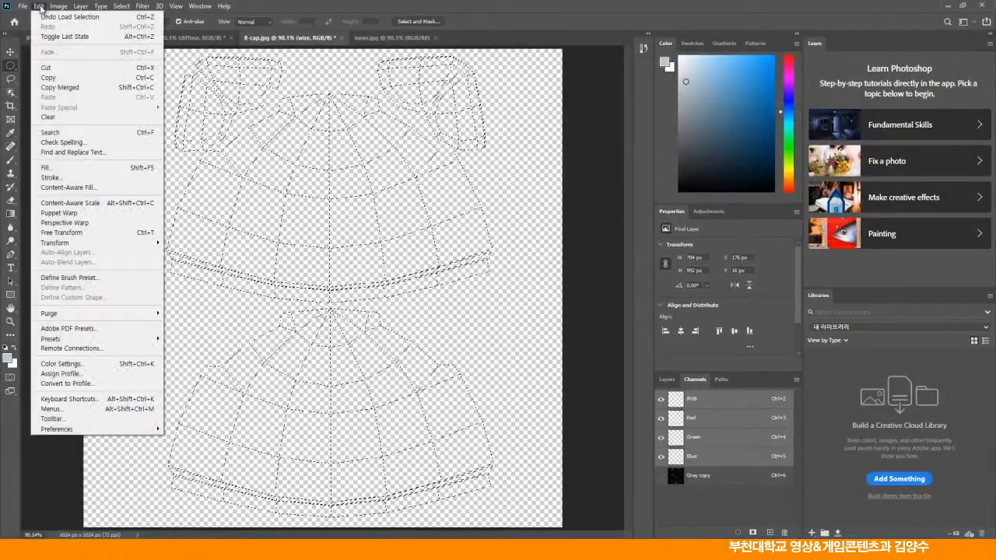
left_click(47, 167)
left_click(498, 145)
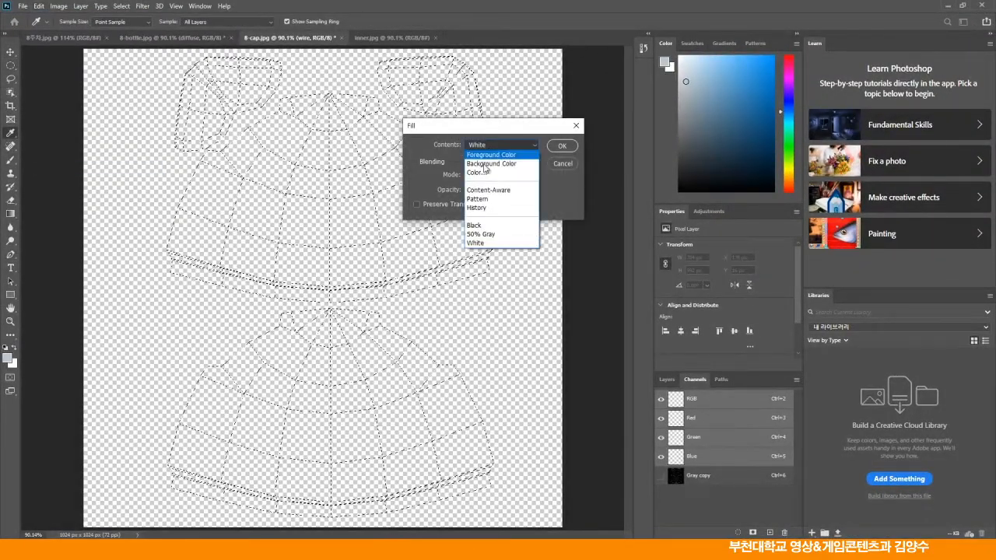
left_click(474, 225)
left_click(562, 146)
key("m")
key("ctrl+d")
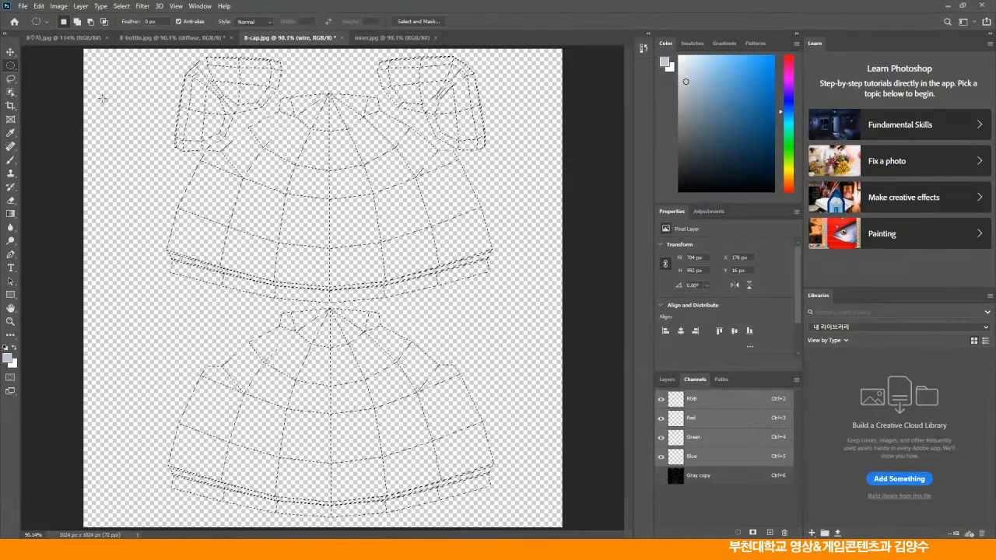
Lock all attributes of the cap's wire layer and add a new layer named bg below it.
left_click(667, 380)
left_click(724, 426)
left_click(796, 380)
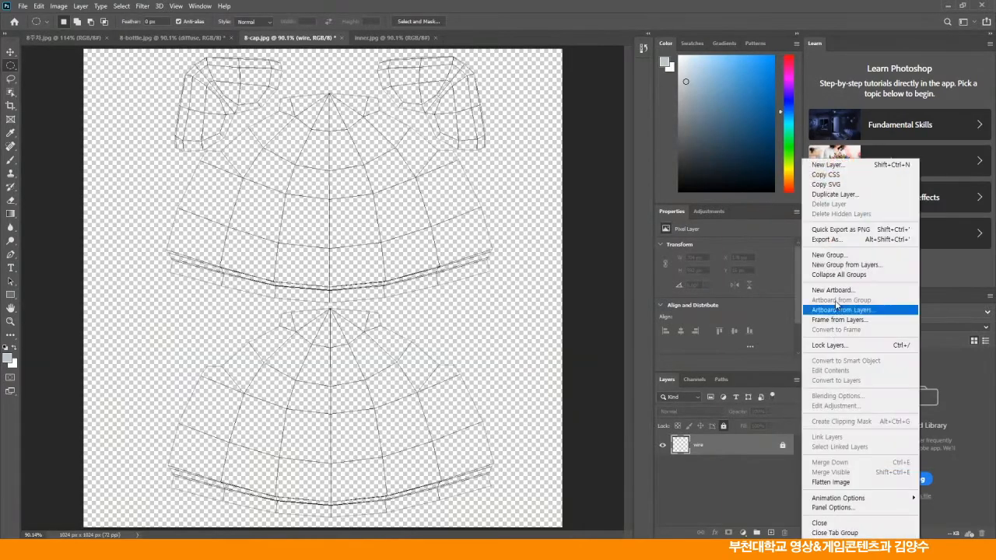
left_click(826, 166)
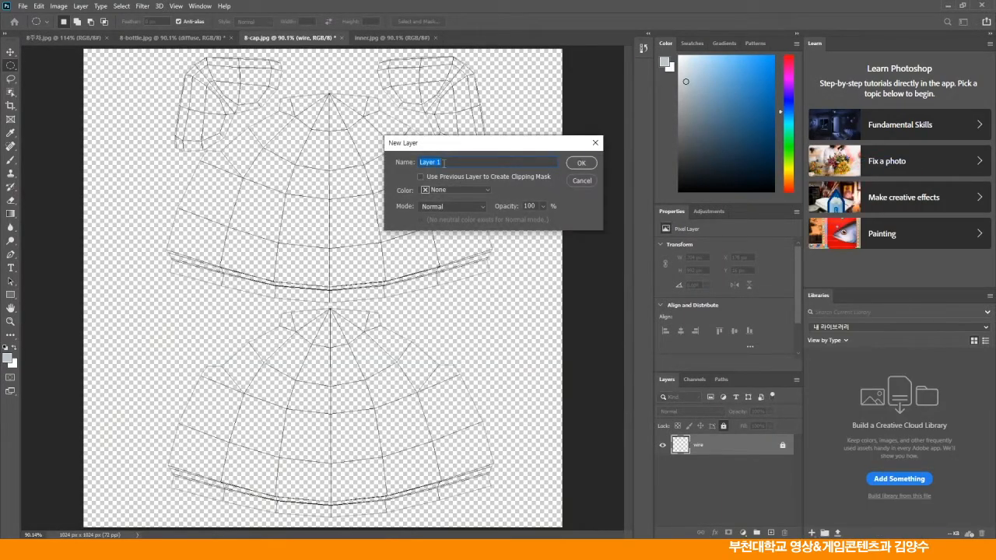
type("bg")
left_click(579, 164)
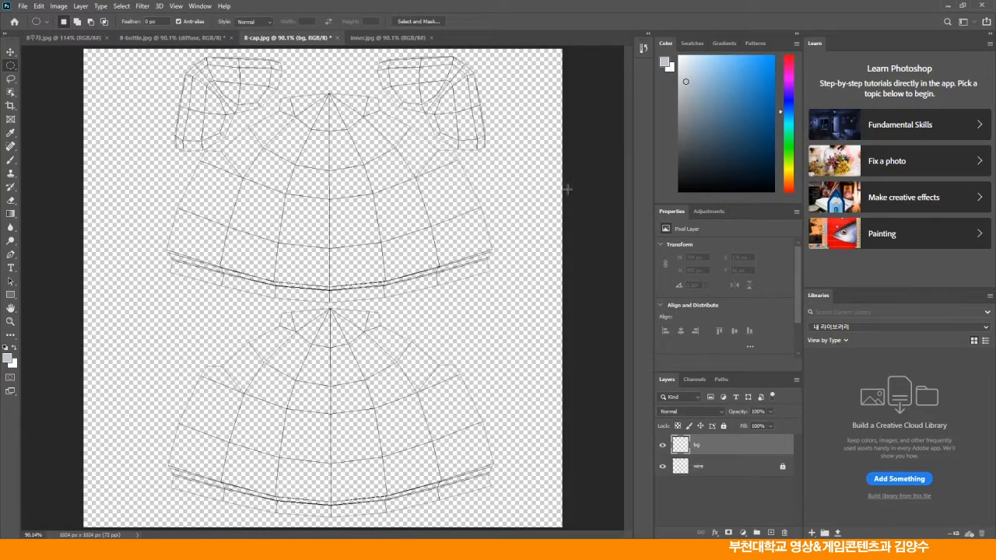
left_click_drag(732, 448, 731, 488)
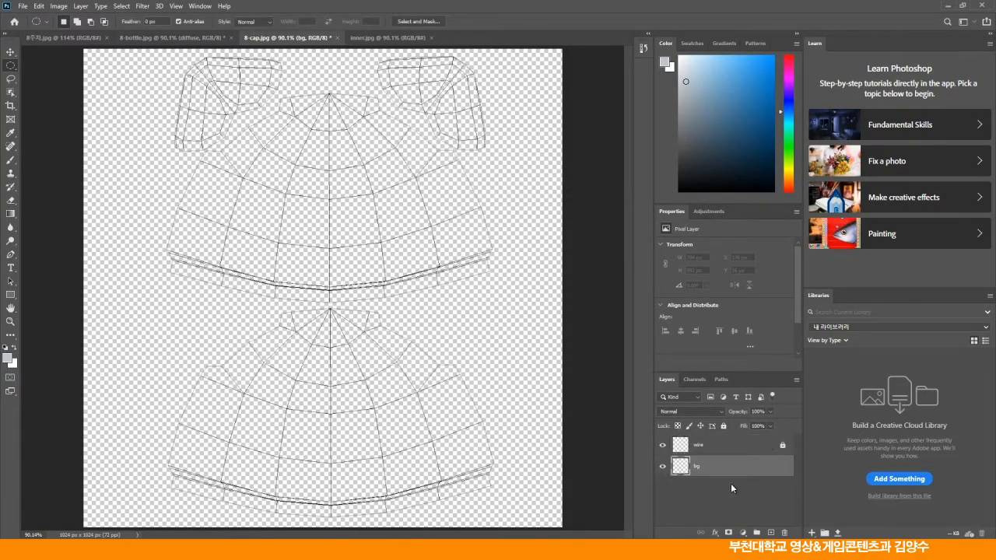
Fill the bg layer of 8-cap.jpg with White at 100% opacity in Normal mode.
left_click(42, 9)
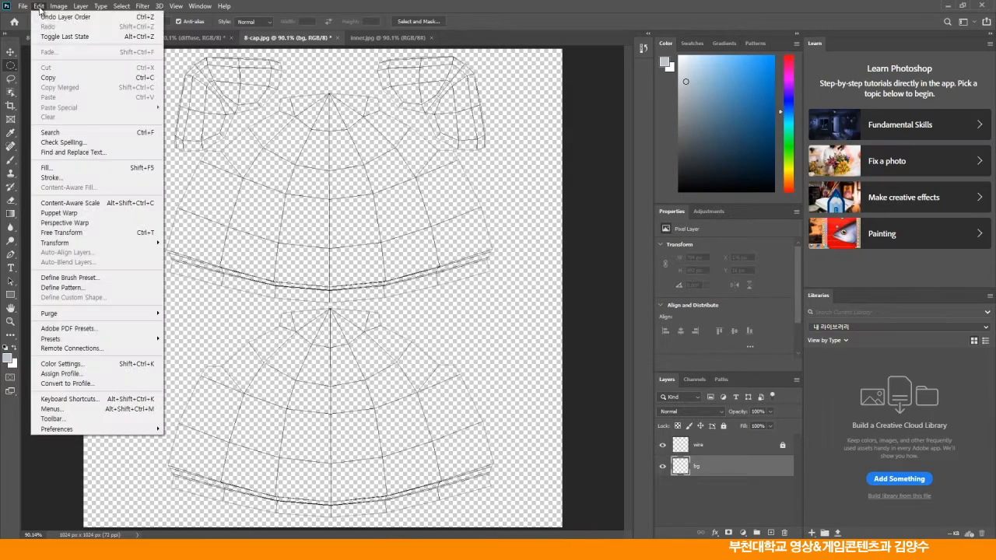
left_click(46, 169)
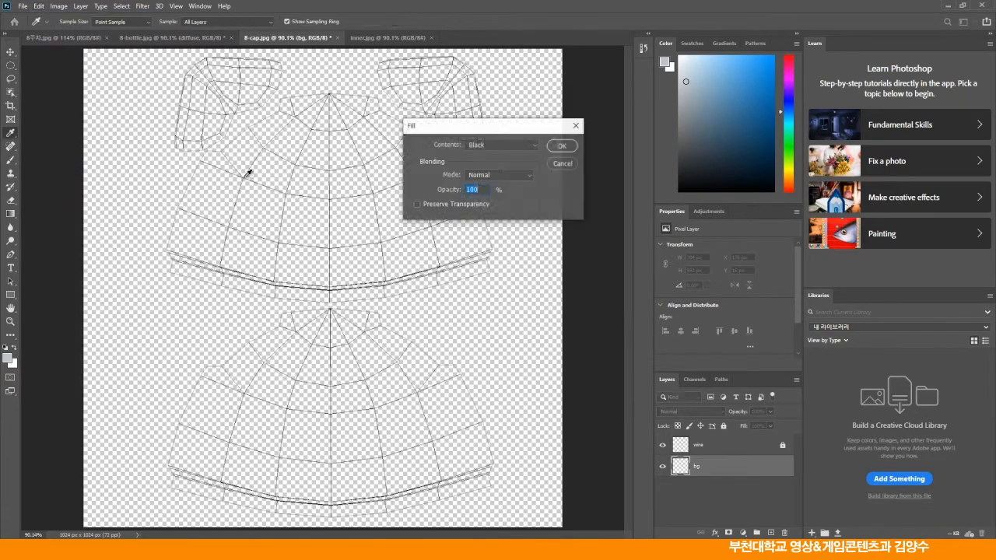
left_click(491, 146)
left_click(477, 244)
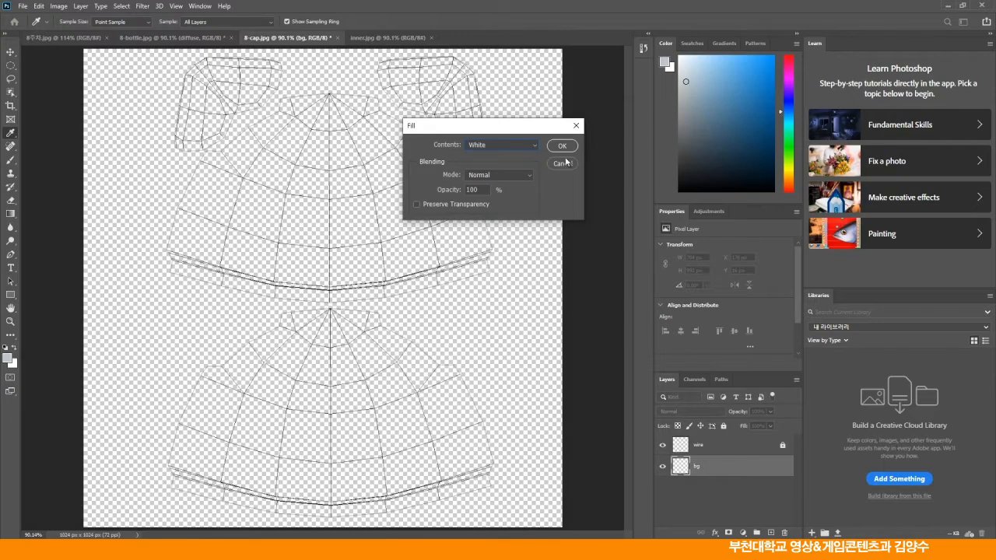
left_click(562, 145)
key("m")
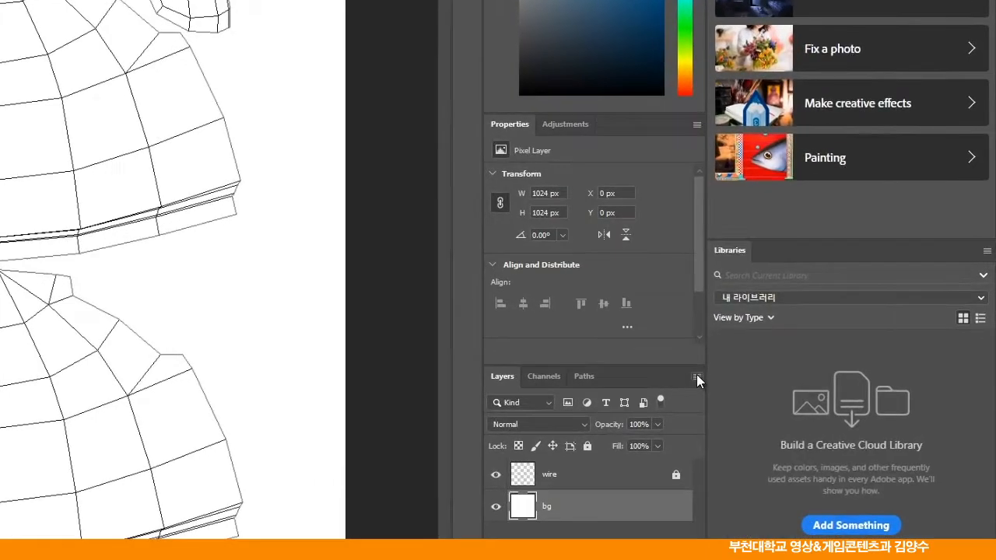
Add a new layer named diffuse between the bg and wire layers of 8-cap.jpg.
left_click(794, 380)
left_click(745, 55)
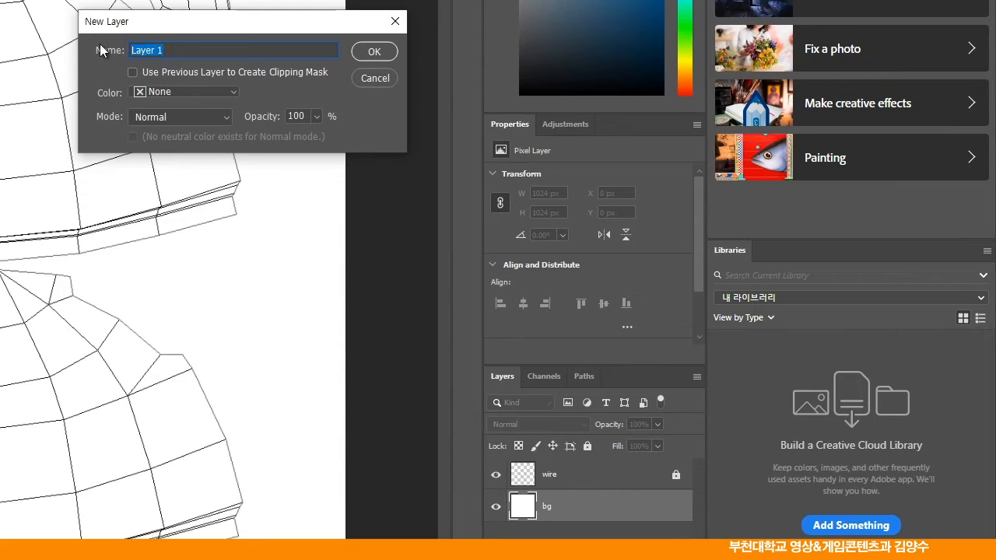
type("diffuse")
left_click(363, 52)
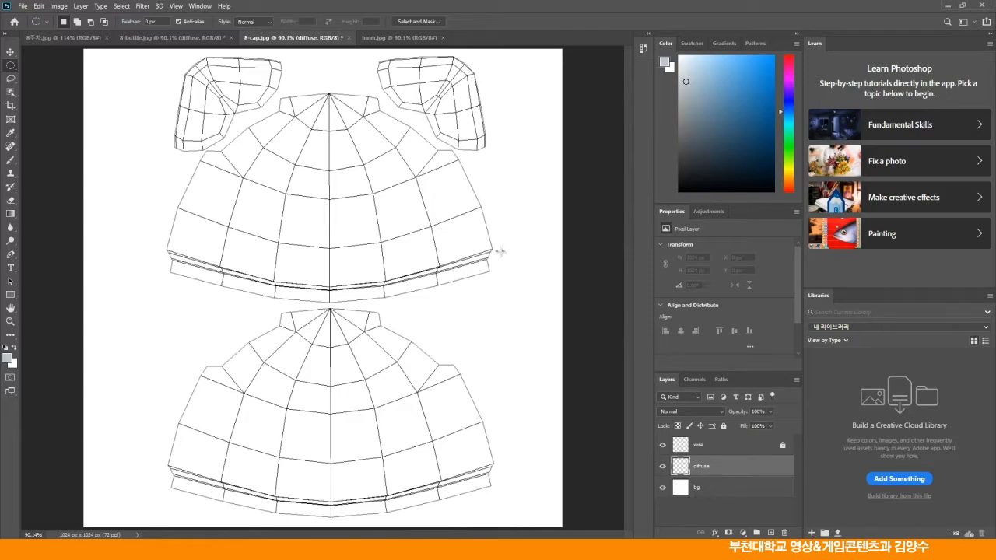
Switch to the inner.jpg document and convert it to Grayscale, discarding its color information.
key("v")
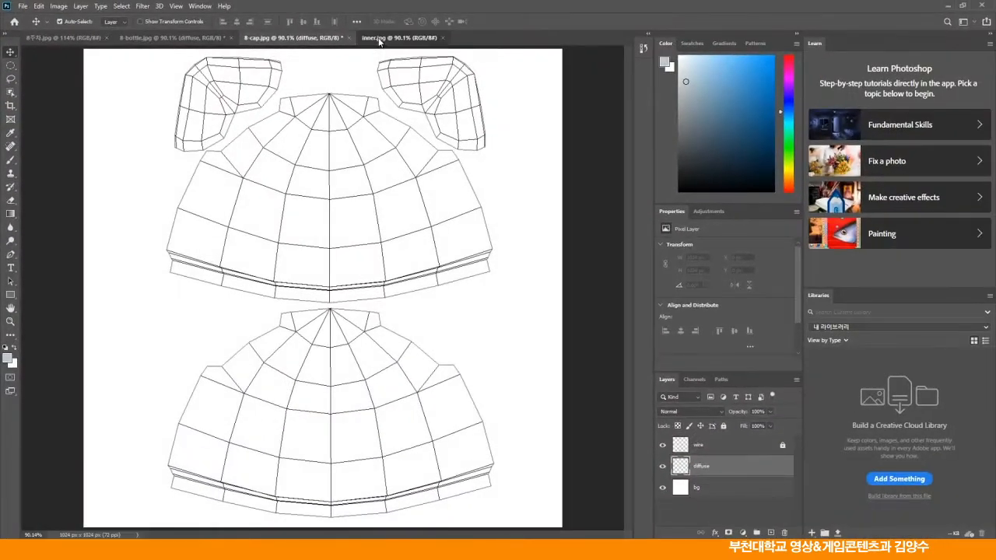
left_click(414, 39)
left_click(61, 6)
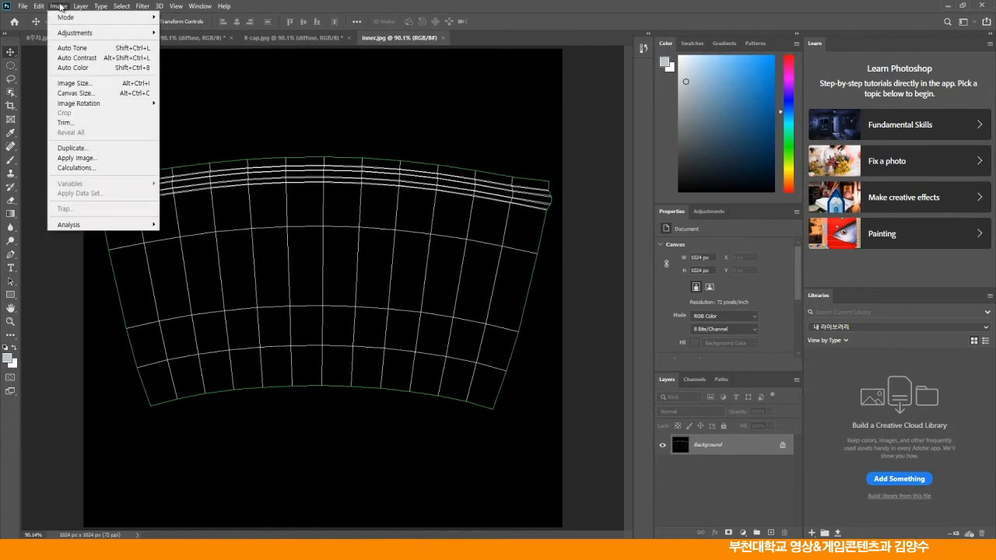
mouse_move(78, 17)
left_click(180, 28)
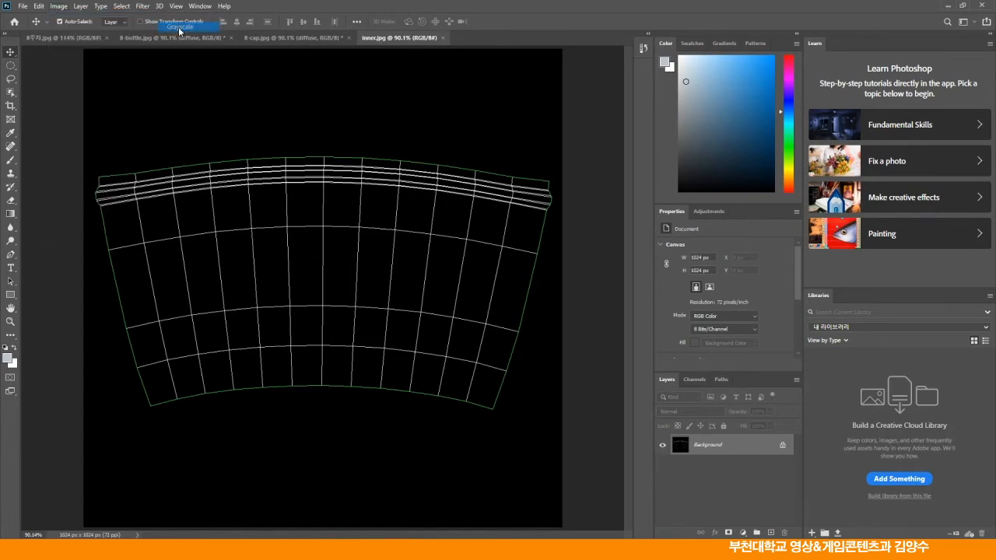
left_click(450, 223)
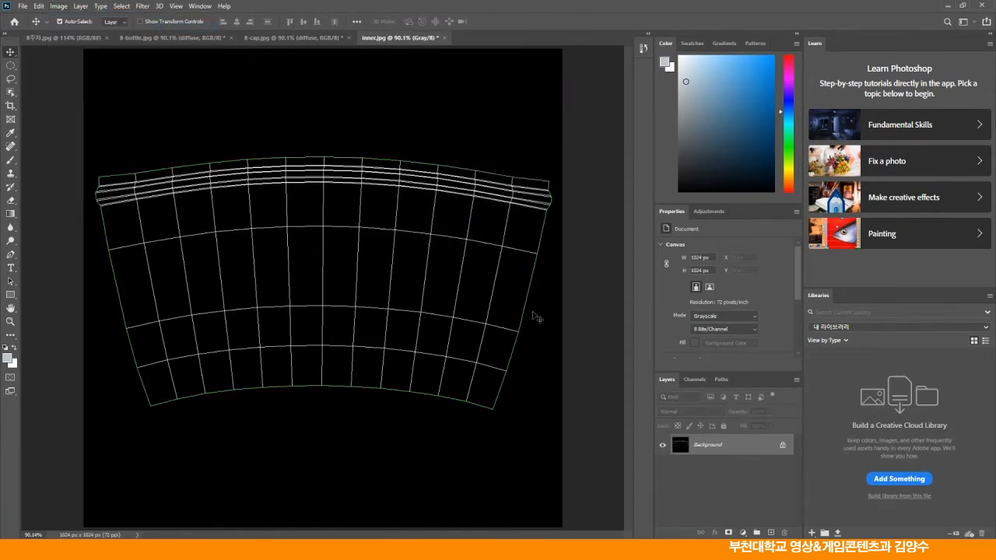
Duplicate the Gray channel of inner.jpg and make the original Gray channel active again.
left_click(692, 380)
left_click_drag(744, 398, 772, 533)
left_click(721, 401)
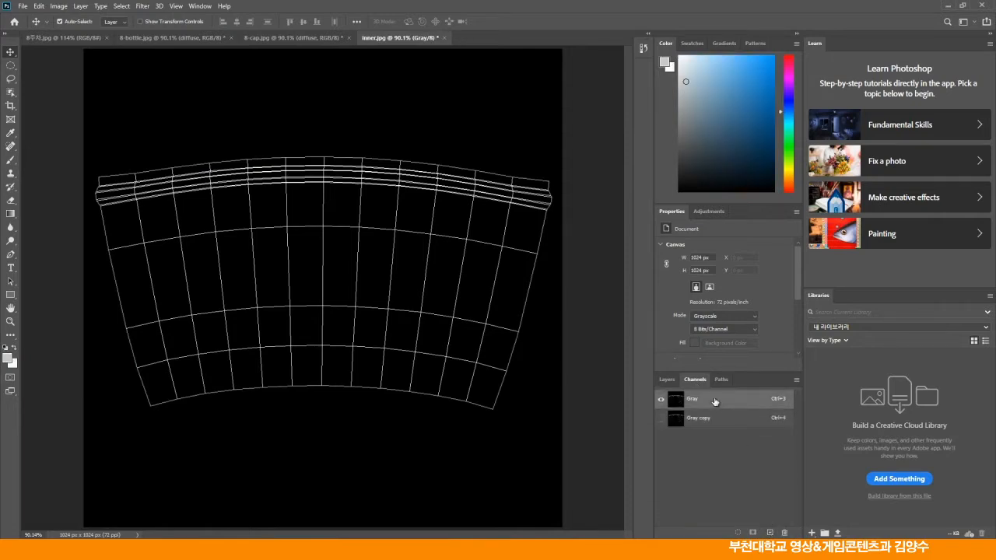
Convert the Background of inner.jpg into a layer named wire and clear the layer's entire contents.
left_click(667, 379)
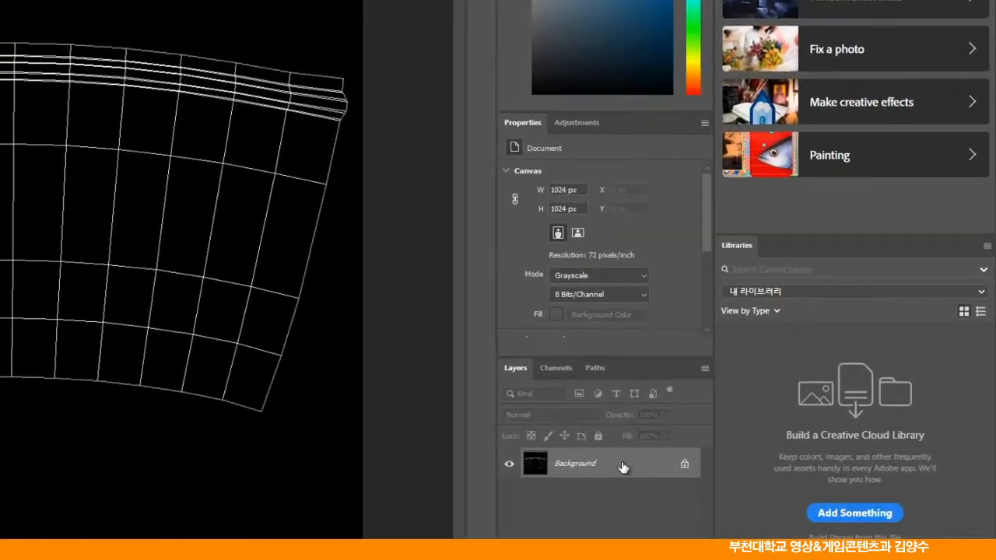
double_click(723, 448)
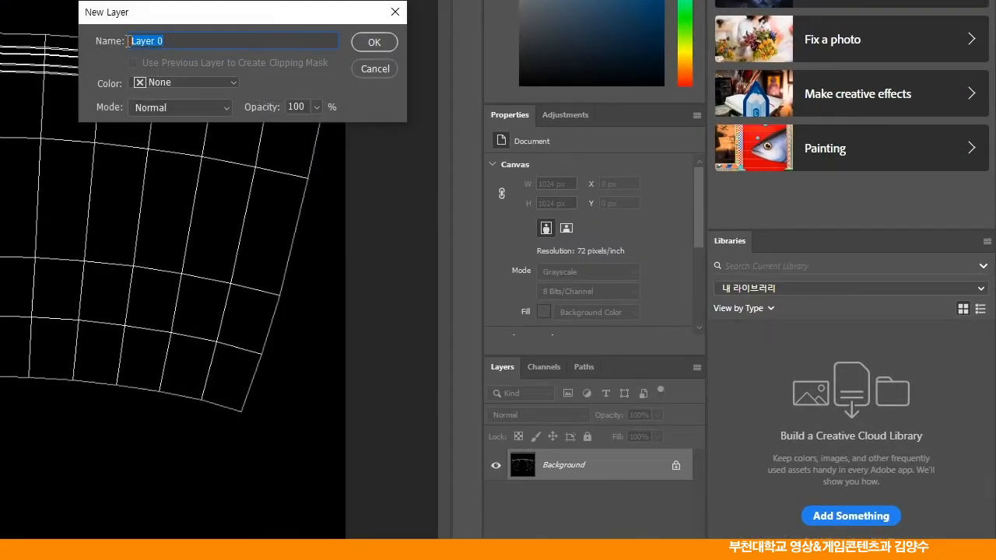
type("wi")
left_click(375, 42)
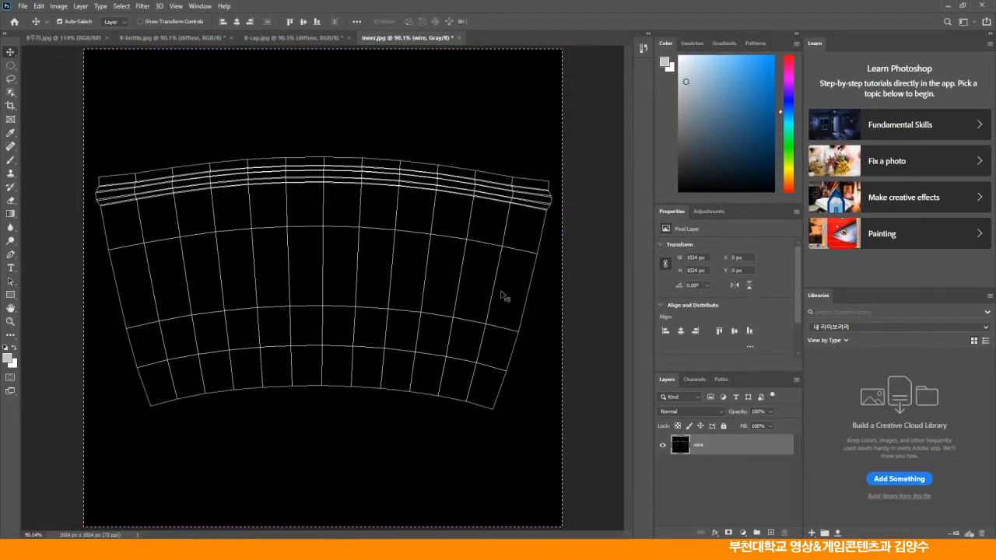
key("Delete")
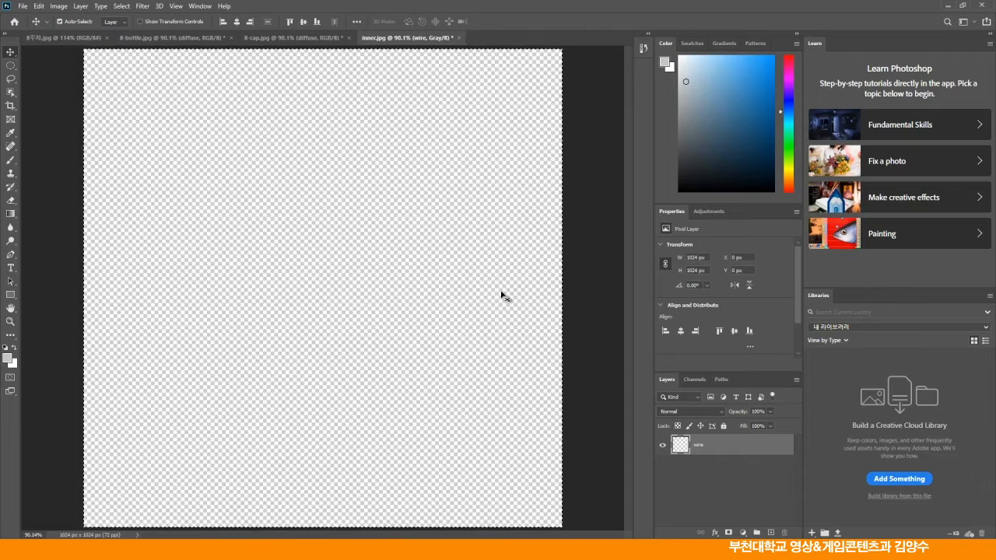
Load the Gray copy channel of inner.jpg as a selection, fill it with Black at 100% opacity in Normal mode and deselect.
left_click(695, 379)
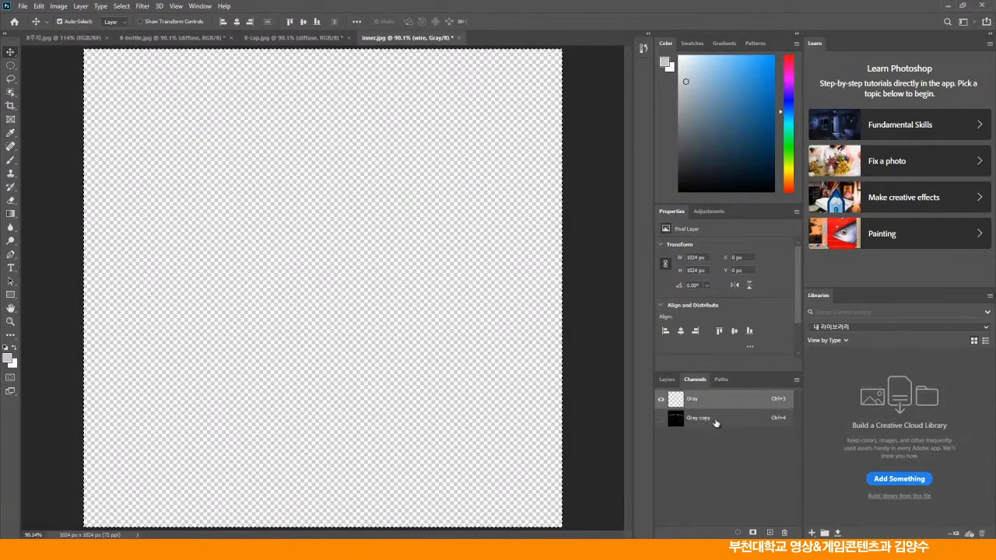
left_click_drag(726, 422, 738, 533)
left_click(38, 6)
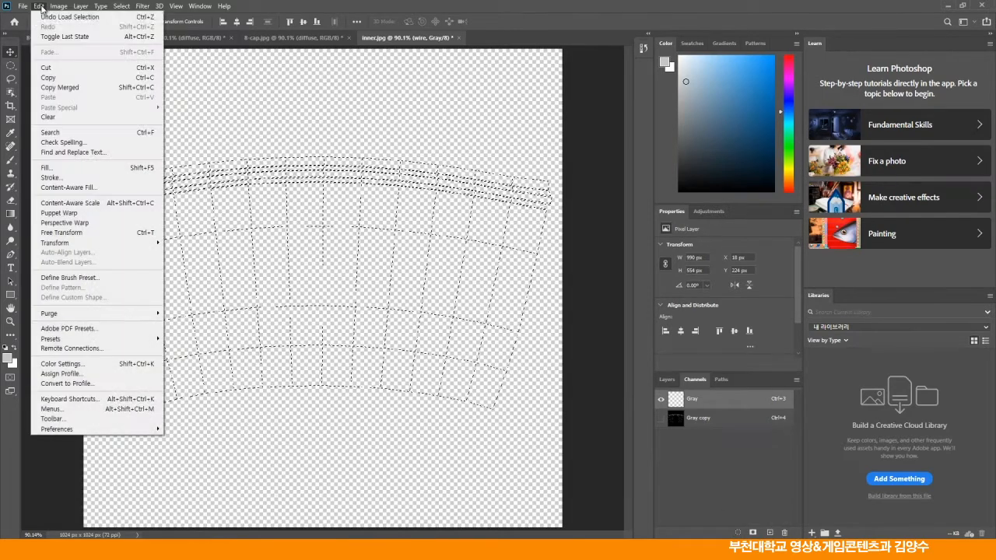
left_click(48, 167)
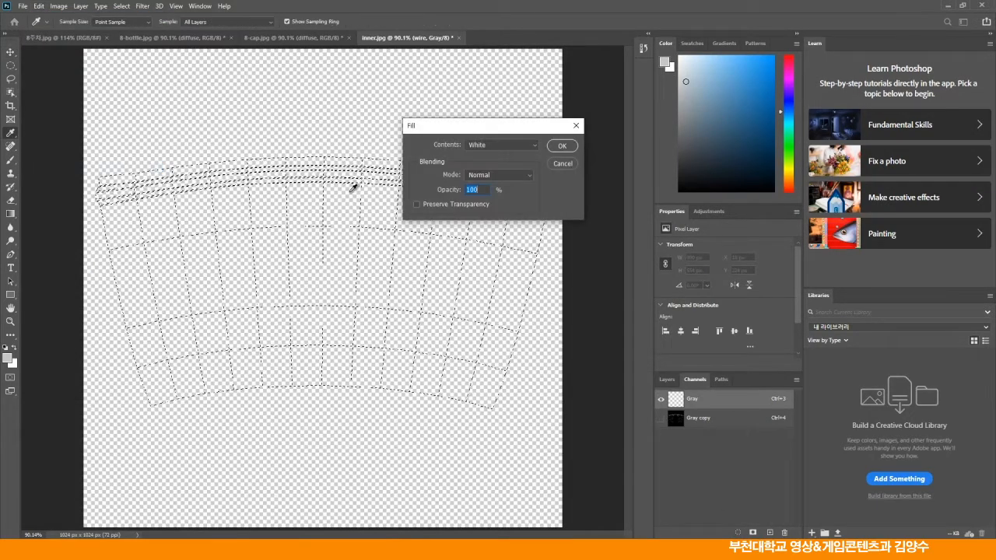
left_click(480, 145)
left_click(477, 225)
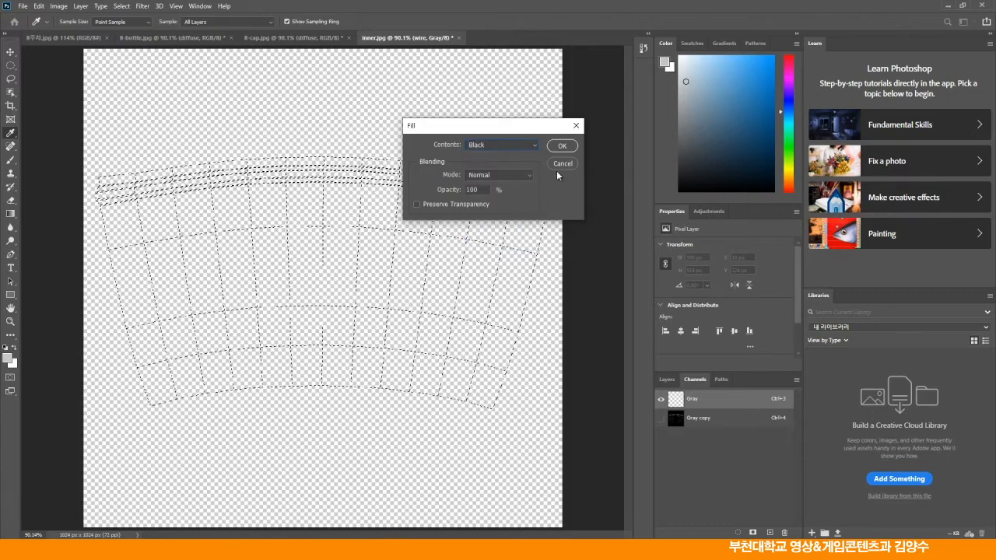
left_click(562, 146)
key("v")
key("m")
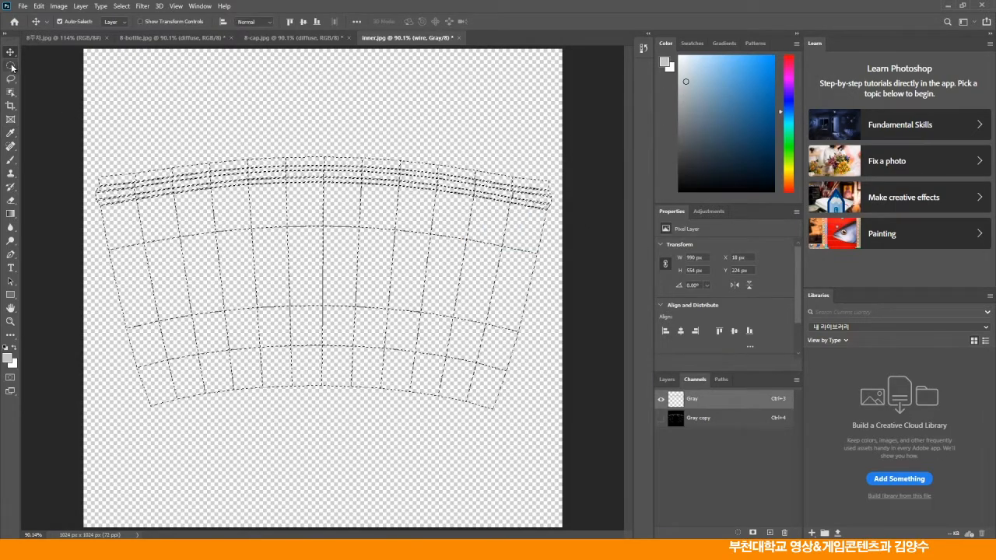
key("ctrl+d")
Convert inner.jpg to RGB Color mode and fully lock its wire layer.
left_click(667, 379)
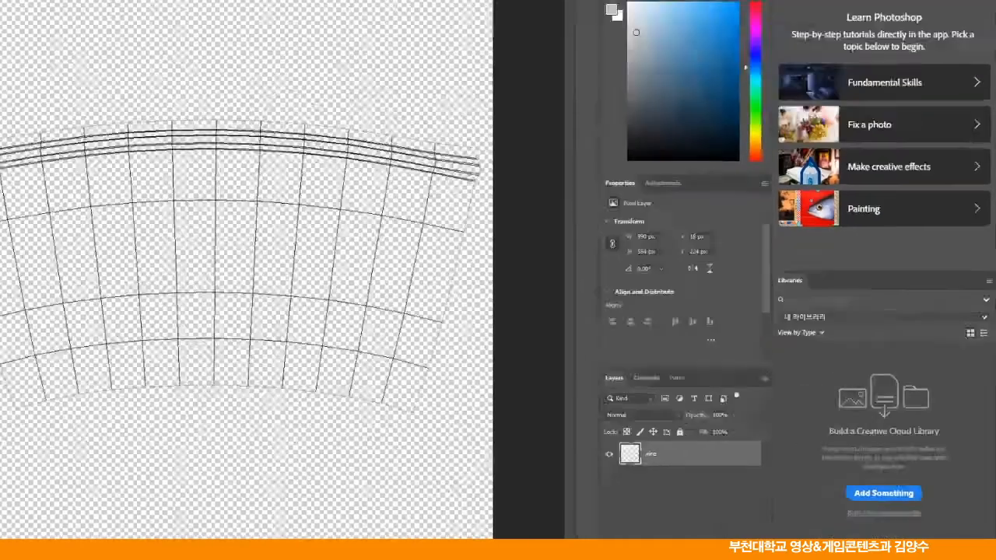
left_click(58, 6)
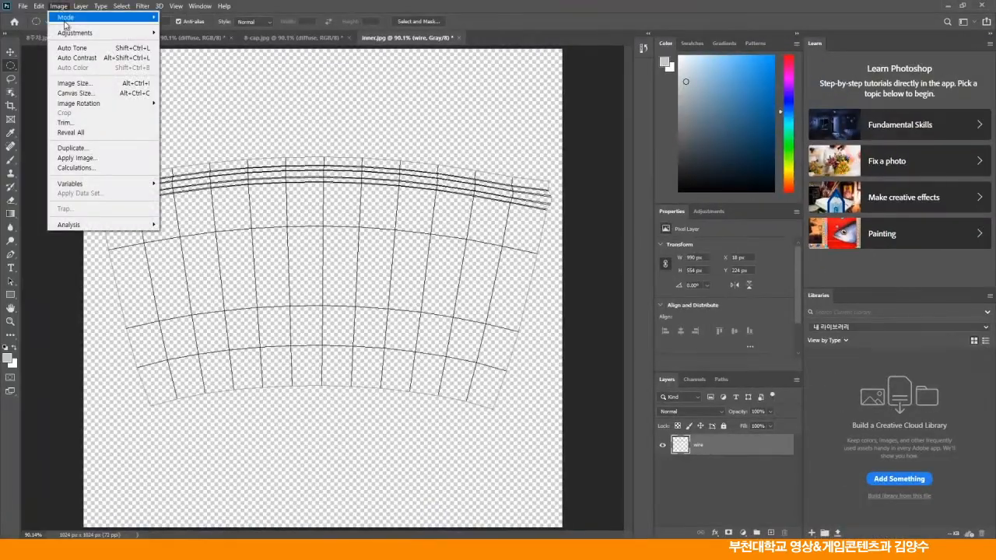
mouse_move(67, 18)
left_click(183, 56)
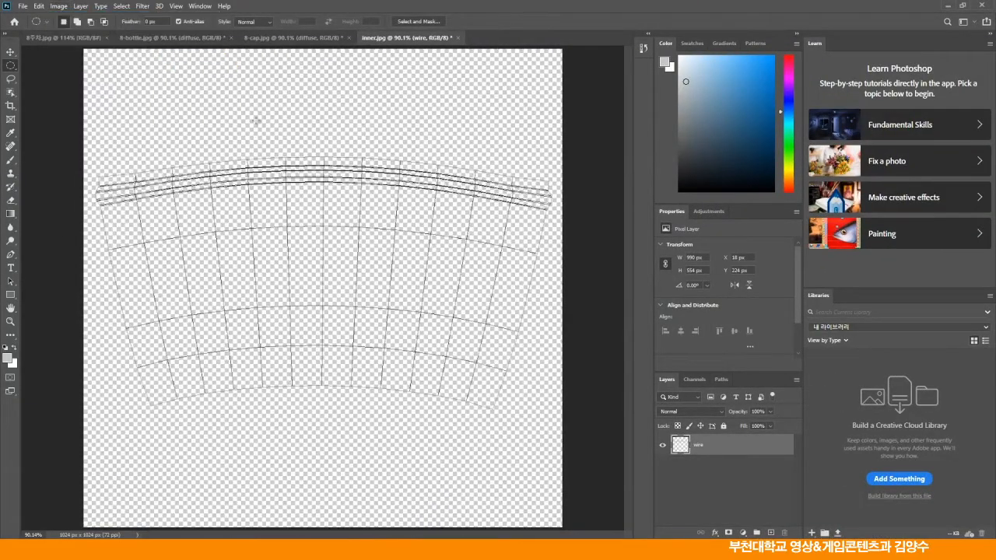
left_click(724, 426)
Add a new layer named bg to inner.jpg and place it below the wire layer.
left_click(796, 380)
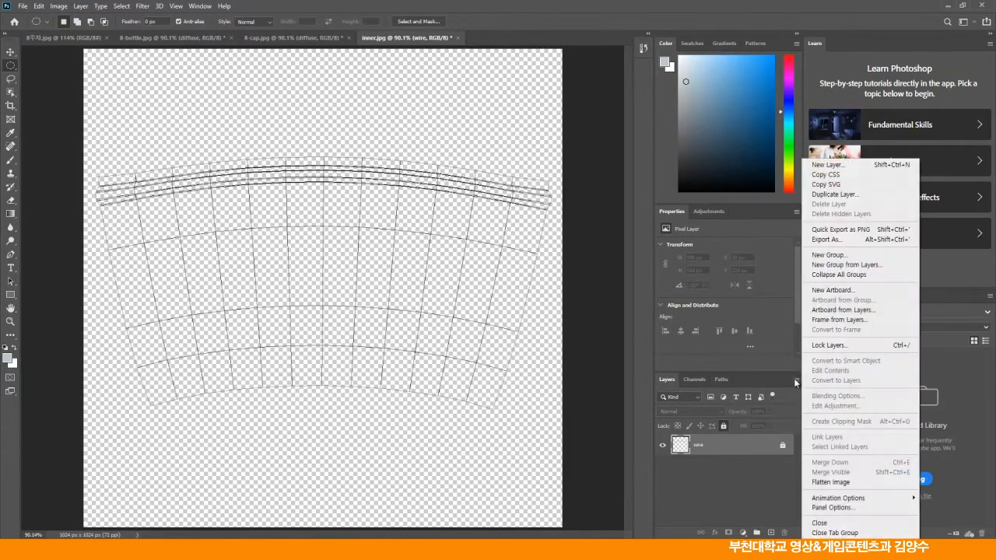
left_click(803, 165)
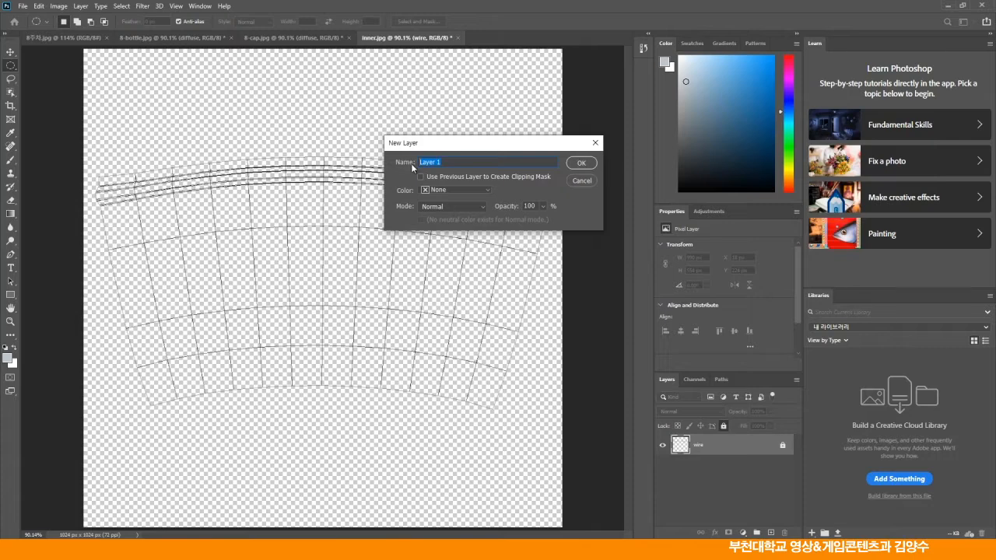
left_click(582, 162)
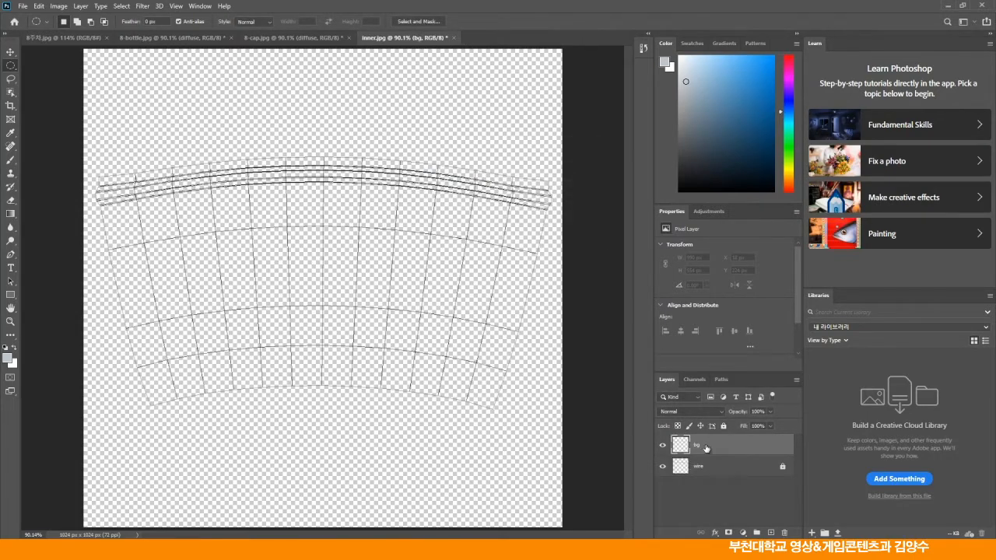
left_click_drag(721, 448, 730, 480)
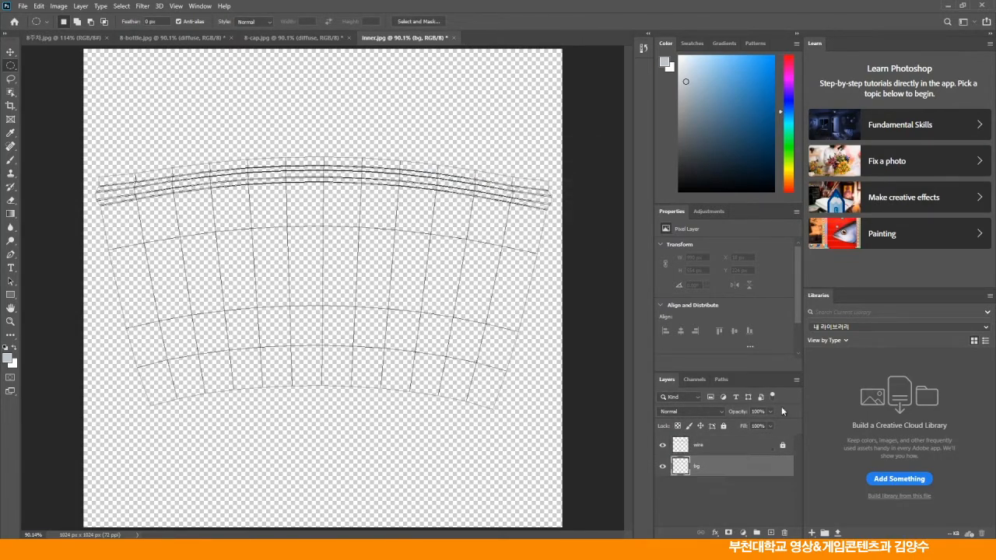
Add a new layer named diffuse between the bg and wire layers of inner.jpg.
left_click(796, 382)
left_click(834, 162)
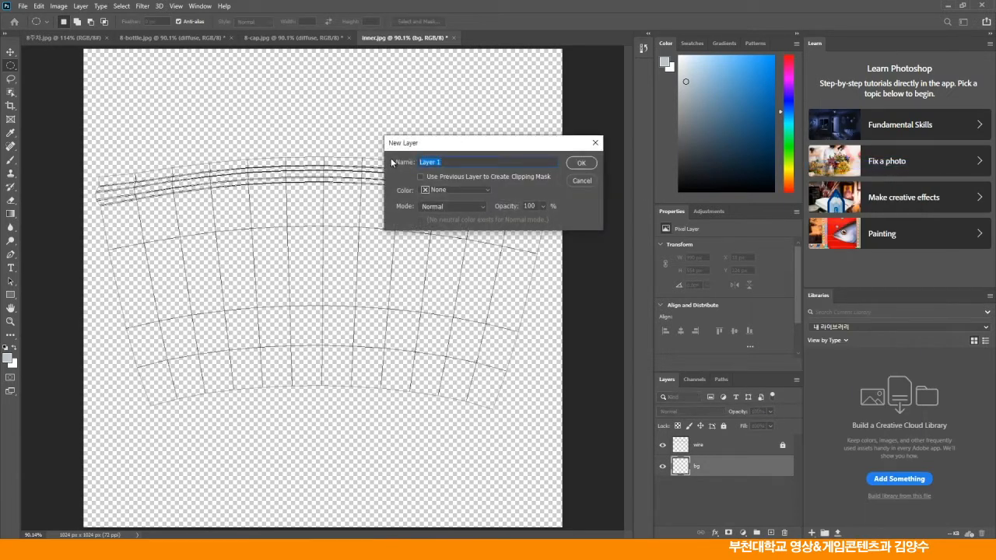
type("diffuse")
left_click(581, 163)
Fill the bg layer of inner.jpg with White at 100% opacity and make the diffuse layer active again.
left_click(727, 494)
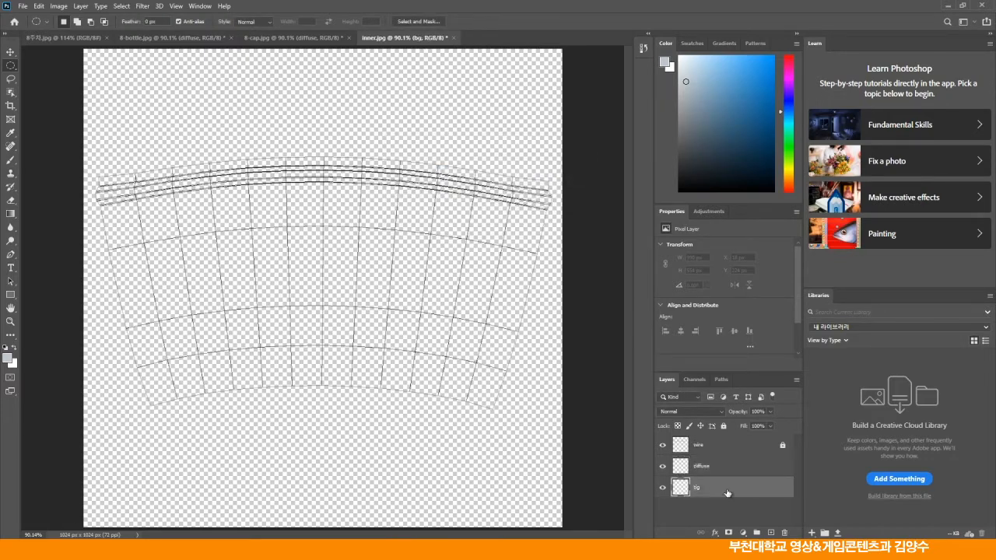
left_click(38, 6)
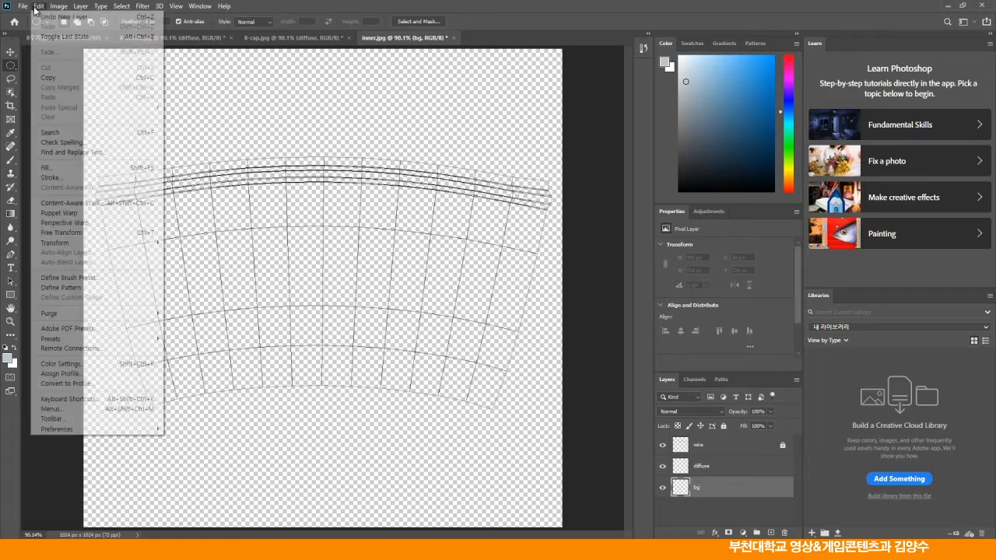
left_click(80, 167)
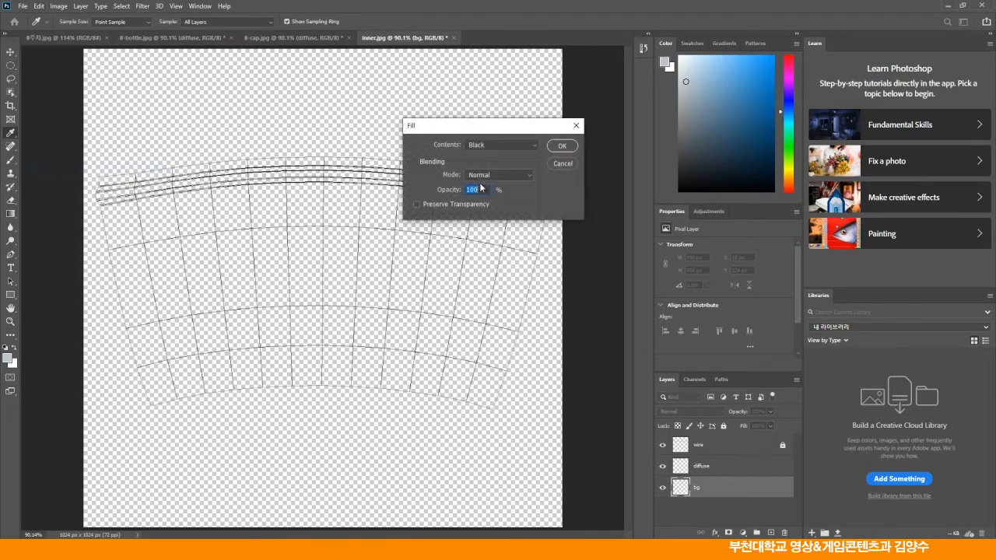
left_click(490, 145)
left_click(483, 241)
left_click(554, 146)
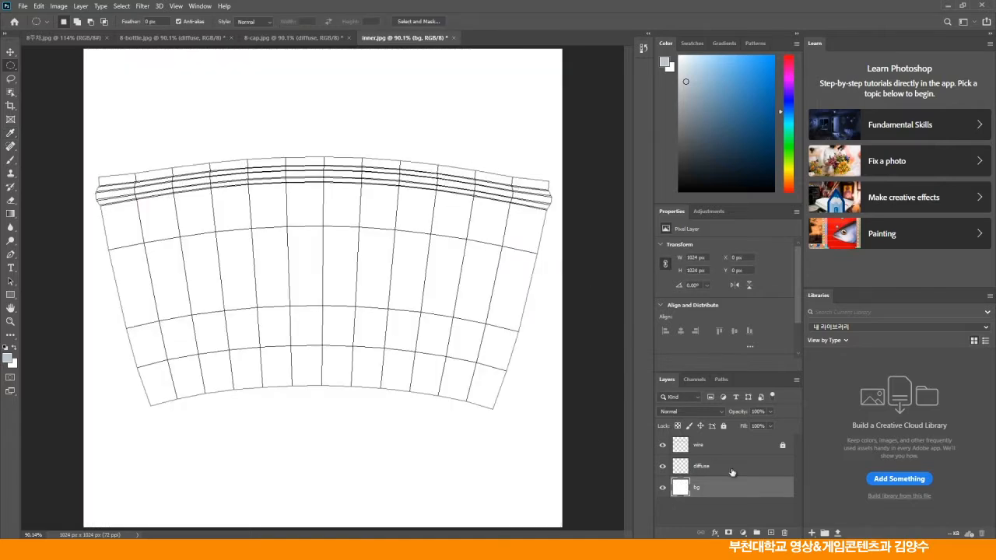
left_click(732, 470)
left_click(11, 52)
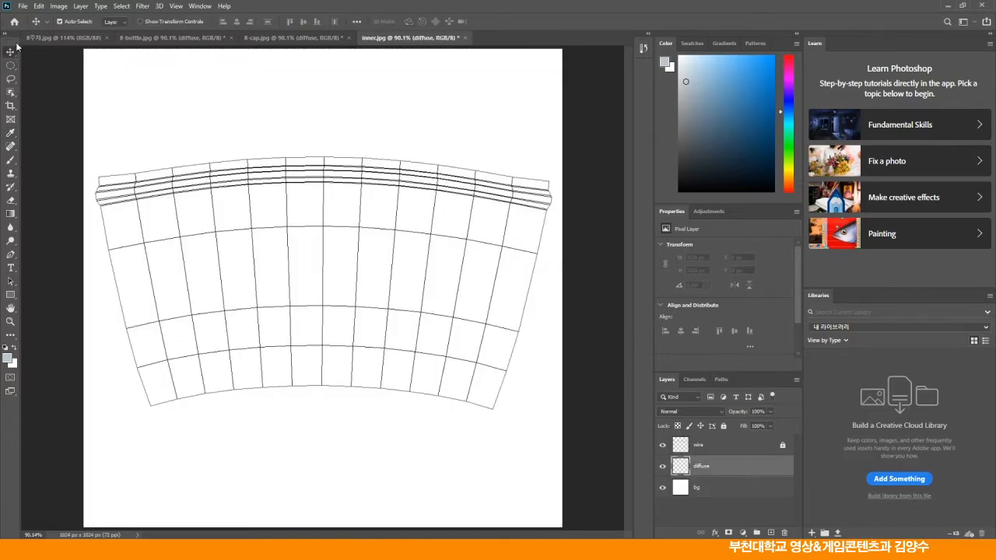
Switch to the bear bottle reference photo and sample the orange from the side-view head as the foreground color.
left_click(148, 38)
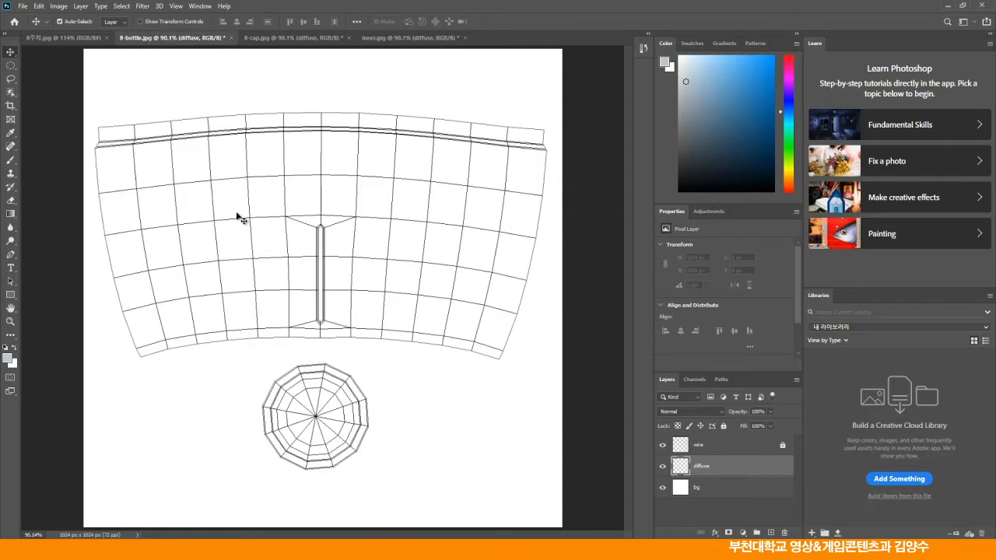
left_click(54, 39)
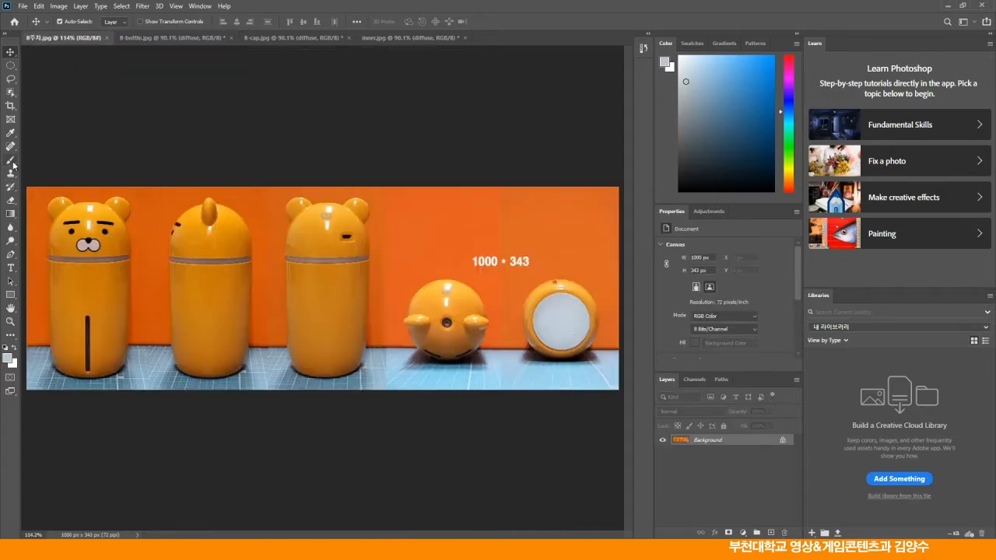
left_click(10, 133)
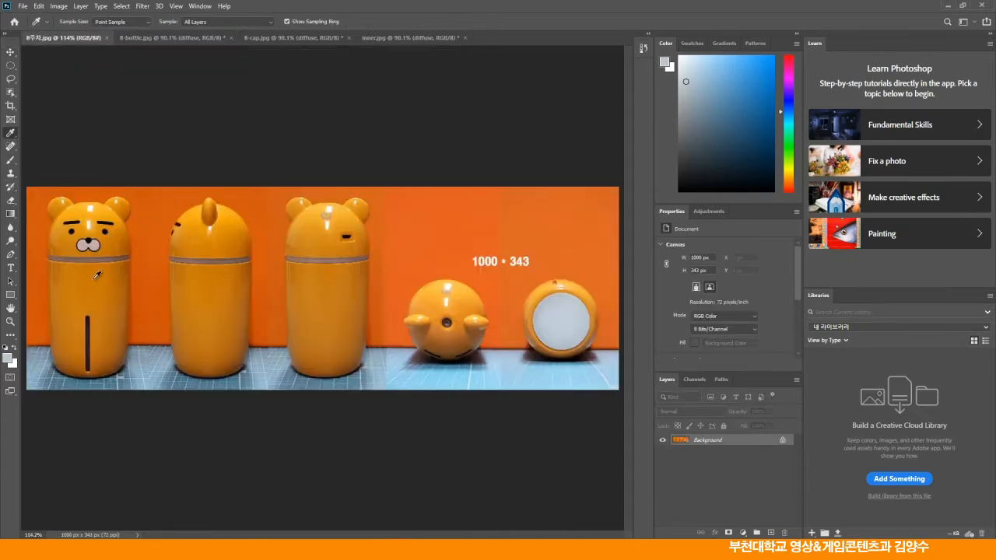
left_click(95, 277)
left_click(199, 236)
left_click(202, 234)
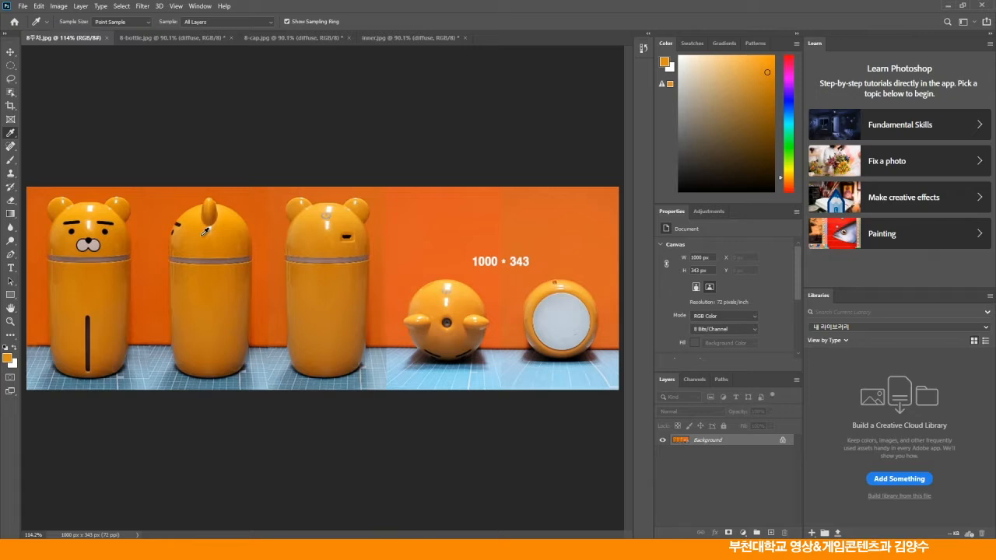
left_click(205, 233)
left_click(10, 51)
Fill the diffuse layer of 8-bottle.jpg with the Foreground Color at 100% opacity in Normal mode.
left_click(147, 38)
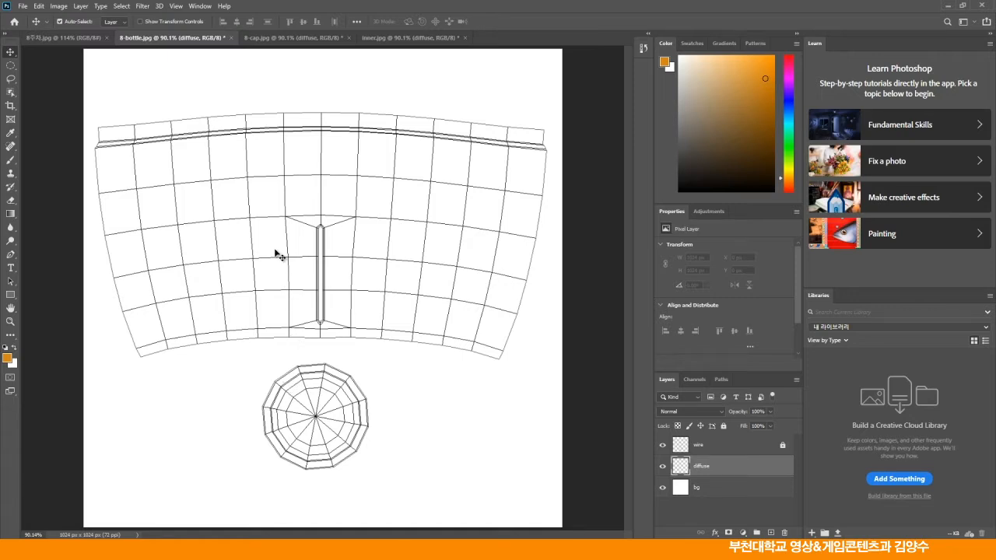
left_click(39, 6)
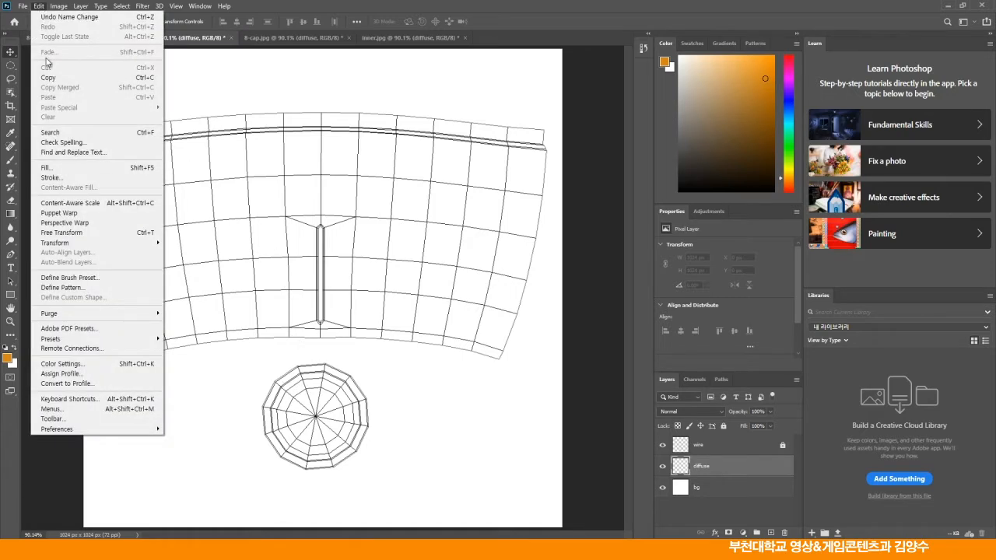
left_click(47, 167)
left_click(487, 146)
left_click(486, 155)
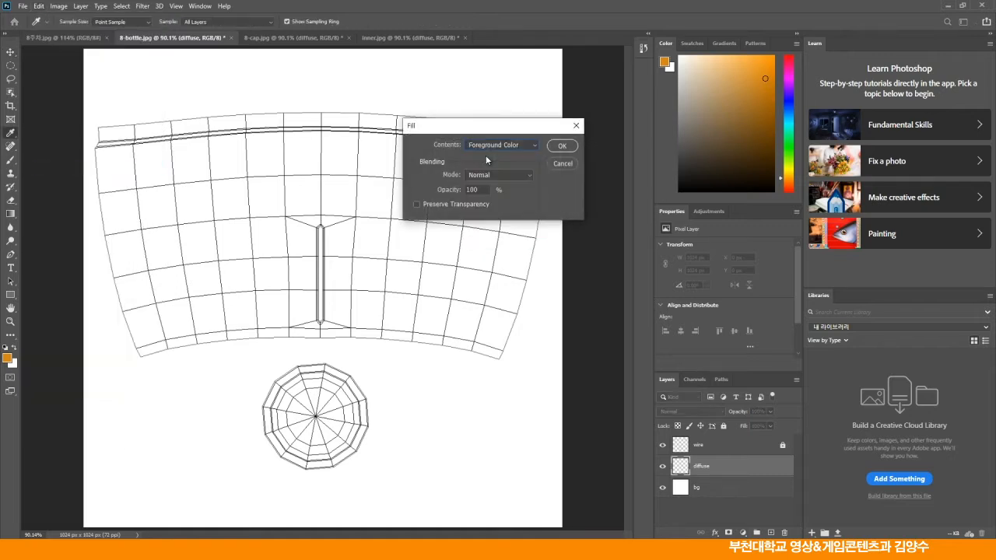
left_click(560, 147)
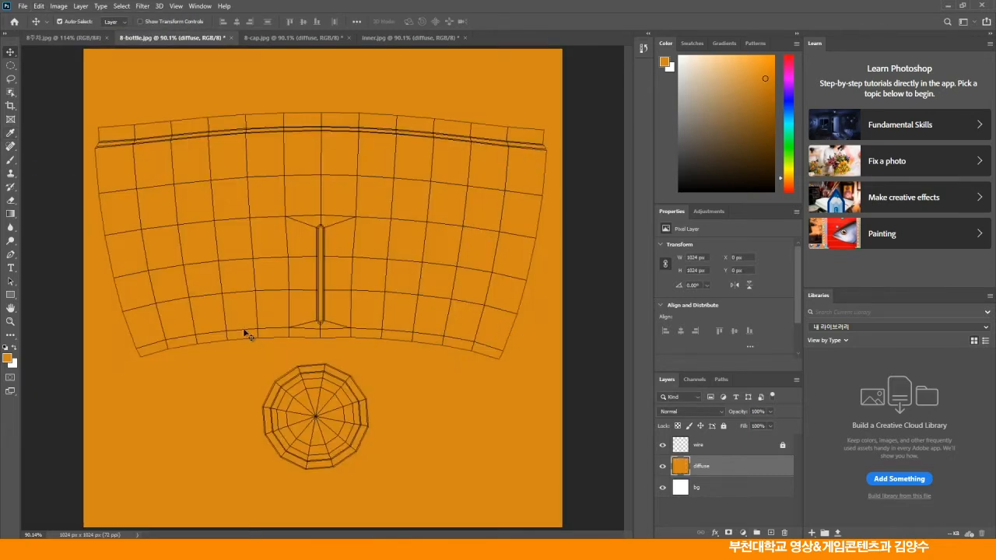
Check the base in the reference photo and draw a circular selection about 180 px across, centred on the wireframe disc in 8-bottle.jpg.
left_click(66, 37)
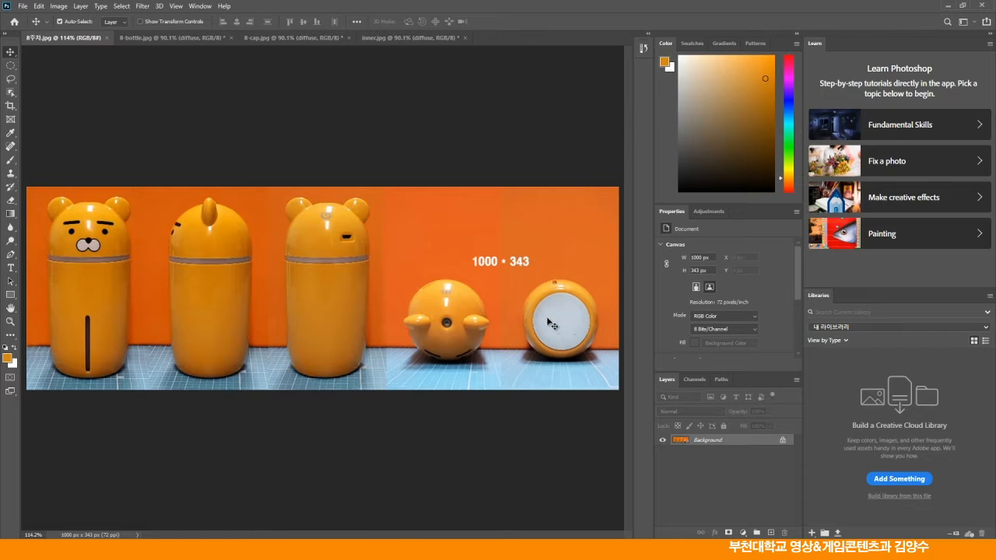
left_click(146, 37)
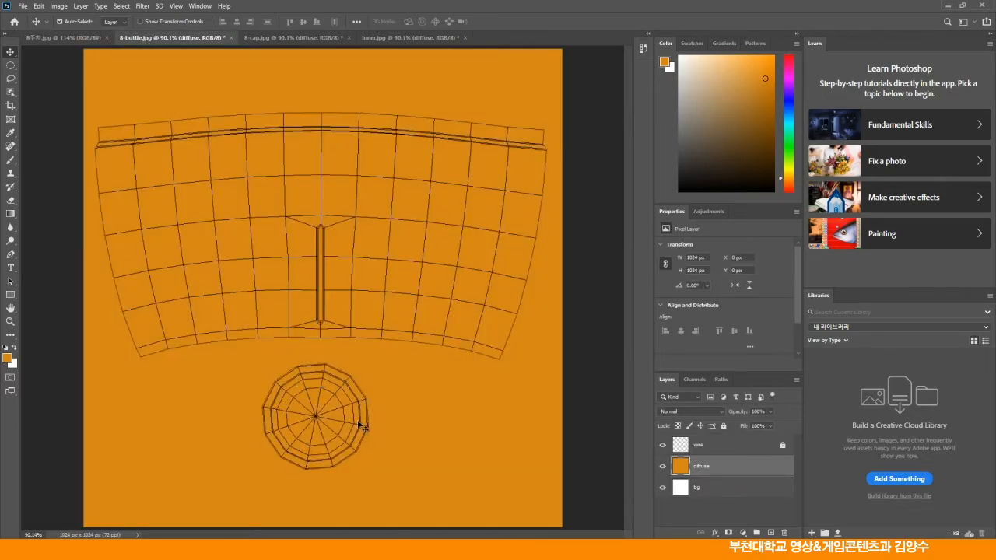
left_click(10, 322)
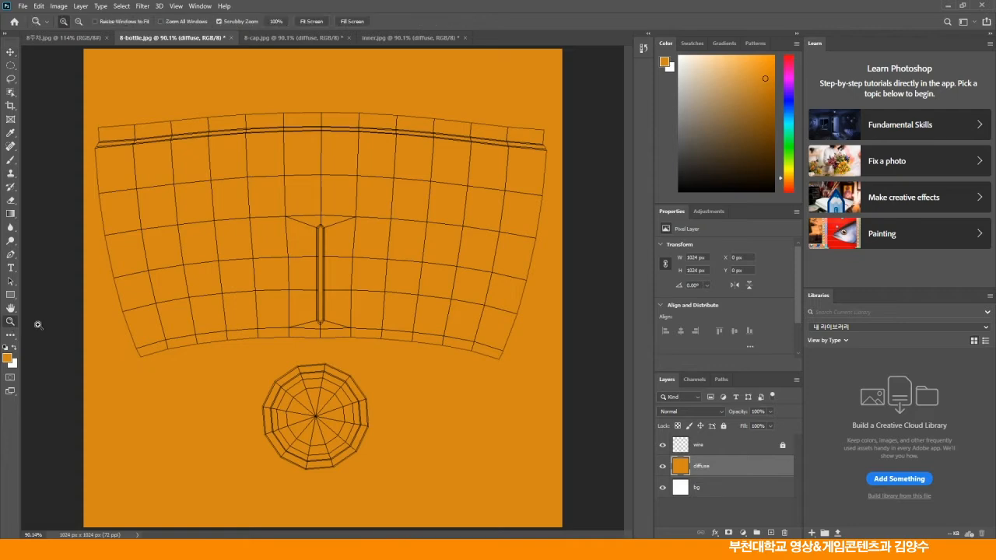
left_click(274, 423)
left_click(318, 428)
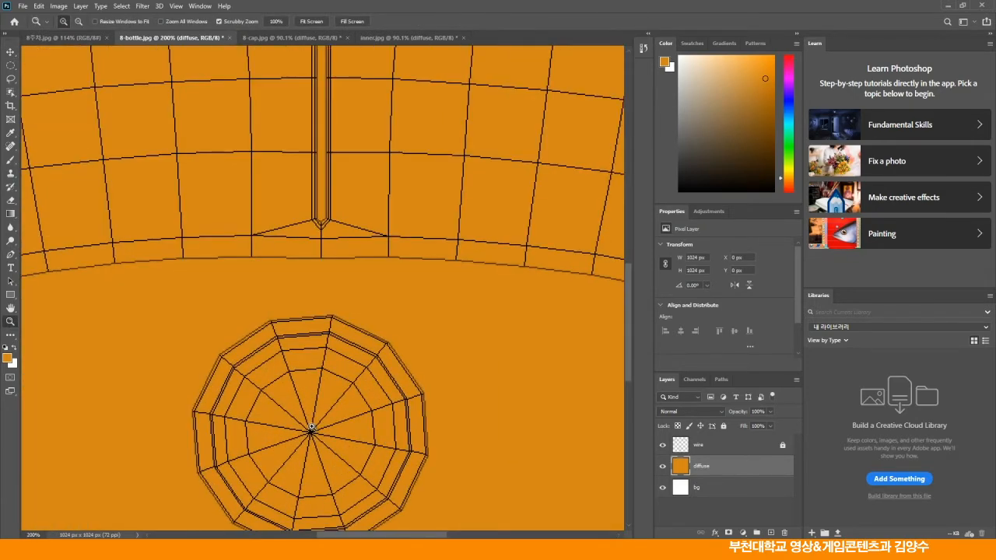
left_click(310, 427)
key("h")
left_click_drag(259, 399, 264, 250)
left_click(11, 66)
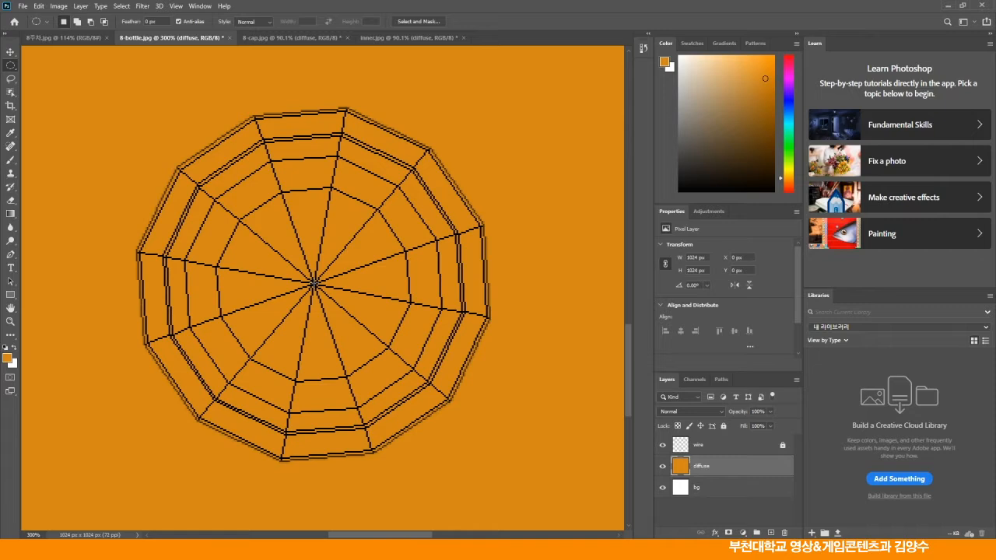
left_click_drag(314, 285, 468, 422)
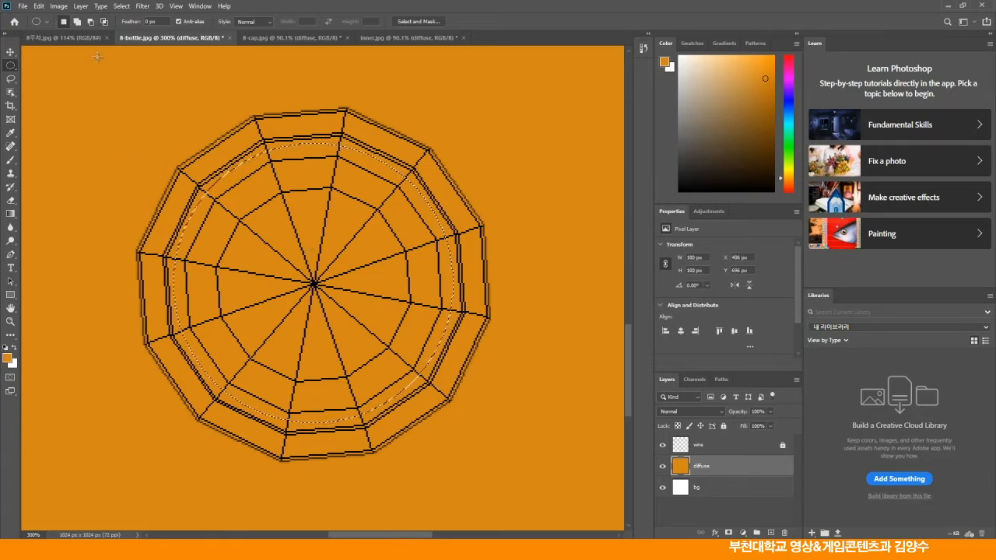
Add a new empty layer with default settings between the diffuse and wire layers of 8-bottle.jpg.
left_click(796, 380)
left_click(828, 164)
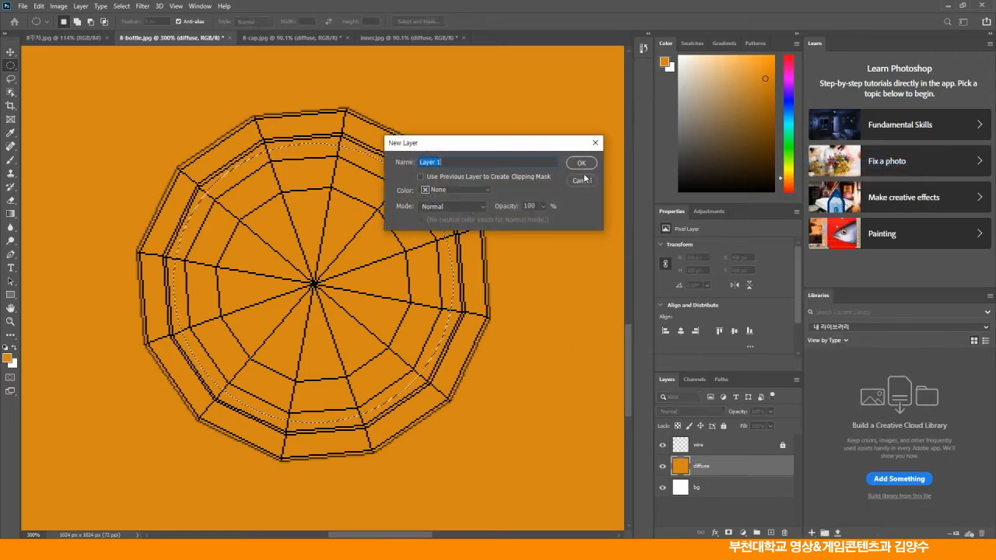
left_click(580, 164)
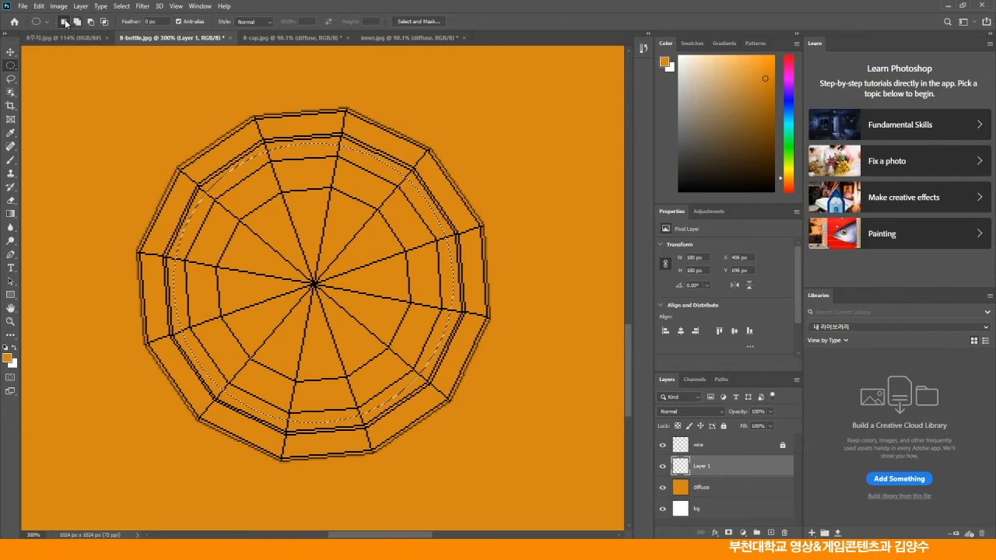
Fill the circular selection with White on the new layer and deselect it.
left_click(38, 7)
left_click(73, 168)
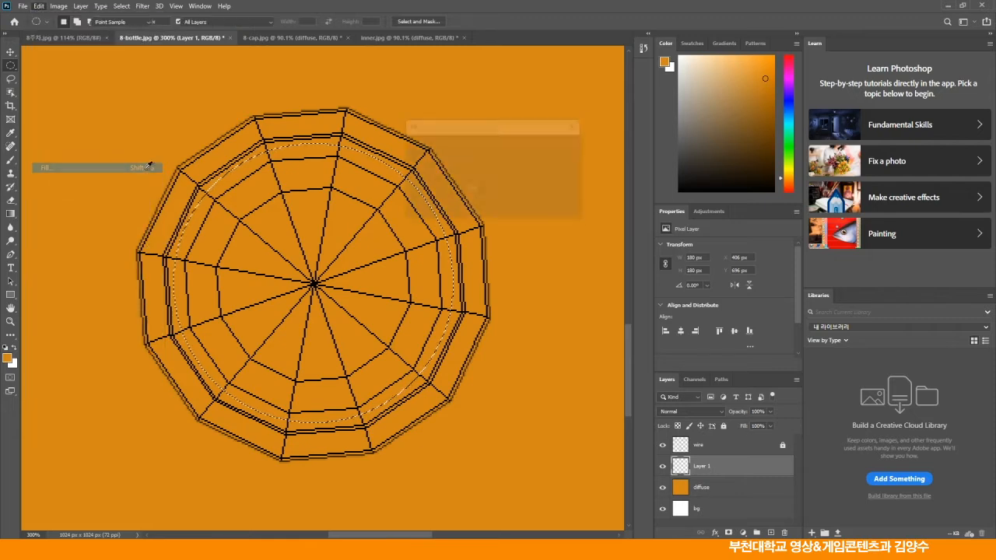
left_click(502, 145)
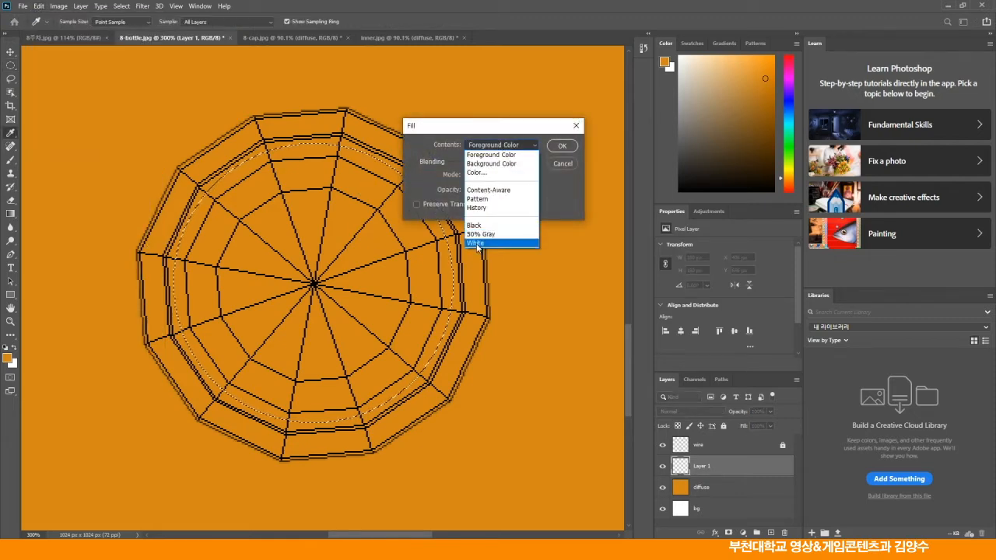
left_click(487, 246)
left_click(562, 145)
key("m")
key("ctrl+d")
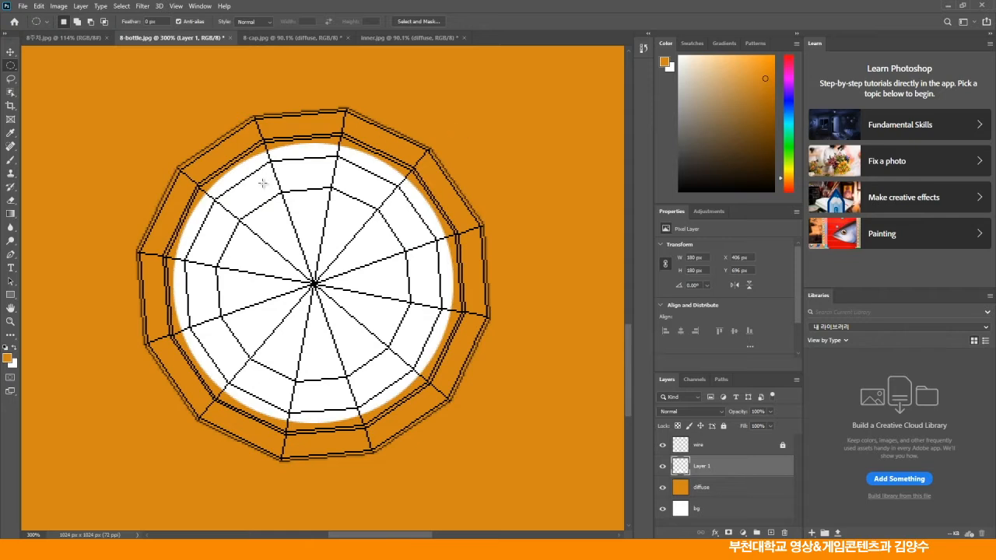
Save the bottle template on the computer as 8-bottle in Photoshop PSD format with Maximize Compatibility on.
double_click(11, 309)
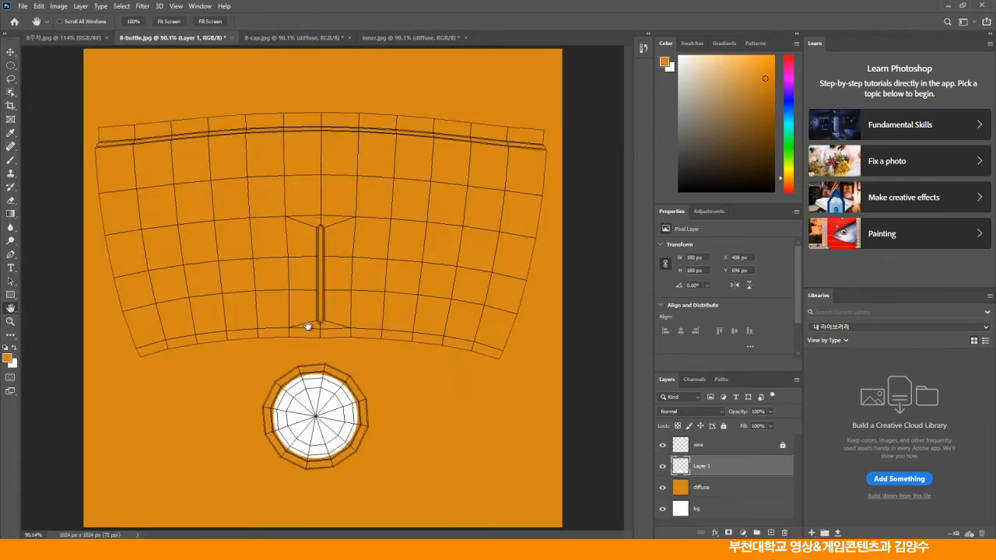
left_click(11, 52)
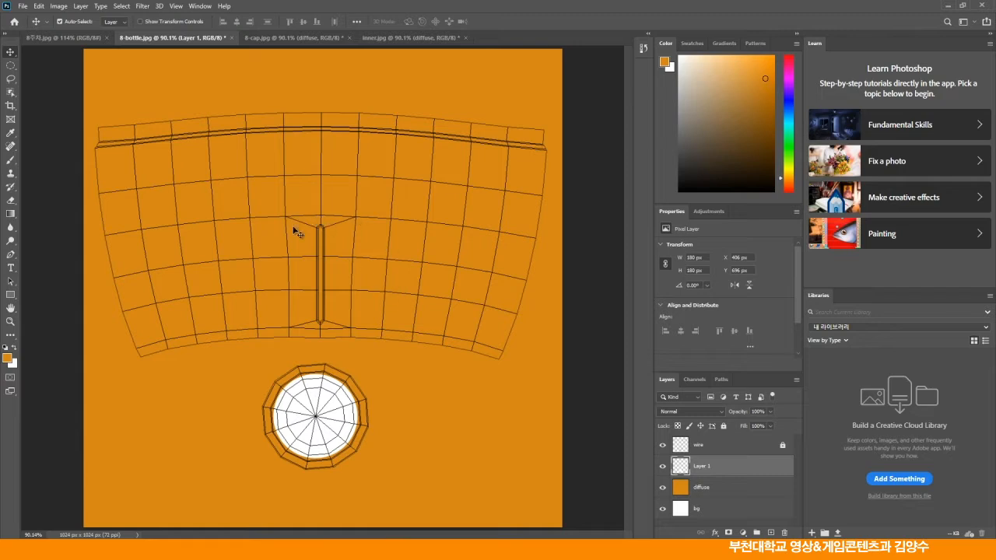
left_click(25, 8)
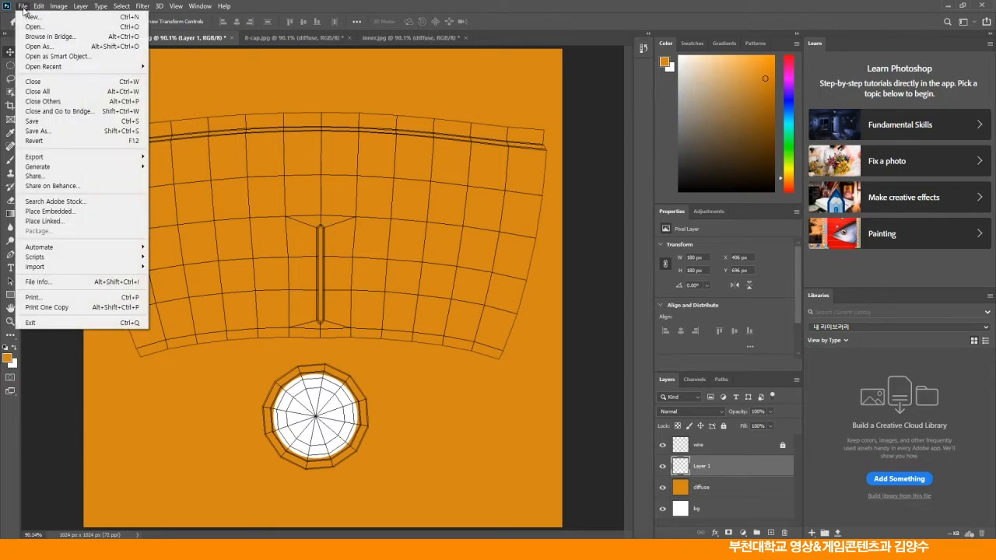
left_click(43, 123)
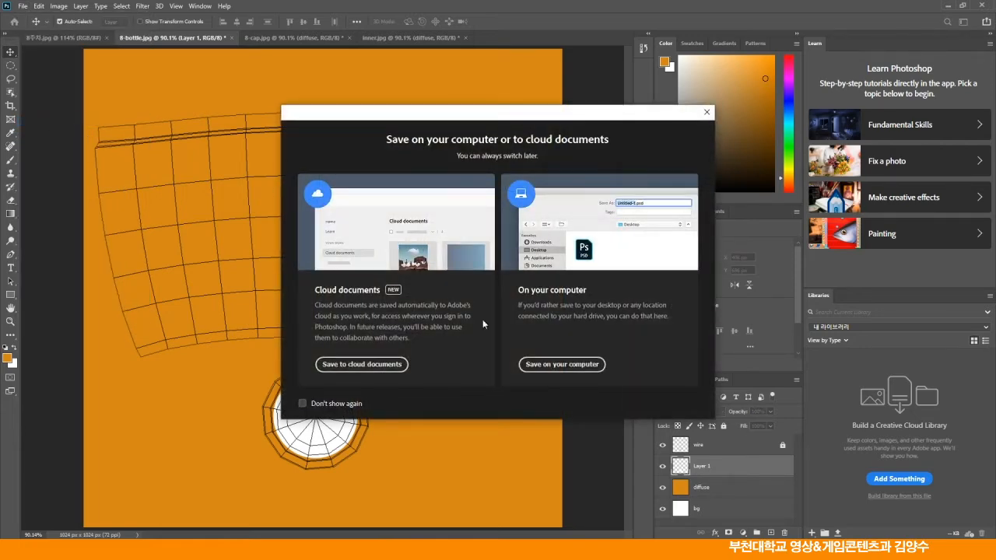
left_click(560, 368)
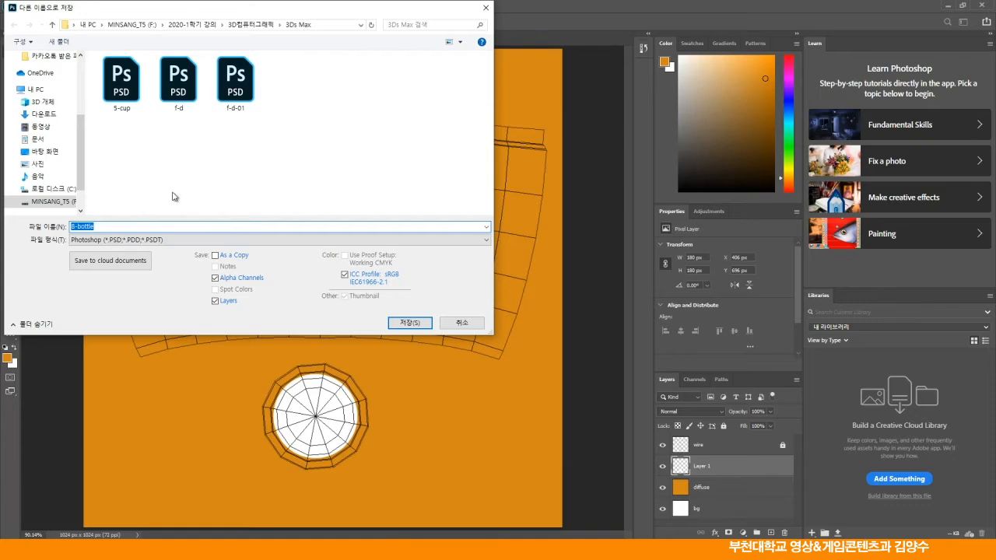
left_click(412, 322)
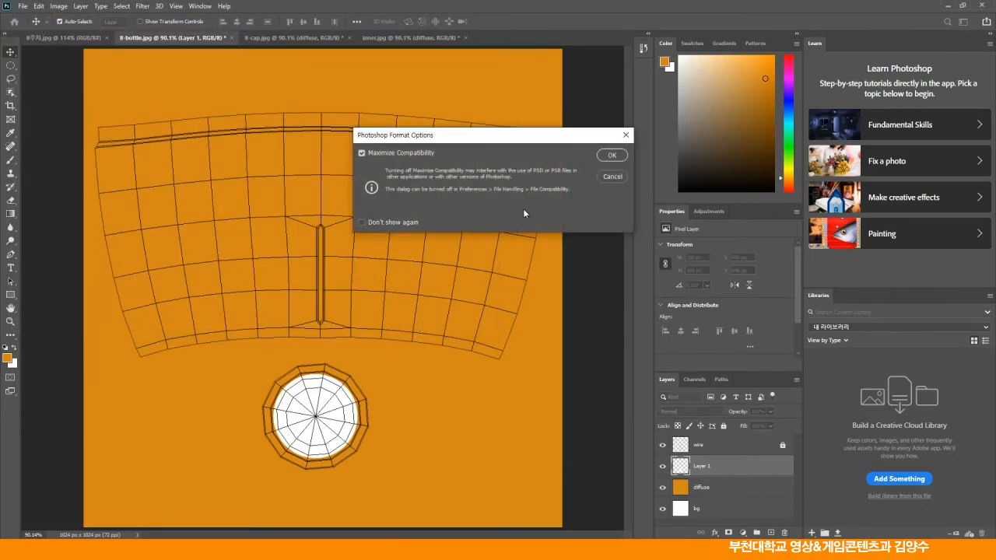
left_click(611, 156)
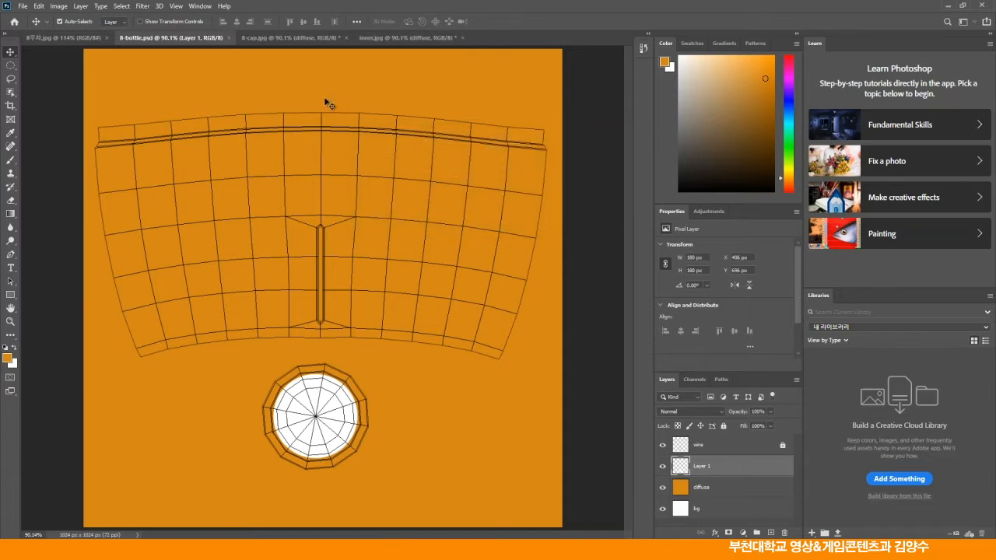
Switch to 8-cap.jpg and fill its diffuse layer with the orange Foreground Color.
left_click(272, 38)
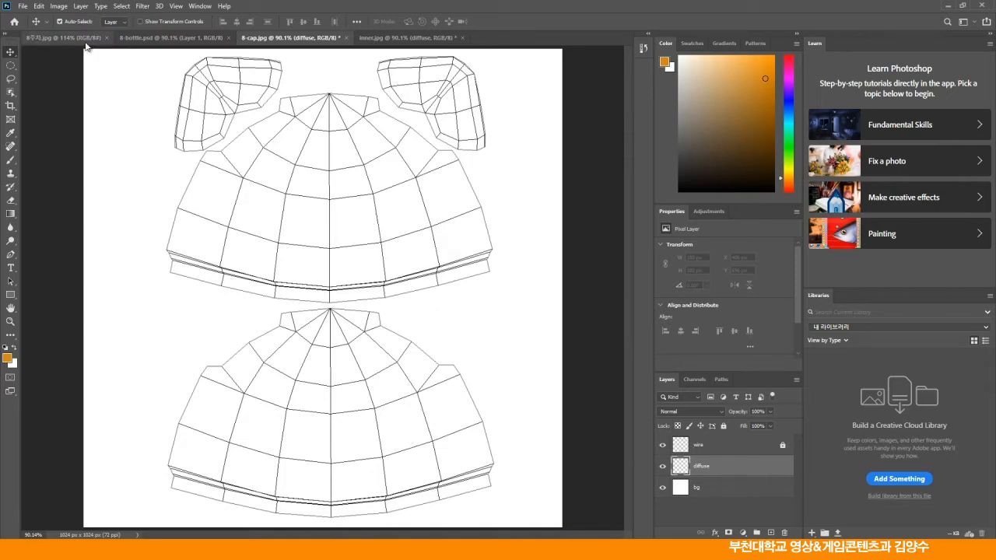
left_click(38, 6)
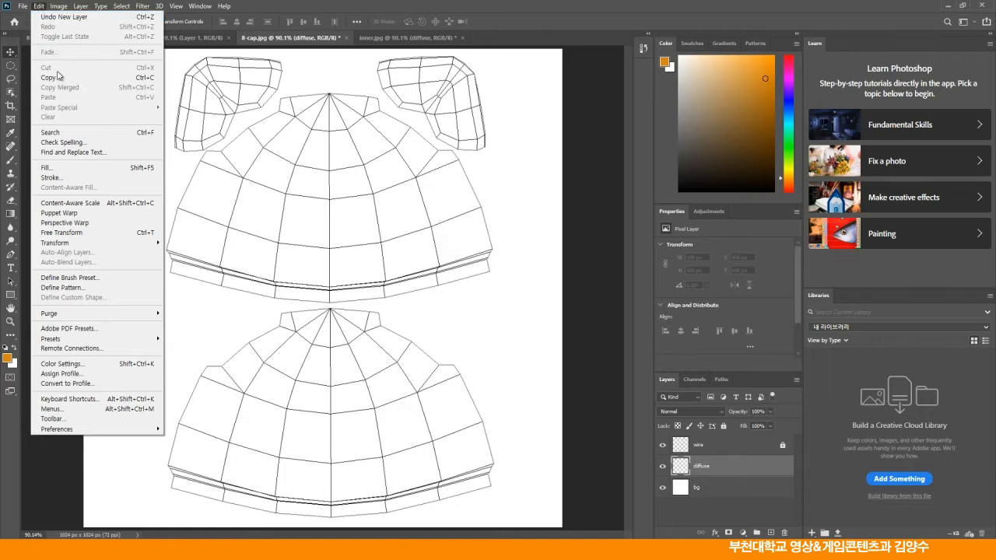
left_click(48, 167)
left_click(494, 145)
scroll(494, 156, "up", 2)
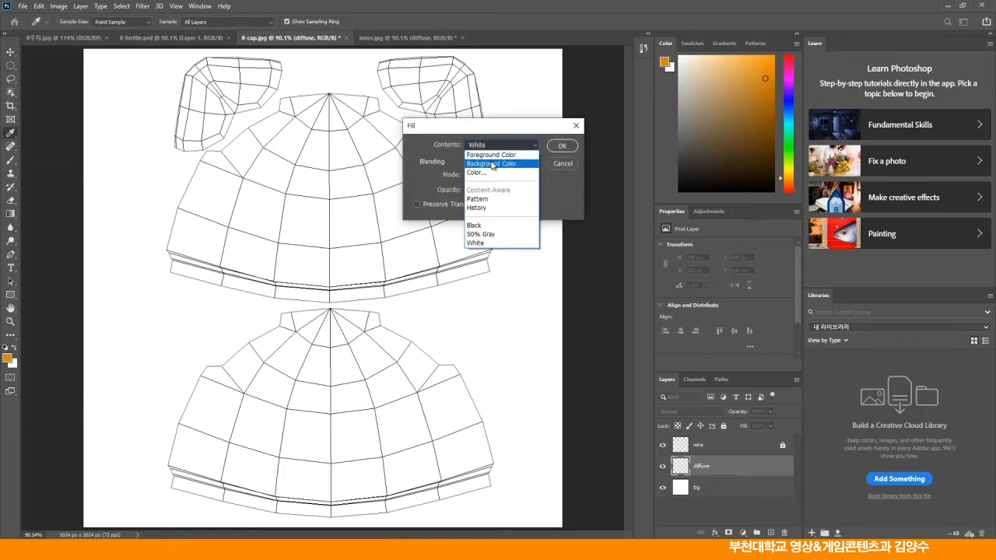
left_click(483, 160)
left_click(562, 145)
key("v")
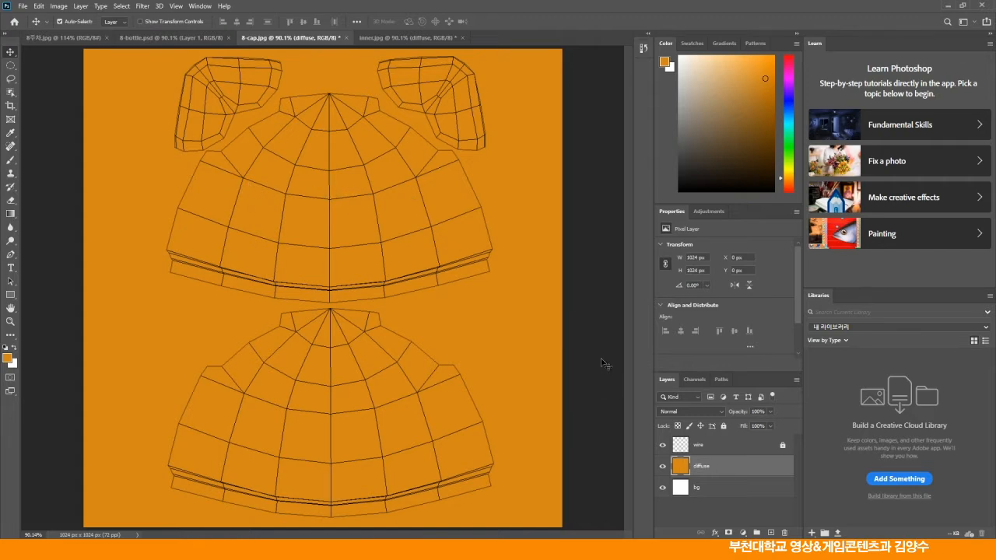
Add a new empty layer with default settings above the diffuse layer of 8-cap.jpg.
left_click(796, 379)
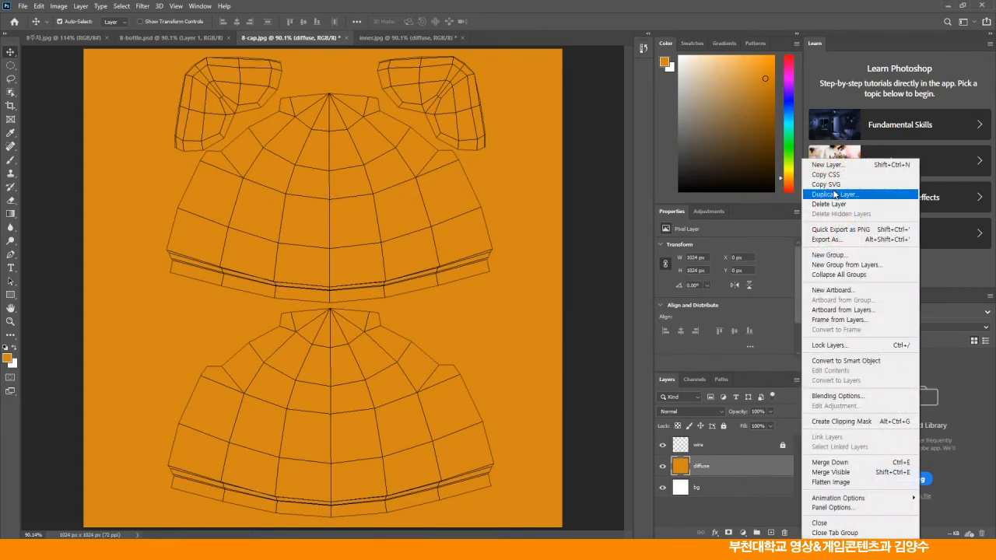
left_click(828, 164)
left_click(581, 164)
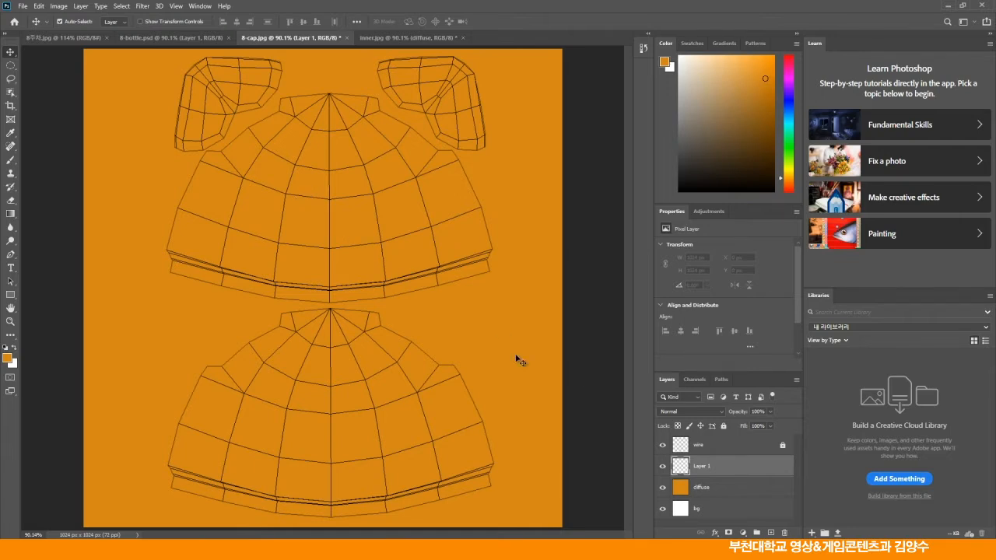
Compare inner.jpg with the reference photo and fill its diffuse layer with White.
left_click(377, 37)
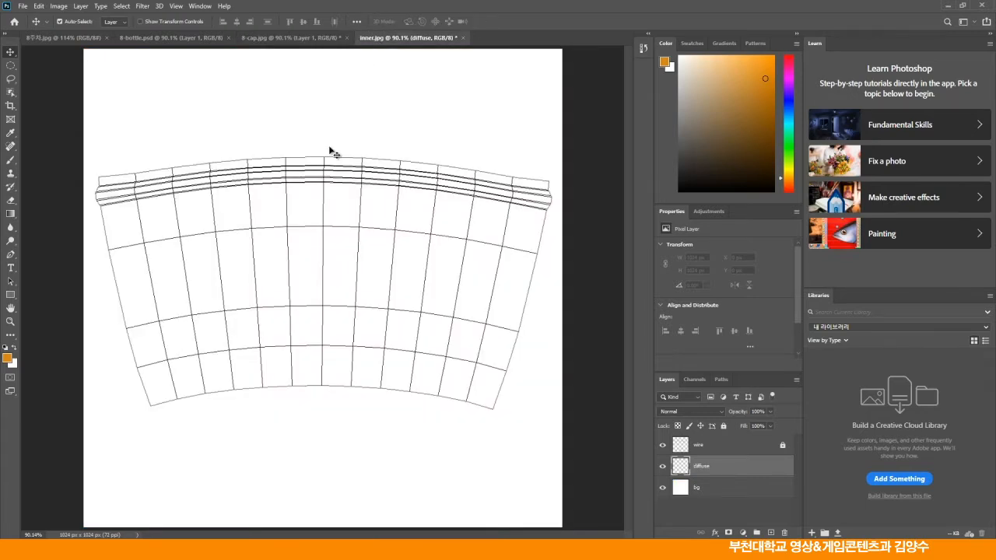
left_click(58, 38)
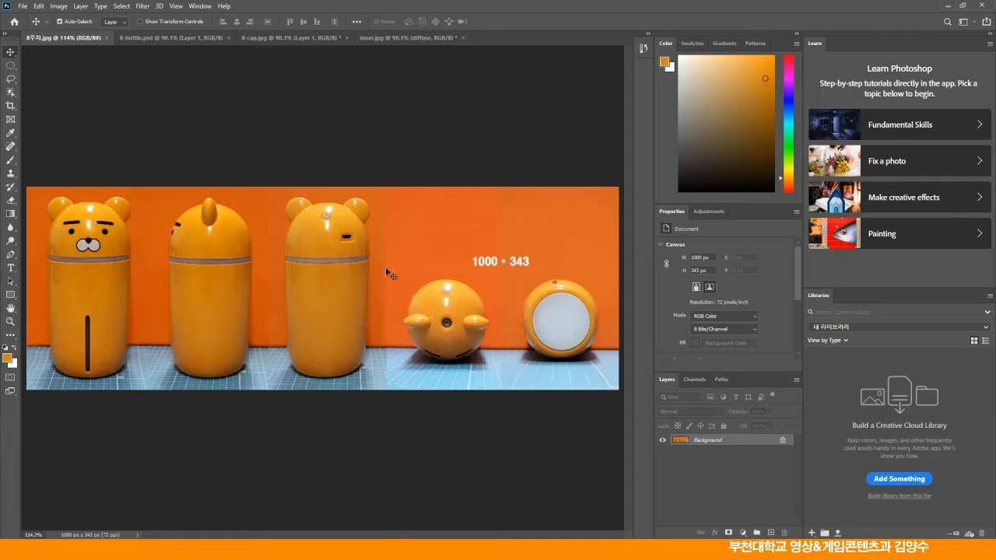
left_click(400, 37)
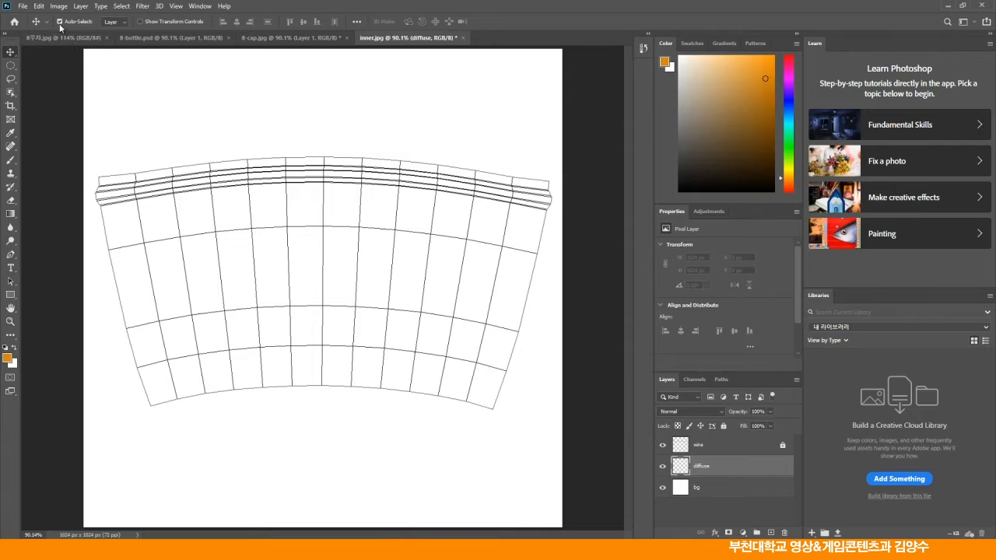
left_click(38, 6)
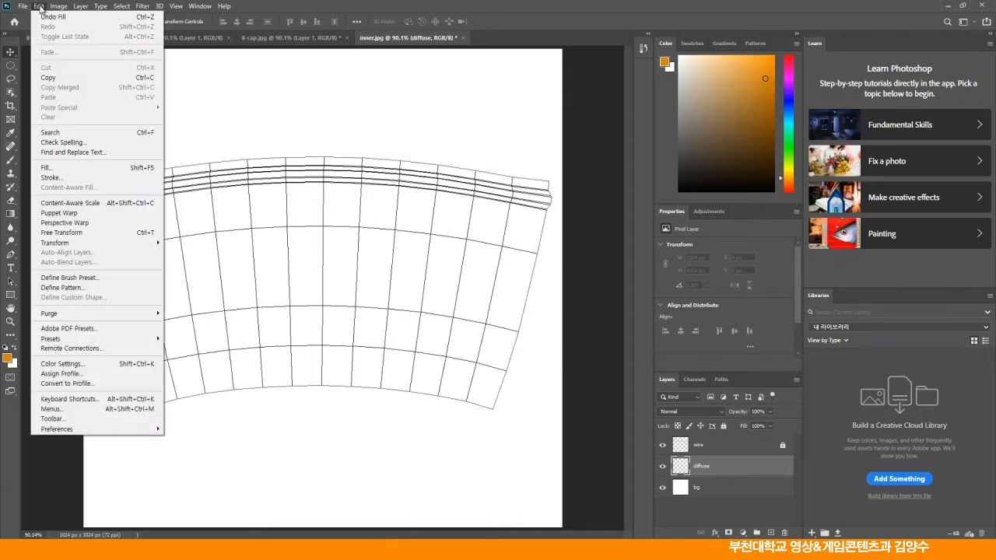
left_click(51, 167)
left_click(505, 145)
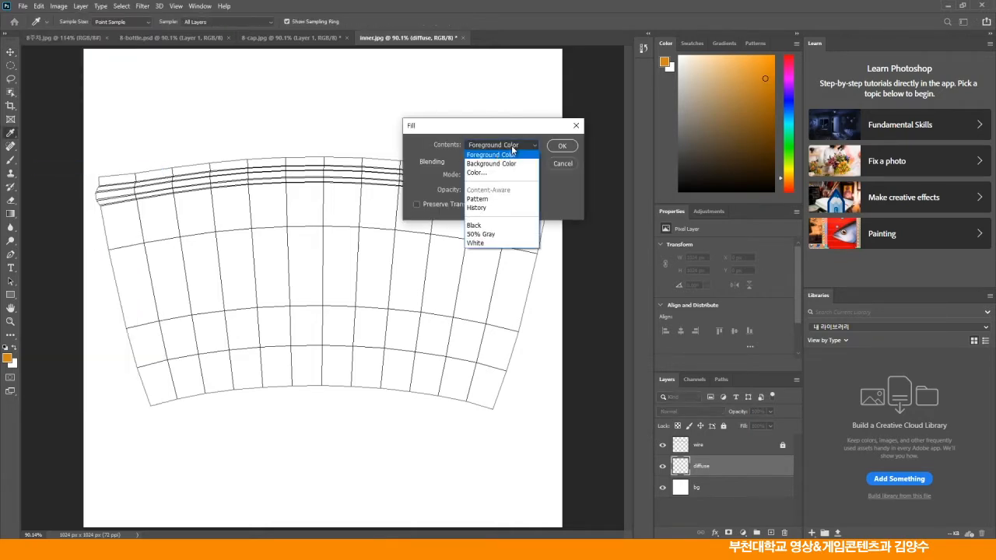
left_click(483, 245)
left_click(561, 147)
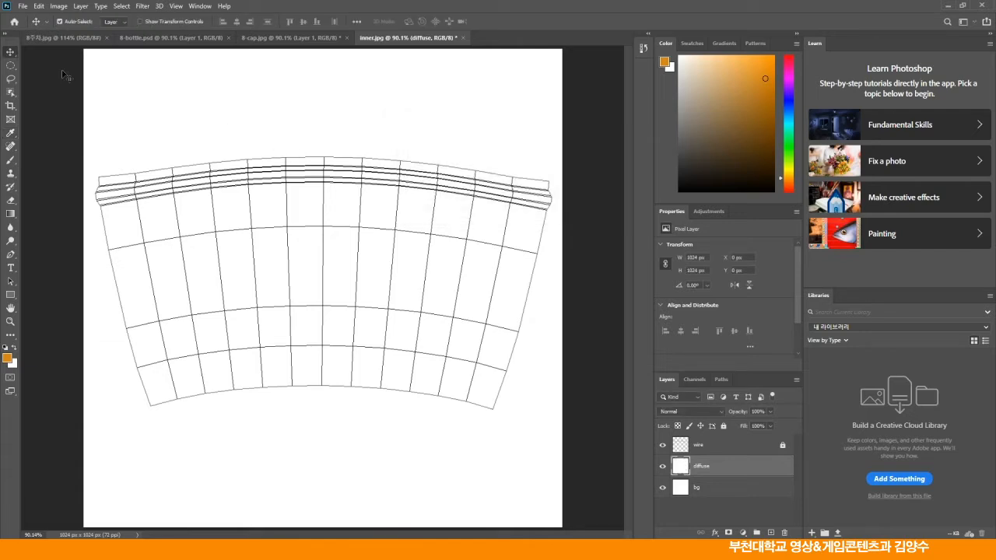
Save the inner template on the computer as a Photoshop PSD file with Maximize Compatibility on.
left_click(22, 6)
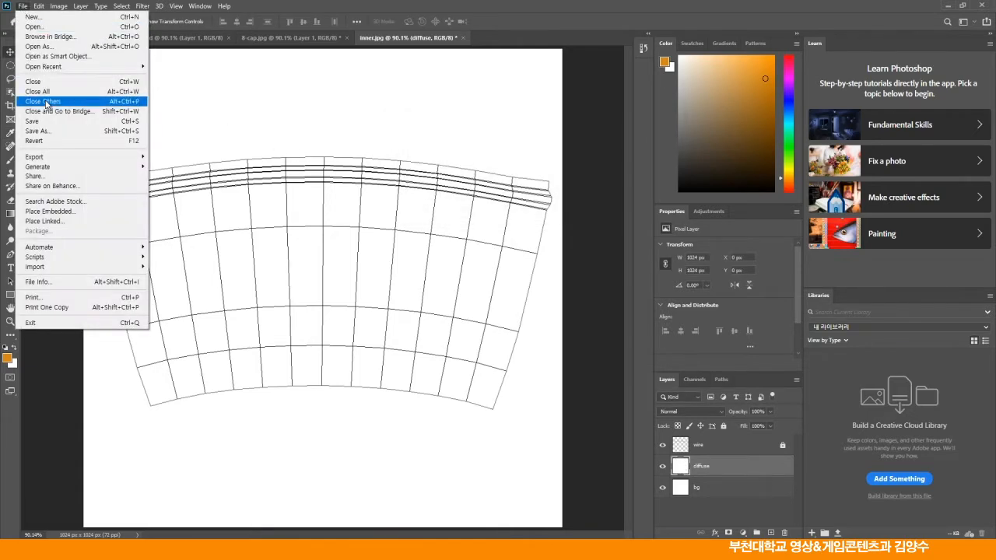
left_click(46, 124)
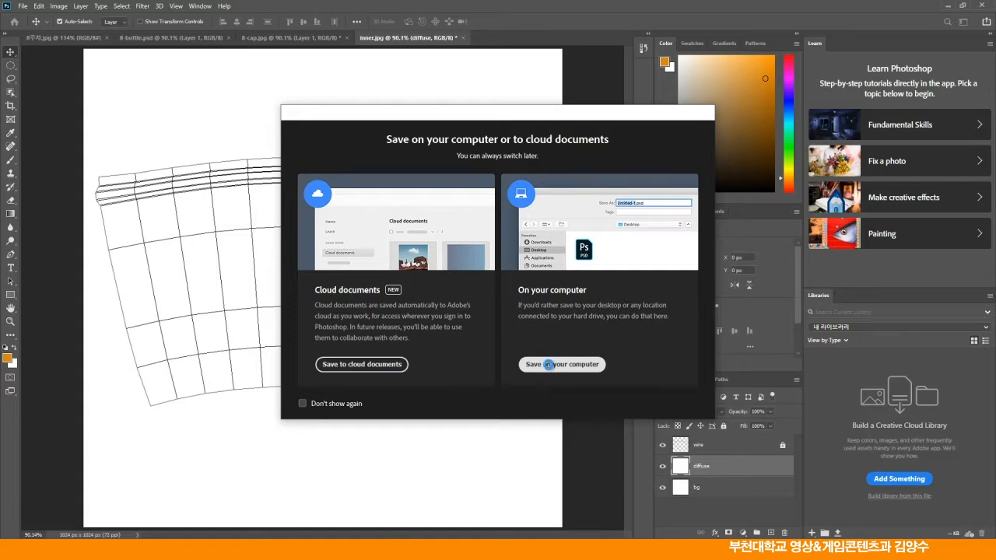
left_click(562, 364)
left_click(410, 324)
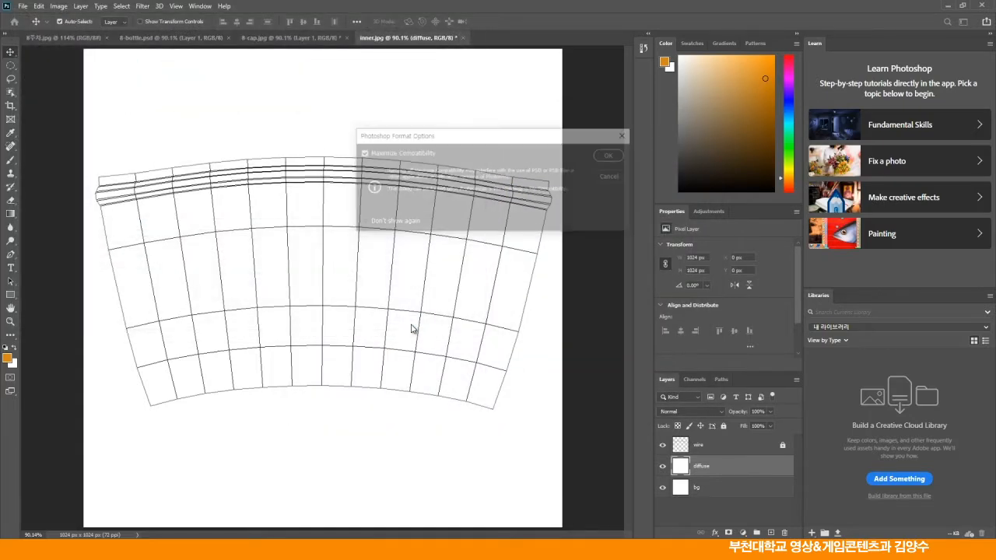
left_click(611, 157)
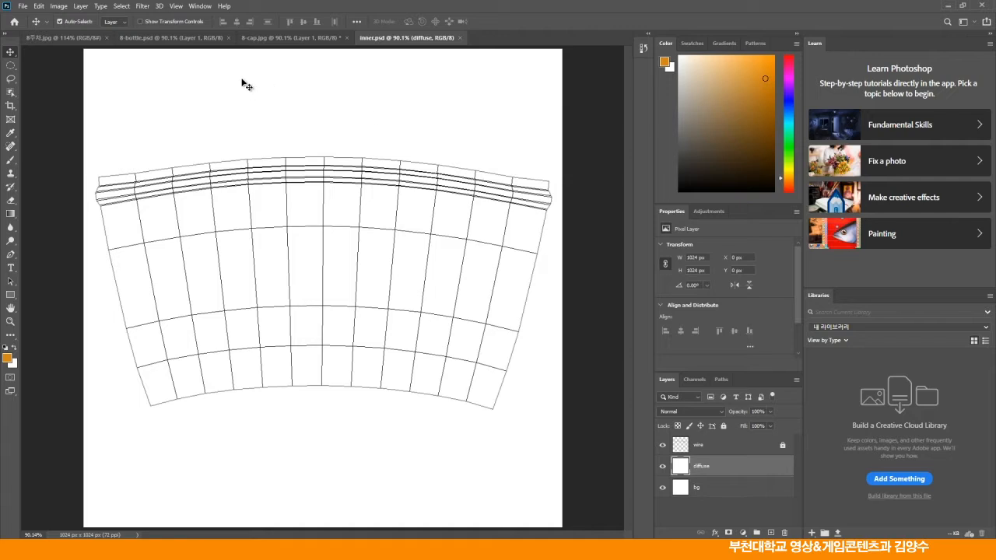
Copy the 8주차.jpg reference photo into 8-cap.jpg as a new layer, then dock the photo window again and return to the cap template.
left_click(67, 38)
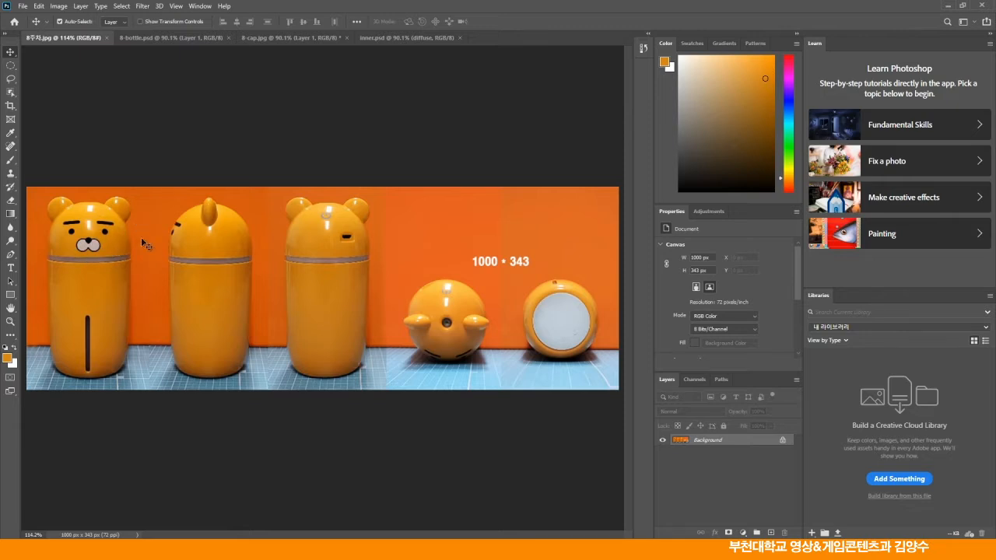
left_click(279, 37)
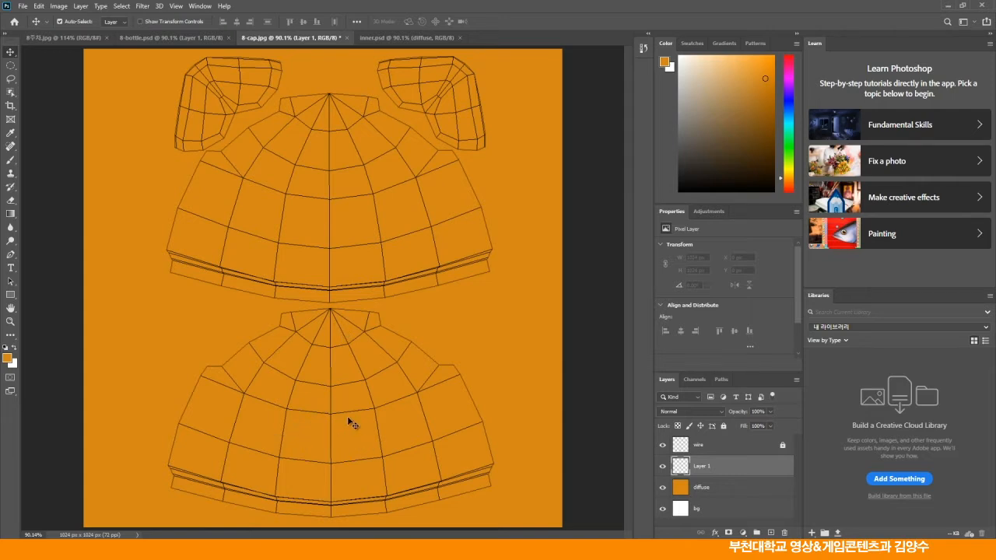
left_click(46, 37)
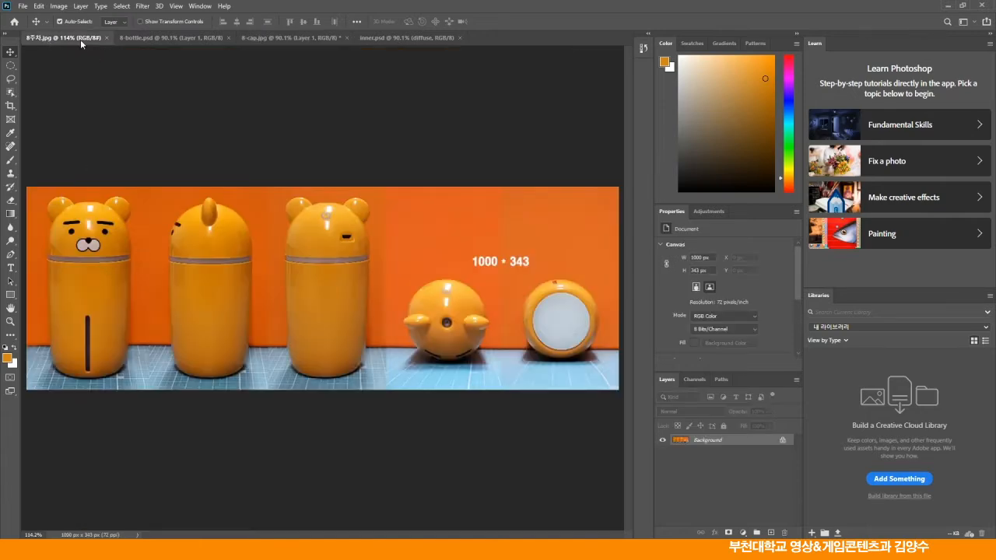
left_click_drag(81, 39, 323, 135)
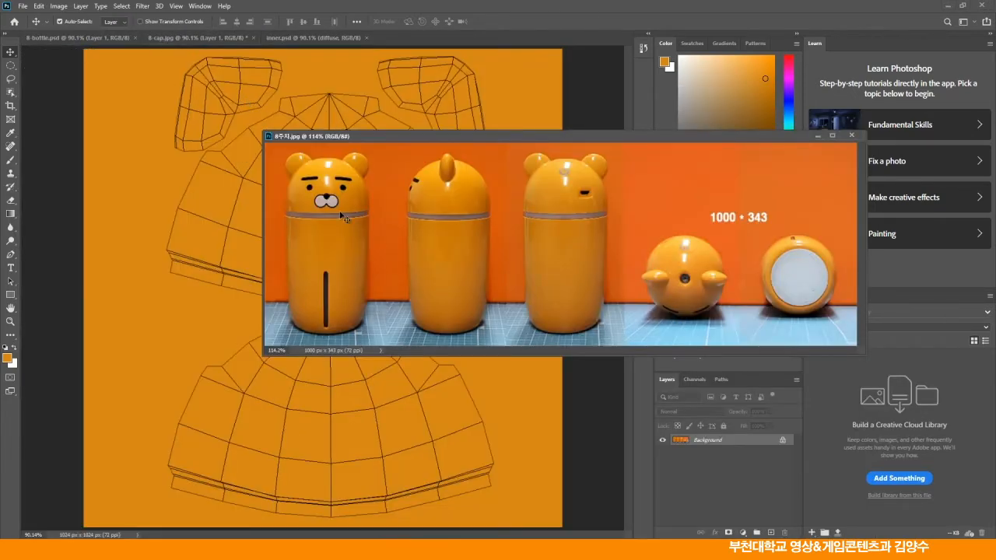
left_click_drag(328, 438, 328, 438)
left_click_drag(386, 136, 386, 38)
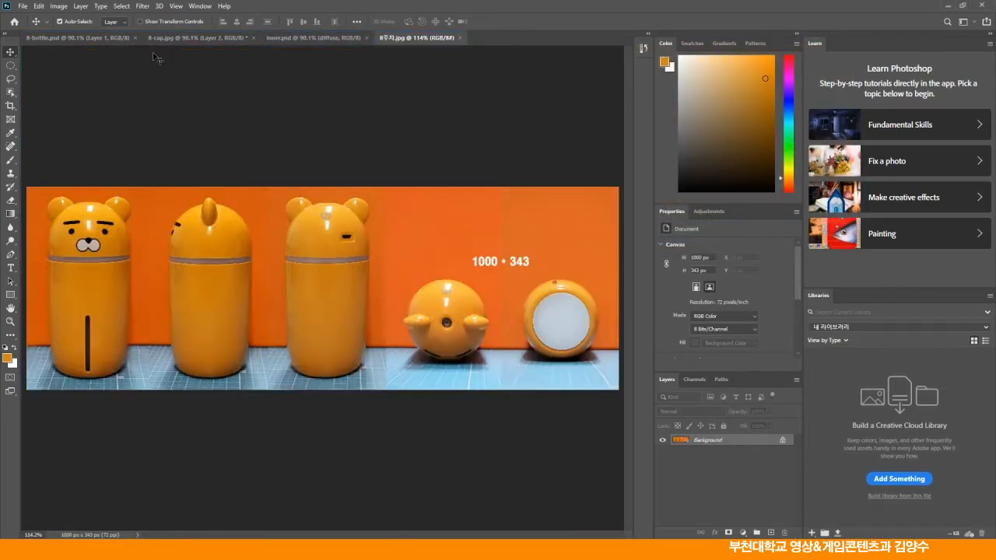
left_click(175, 37)
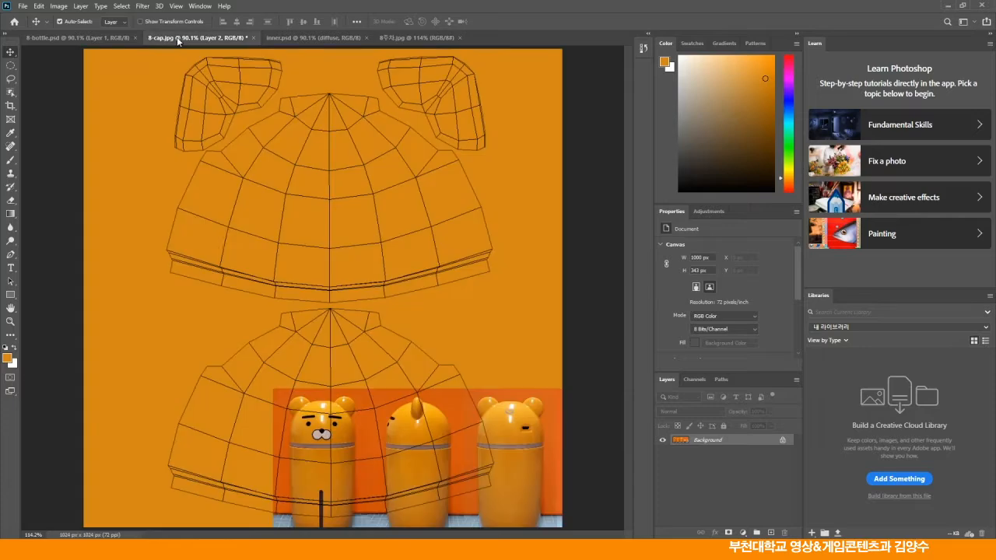
Position the photo layer at about X 424 px, Y 745 px, with the front-view bear's face centered on the lower cap wireframe.
left_click(10, 322)
left_click_drag(206, 379, 206, 379)
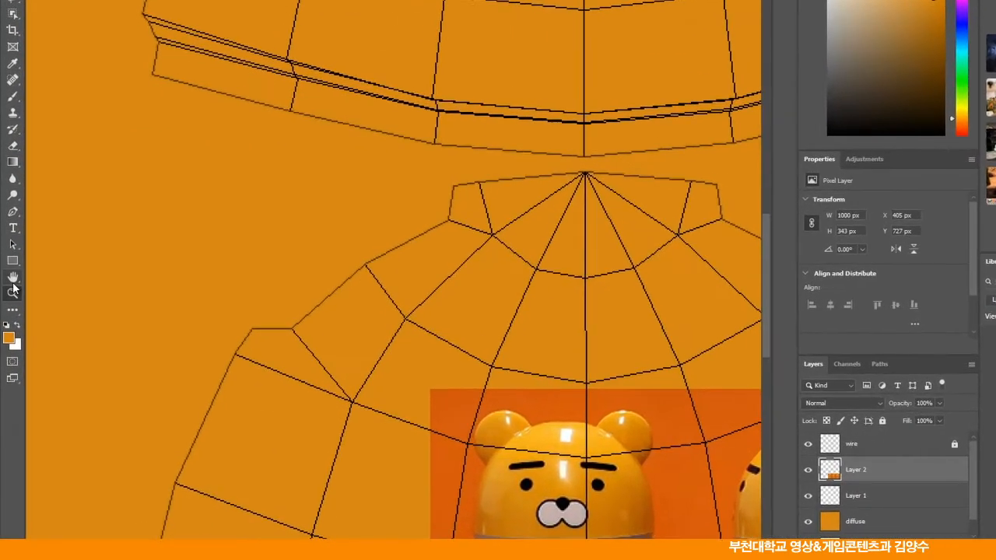
key("h")
left_click_drag(323, 427, 228, 217)
left_click_drag(282, 161, 260, 201)
key("v")
left_click_drag(375, 288, 399, 312)
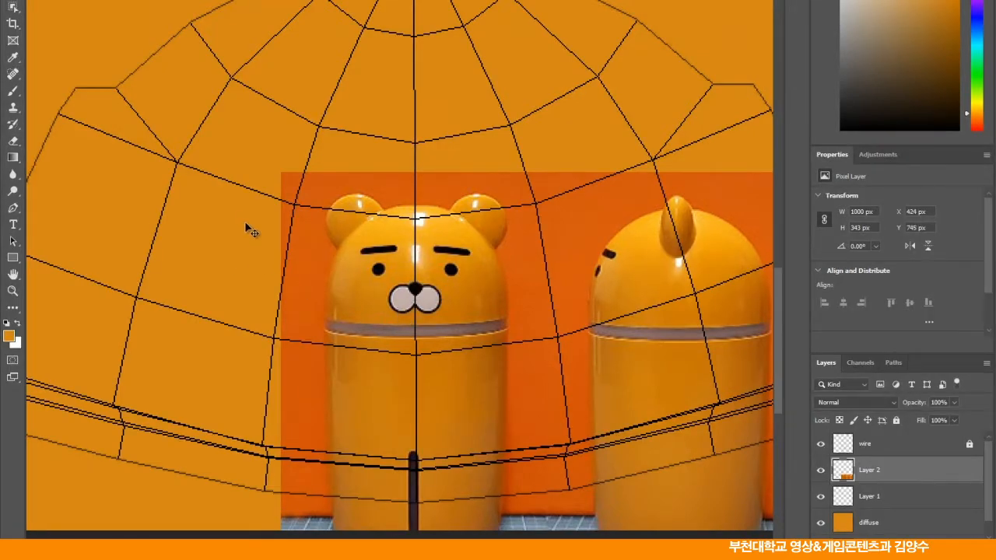
Scale the photo layer proportionally to about 346% and position the bear's head over the lower cap wireframe.
key("ctrl+minus")
key("ctrl+minus")
key("ctrl+minus")
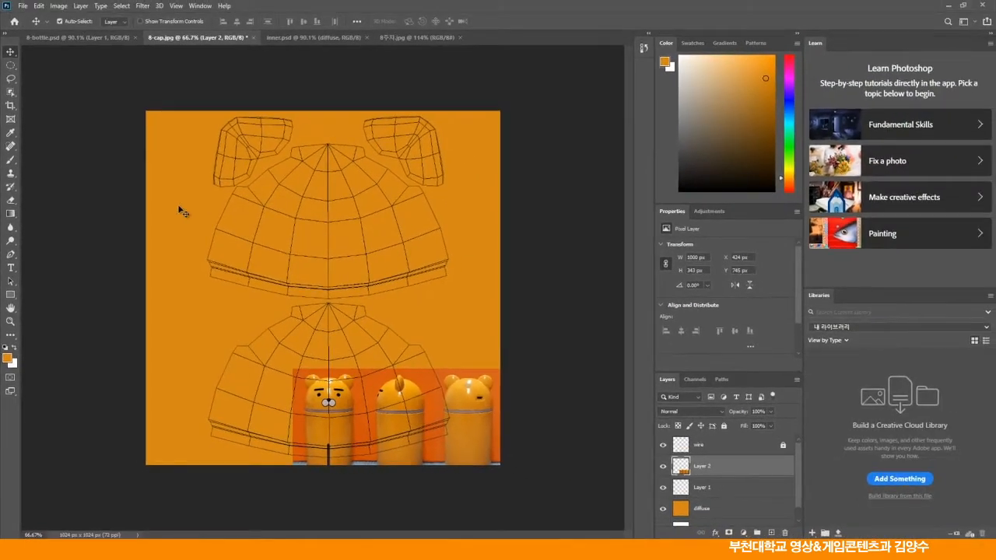
left_click(38, 6)
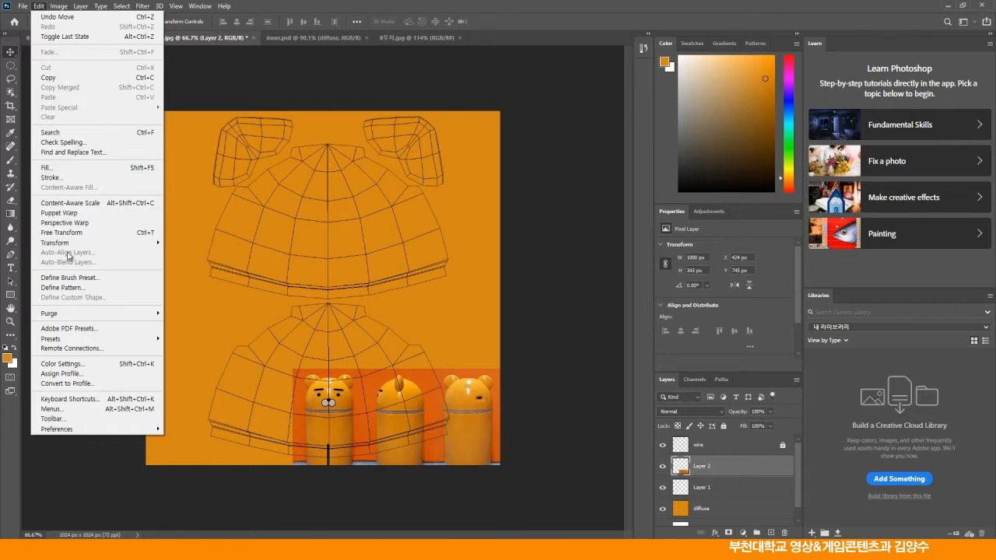
mouse_move(68, 246)
left_click(178, 258)
left_click_drag(293, 430, 41, 421)
left_click_drag(179, 400, 399, 415)
left_click_drag(264, 448, 26, 441)
left_click_drag(259, 413, 404, 420)
left_click_drag(227, 460, 32, 525)
left_click_drag(97, 382, 373, 407)
left_click_drag(218, 479, 51, 475)
left_click_drag(120, 384, 348, 405)
key("Left")
key("Left")
key("Left")
key("Left")
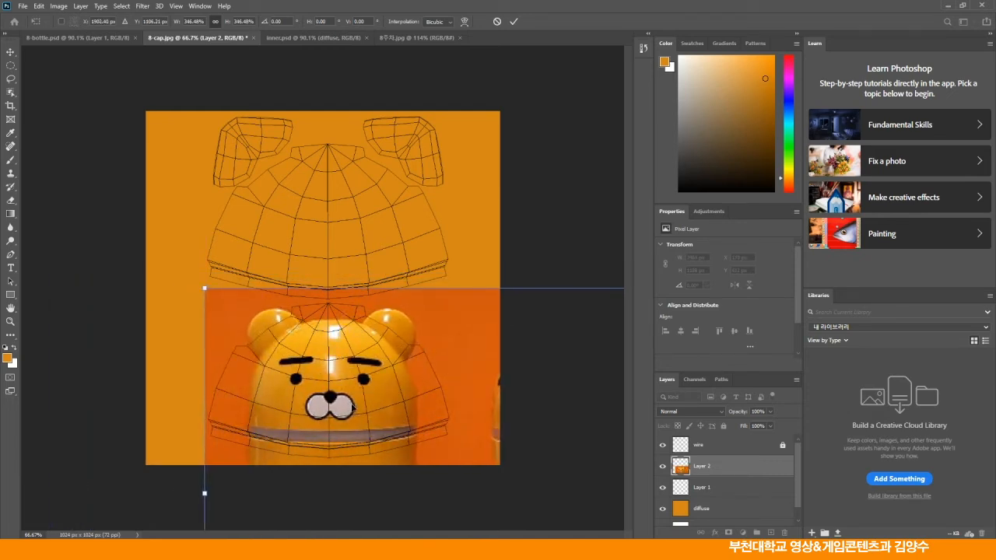
key("Return")
Check the reference photo and fine-tune the enlarged photo layer's position to X 169 px, Y 501 px.
left_click(407, 37)
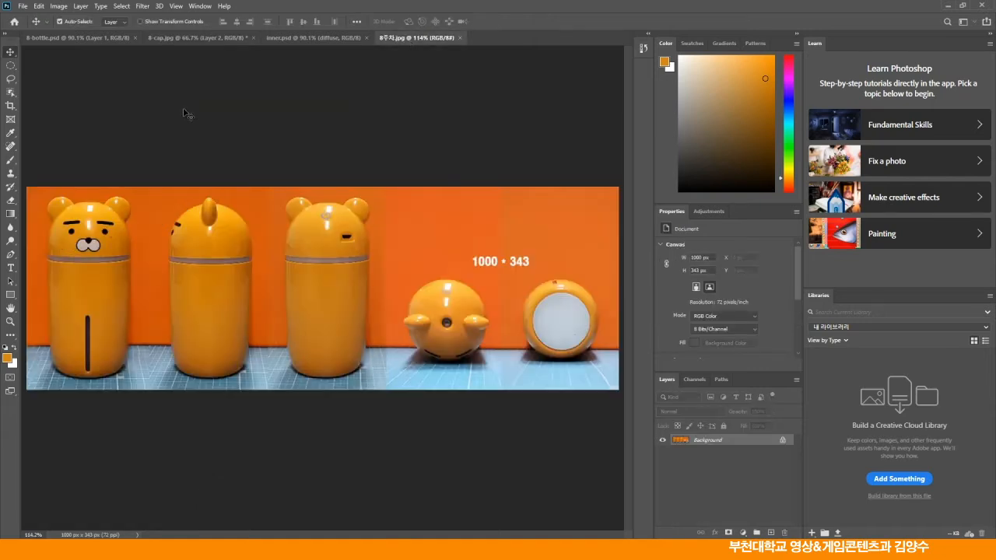
left_click(191, 38)
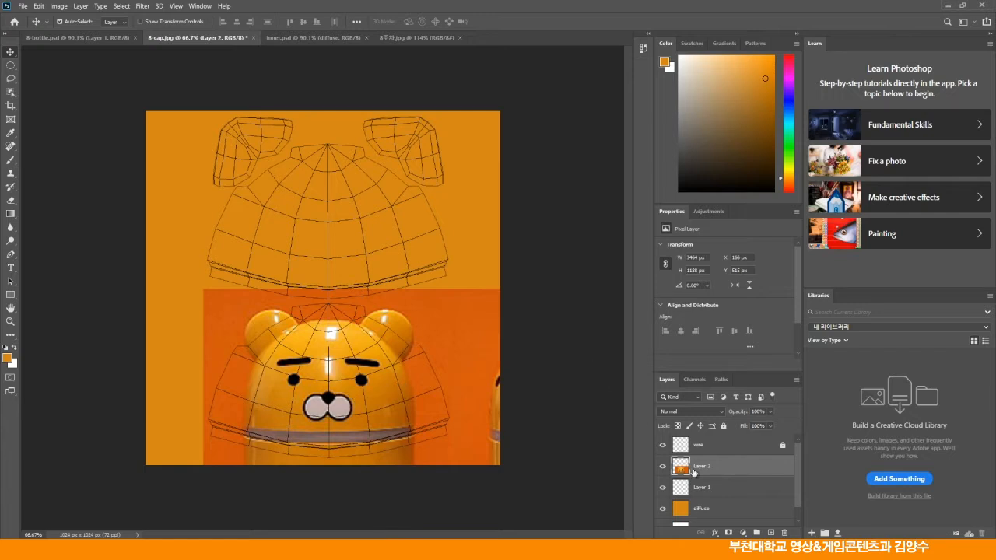
left_click_drag(492, 452, 494, 449)
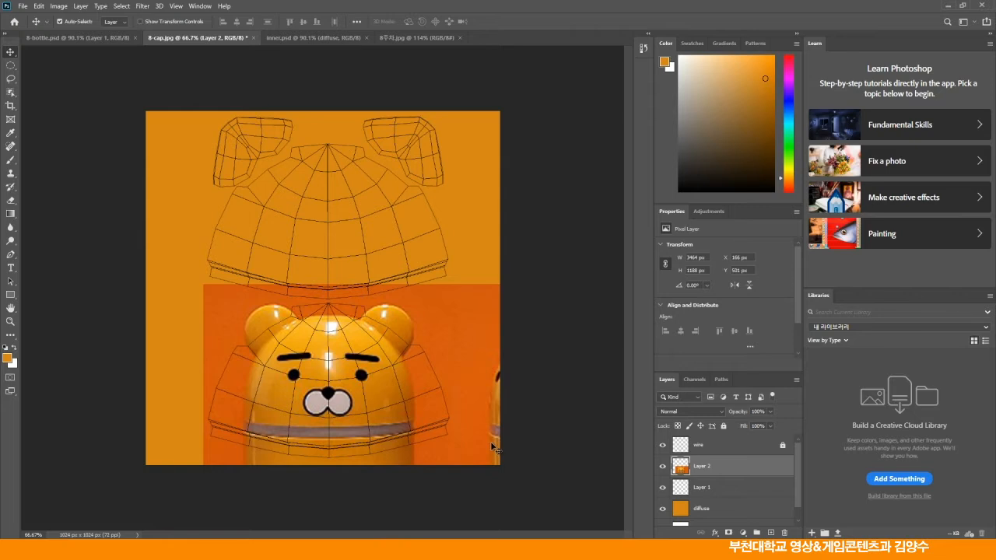
left_click_drag(492, 445, 494, 447)
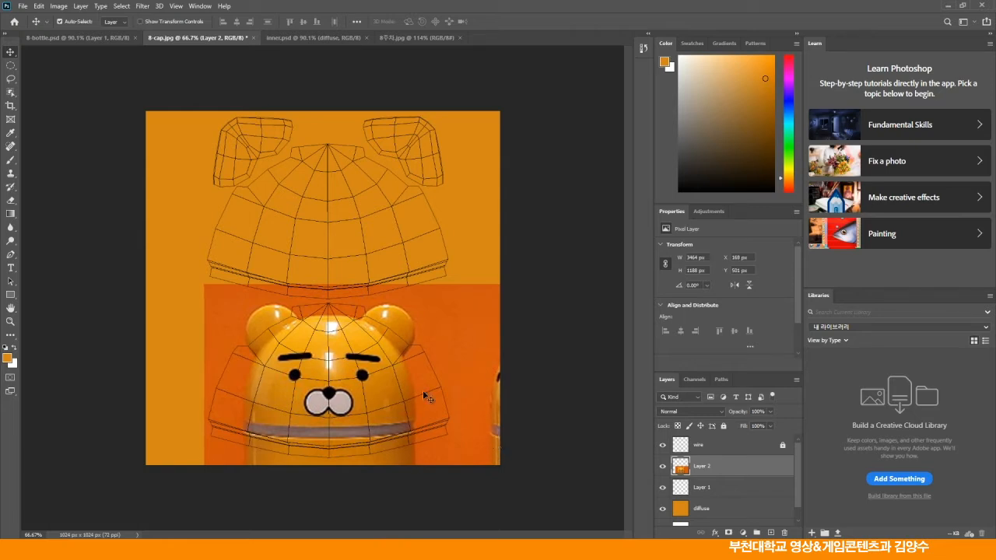
Save the cap template as 8-cap in Photoshop PSD format with layers and Maximize Compatibility on.
left_click(25, 7)
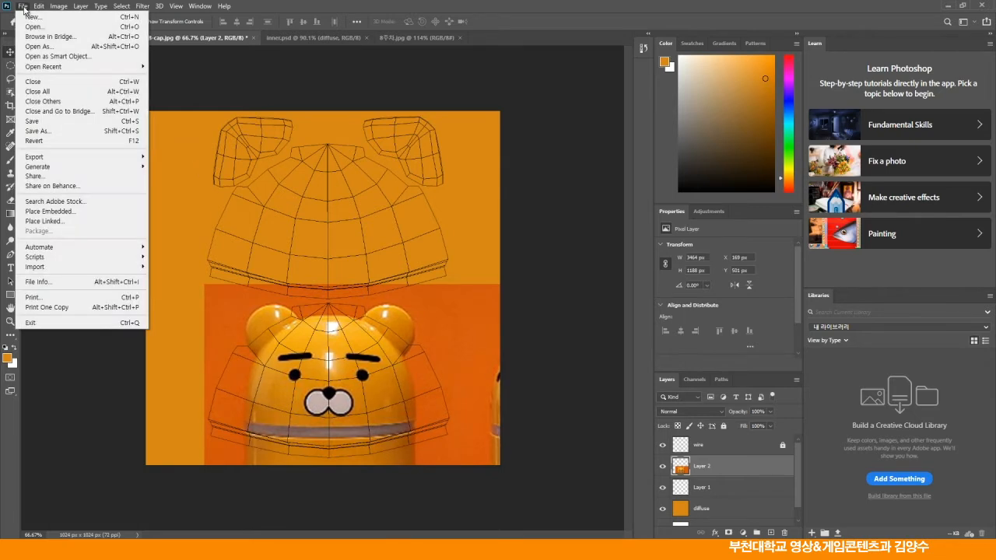
left_click(47, 124)
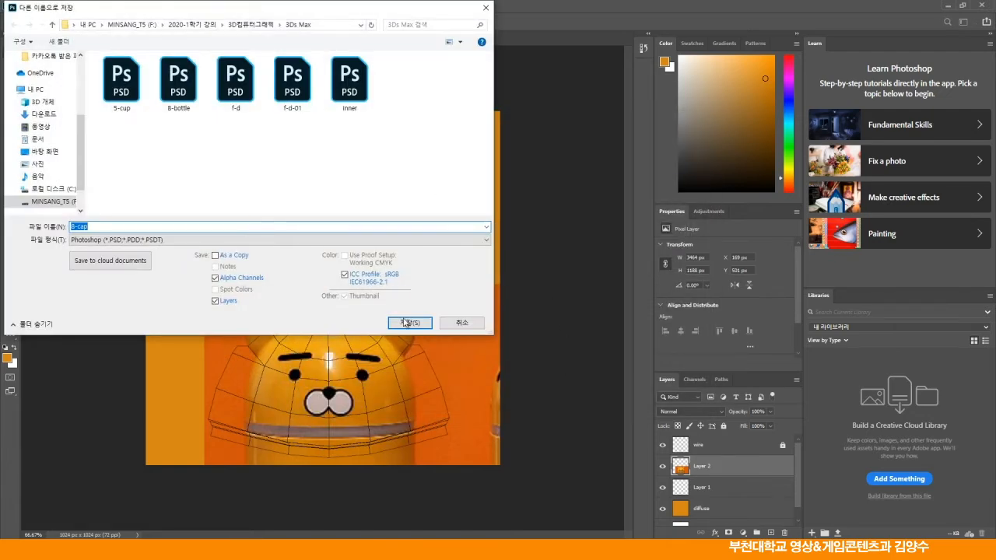
left_click(405, 323)
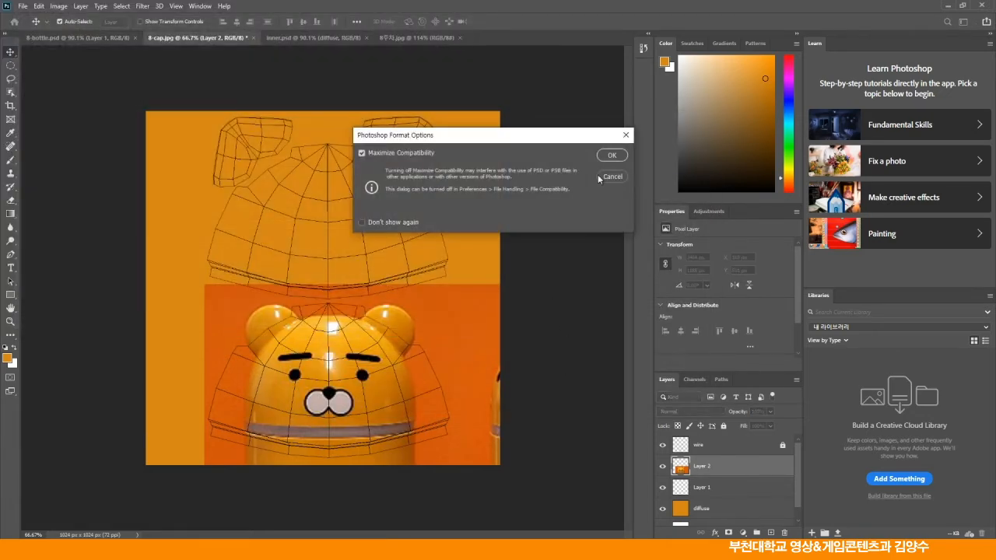
left_click(609, 155)
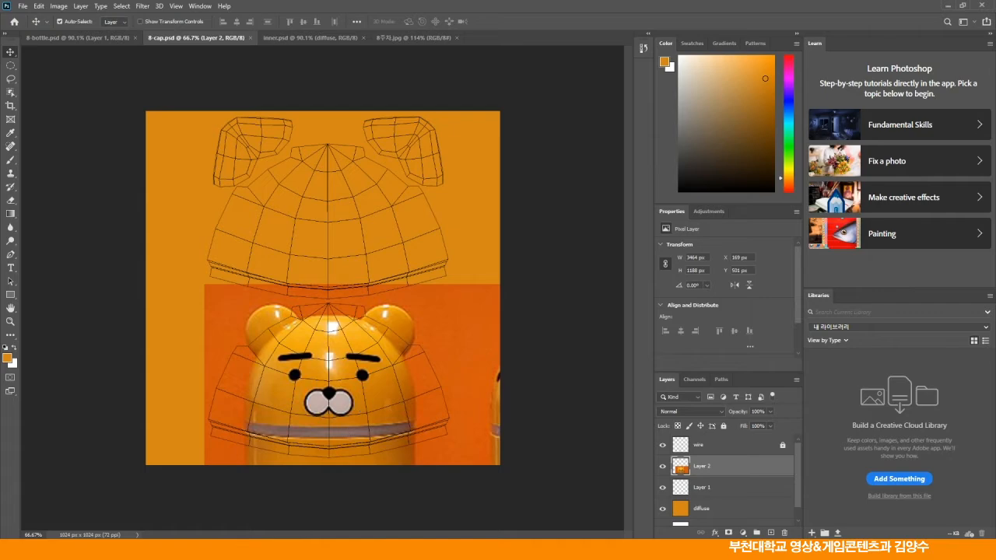
Switch to 3ds Max, leave the inner object's Unwrap UVW vertex editing and select the cap, viewed from the front.
key("alt+Tab")
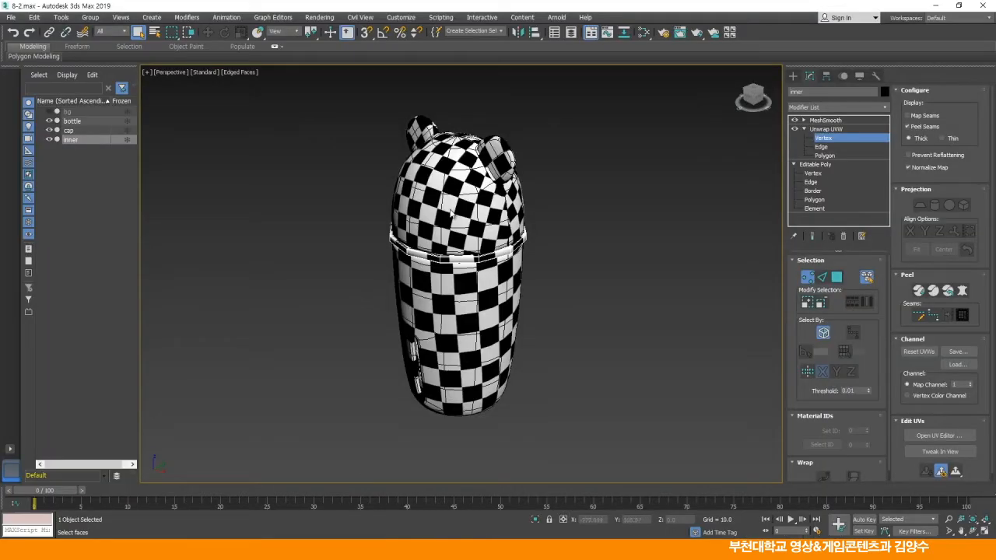
left_click(824, 129)
left_click(682, 155)
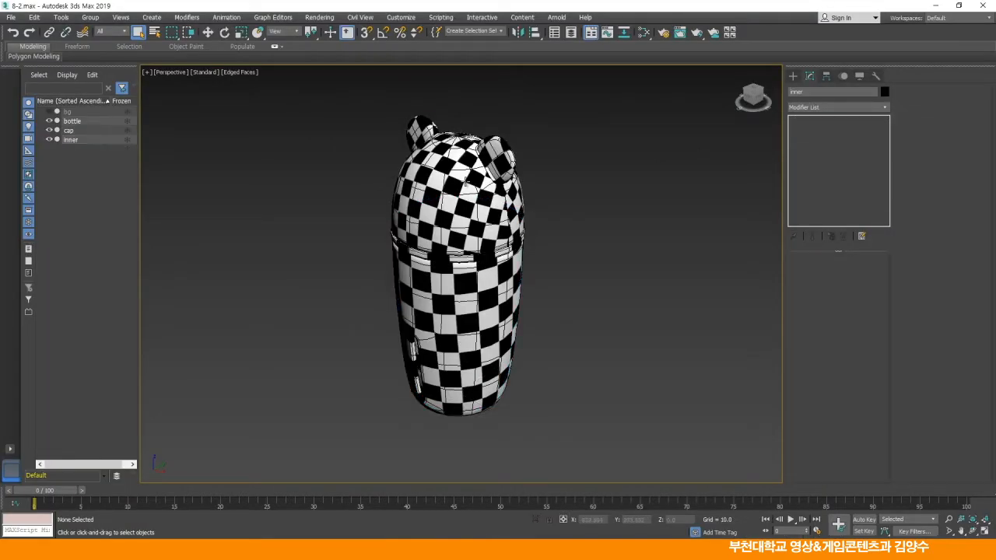
left_click(467, 191)
left_click_drag(461, 203, 482, 197)
left_click_drag(398, 227, 399, 221)
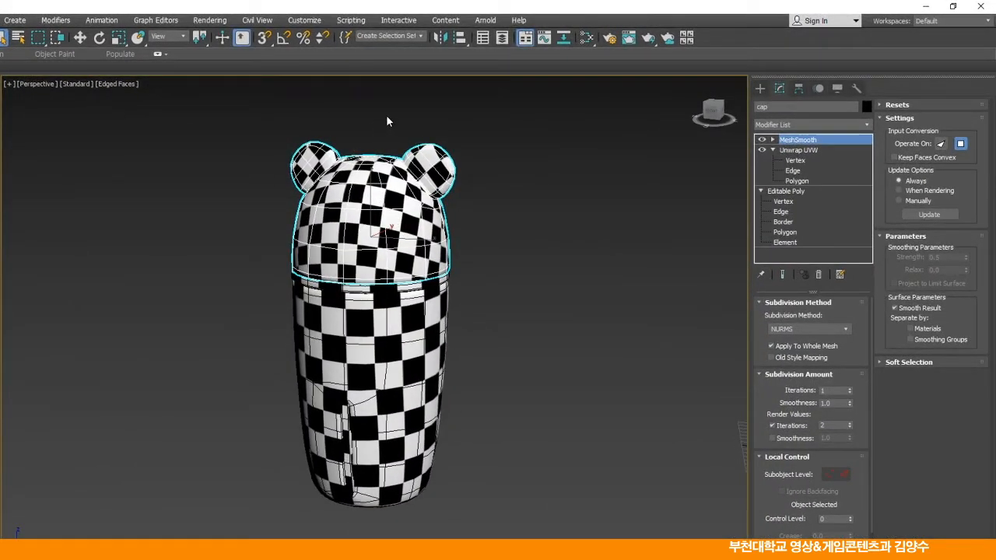
Create a new Standard scanline material beside the checker material in the Slate Material Editor.
left_click(588, 38)
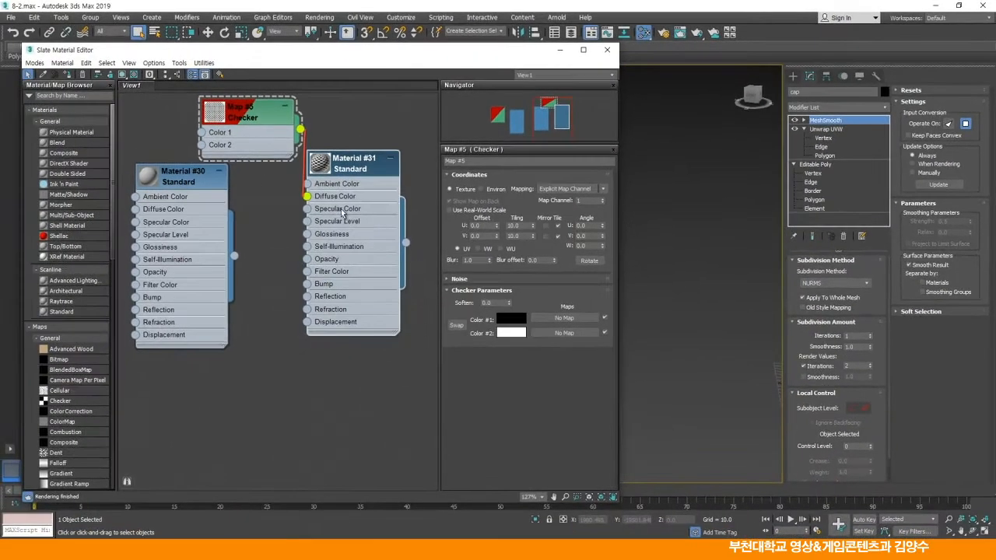
left_click_drag(343, 213, 183, 233)
right_click(346, 157)
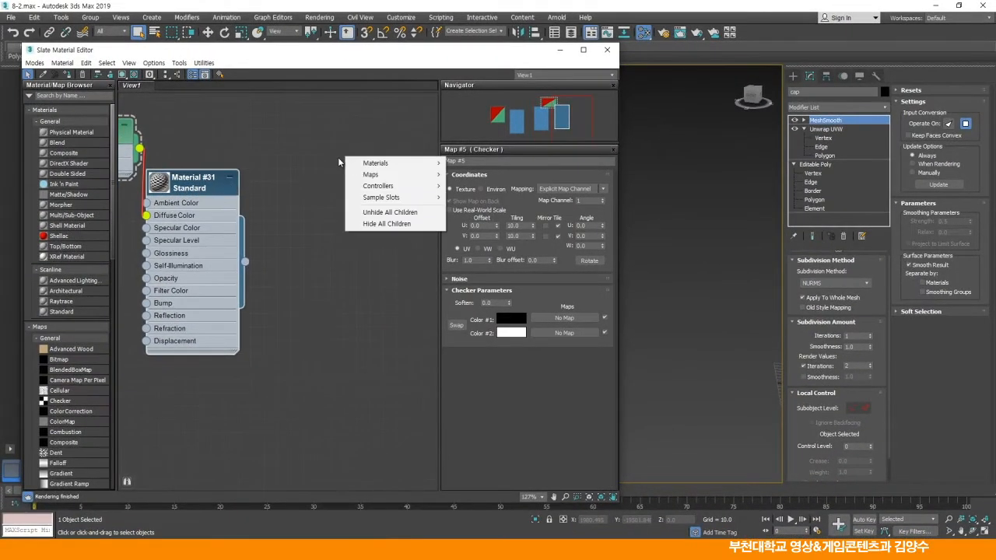
mouse_move(477, 176)
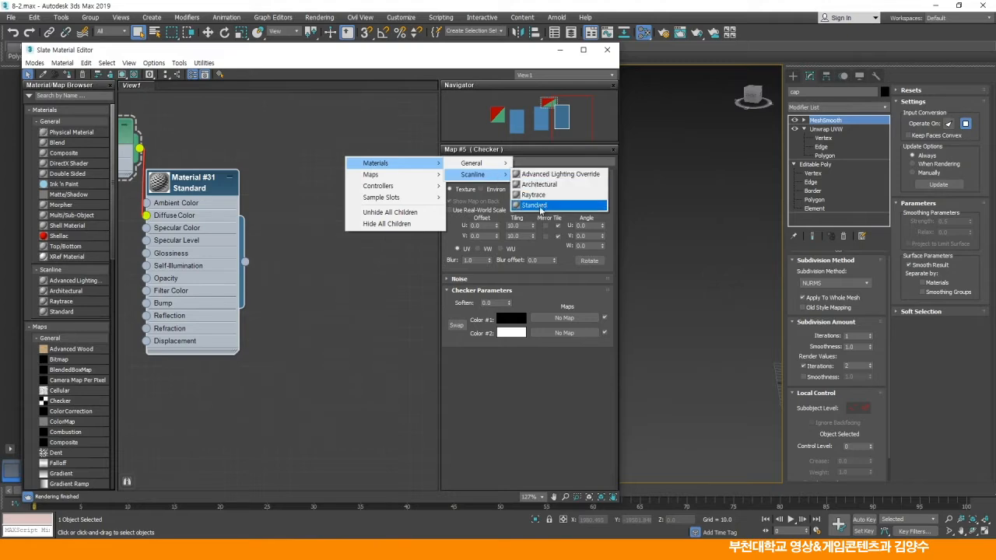
left_click(543, 210)
Connect a Bitmap map using the 8-cap PSD file to the new material's Diffuse Color.
left_click_drag(293, 195, 331, 181)
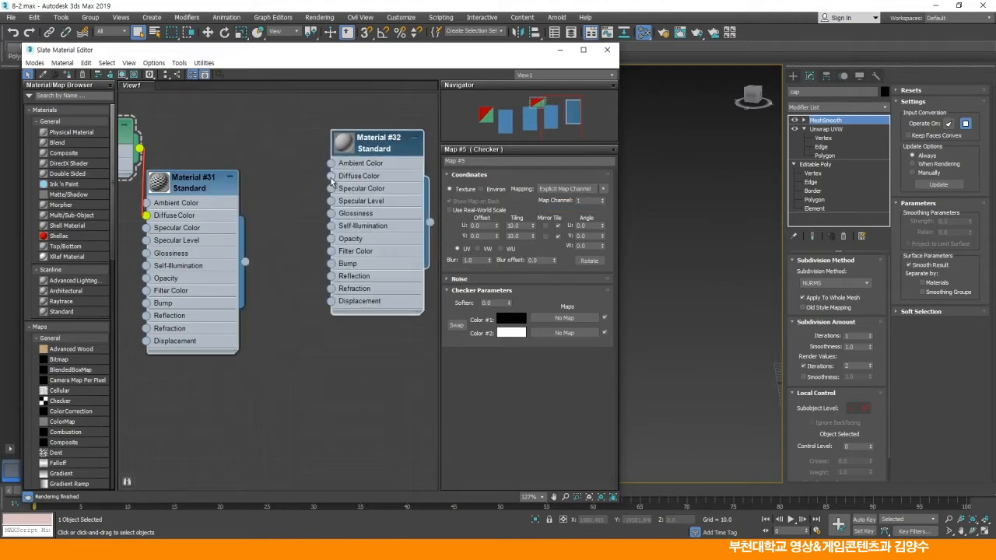
left_click_drag(292, 153, 292, 153)
mouse_move(319, 156)
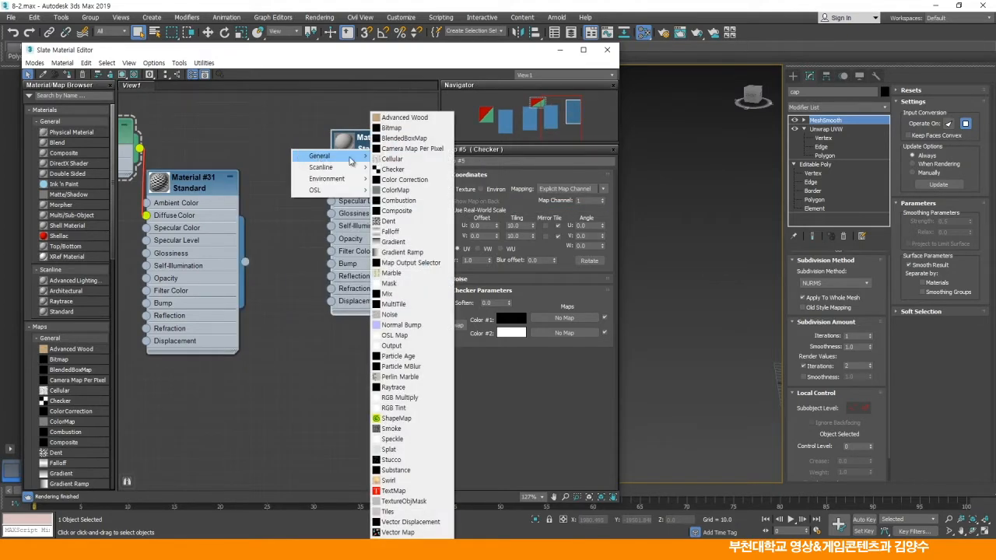
left_click(393, 130)
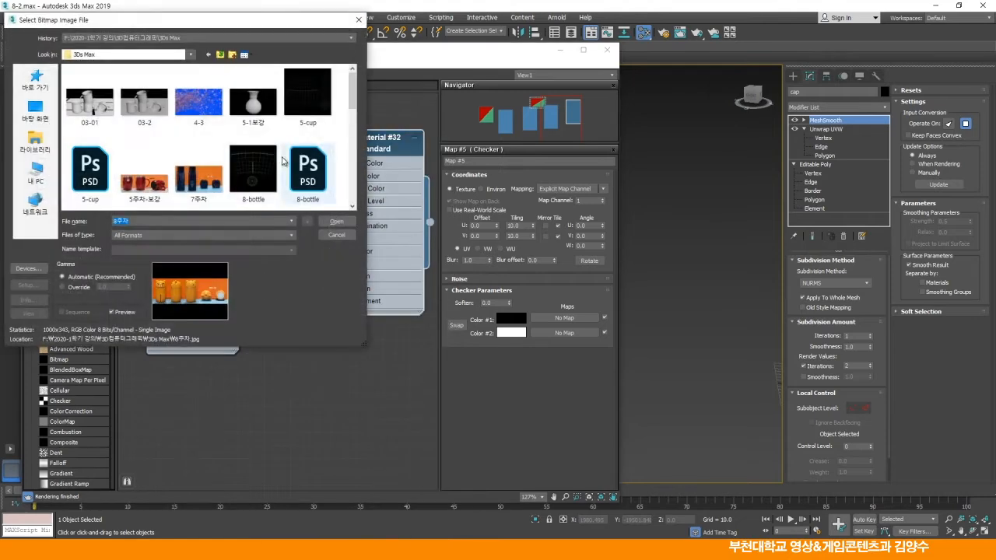
left_click(144, 172)
left_click(325, 221)
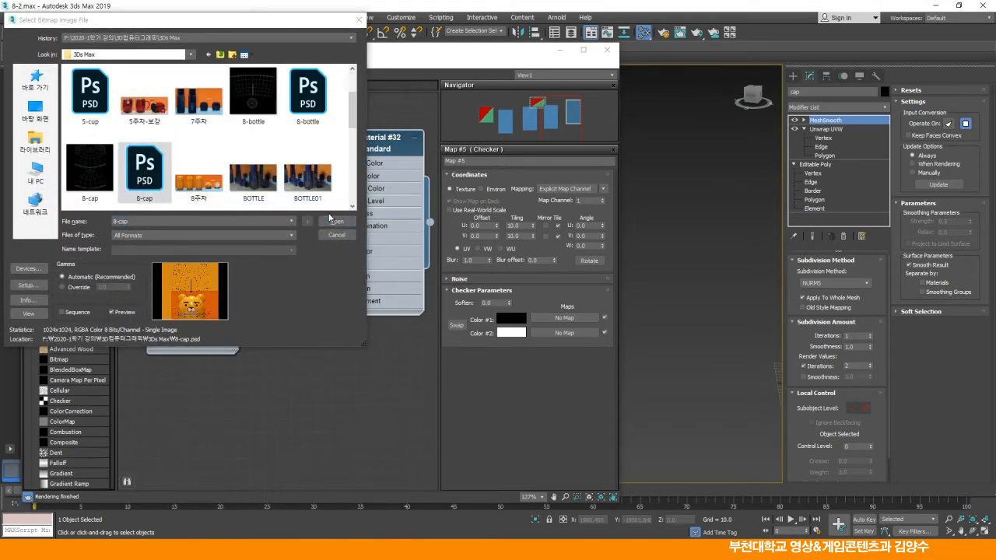
left_click(148, 267)
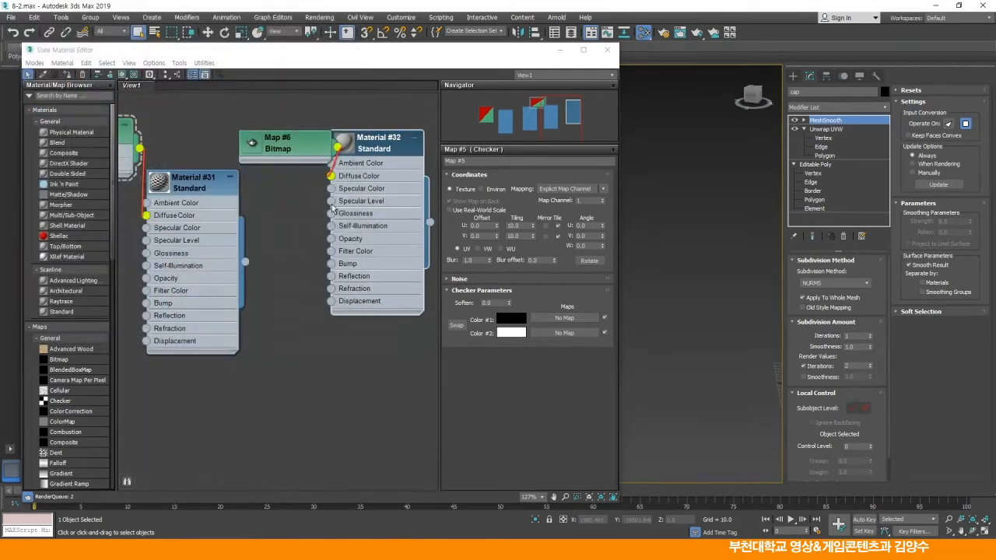
Assign the bitmap material to the cap with its texture shown in the viewport and inspect the bear's face on the model.
left_click_drag(305, 138, 239, 138)
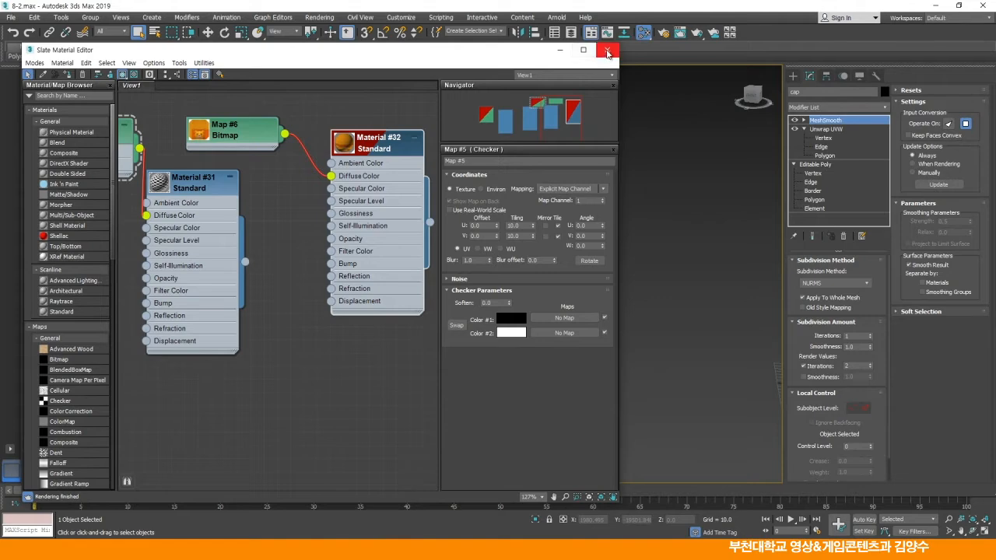
left_click(607, 50)
left_click(568, 247)
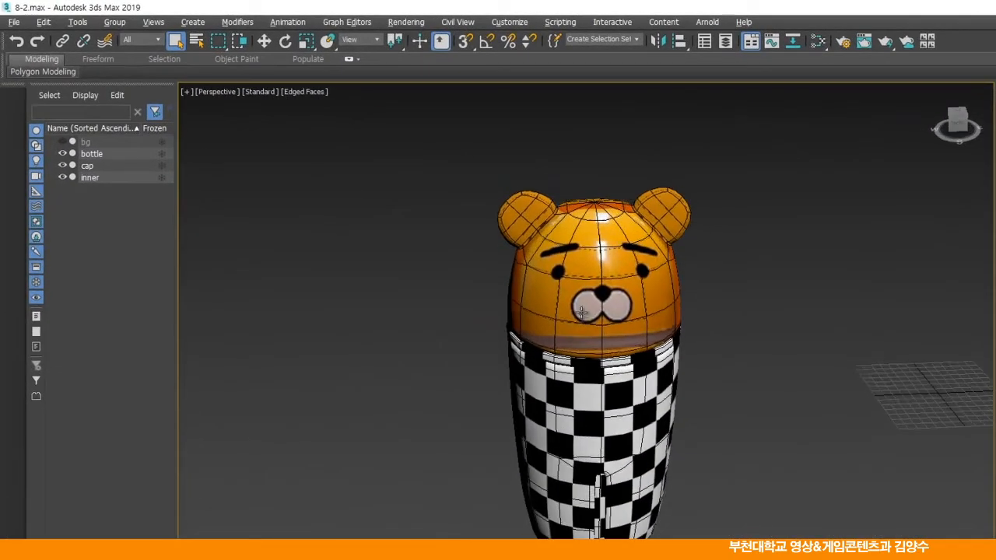
left_click_drag(582, 312, 591, 269)
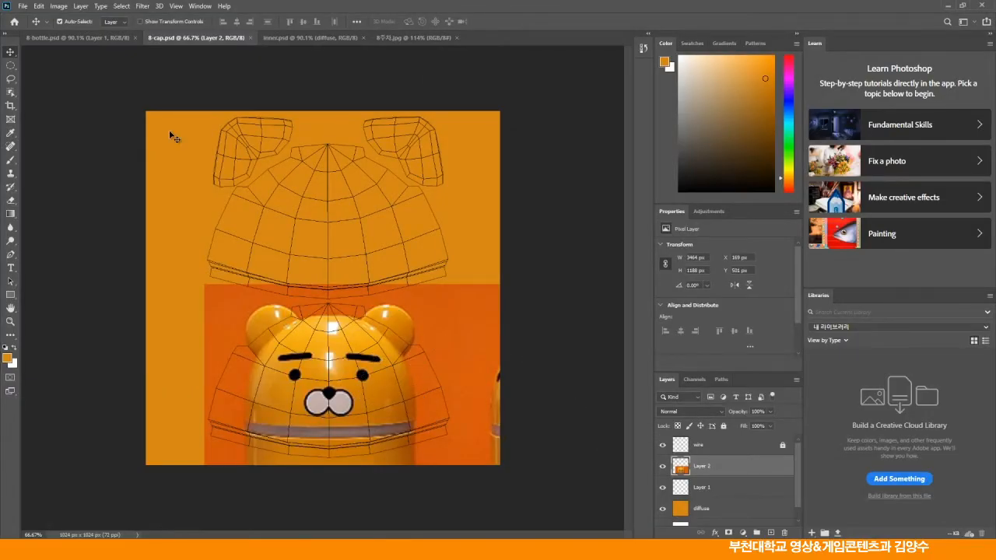
Scale the bear photo on Layer 2 to 89.83% and reposition it so the face is centred on the lower cap UVs.
left_click(38, 6)
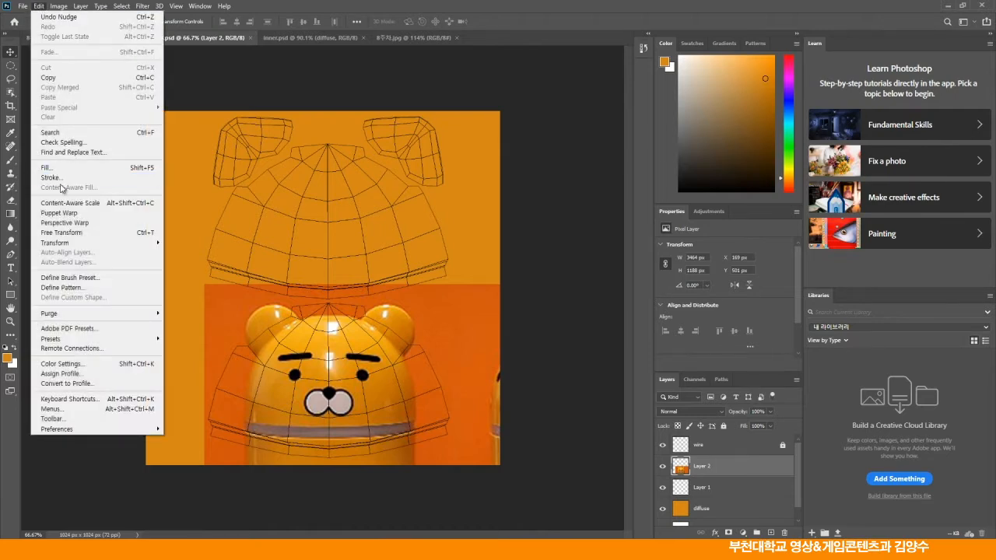
mouse_move(63, 243)
left_click(187, 264)
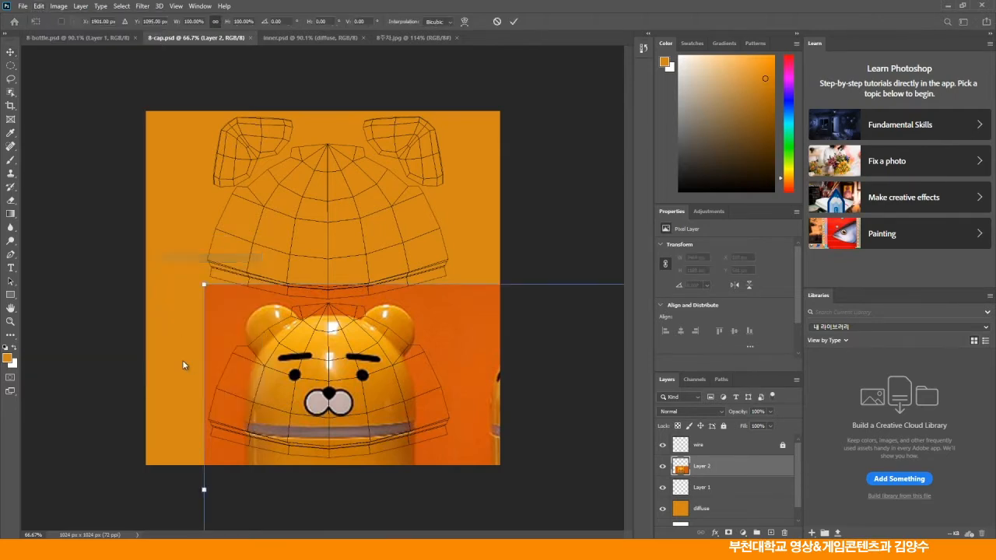
left_click_drag(205, 489, 286, 490)
left_click_drag(461, 404, 389, 398)
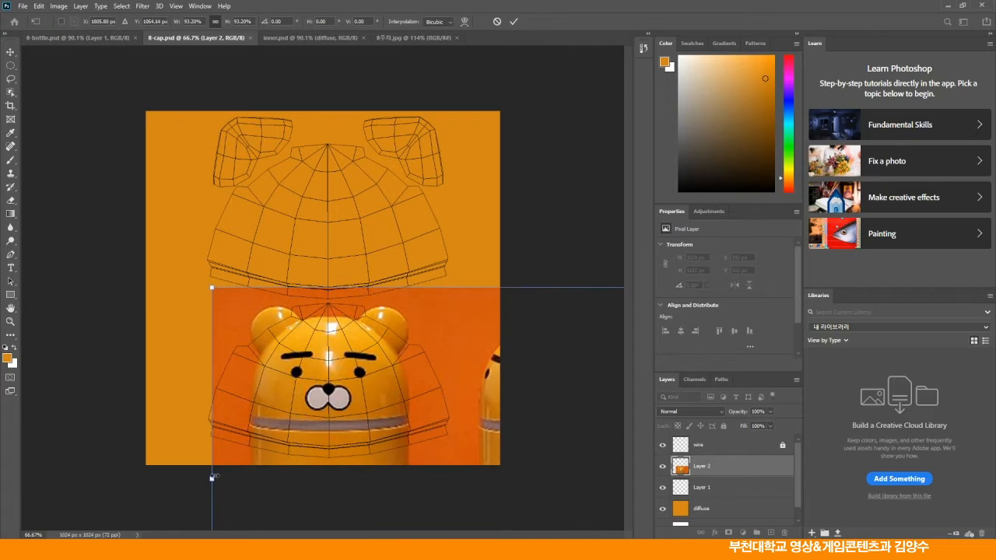
left_click_drag(212, 479, 252, 471)
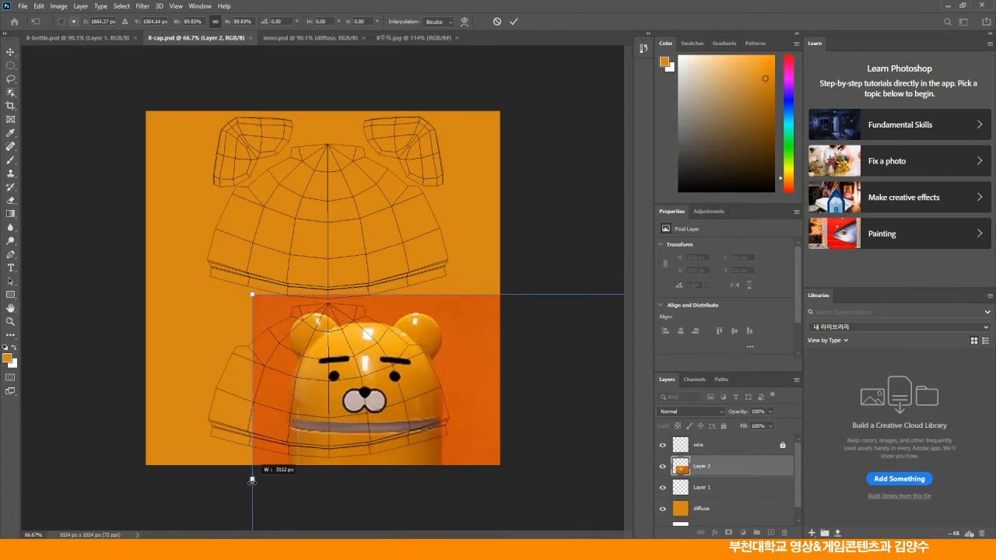
left_click_drag(383, 401, 347, 414)
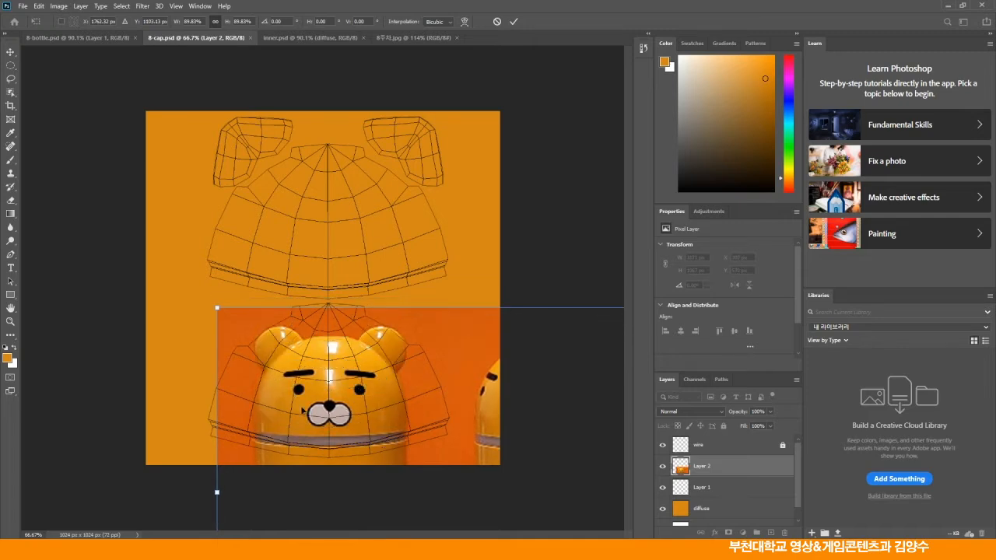
key("Return")
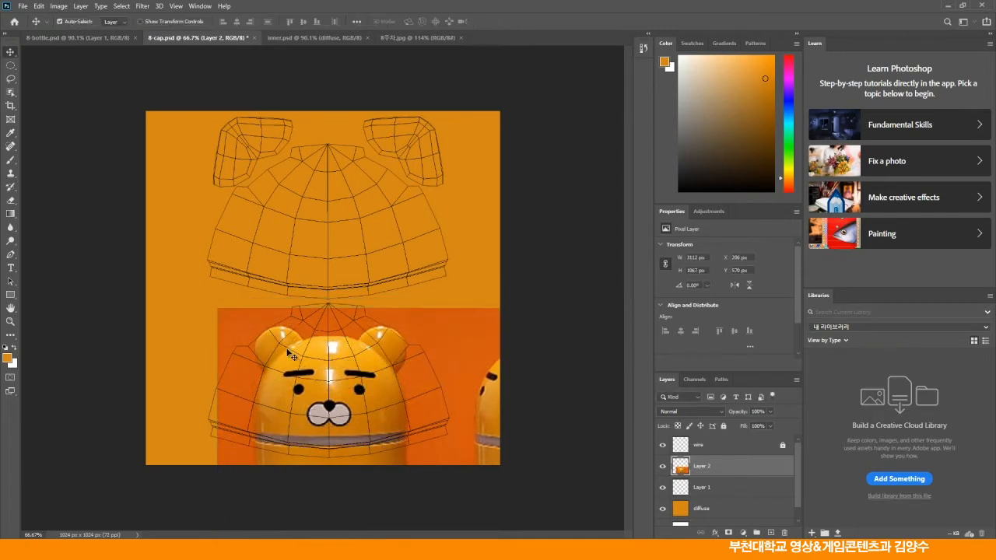
Save 8-cap.psd, switch to 3ds Max and reload the cap material's 8-cap.psd bitmap to update the face on the model.
left_click(23, 5)
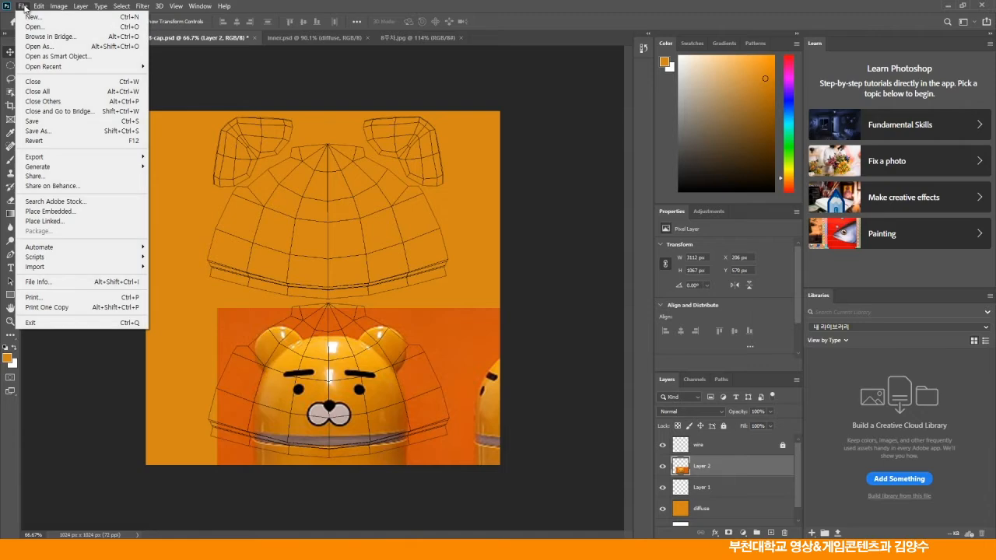
left_click(40, 125)
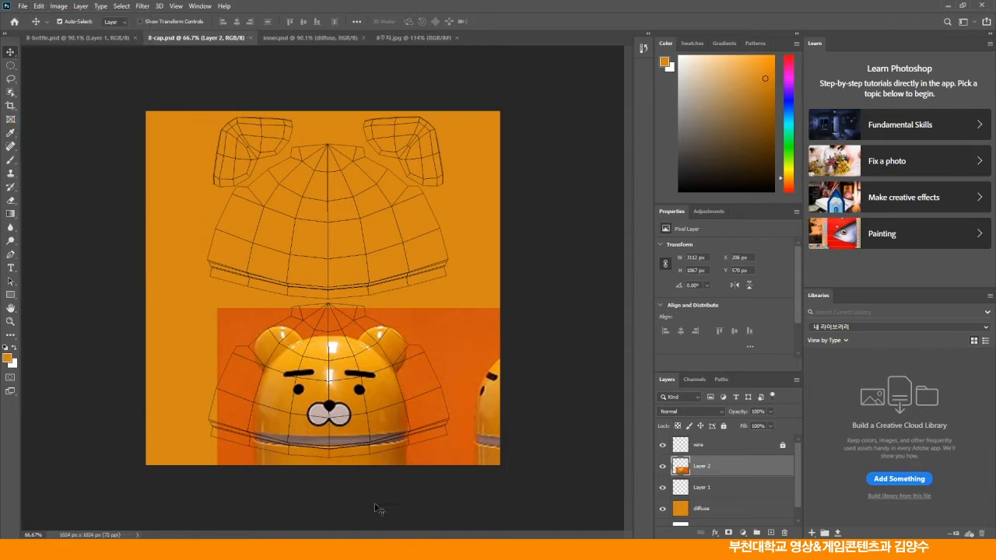
key("alt+Tab")
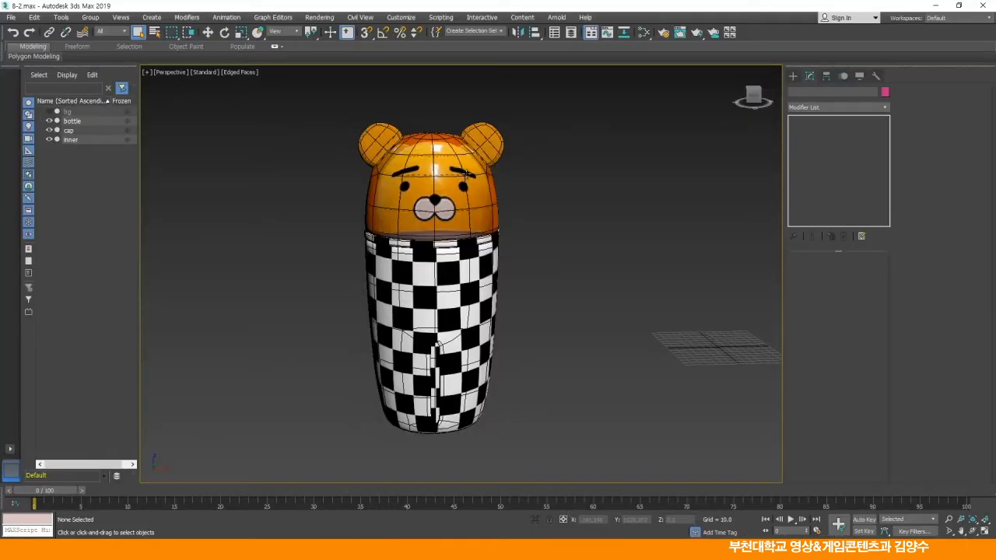
left_click_drag(436, 183, 579, 110)
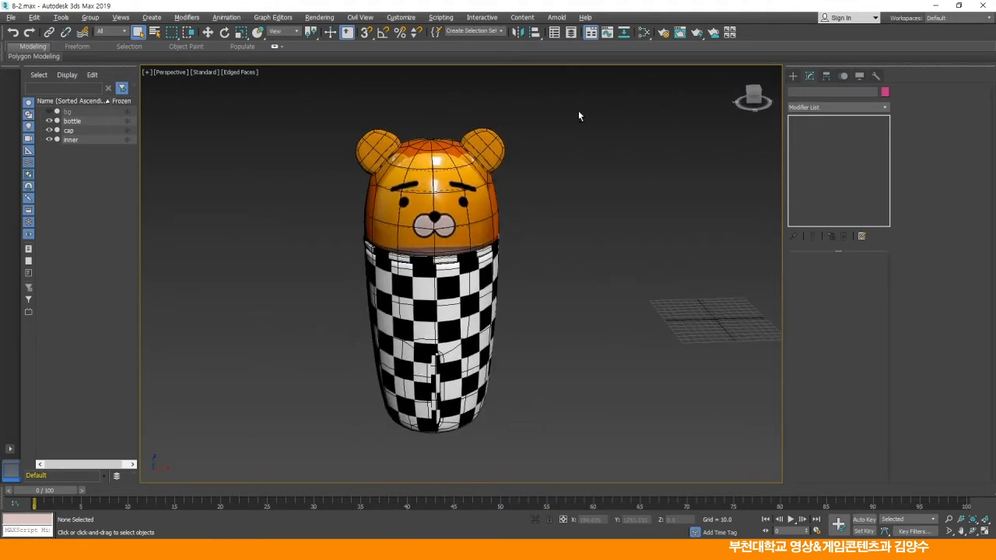
left_click(645, 33)
left_click(242, 134)
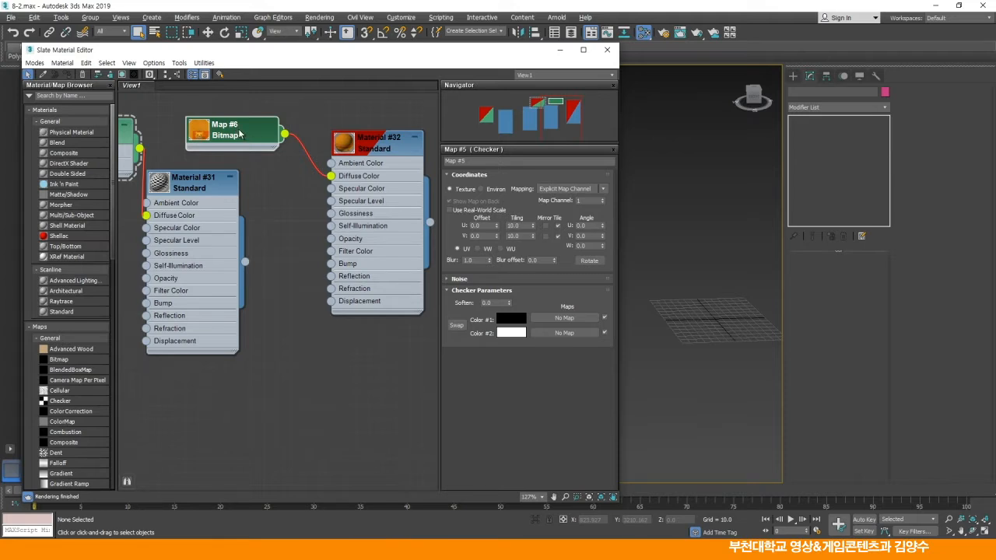
double_click(240, 134)
left_click(461, 321)
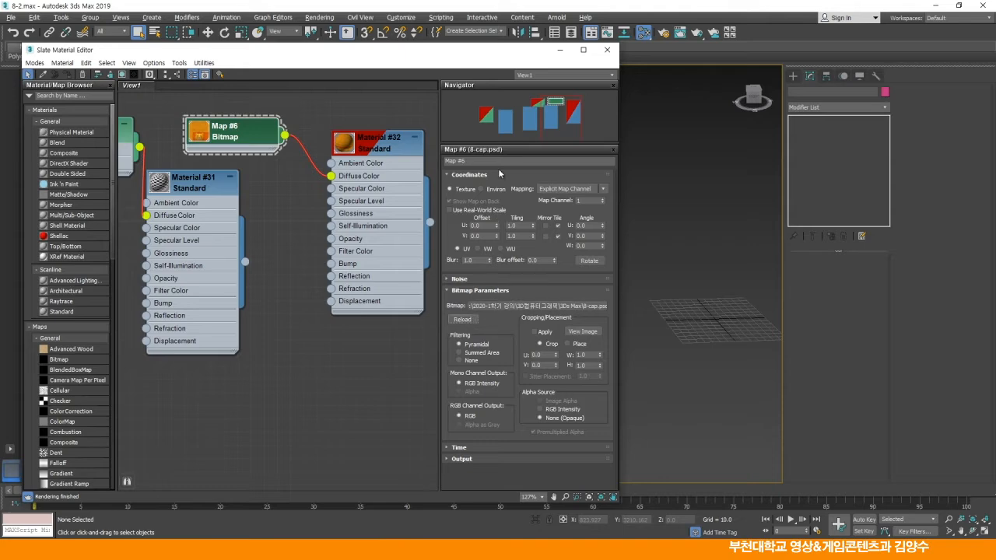
left_click(607, 49)
left_click_drag(566, 217, 520, 242)
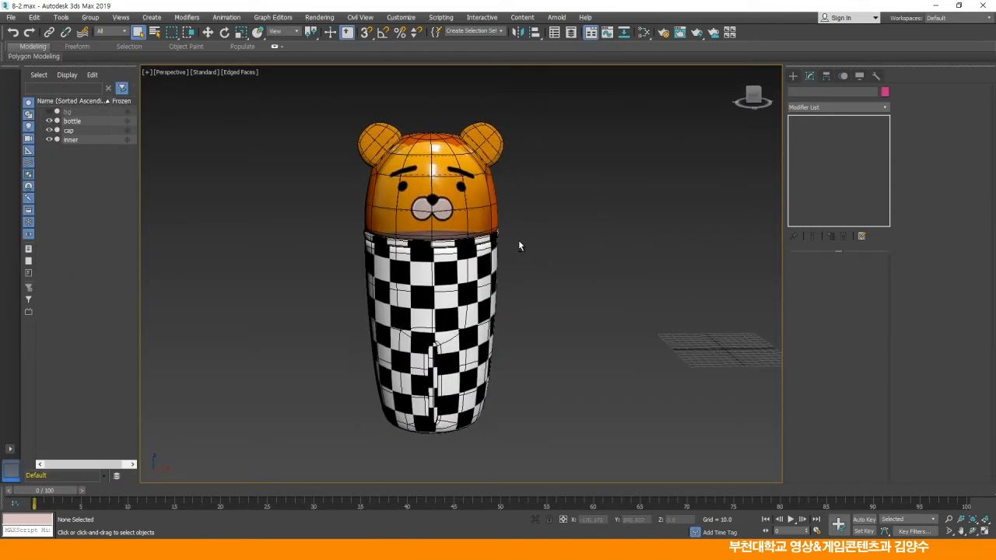
Show the Front view maximized and unhide all objects to bring back the reference plane.
key("alt+w")
left_click(697, 167)
key("alt+w")
right_click(599, 195)
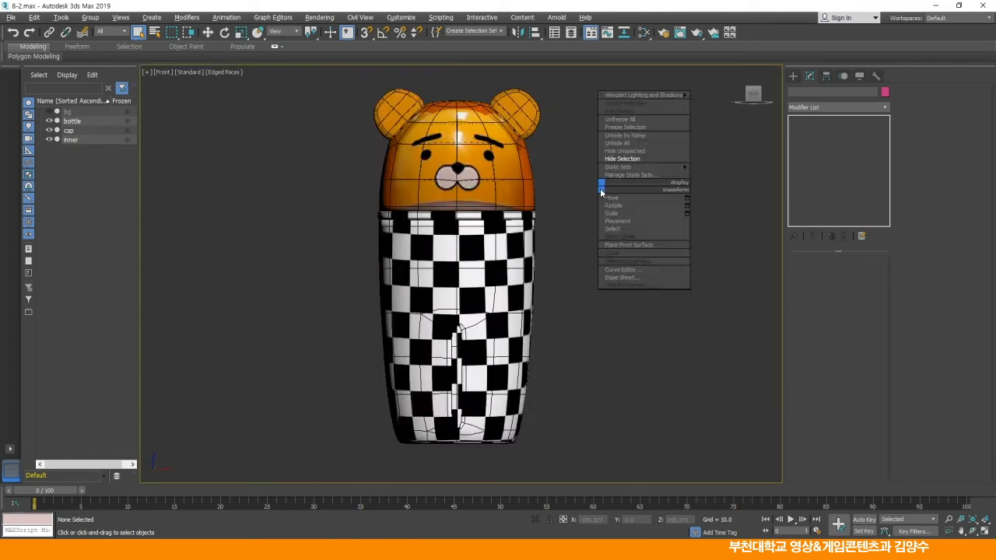
left_click(614, 146)
Move the bg reference plane along X to about 156 so its front-view bear stands beside the model.
scroll(537, 220, "down", 2)
left_click_drag(539, 221, 423, 214)
left_click(208, 32)
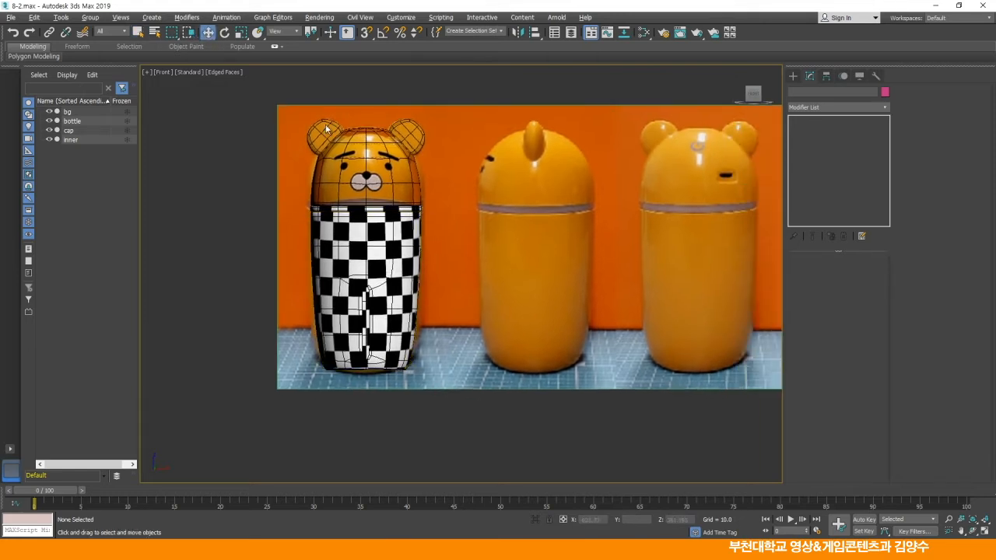
left_click(489, 222)
left_click_drag(587, 278, 499, 270)
left_click_drag(636, 365, 765, 368)
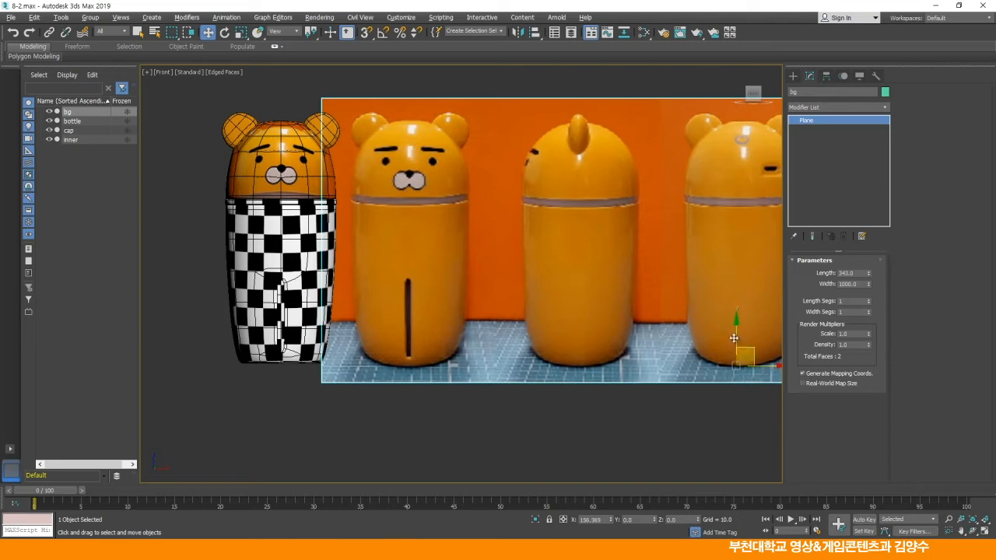
Render the Front view with the Scanline Renderer to compare the model's face with the reference photo.
scroll(377, 214, "up", 2)
left_click_drag(376, 215, 482, 246)
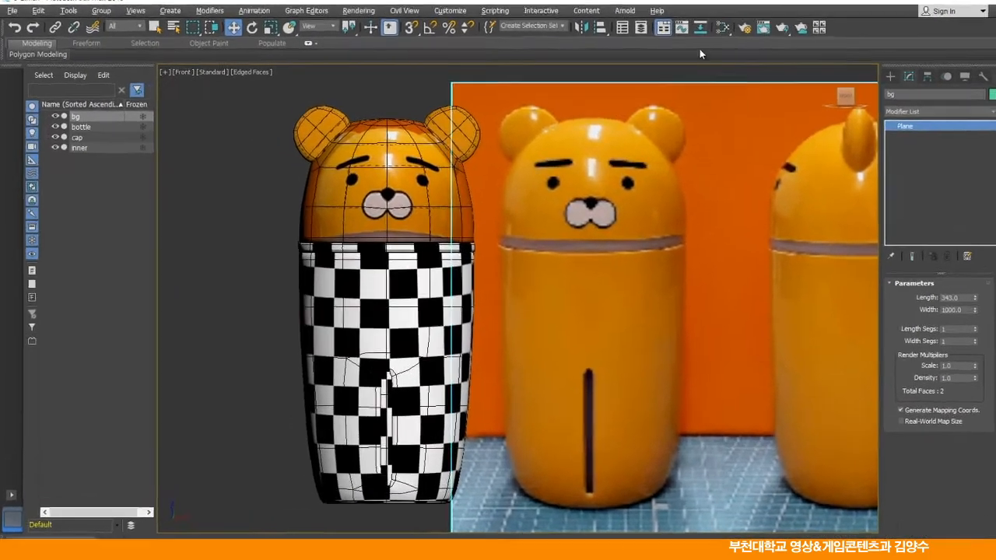
key("F10")
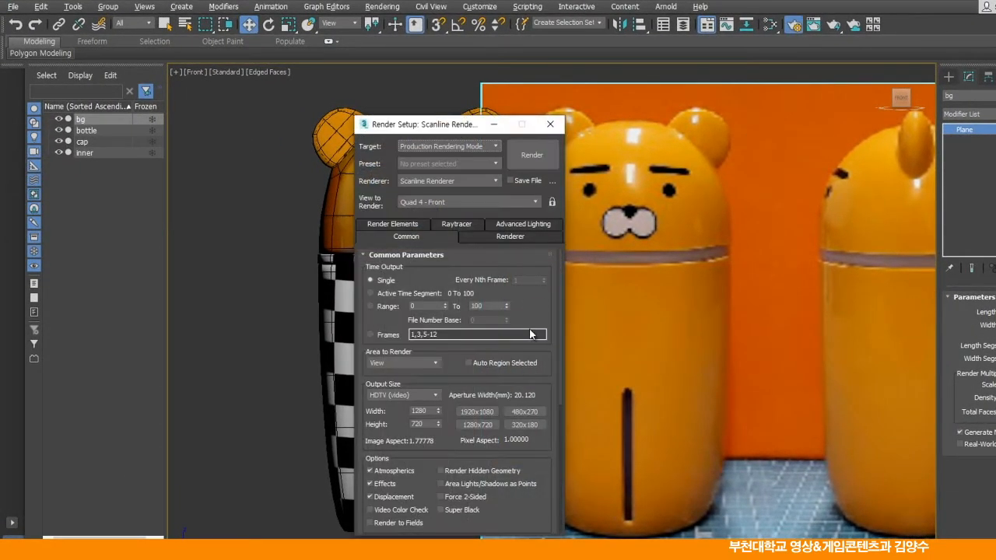
left_click(533, 155)
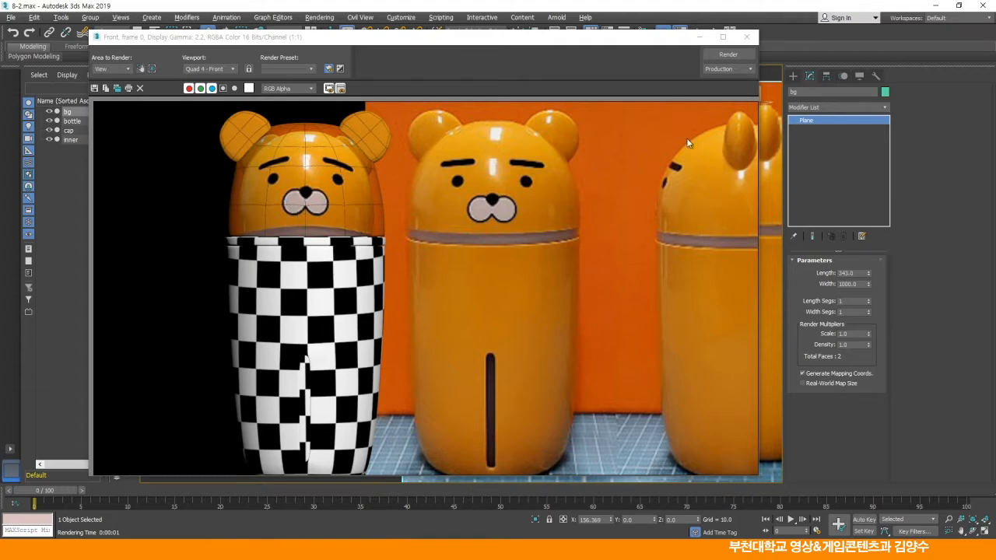
left_click(746, 36)
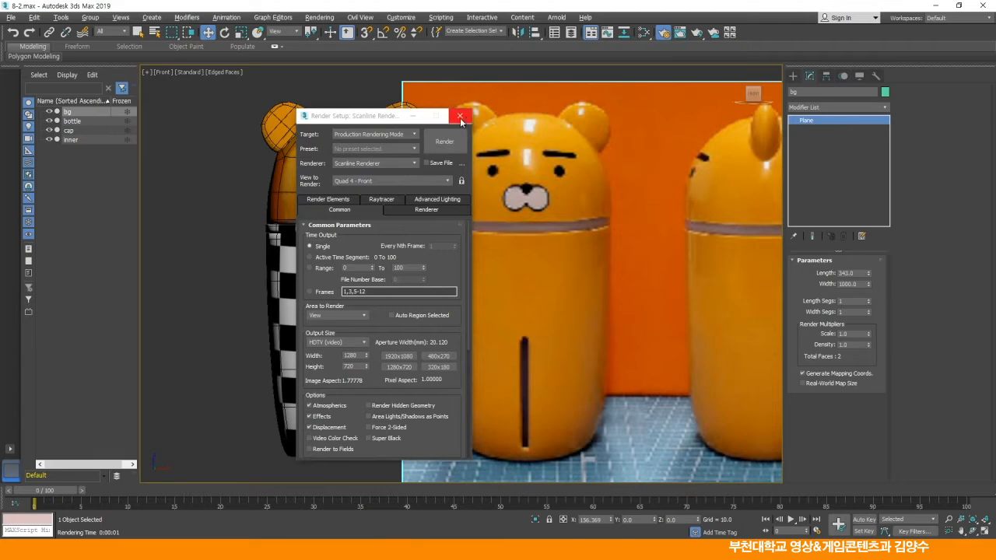
left_click(460, 117)
scroll(329, 248, "up", 3)
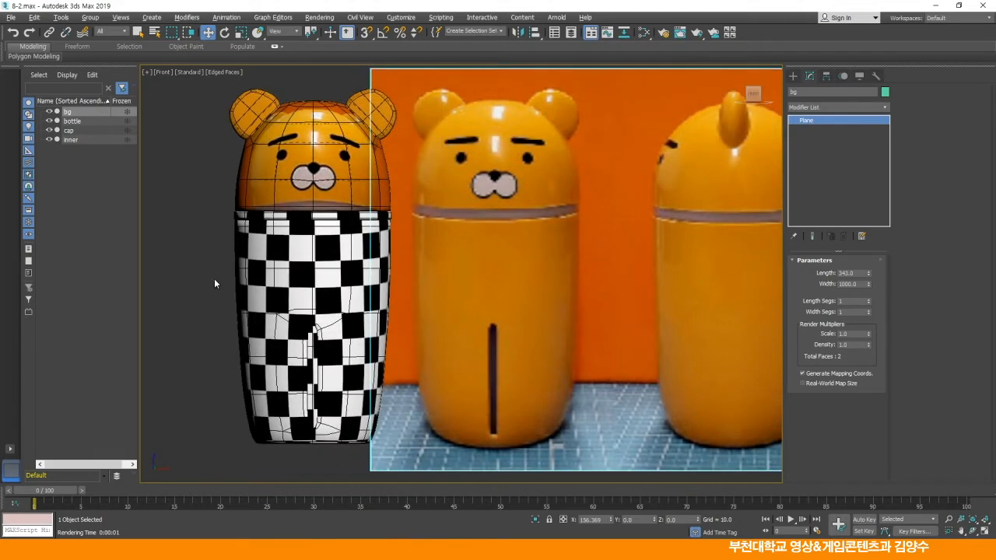
Switch to Photoshop, lower the photo on Layer 2 slightly and scale it to 100.63%, keeping the face centred on the UV midline.
left_click(272, 549)
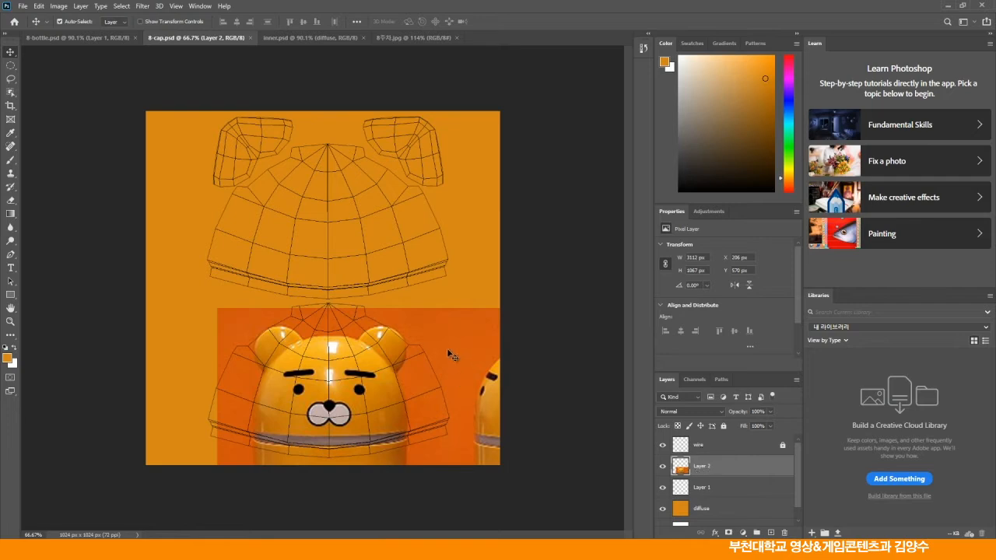
left_click_drag(432, 335, 432, 341)
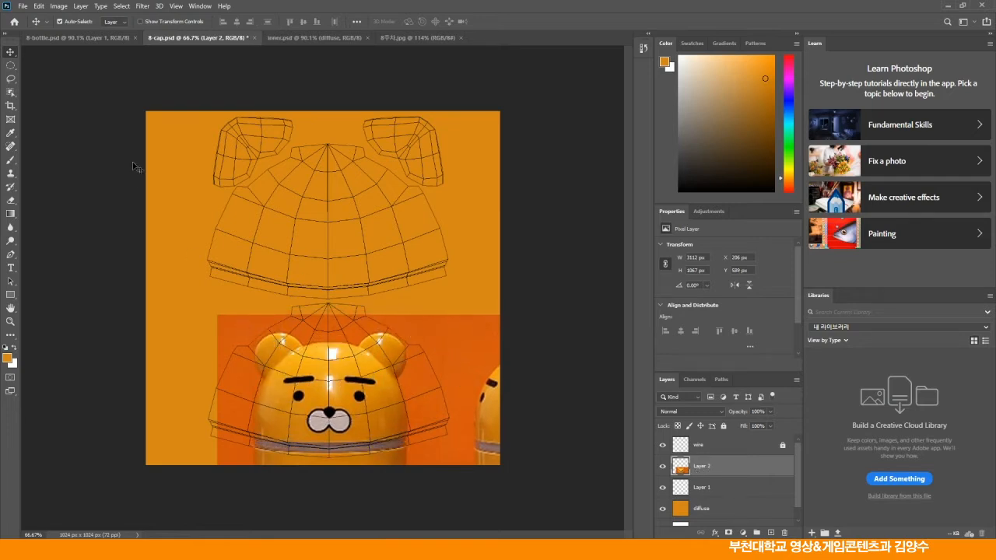
left_click(38, 7)
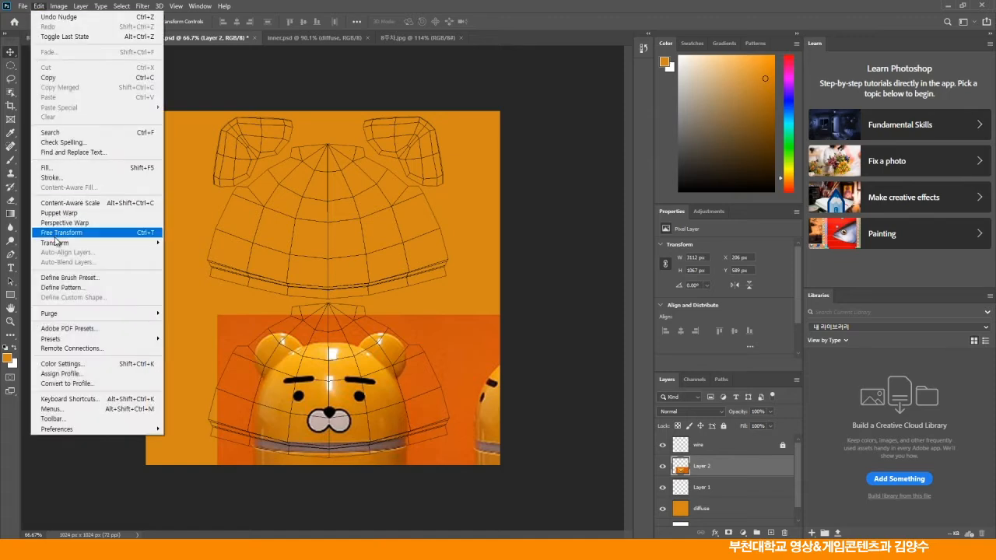
mouse_move(56, 244)
left_click(188, 257)
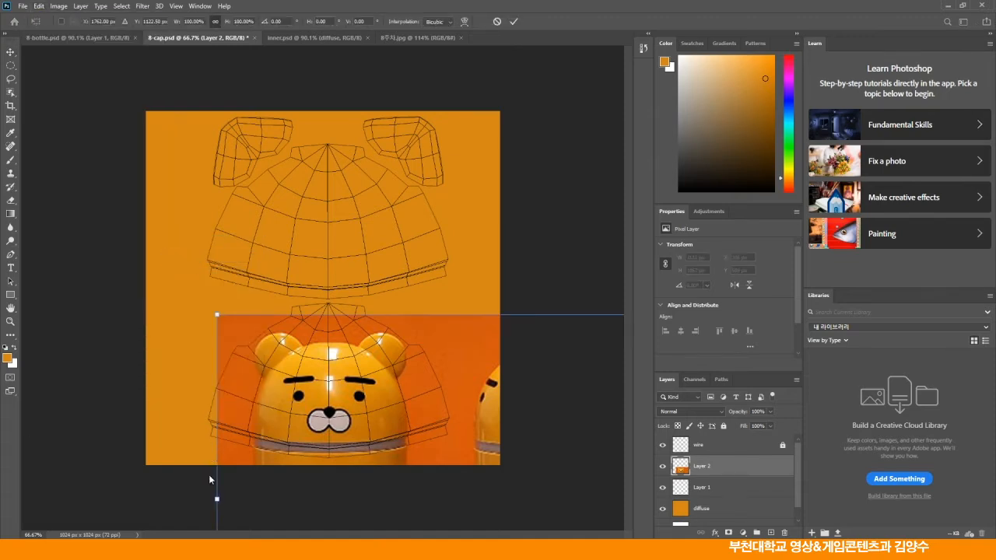
left_click_drag(215, 499, 211, 499)
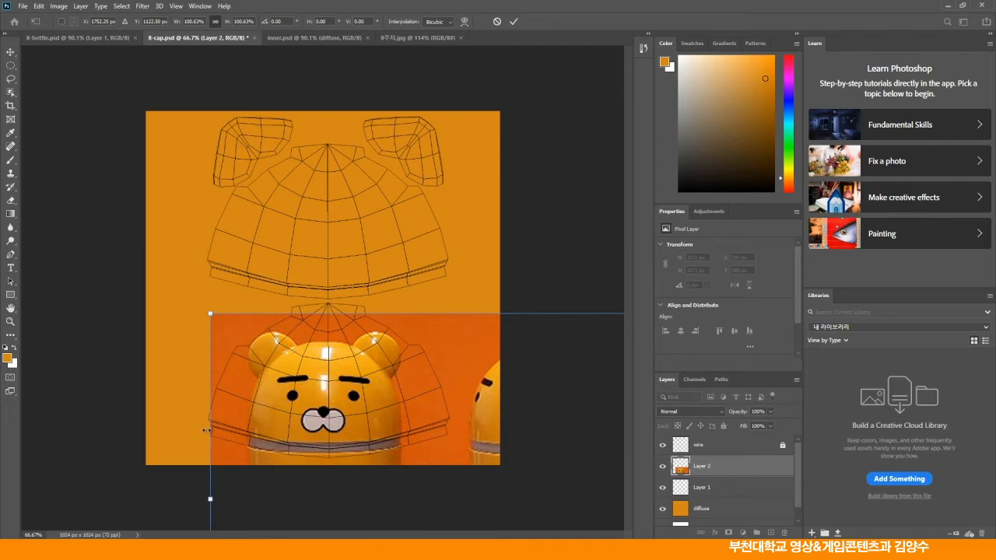
key("Right")
key("Right")
key("Right")
key("Right")
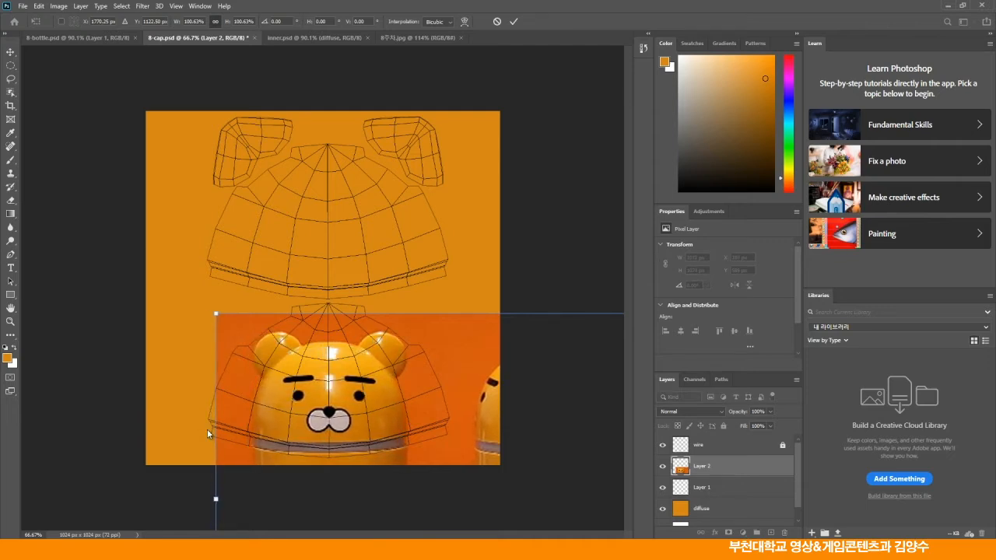
key("Return")
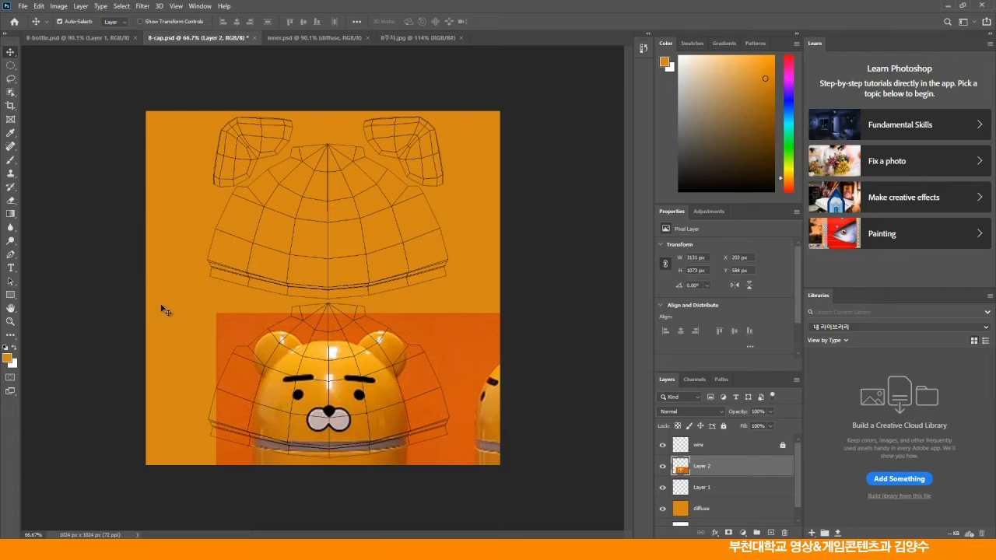
Place the empty Layer 1 directly above the photo's Layer 2 and rename it "face".
left_click(87, 262)
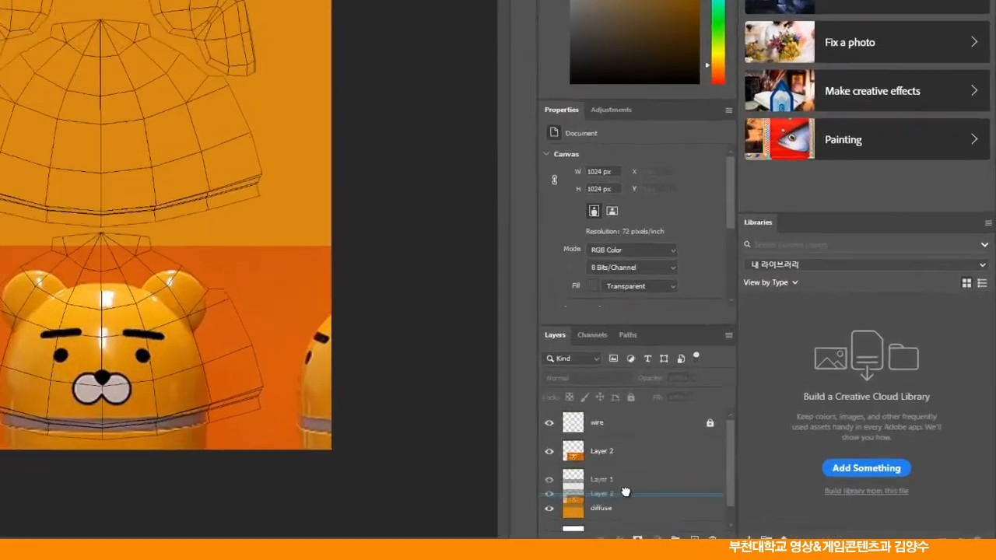
left_click_drag(719, 490, 707, 470)
double_click(558, 447)
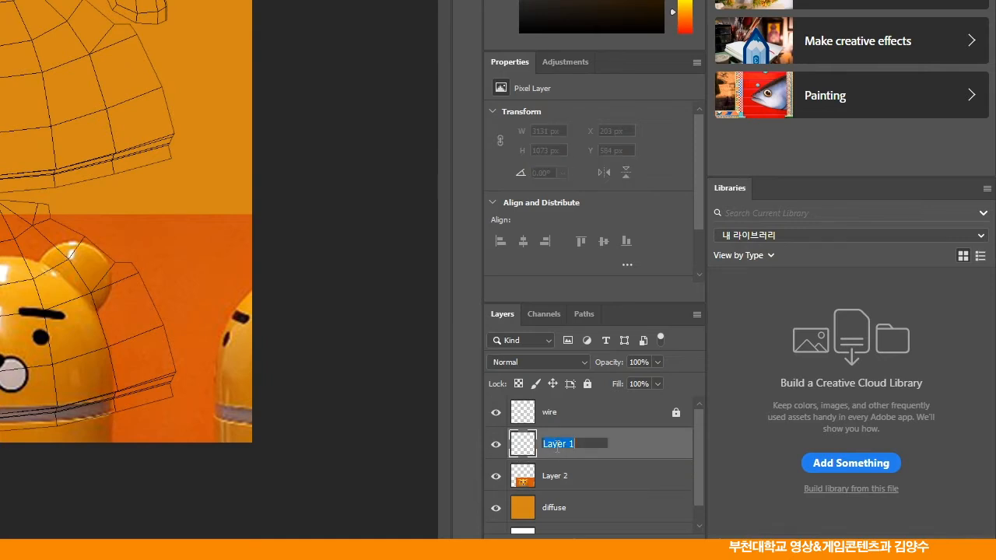
type("face")
key("Return")
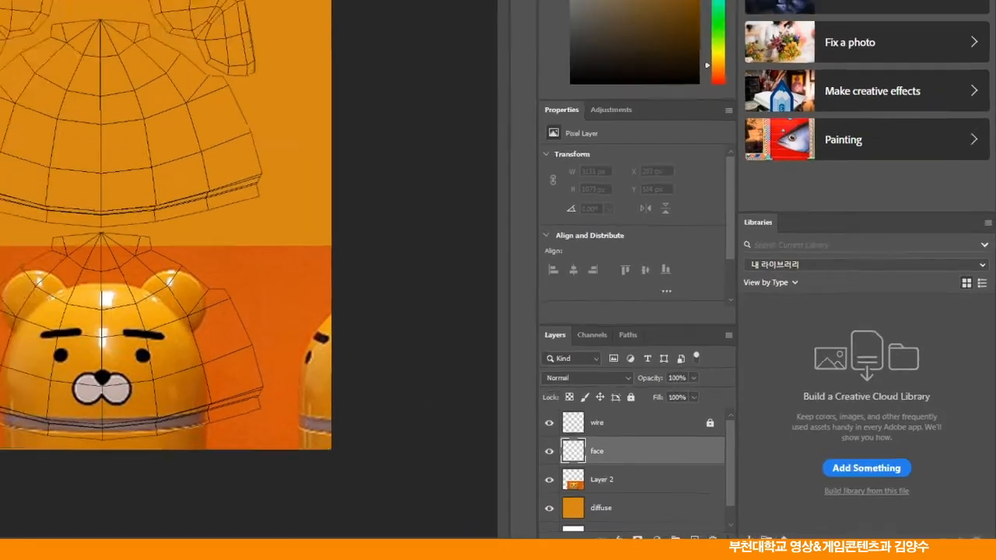
Start a Pen path for the eyebrow on the face's left side, sloping its upper edge down toward the centre.
left_click(10, 322)
left_click_drag(295, 399, 343, 458)
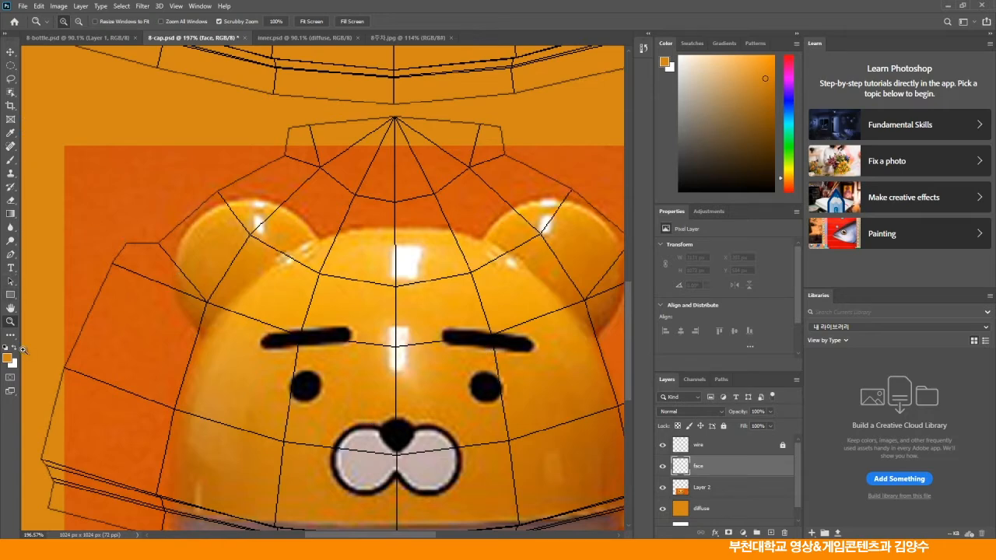
left_click(10, 308)
left_click_drag(407, 365, 386, 247)
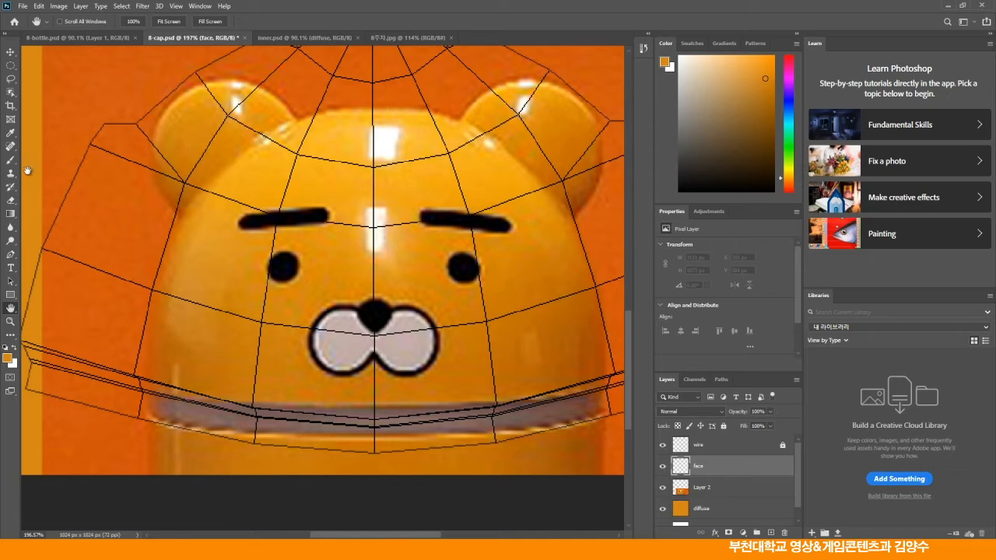
left_click(10, 255)
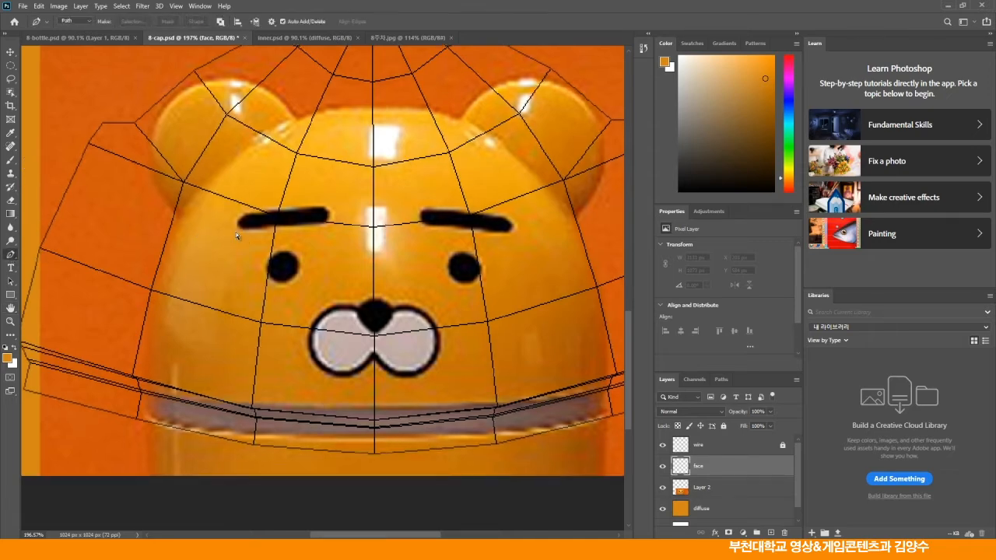
key("ctrl+plus")
key("ctrl+plus")
left_click_drag(227, 206, 243, 229)
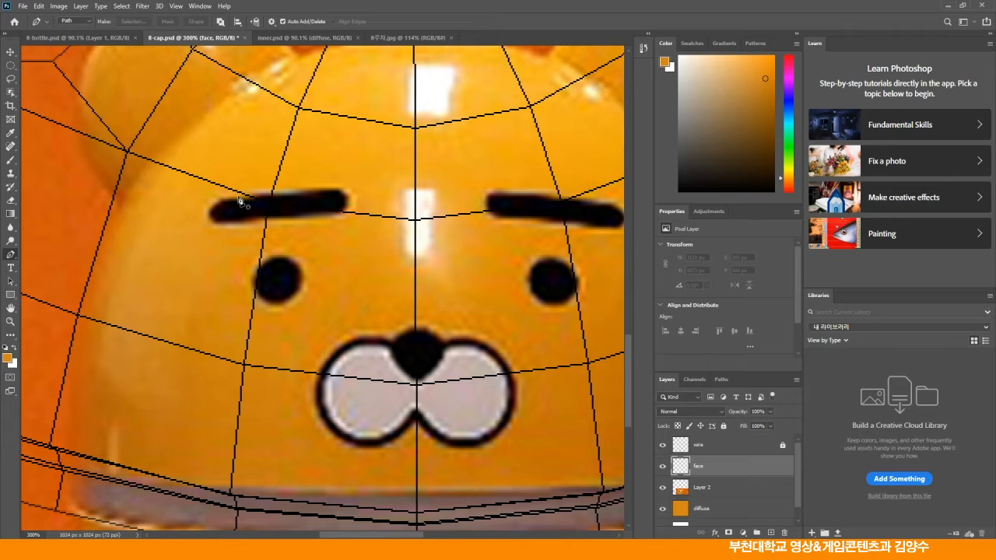
left_click(216, 208)
left_click(345, 236)
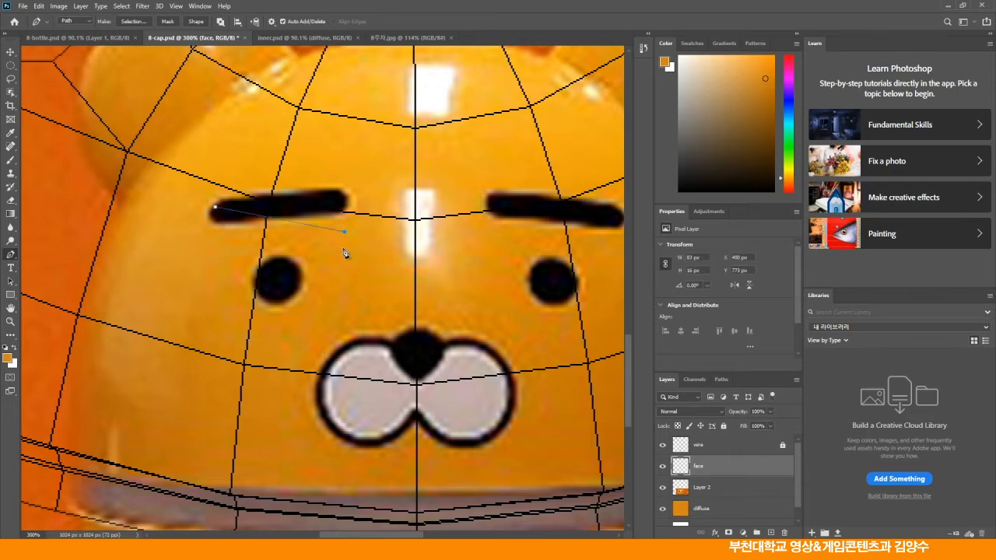
Continue the eyebrow path with closely spaced anchor points that curve around its inner end.
key("ctrl+plus")
key("ctrl+plus")
key("ctrl+plus")
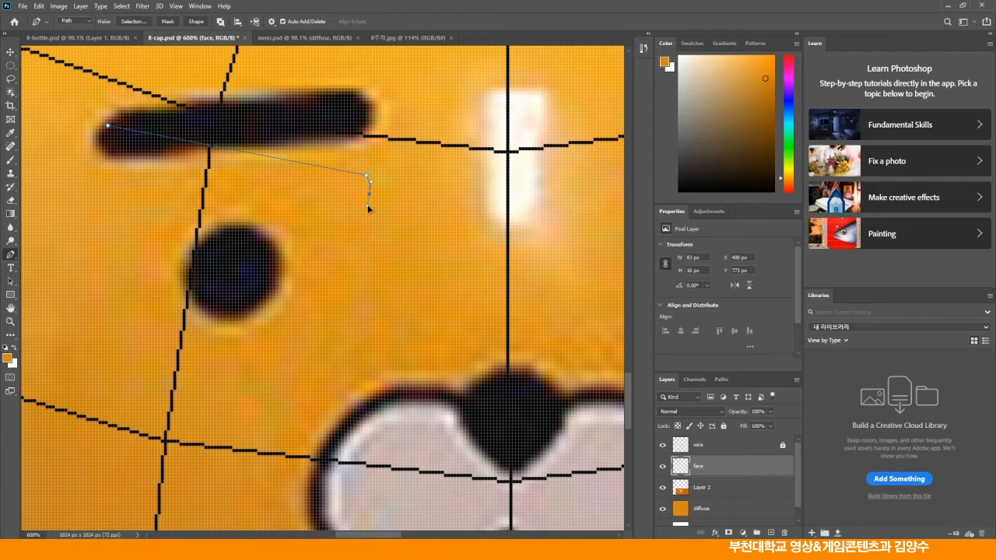
left_click(368, 206)
key("ctrl+plus")
key("ctrl+plus")
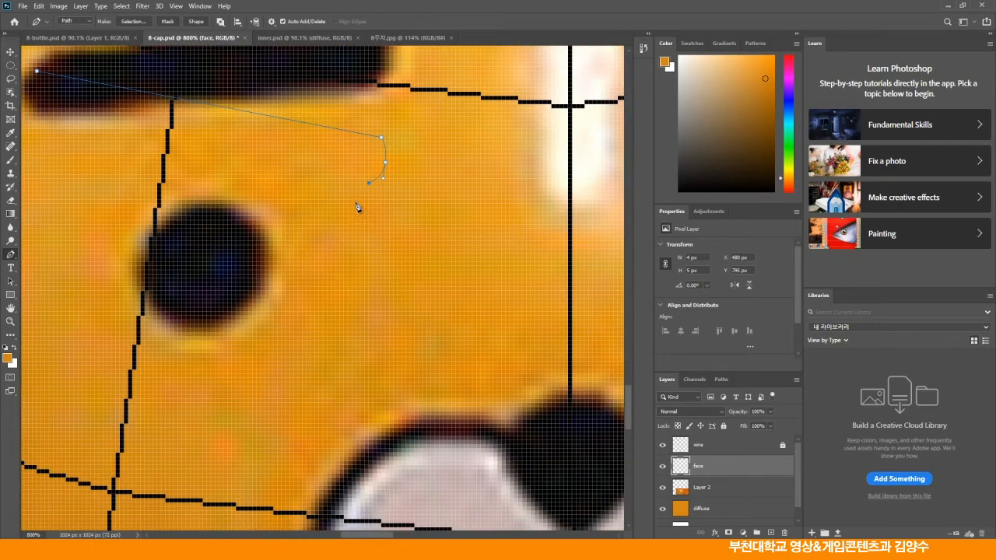
left_click_drag(370, 184, 368, 190)
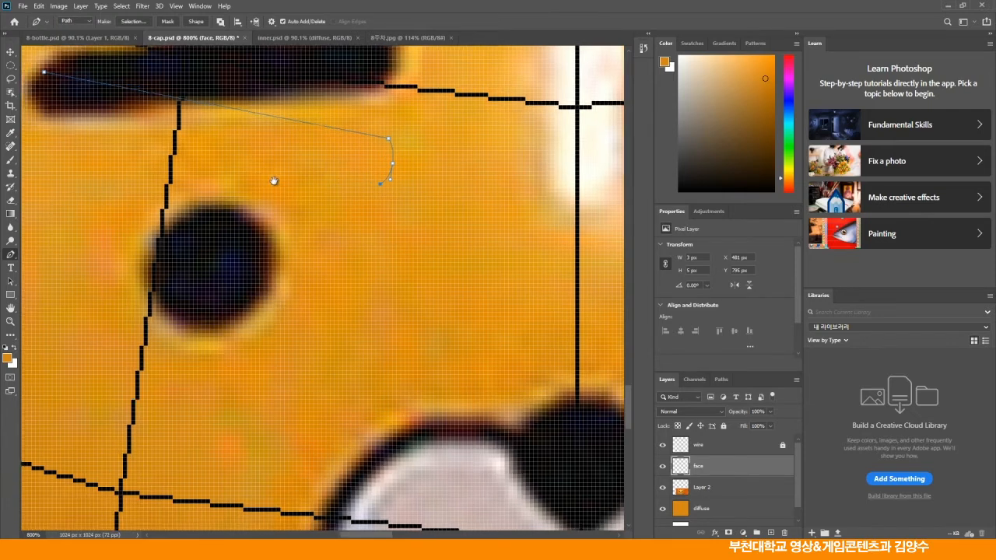
left_click_drag(272, 178, 334, 207)
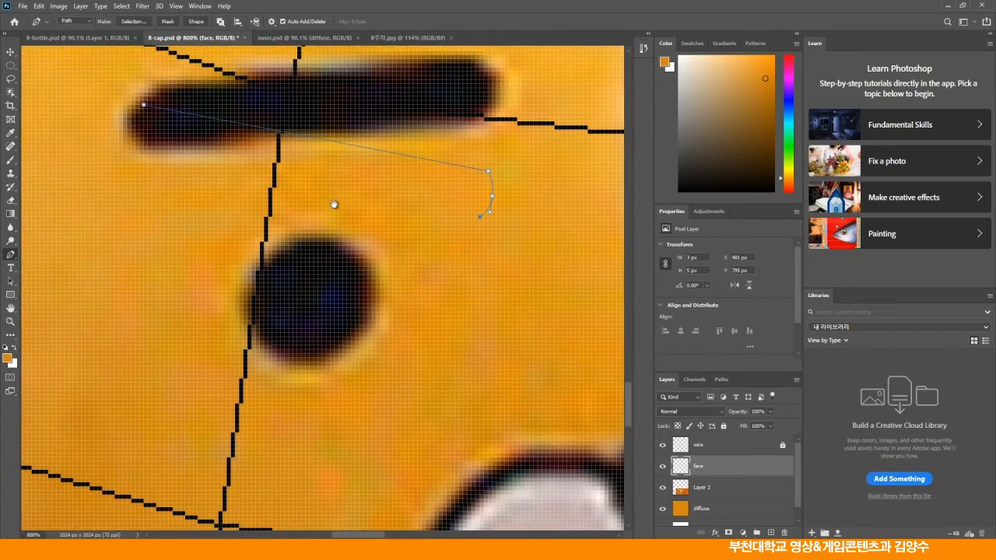
Draw the eyebrow path's lower edge back to the outer end and close the outline with a curved end.
left_click(136, 152)
left_click_drag(143, 105, 135, 107)
left_click(135, 105, "ctrl")
left_click(143, 106)
Shift the lower corner anchor of the eyebrow path's inner end outward along the lower edge and smooth it with curve handles.
left_click(11, 322)
left_click_drag(460, 195, 516, 245)
key("v")
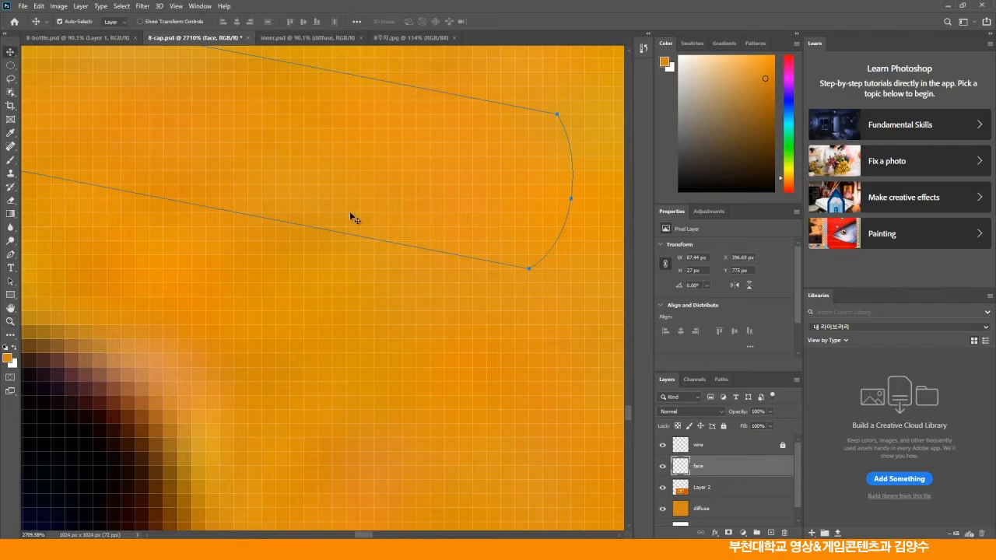
left_click_drag(501, 258, 427, 270)
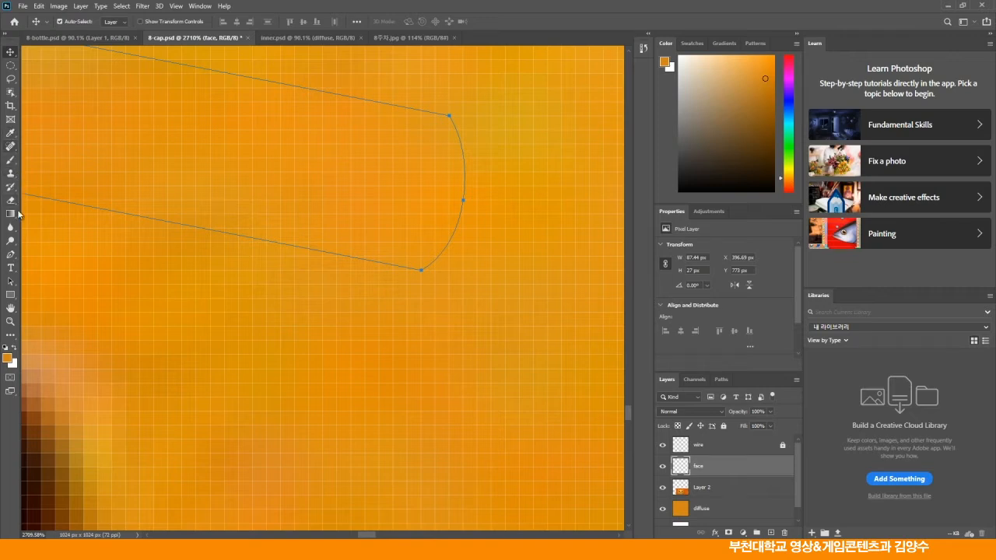
left_click(11, 254)
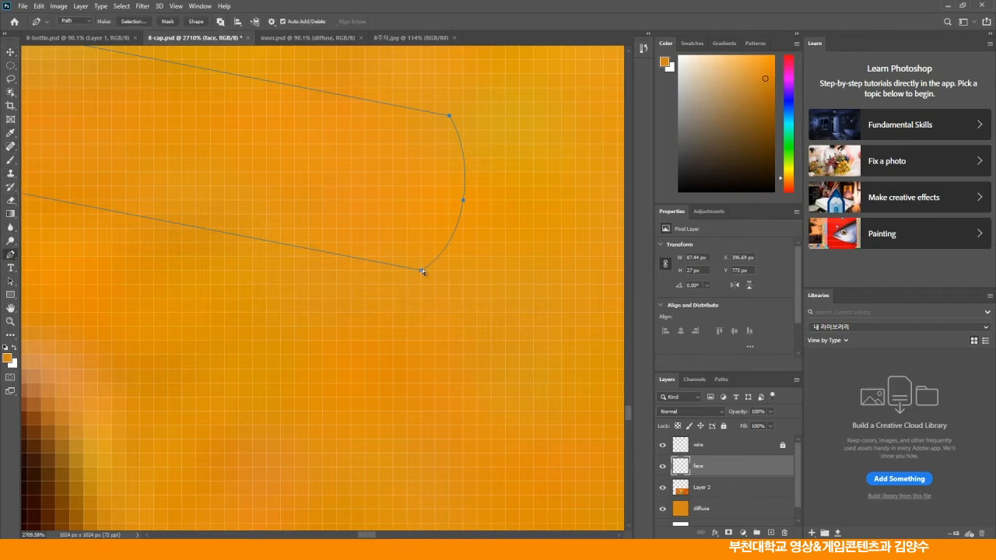
left_click_drag(420, 270, 411, 266)
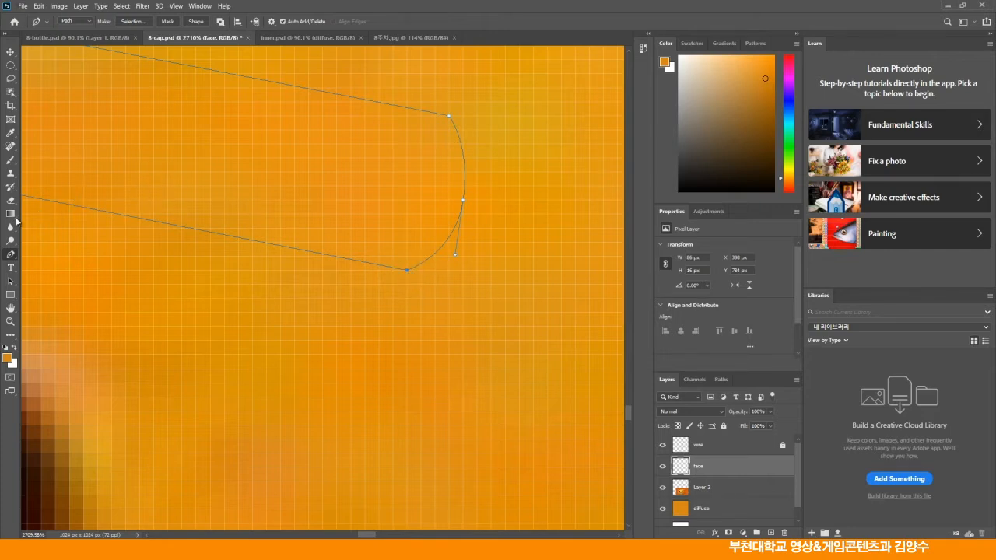
left_click(10, 254)
left_click_drag(408, 272, 389, 268)
Smooth the upper corner of the eyebrow path's inner end and push its middle anchor slightly toward the face centre.
left_click(450, 118)
left_click_drag(450, 118, 459, 120)
left_click_drag(462, 121, 464, 122)
left_click_drag(462, 201, 474, 203)
left_click_drag(473, 204, 478, 204)
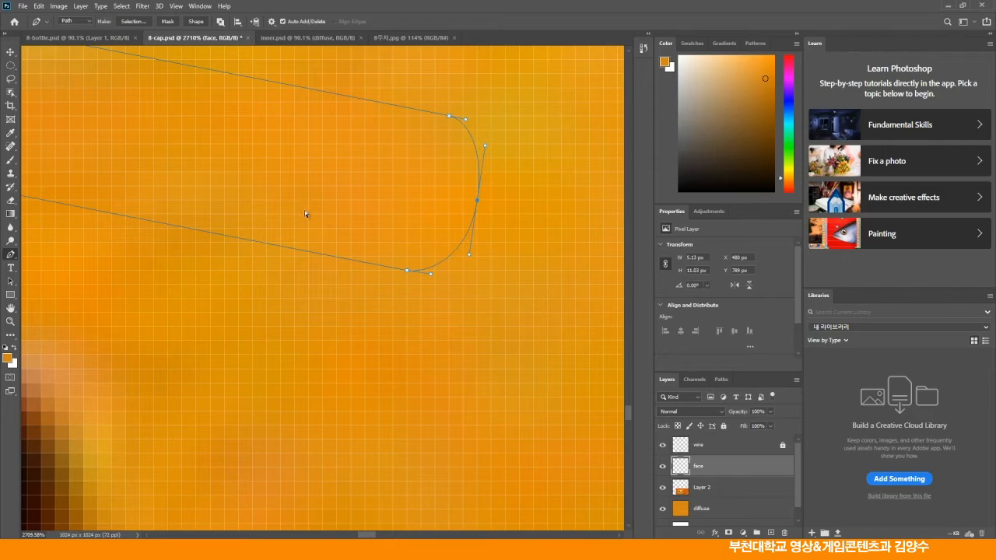
Round the eyebrow path's outer end by adding handles to both corner anchors and moving the middle anchor outward.
left_click_drag(255, 216, 588, 321)
left_click_drag(125, 190, 576, 319)
left_click_drag(286, 258, 378, 260)
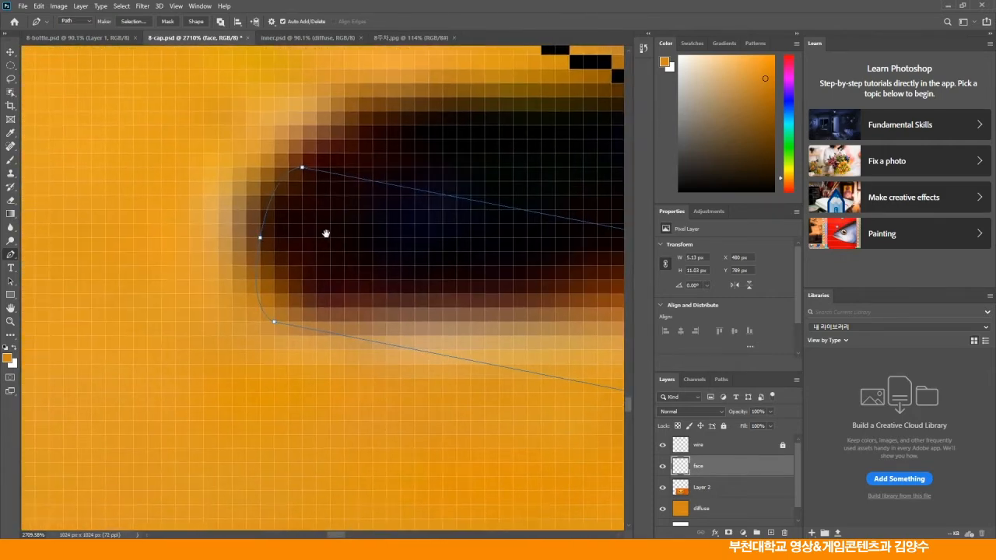
left_click(303, 169, "ctrl")
left_click_drag(303, 168, 314, 169)
left_click_drag(315, 170, 315, 169)
left_click_drag(274, 322, 249, 315)
left_click_drag(250, 316, 250, 317)
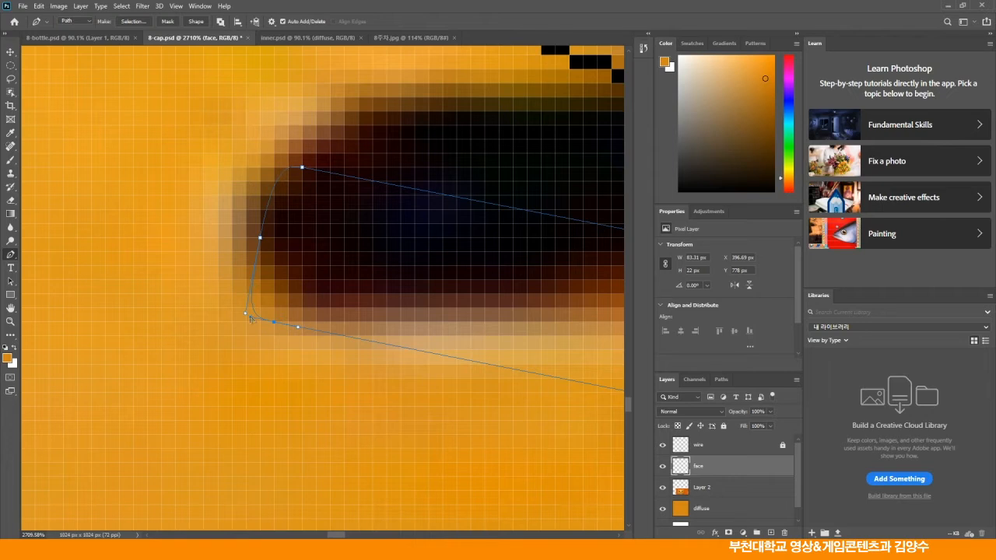
left_click(260, 239, "ctrl")
mouse_move(257, 241)
left_mouse_down()
mouse_move(236, 232)
mouse_move(240, 239)
left_mouse_up()
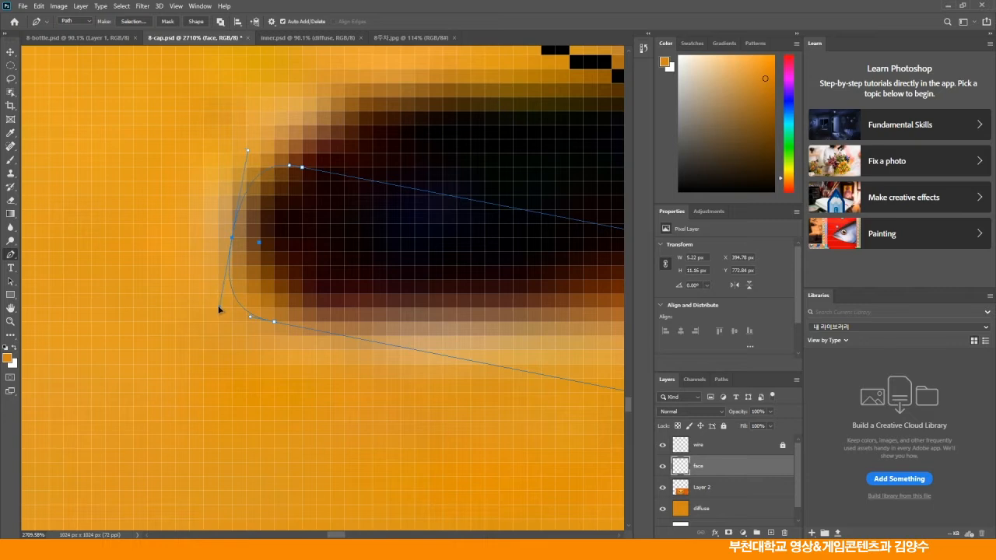
Load the finished eyebrow Work Path as a selection.
double_click(10, 321)
left_click(10, 321)
left_click_drag(334, 294, 387, 366)
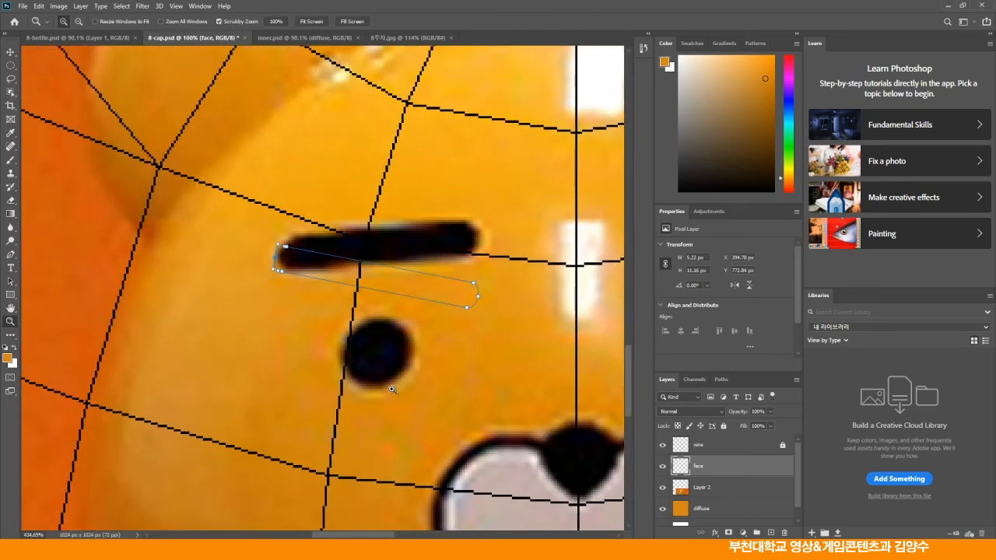
left_click(10, 51)
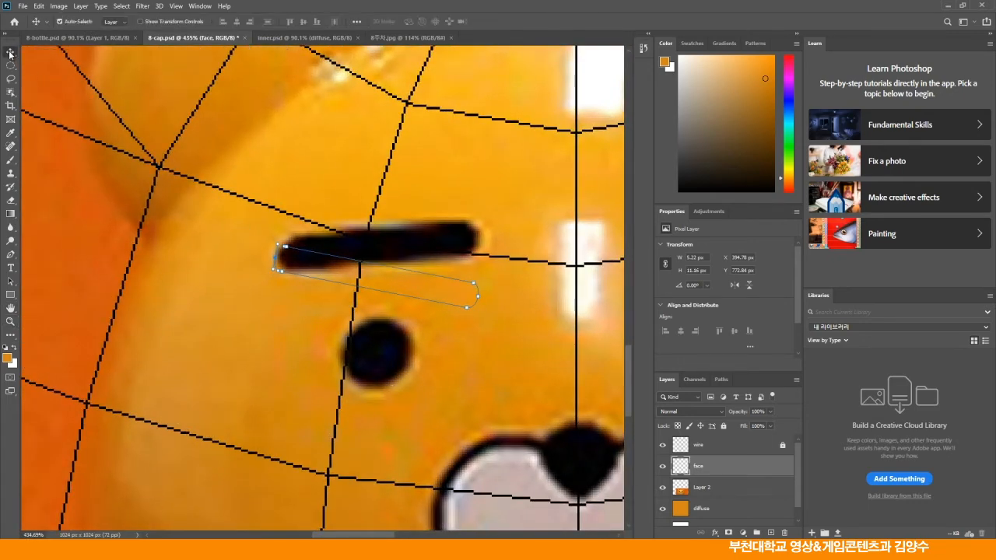
scroll(425, 305, "down", 3)
scroll(394, 296, "right", 2)
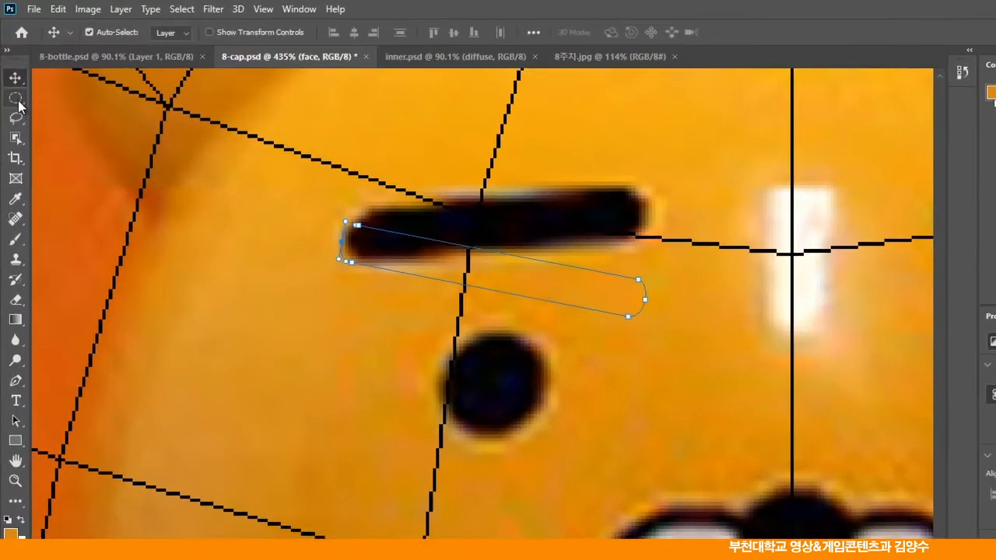
left_click(13, 69)
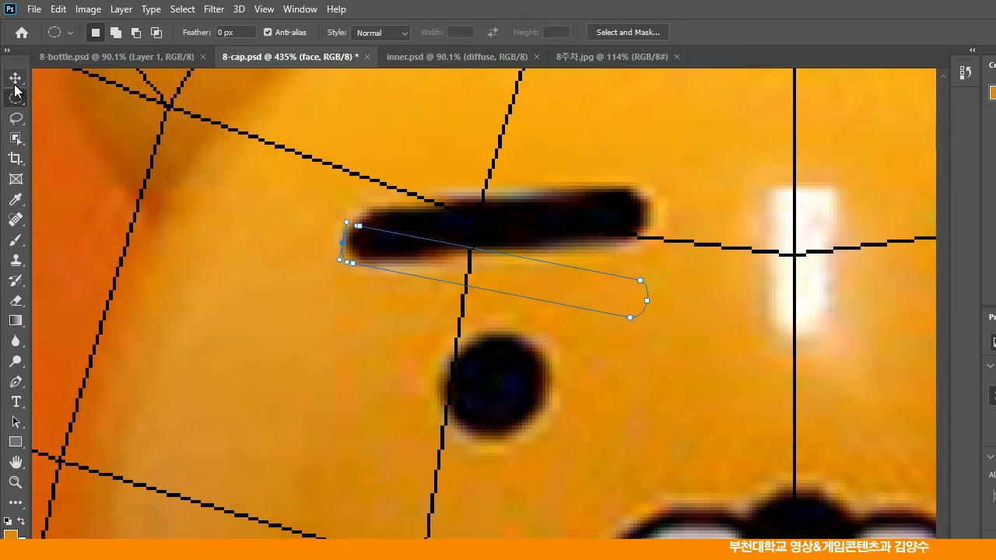
left_click(15, 77)
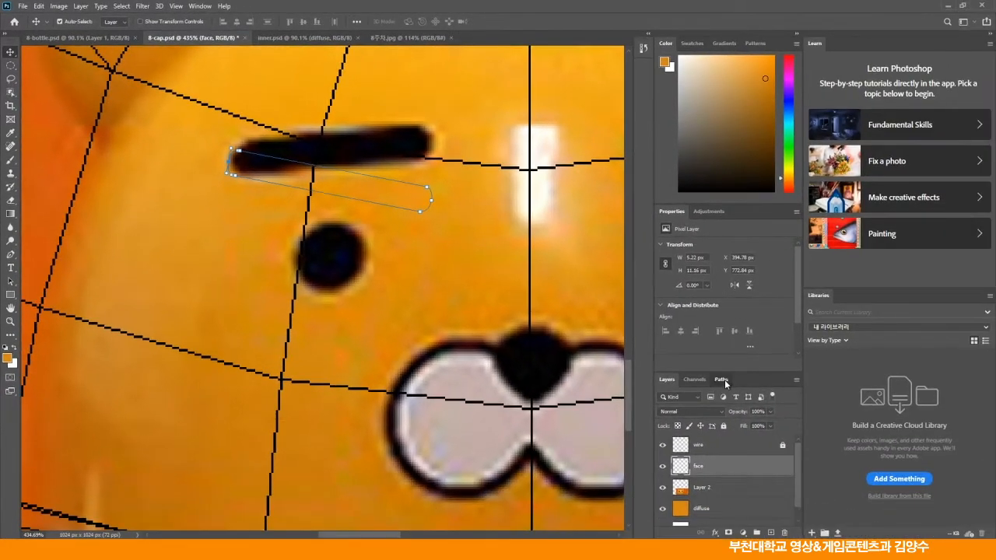
left_click(721, 380)
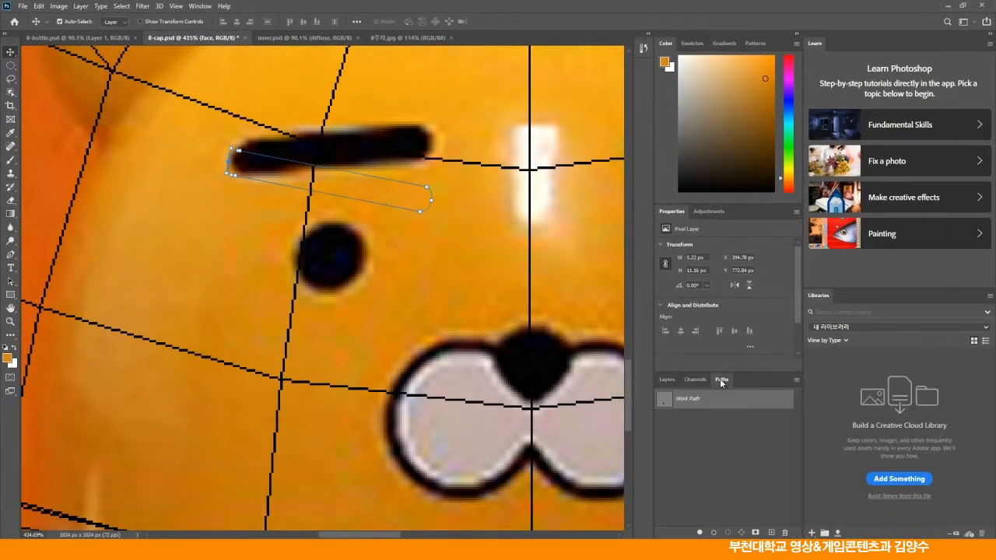
left_click(729, 533)
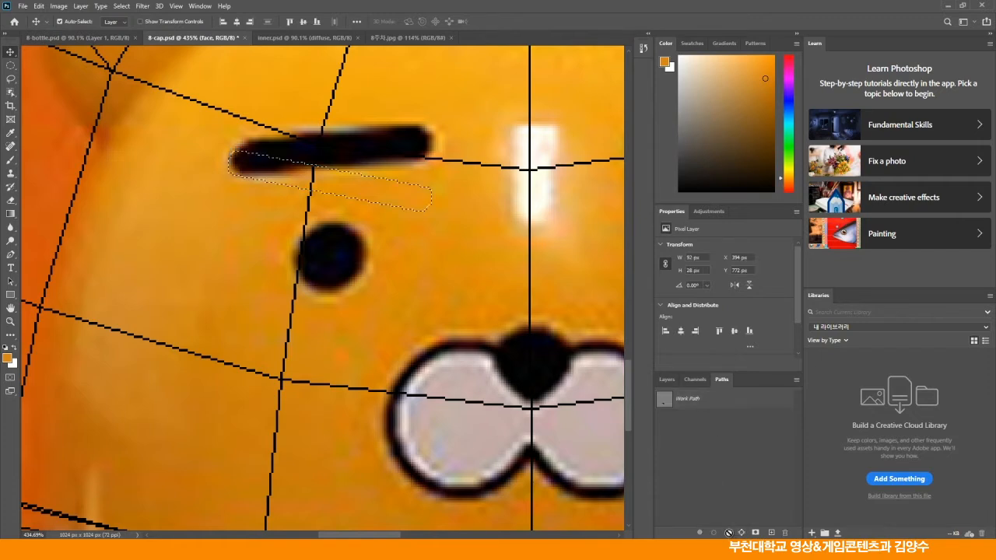
Fill the eyebrow selection with Black on the face layer and deselect it.
left_click(667, 380)
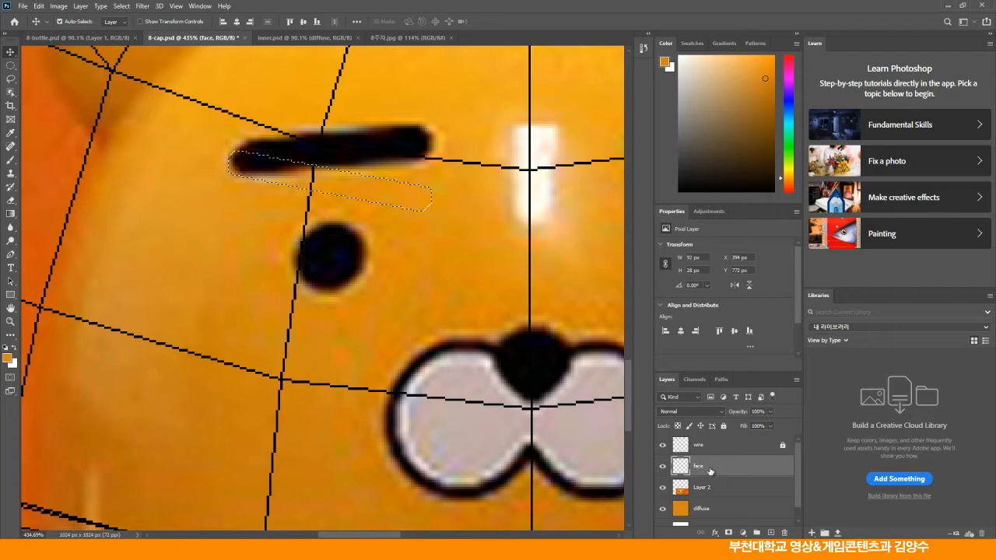
left_click(39, 6)
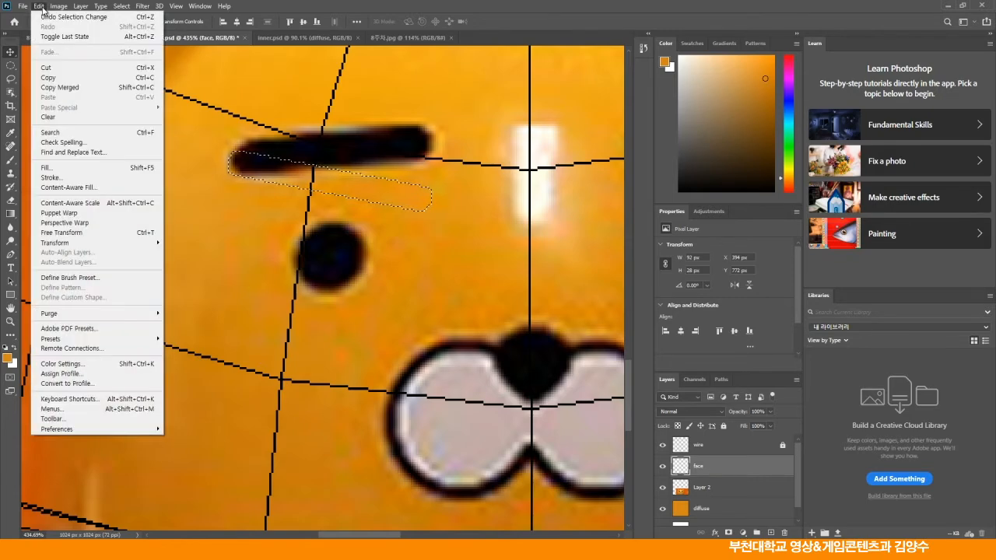
left_click(48, 167)
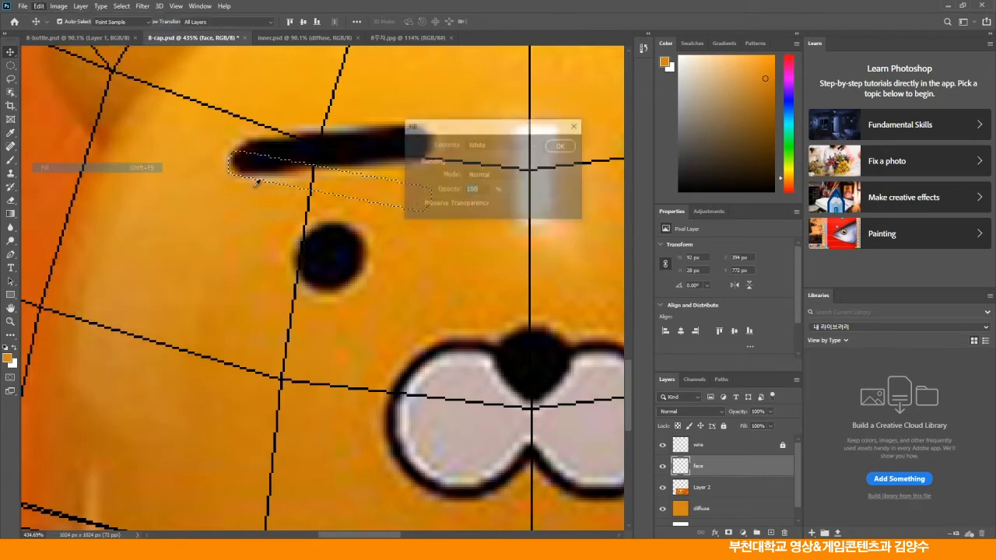
left_click(505, 145)
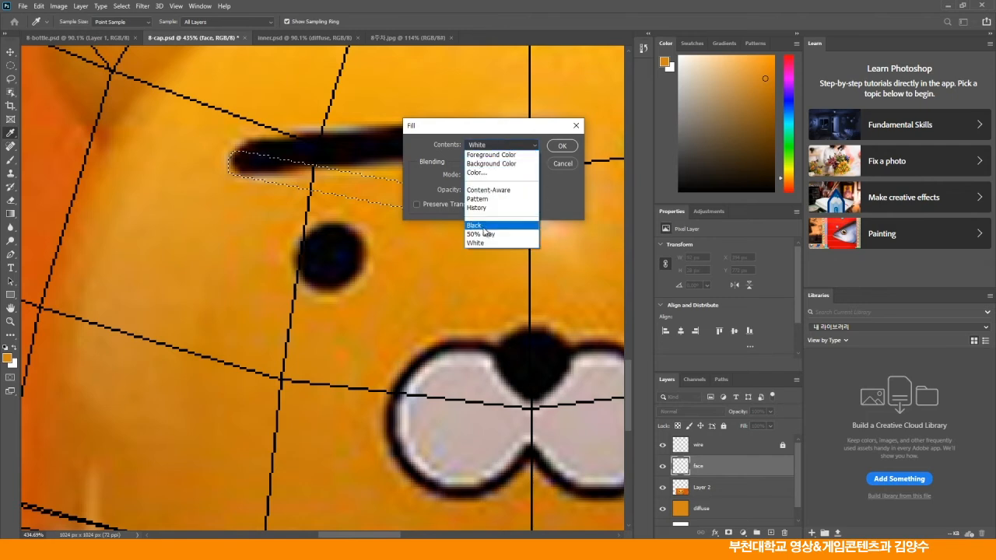
left_click(490, 225)
left_click(561, 148)
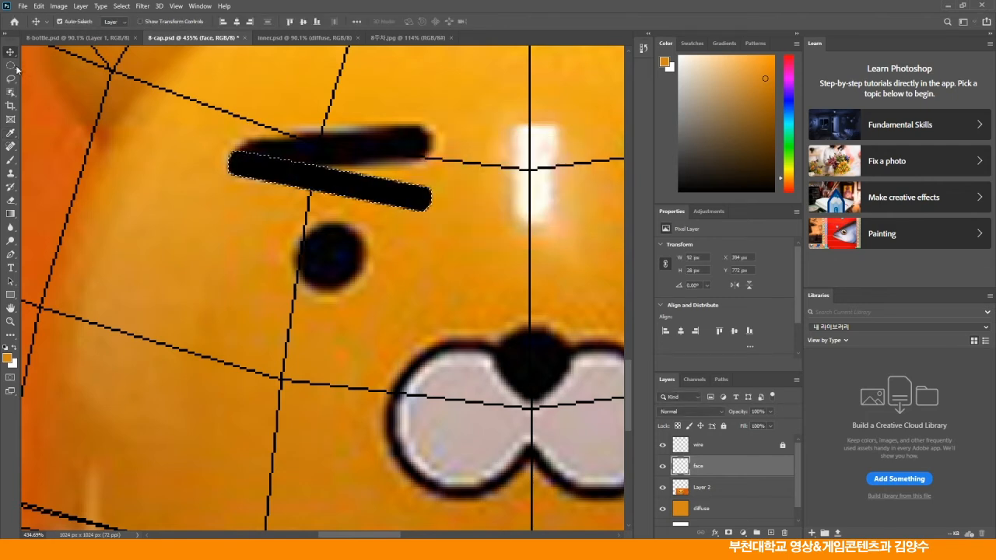
key("ctrl+d")
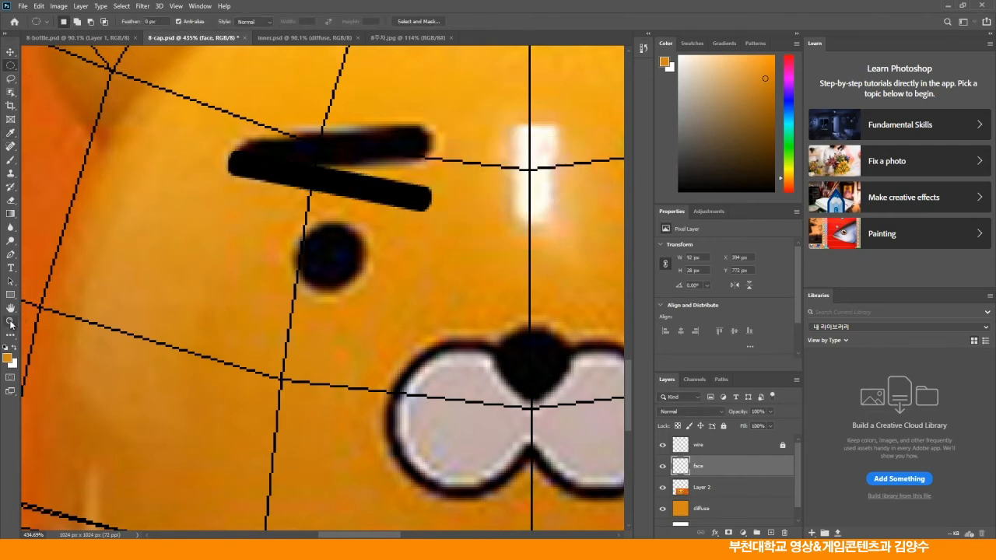
Select the eyebrow's Work Path so its outline shows over the filled eyebrow.
double_click(10, 321)
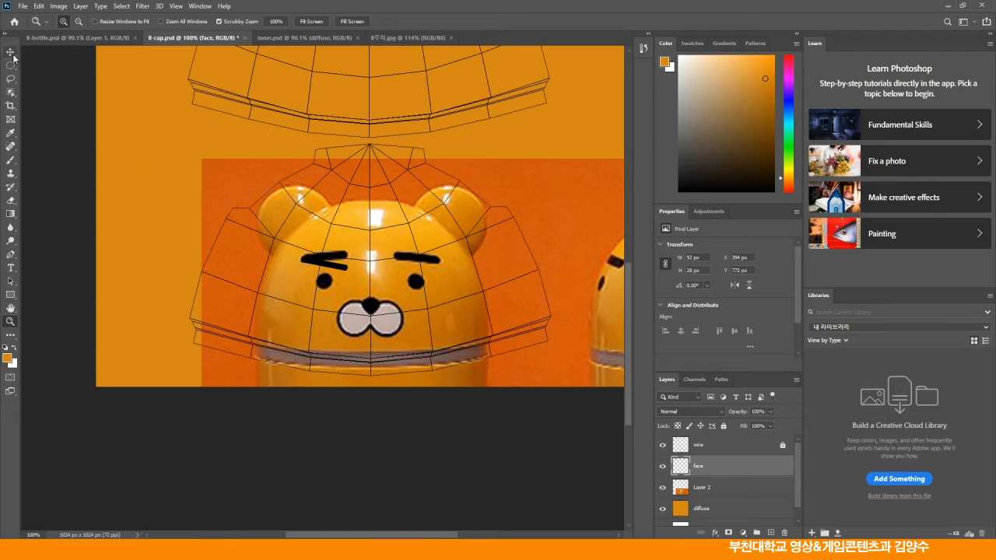
left_click_drag(311, 247, 350, 307)
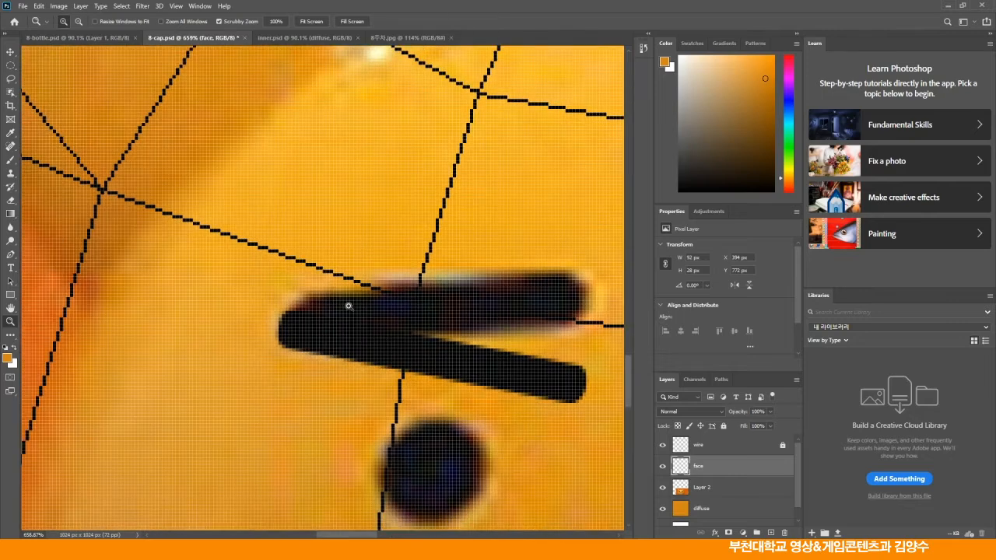
left_click(11, 51)
left_click_drag(280, 247, 198, 127)
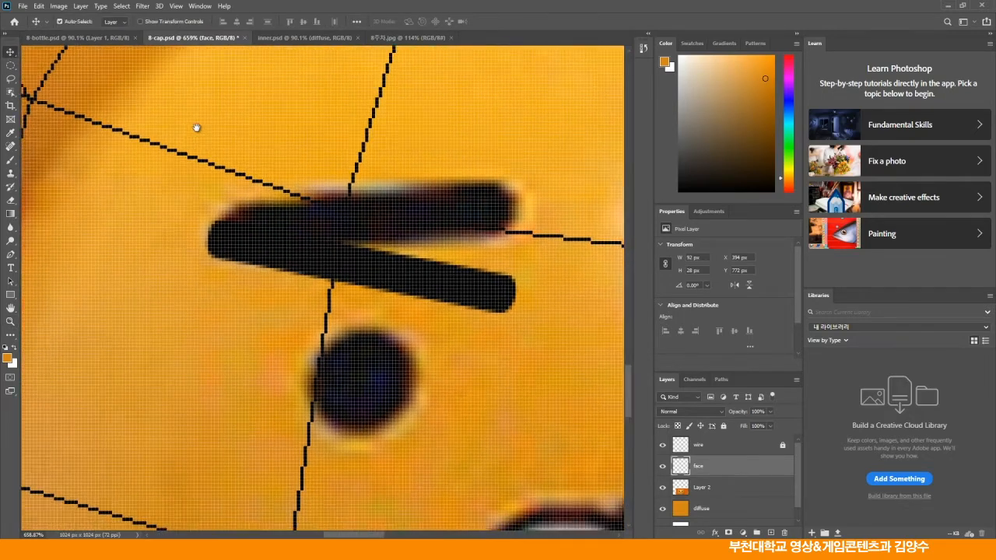
left_click(719, 380)
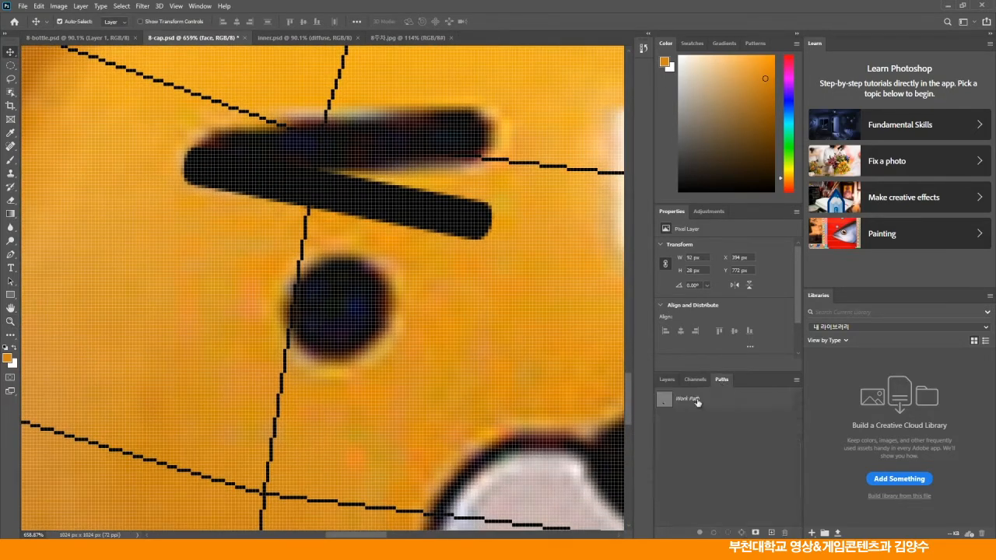
left_click(693, 401)
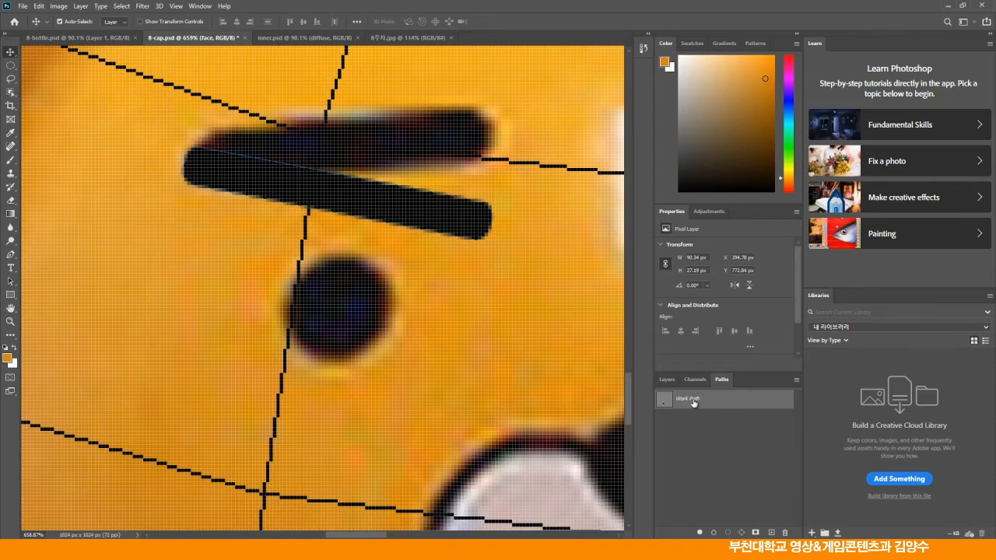
Thicken the eyebrow path by moving its lower corner anchors downward and lowering the inner end's middle anchor slightly.
key("ctrl+plus")
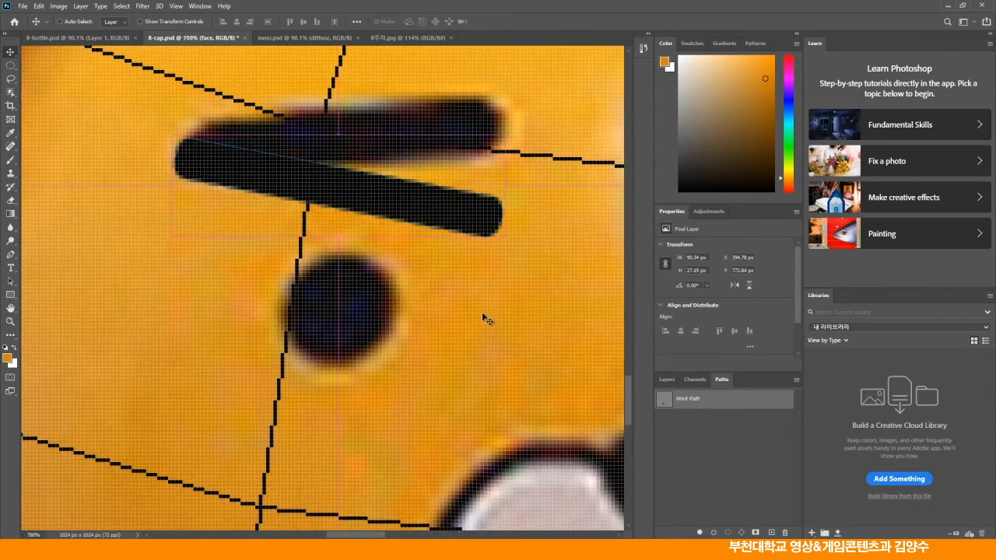
key("ctrl+plus")
key("ctrl+plus")
left_click_drag(515, 255, 498, 349)
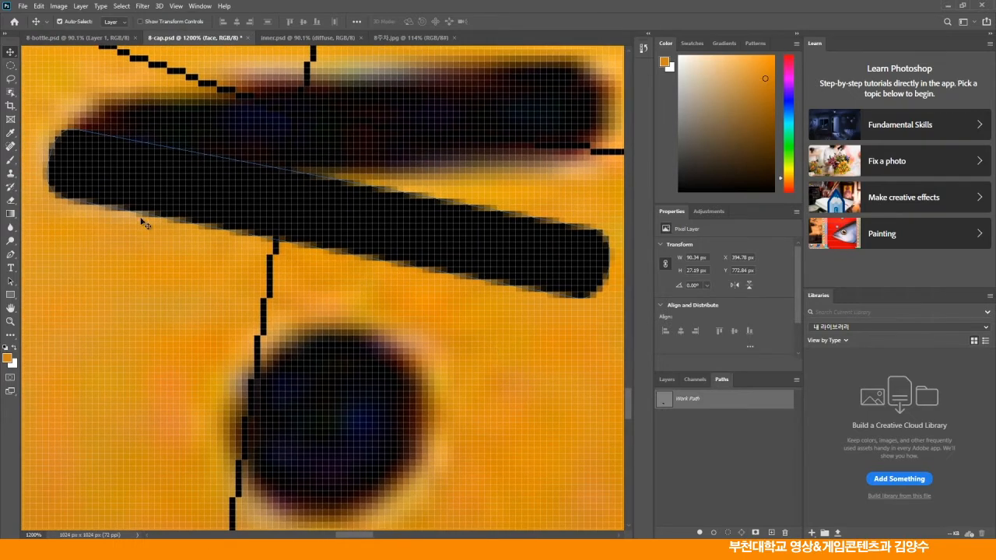
left_click(12, 255)
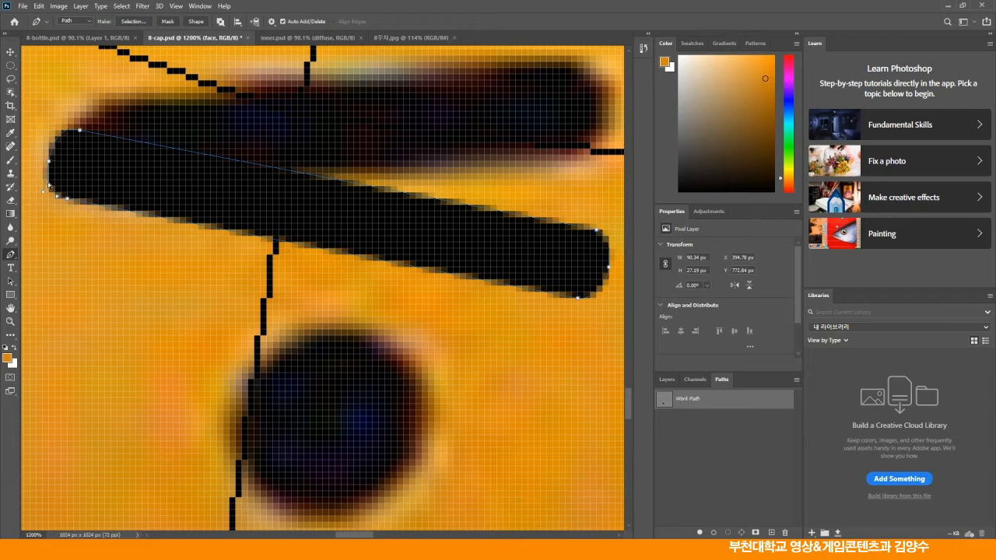
left_click(77, 201)
left_click(579, 299)
left_click(68, 199)
left_click_drag(579, 302, 573, 312)
left_click_drag(609, 270, 609, 275)
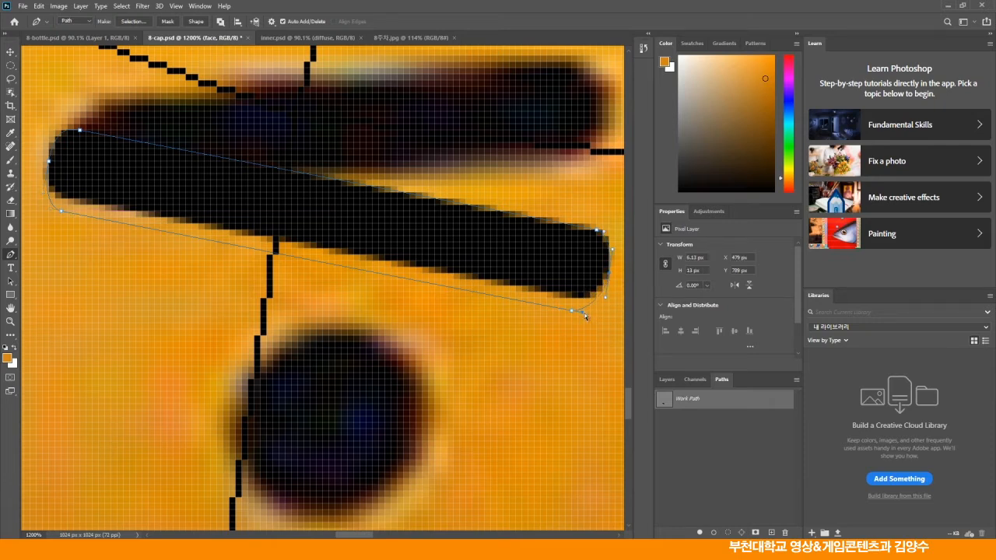
left_click(572, 311)
Reshape the eyebrow path's outer end by adjusting its lower corner anchor and moving the middle anchor slightly outward.
left_click_drag(60, 211, 70, 218)
left_click_drag(51, 164, 44, 165)
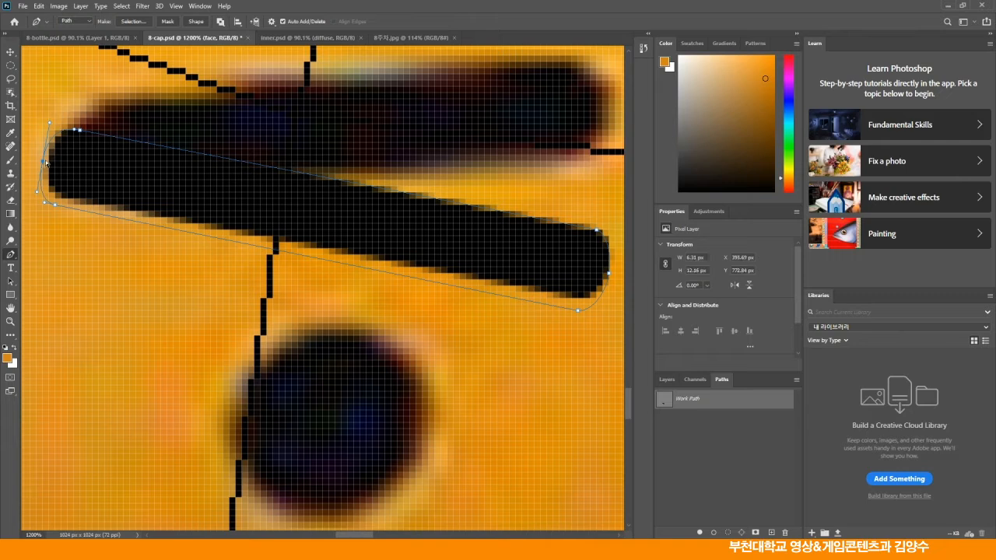
left_click(48, 123)
left_click(49, 129)
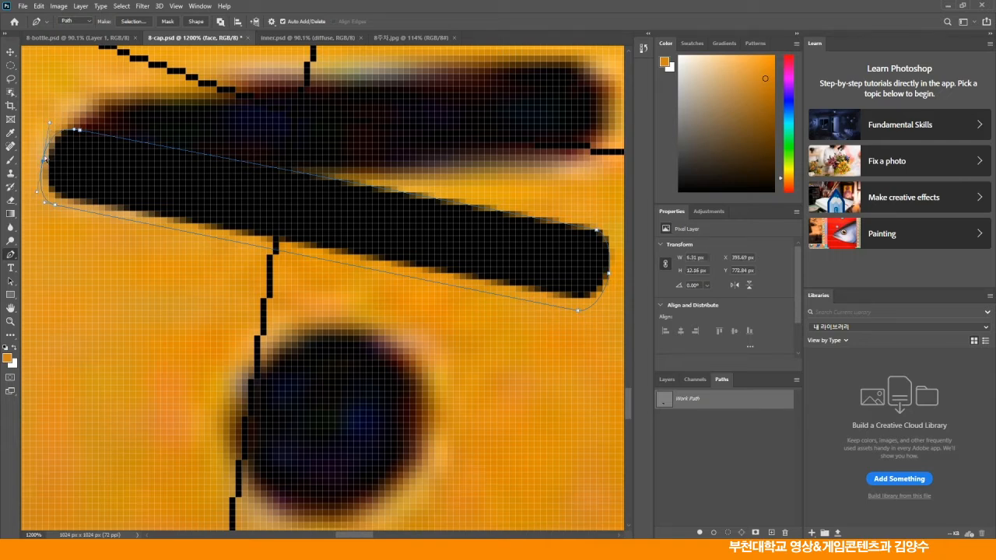
Nudge the lower-left anchor of the eyebrow path slightly down so it encloses the black eyebrow shape.
left_click(55, 203)
key("Down")
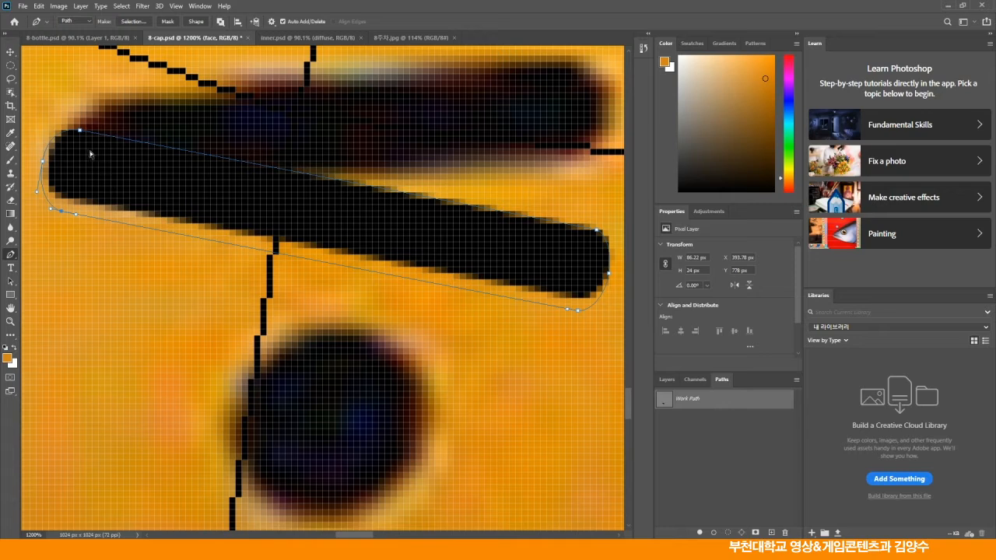
left_click(11, 51)
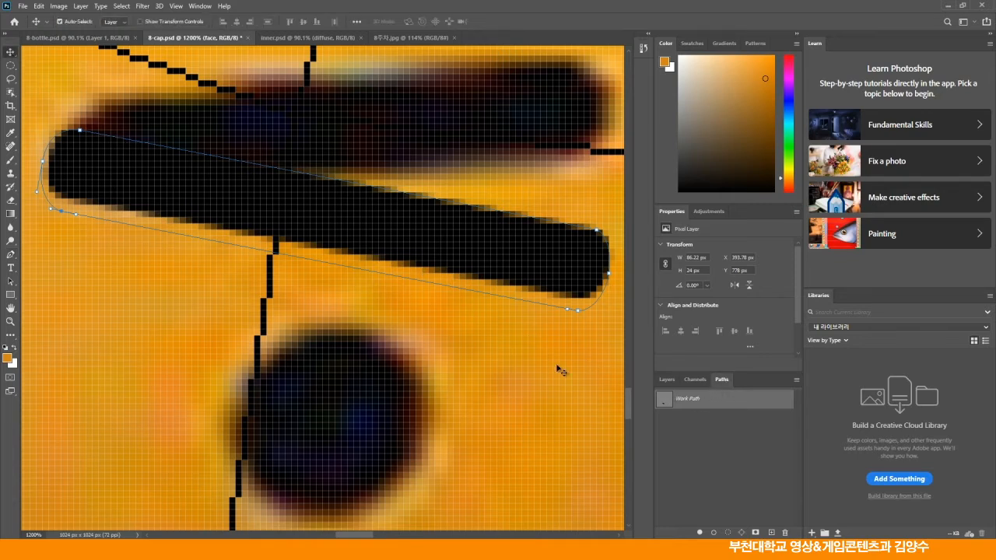
double_click(11, 321)
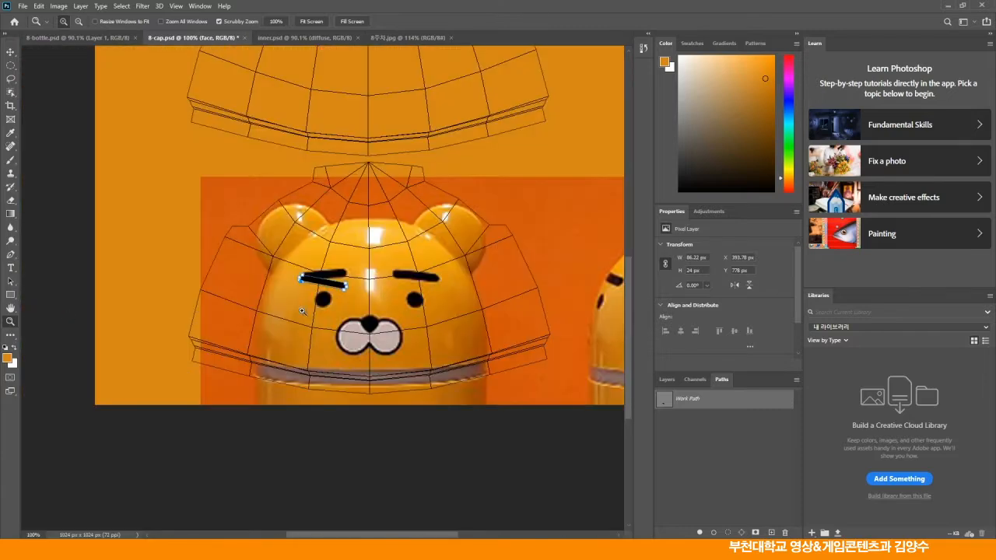
left_click_drag(318, 295, 356, 358)
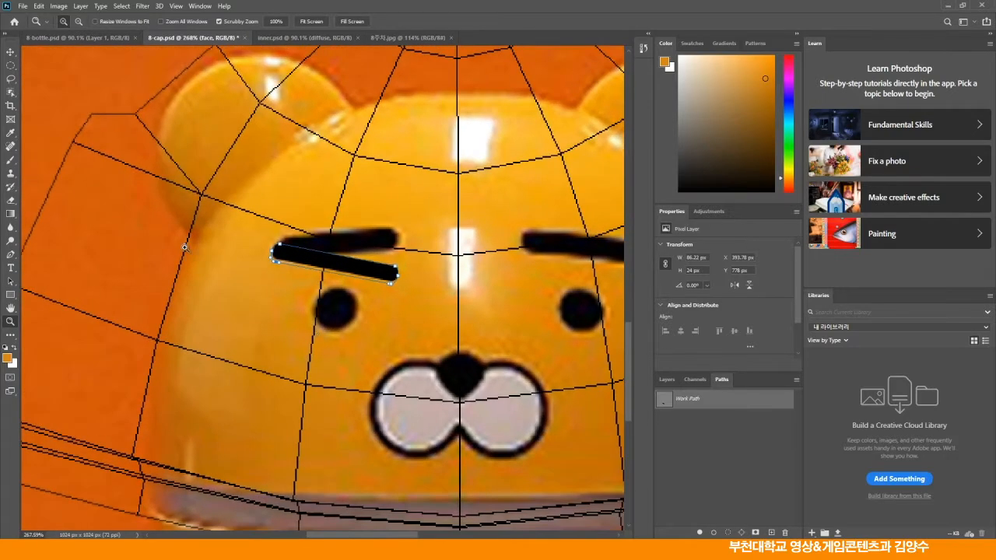
left_click(11, 66)
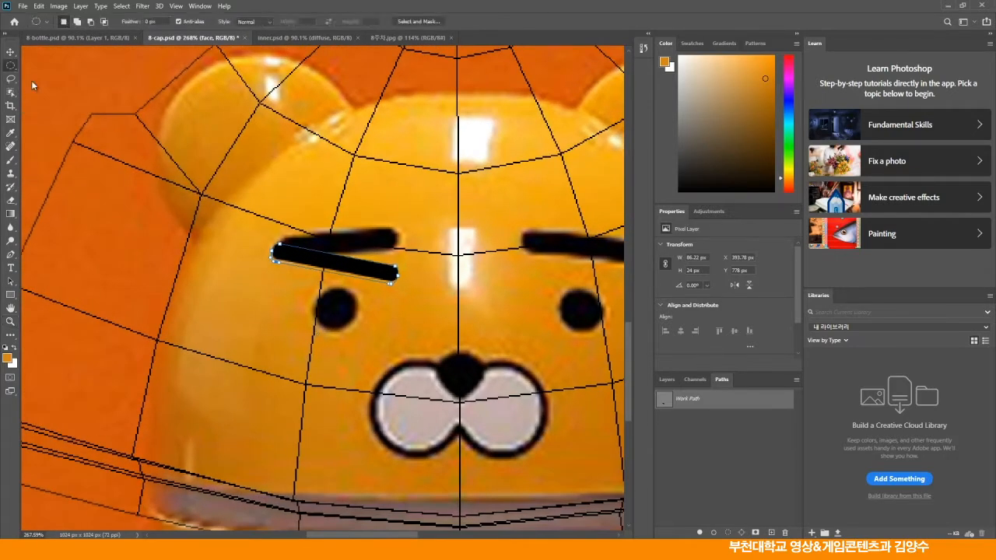
left_click(667, 380)
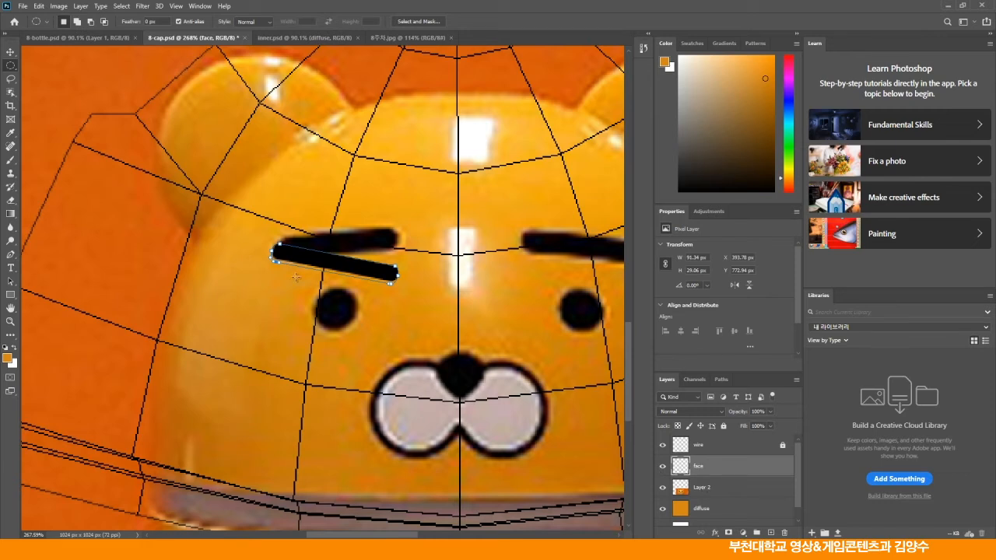
left_click(10, 51)
left_click(52, 85)
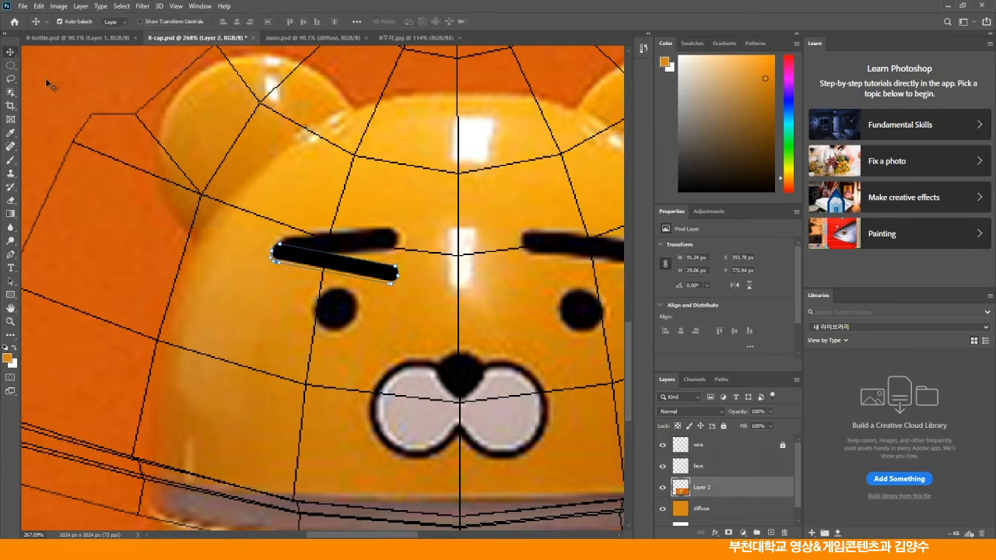
left_click(720, 380)
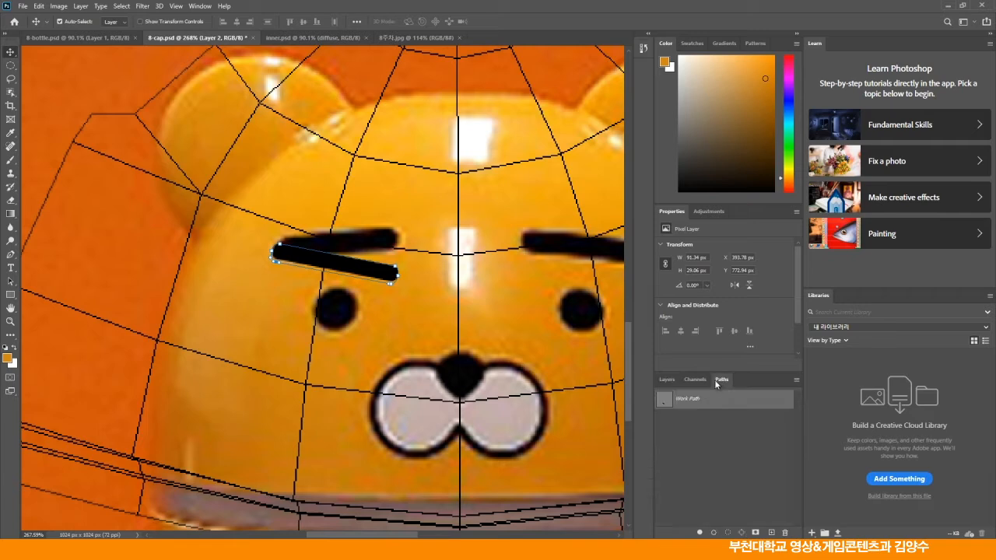
left_click(667, 379)
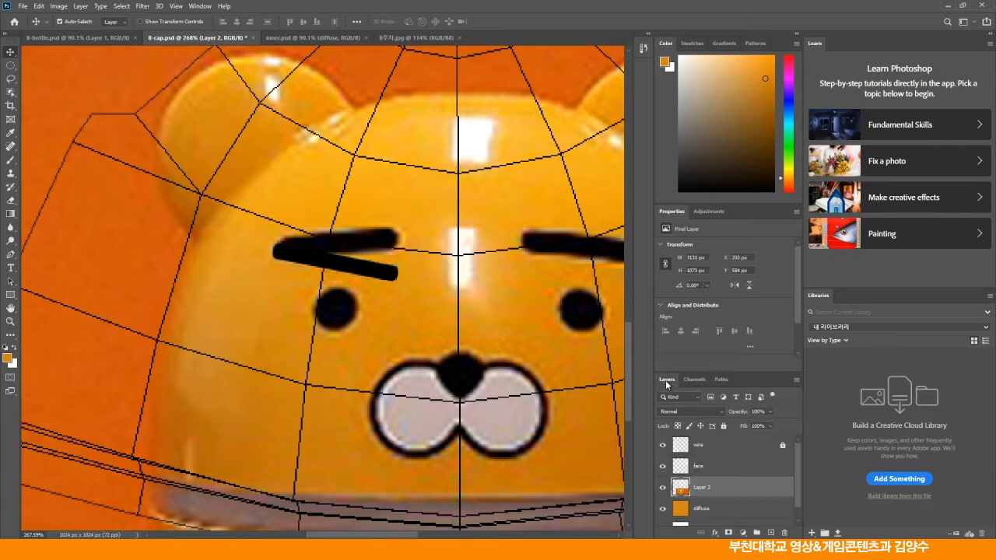
Delete the slanted black eyebrow fill from the face layer using a rectangular marquee around it.
left_click(719, 469)
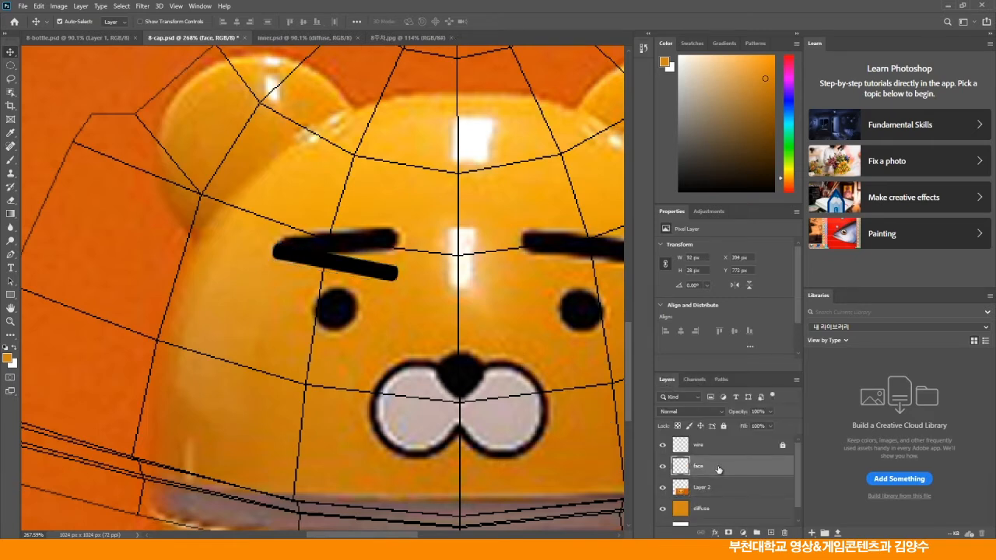
left_click(10, 65)
left_click_drag(221, 221, 414, 311)
left_click(400, 298)
Load the eyebrow's Work Path as a selection and return to the face layer.
left_click(720, 380)
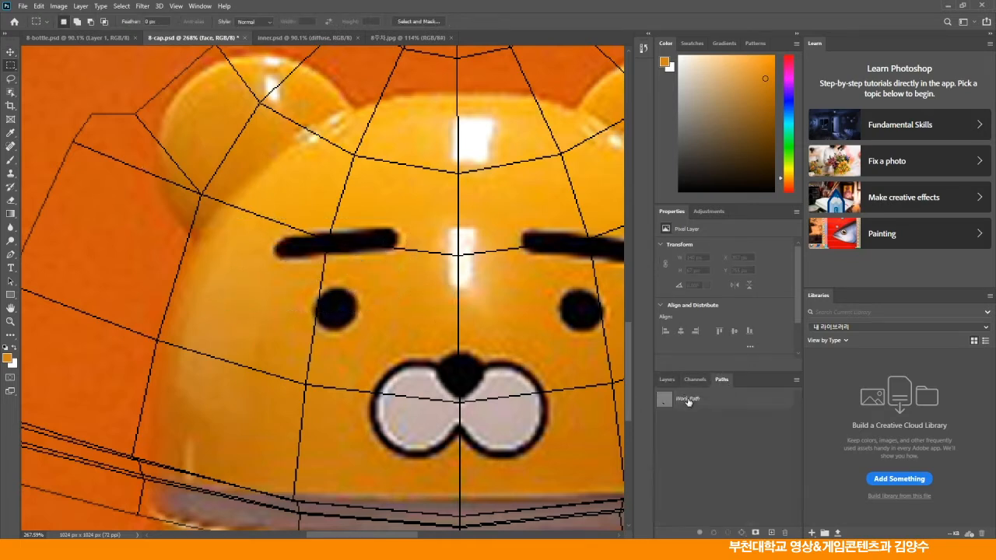
left_click(688, 400)
left_click(728, 532)
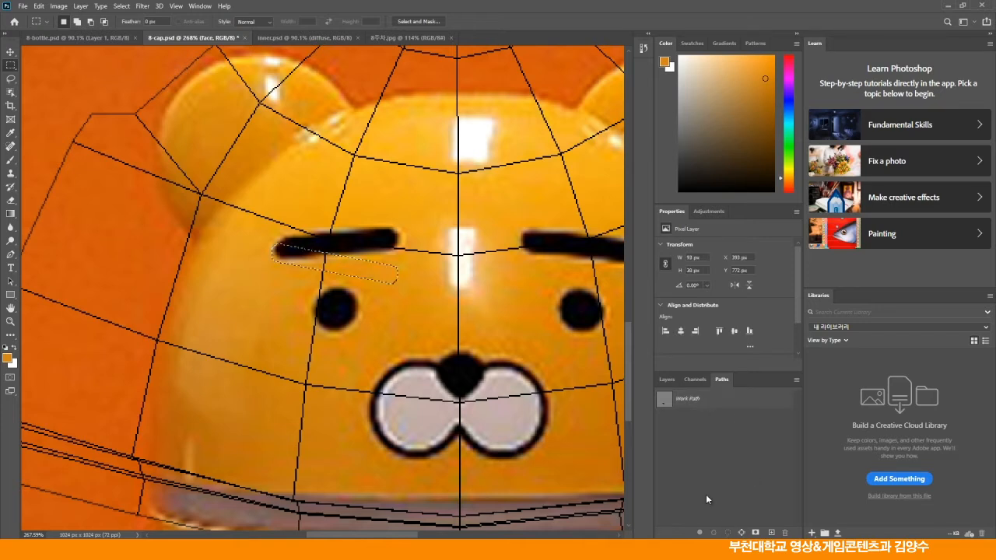
left_click(668, 380)
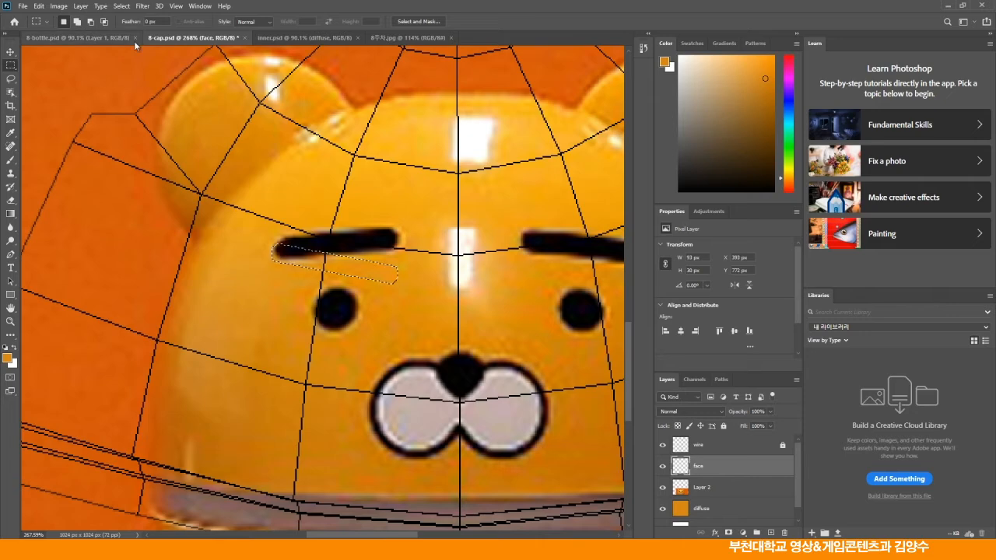
Fill the eyebrow selection with black at 100% opacity and deselect it.
left_click(38, 5)
left_click(47, 167)
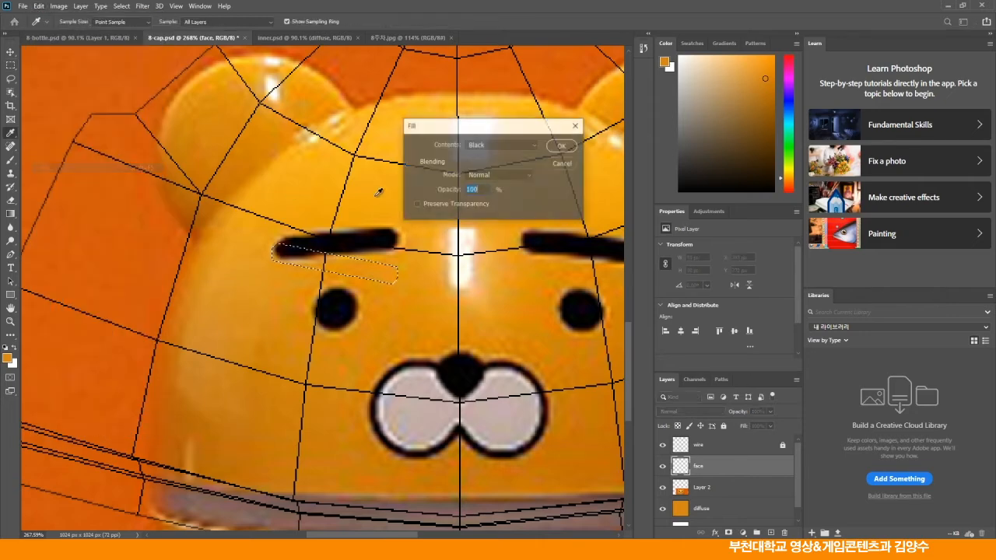
left_click(557, 148)
key("ctrl+d")
key("m")
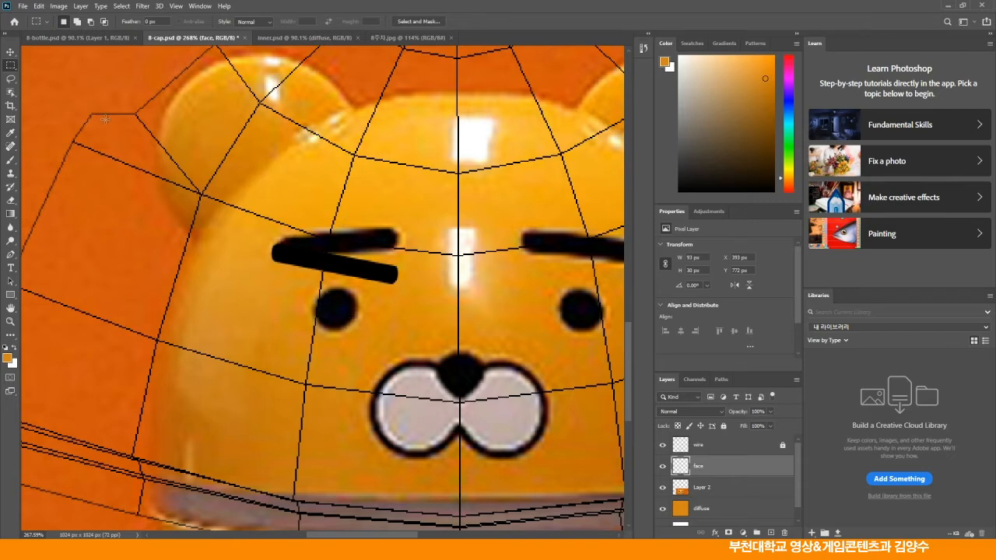
Select the bear's left-hand eye with a circle about 35 px wide, fill it with black, and deselect.
right_click(11, 65)
left_click(47, 79)
left_click_drag(335, 308, 358, 332)
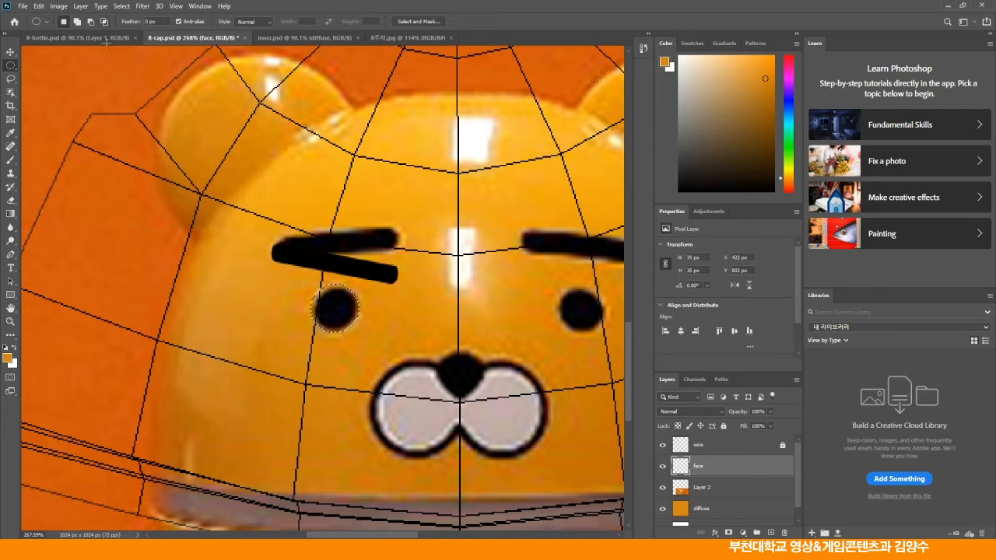
left_click(38, 6)
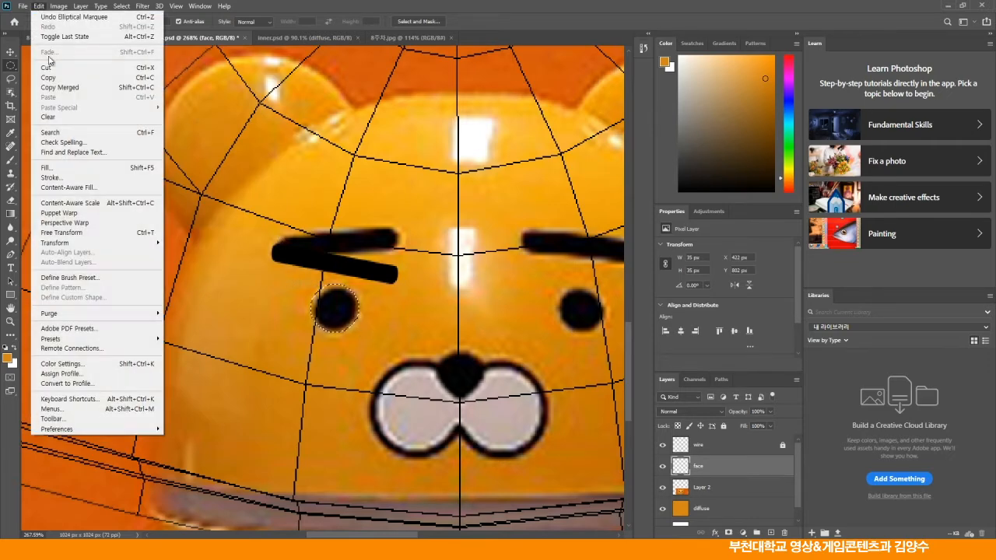
left_click(55, 167)
left_click(560, 146)
key("ctrl+d")
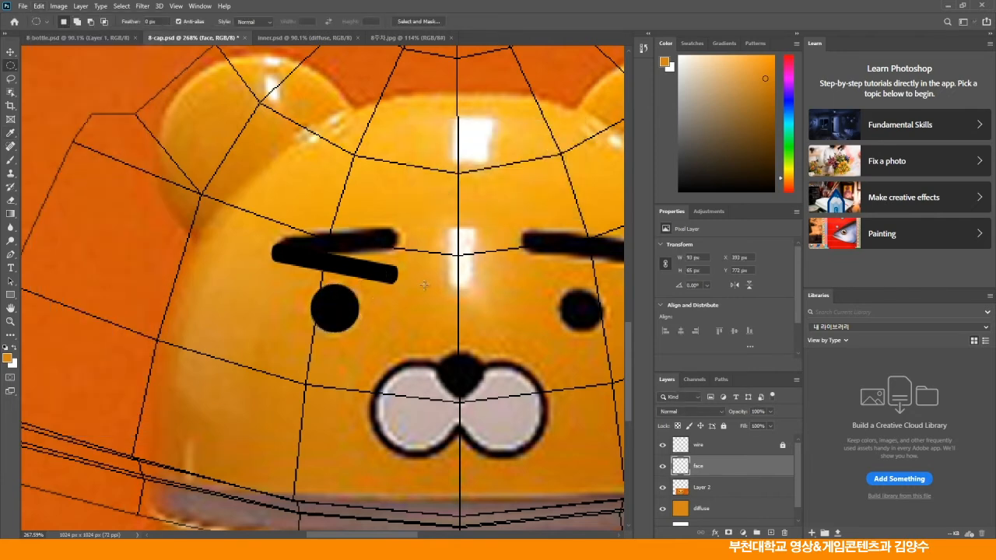
Start a Pen path inside the nose and curve it to the top of the left muzzle lobe, removing that anchor's outgoing handle.
left_click_drag(391, 319, 372, 204)
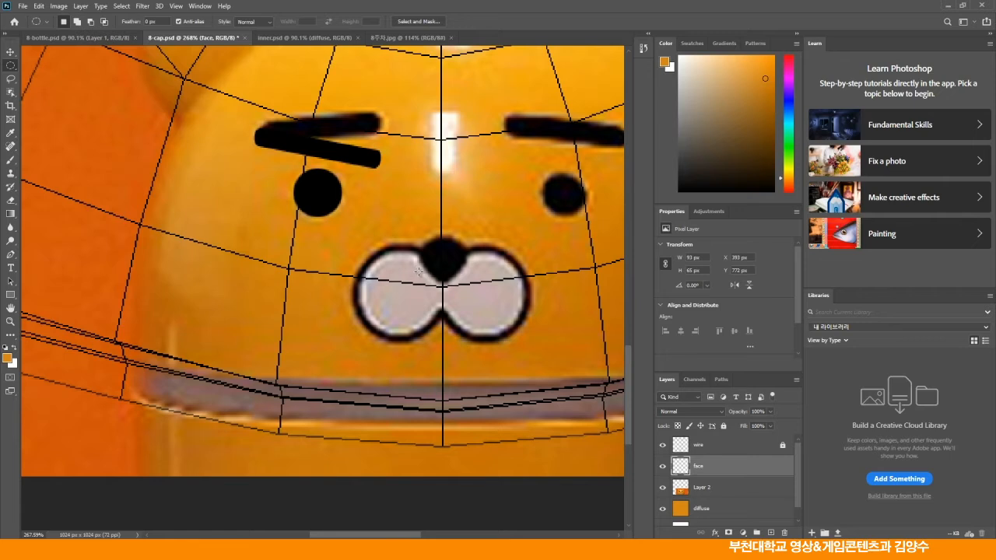
left_click_drag(418, 276, 391, 268)
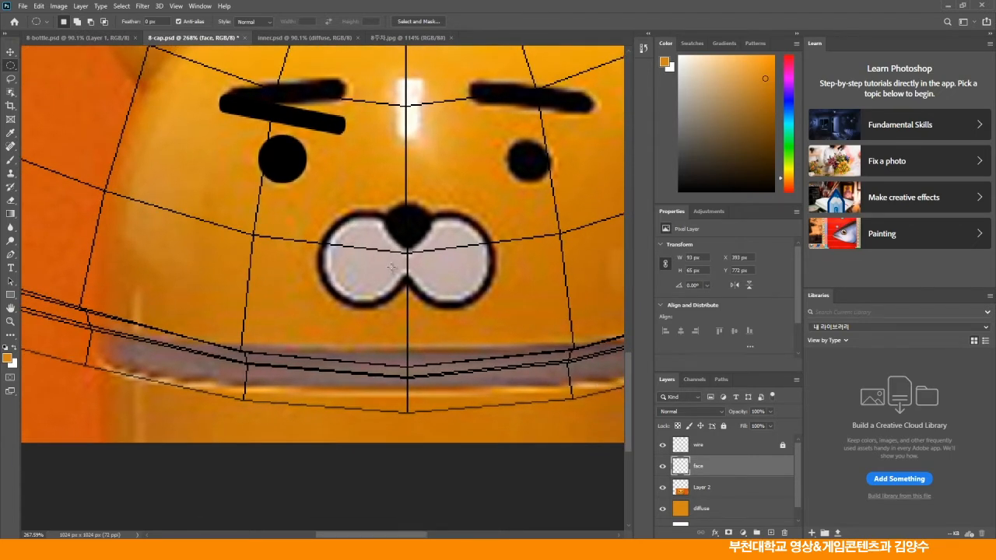
left_click(11, 255)
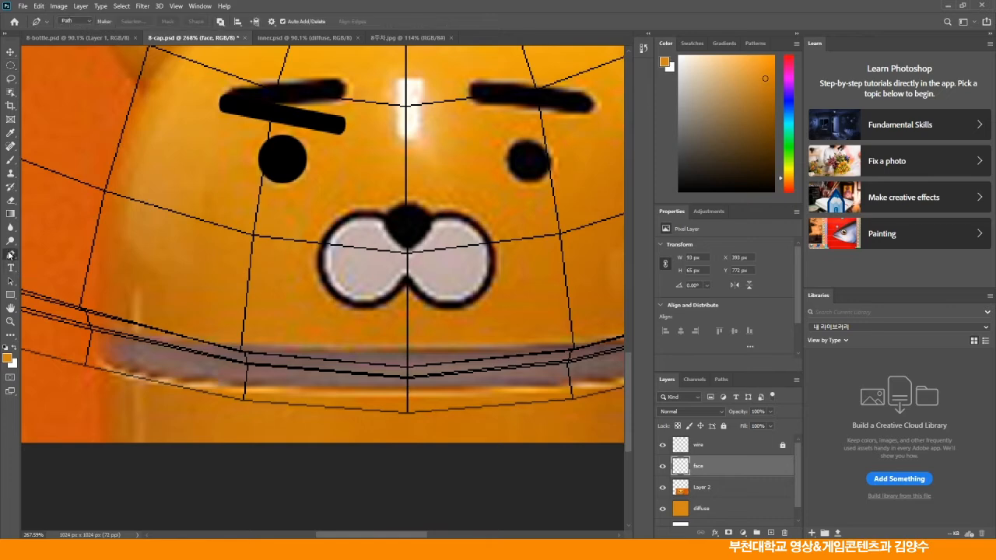
scroll(398, 265, "up", 3)
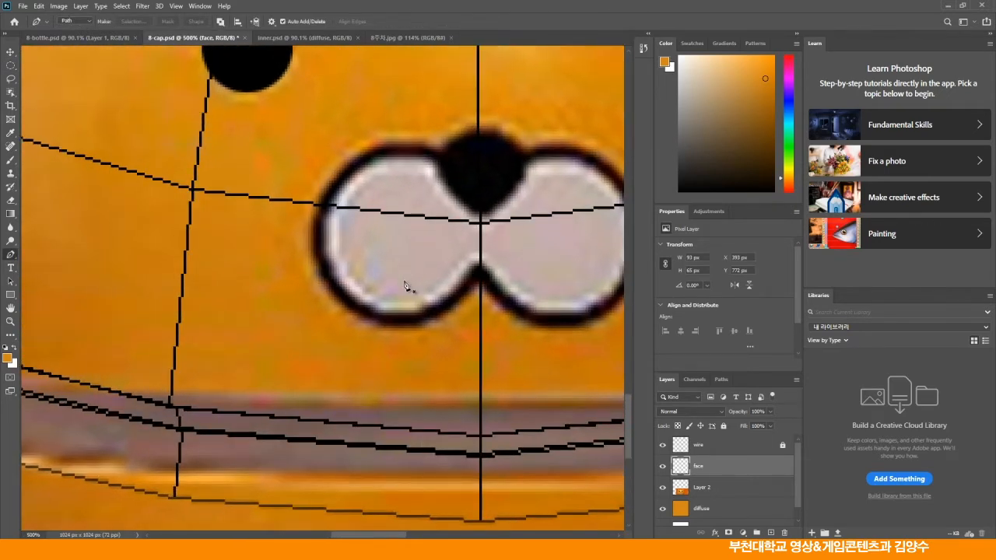
left_click_drag(436, 232, 396, 251)
left_click(403, 185)
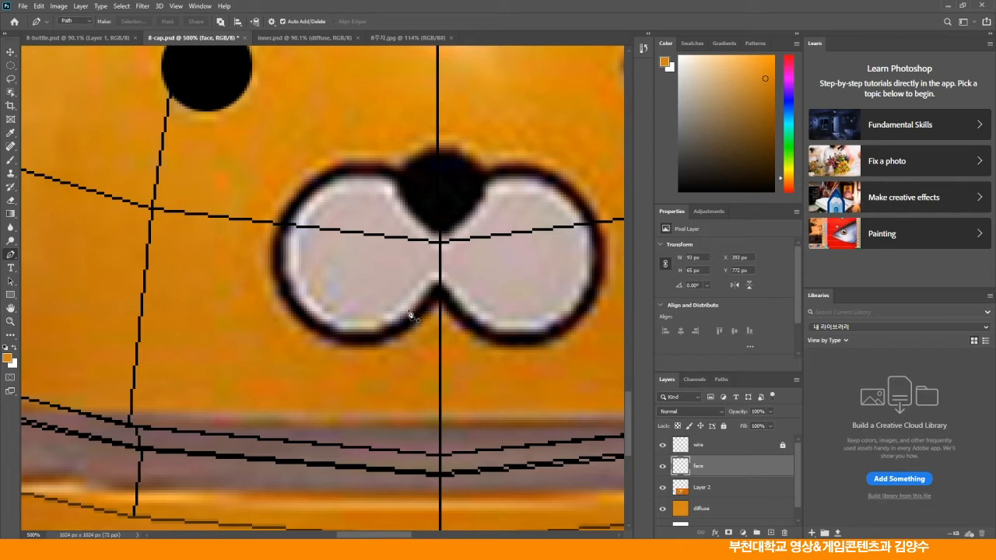
left_click(420, 189)
left_click_drag(358, 169, 319, 171)
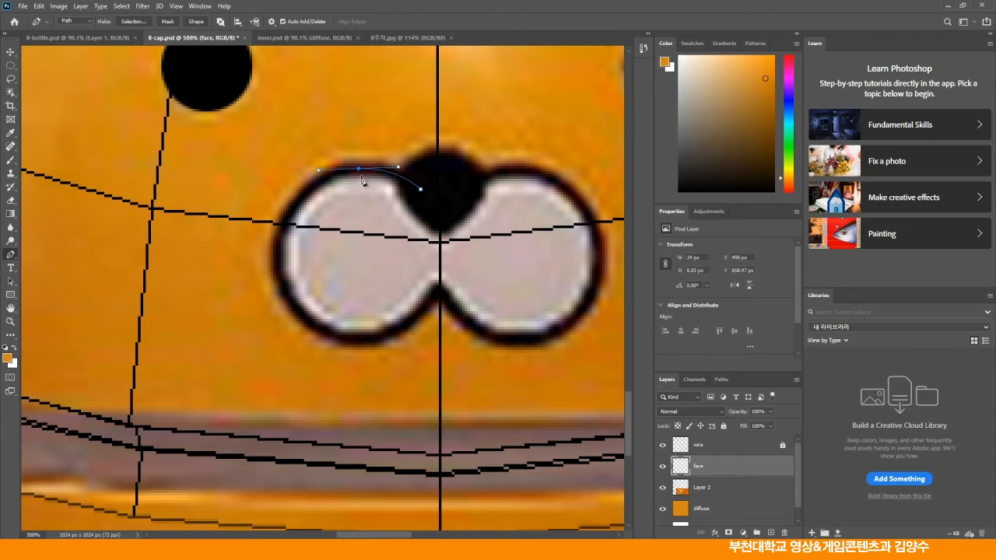
left_click(358, 169, "alt")
Continue the path around the left muzzle lobe's outer side and bottom, ending at the center notch below the nose.
left_click_drag(276, 254, 266, 335)
left_click_drag(265, 341, 275, 338)
left_click_drag(356, 343, 436, 355)
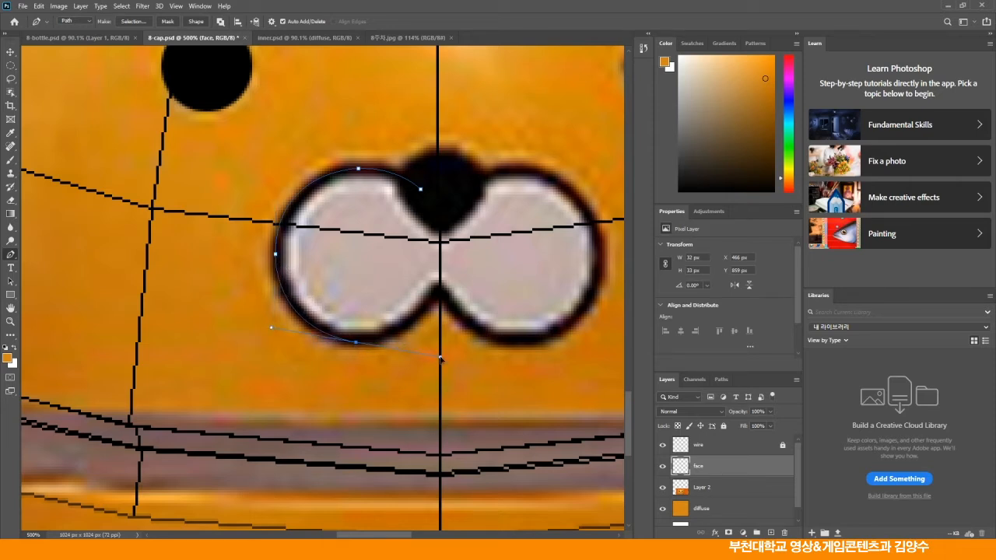
left_click_drag(440, 359, 438, 347)
left_click(356, 342, "alt")
left_click_drag(442, 288, 477, 226)
left_click(442, 287, "alt")
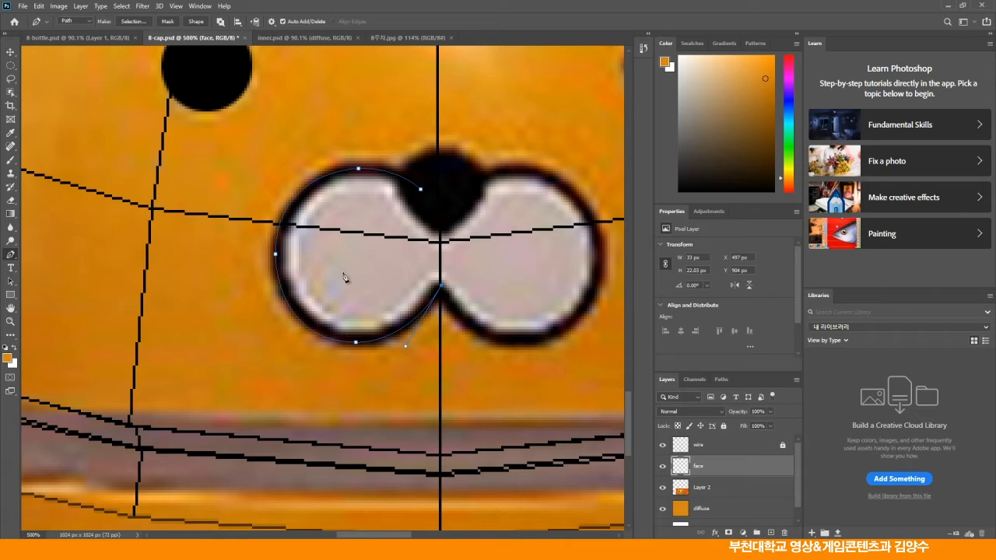
Try stroking the muzzle path with the current orange foreground color, and undo the stroke.
left_click(722, 379)
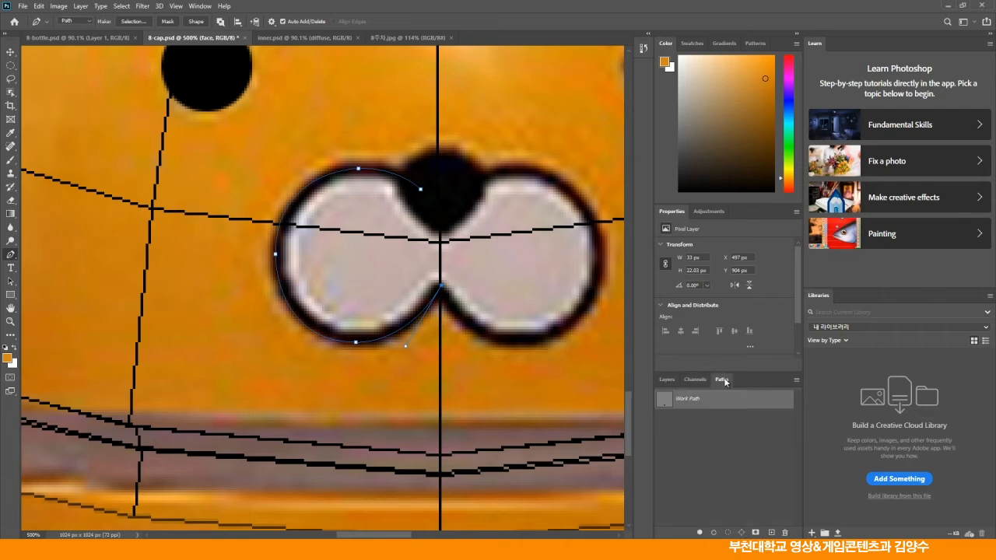
left_click(713, 534)
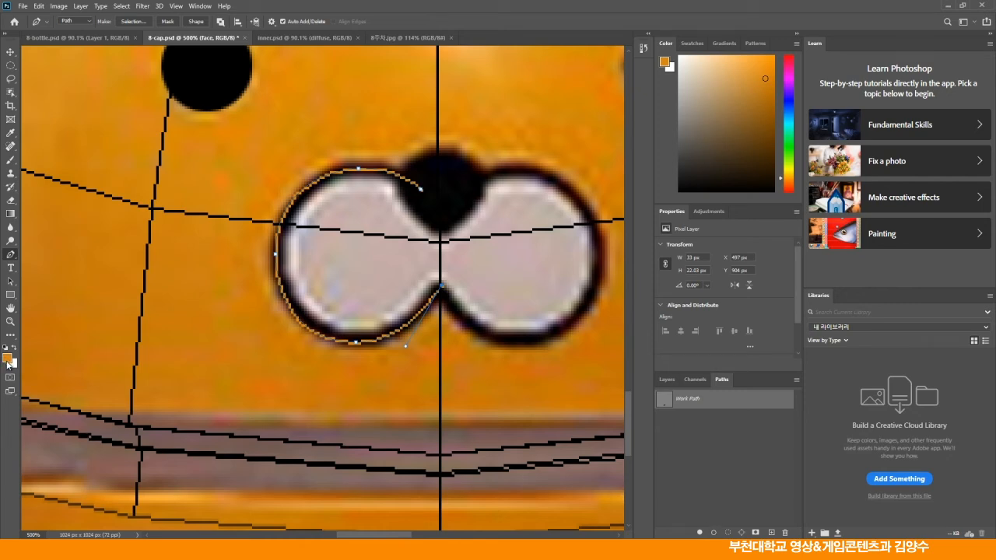
key("ctrl+z")
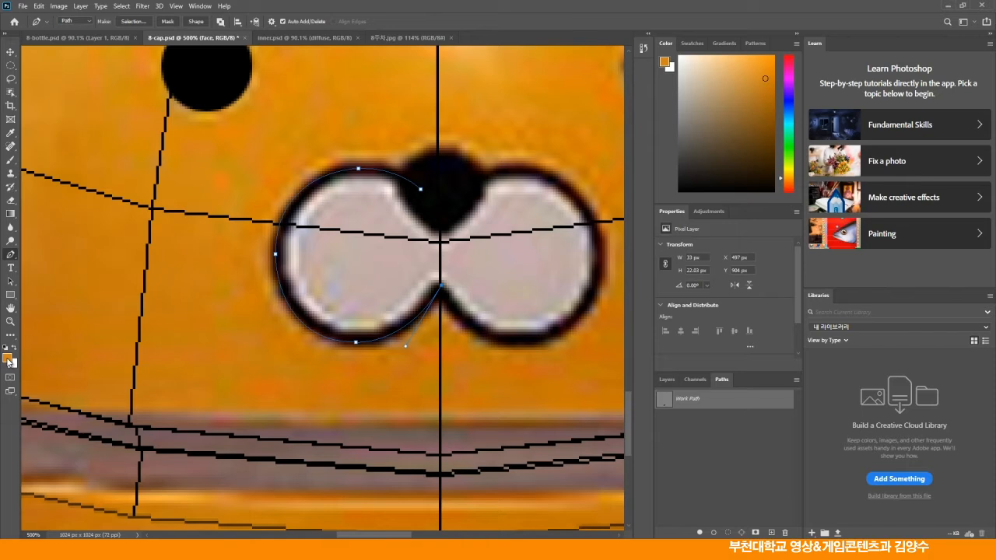
Set the foreground color to black.
left_click(8, 359)
type("000000")
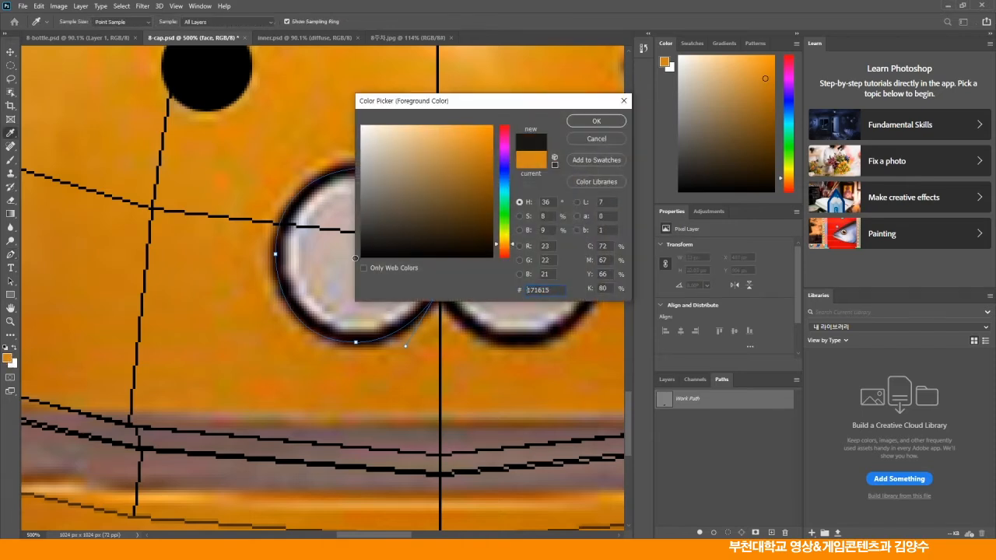
left_click(596, 122)
key("p")
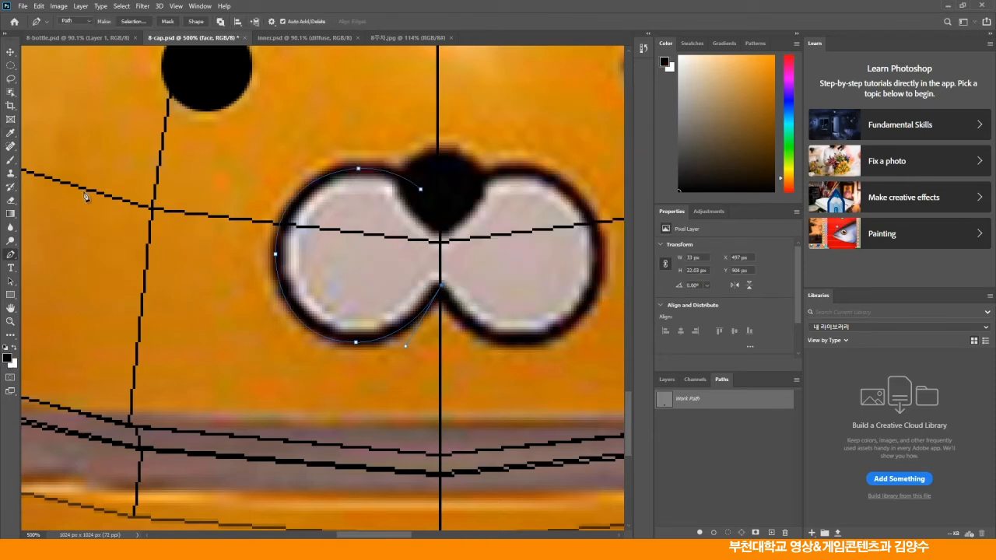
Set up the Brush tool with an 8 px size and full hardness for stroking the muzzle path.
left_click(11, 162)
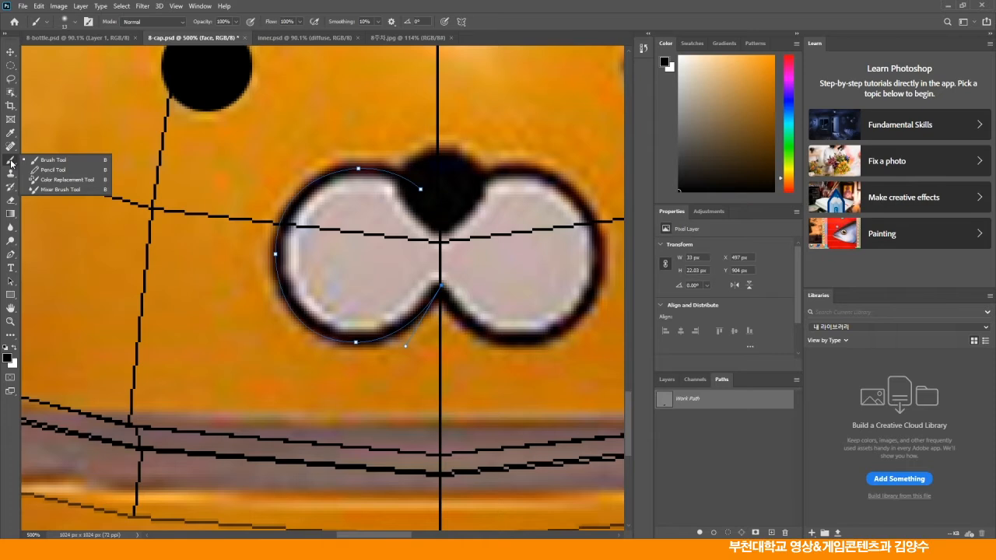
left_click(48, 161)
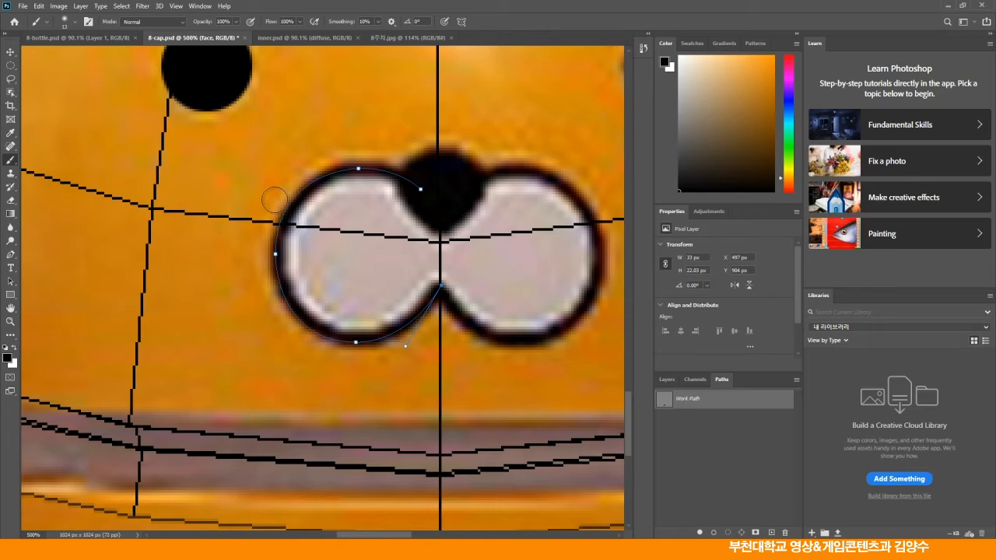
left_click(76, 25)
left_click(75, 25)
left_click(75, 25)
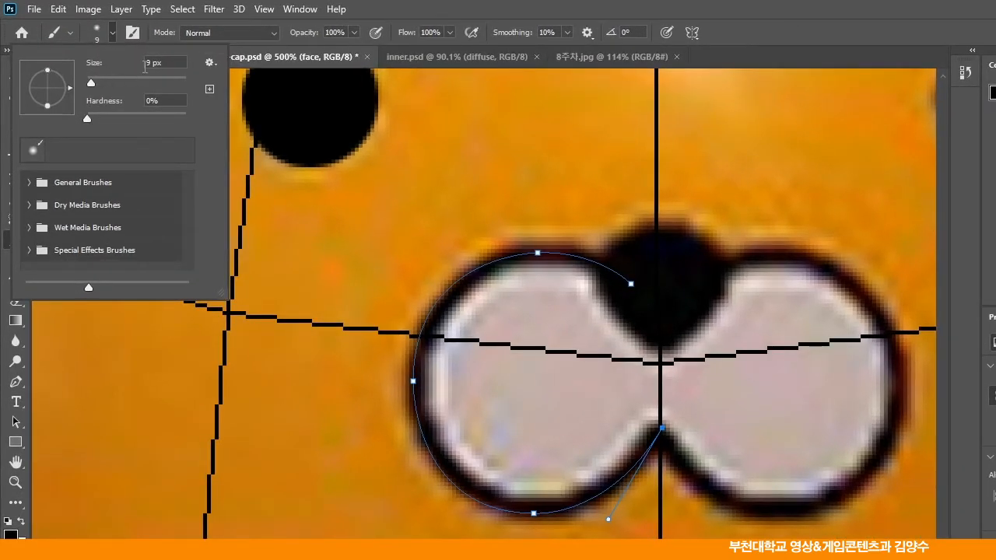
mouse_move(84, 119)
left_mouse_down()
mouse_move(200, 117)
mouse_move(196, 124)
left_mouse_up()
key("shift+Tab")
left_click(153, 64)
type("8")
key("Return")
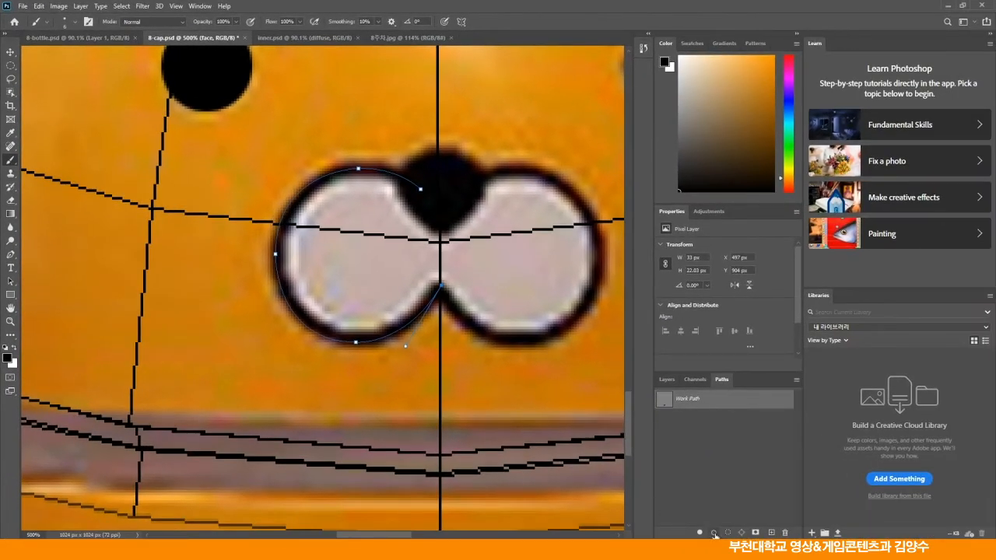
Stroke the left muzzle path with the black brush on the face layer, and dismiss the path.
left_click(715, 533)
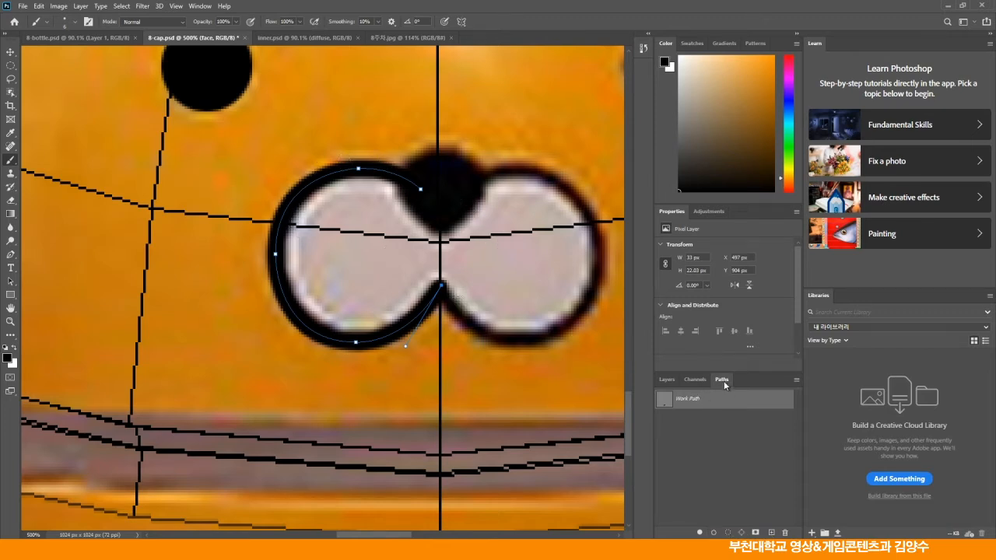
left_click(719, 423)
left_click(667, 379)
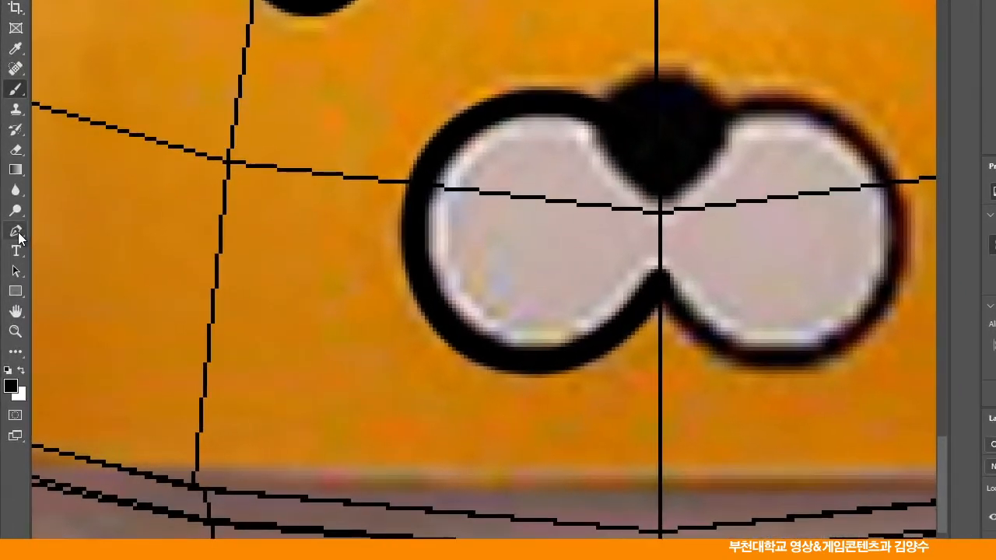
Start a Pen path at the nose's bottom tip and trace the lower part of its left edge.
left_click(16, 232)
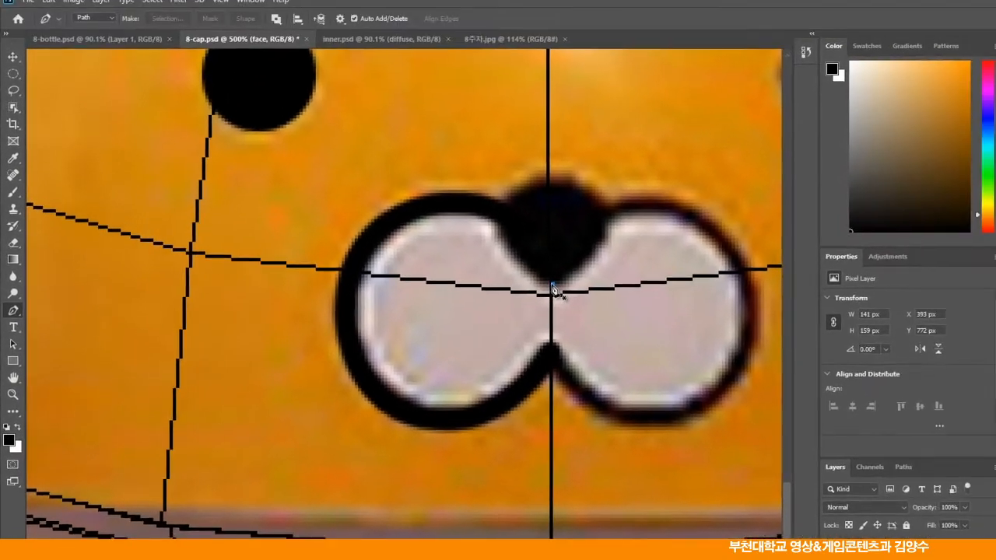
left_click(552, 285)
key("ctrl+plus")
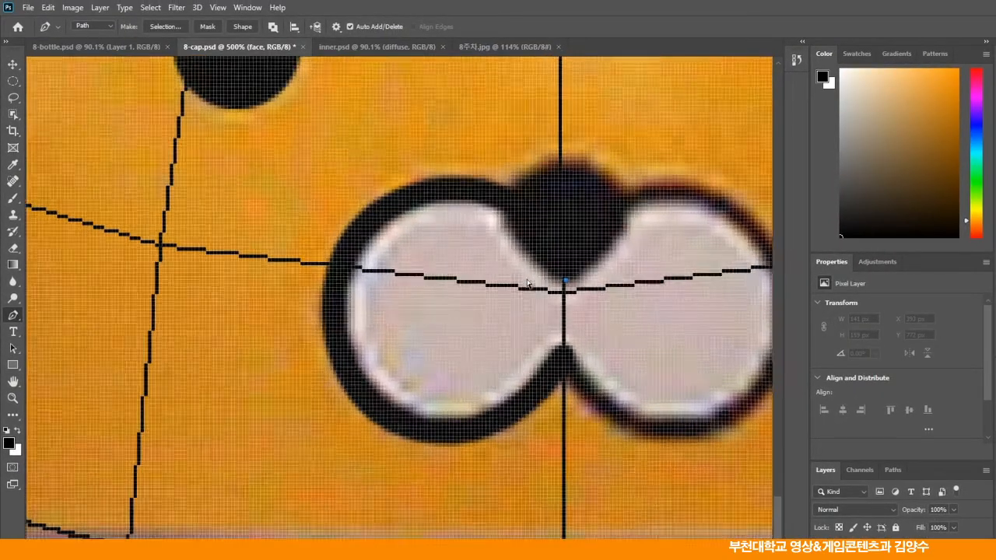
key("ctrl+plus")
key("ctrl+plus")
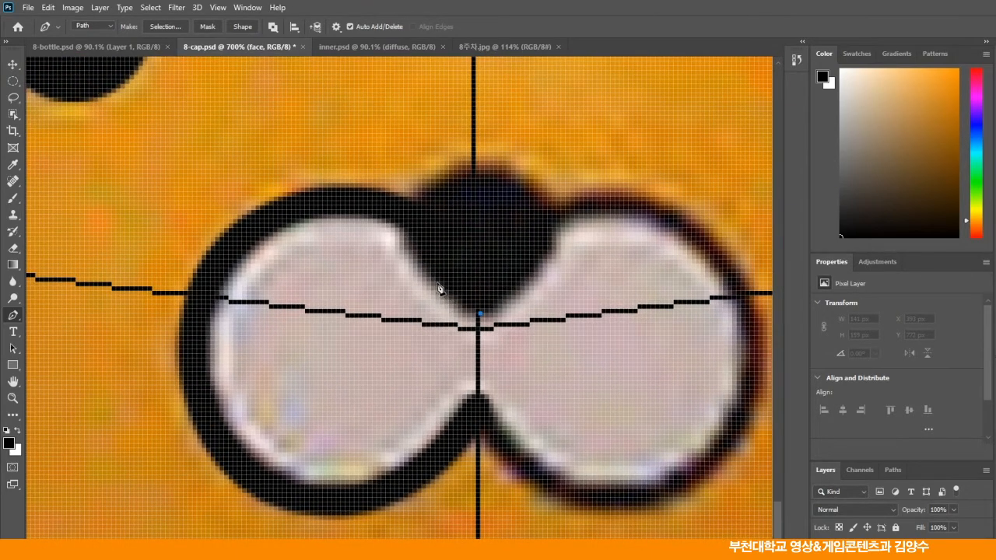
left_click(399, 245)
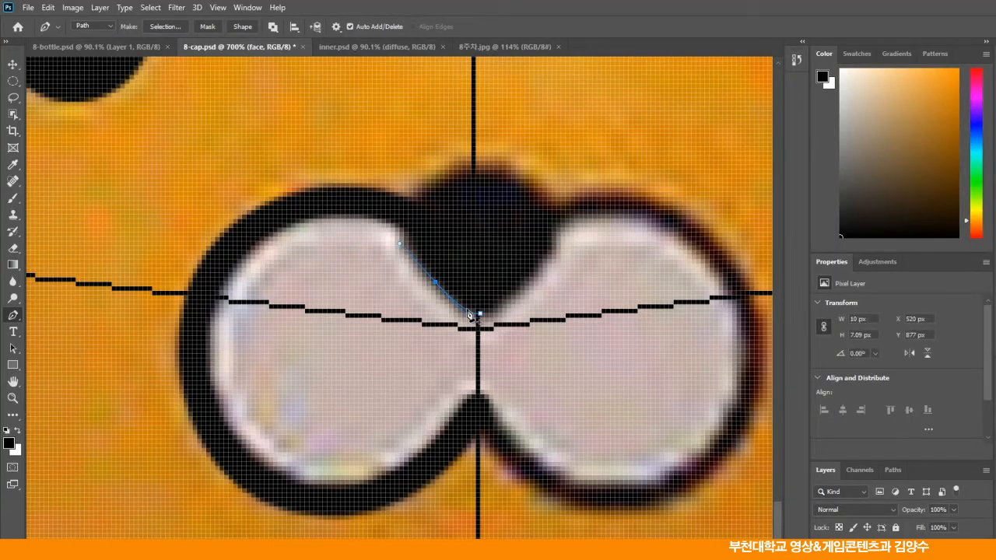
left_click(436, 283, "alt")
Continue the path around the nose's left side to its top center, and close it down the center line.
left_click_drag(412, 214, 425, 181)
left_click(413, 214)
left_click(414, 215, "alt")
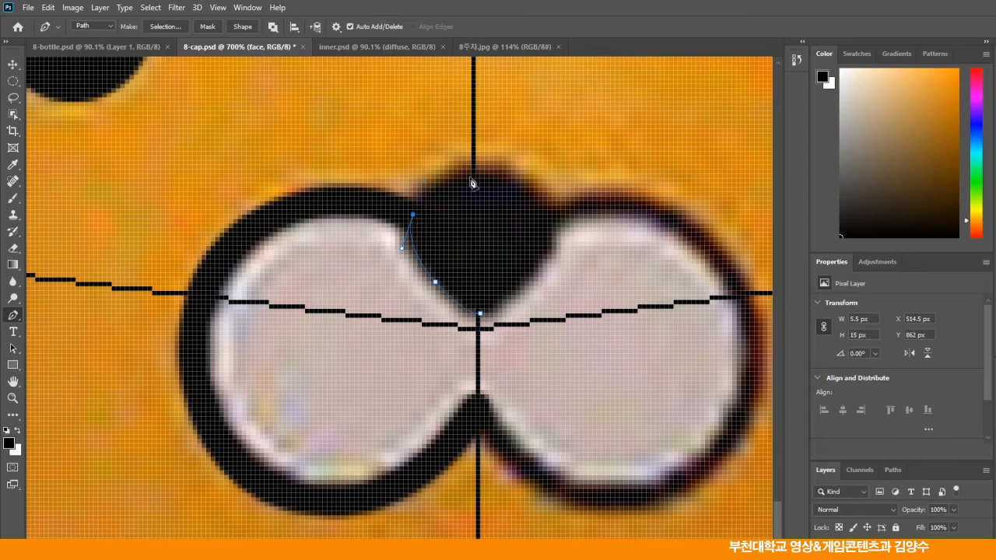
left_click_drag(475, 165, 526, 168)
left_click(476, 165, "alt")
left_click(481, 320)
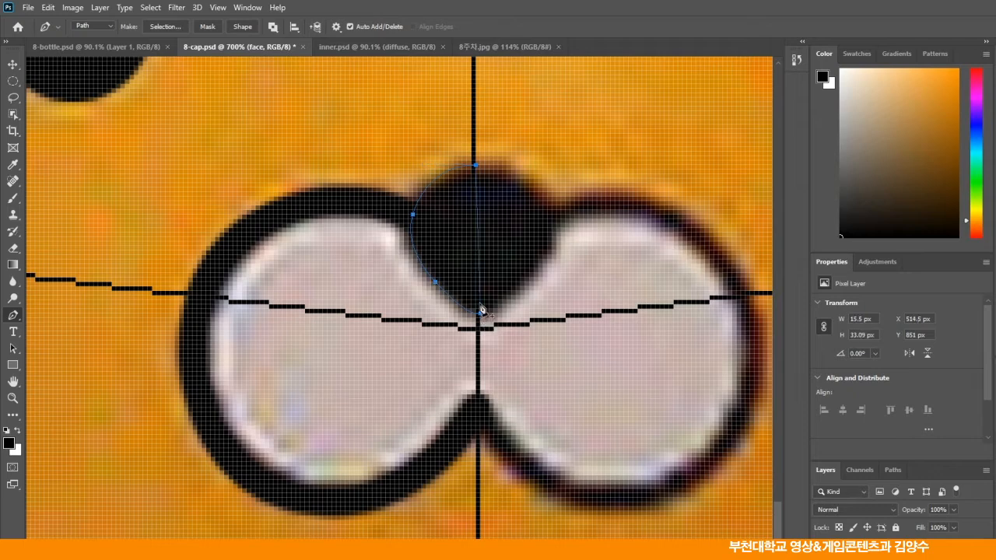
Load the left half-nose path as a selection.
left_click(14, 65)
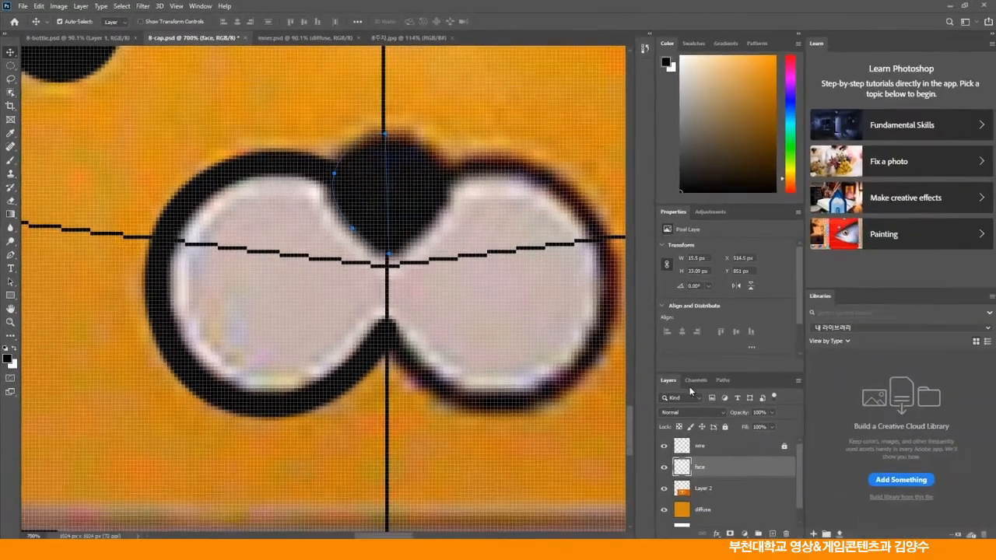
left_click(893, 470)
left_click(728, 534)
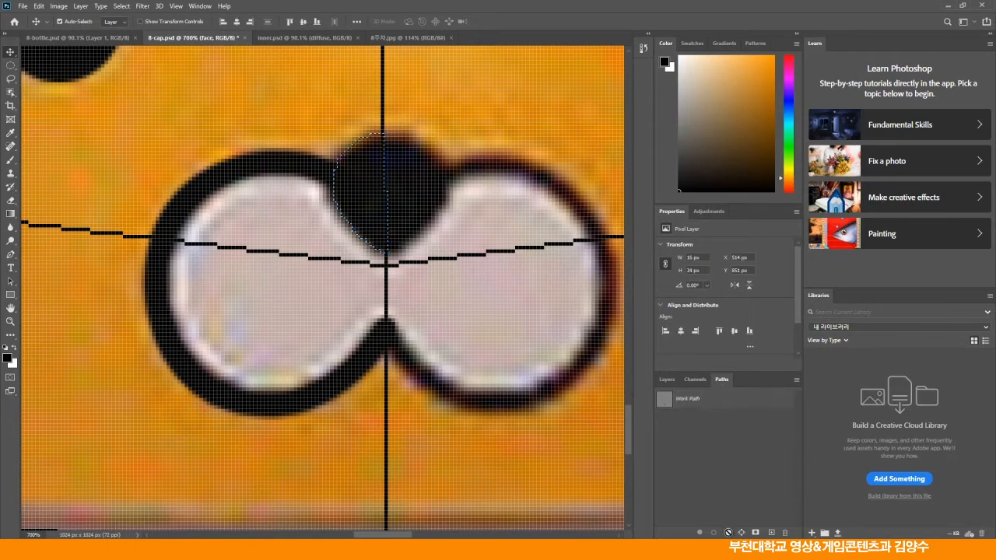
Fill the half-nose selection with black in Normal mode at 100% opacity, and deselect it.
left_click(39, 6)
left_click(70, 168)
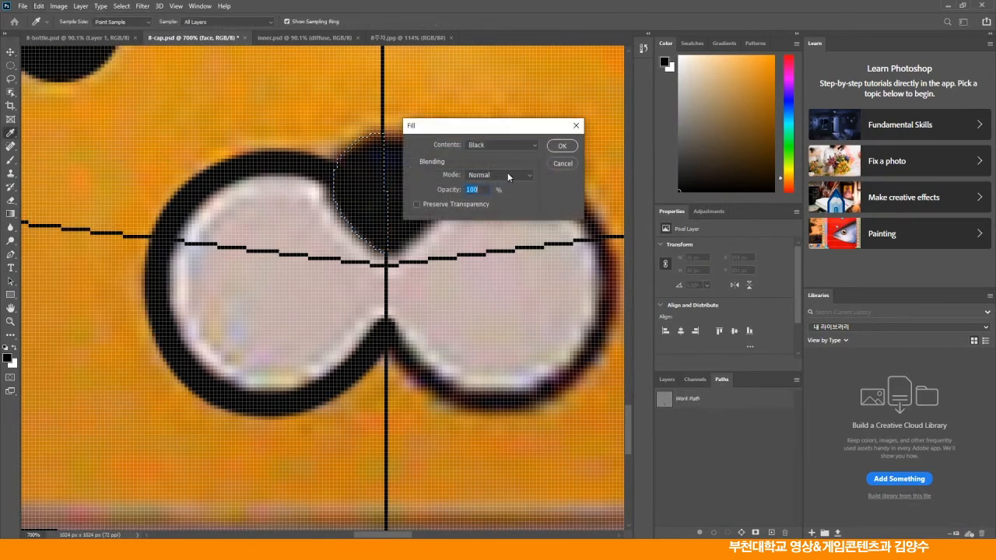
left_click(559, 147)
key("ctrl+shift+alt+n")
key("m")
key("ctrl+d")
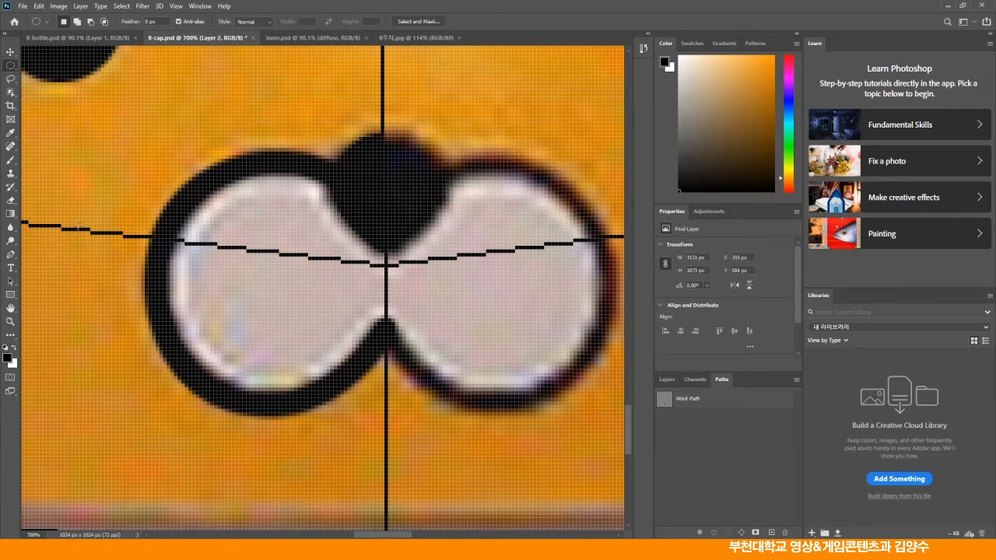
Hide the reference photo layer, Layer 2, so only the painted face shows over the orange base.
double_click(10, 322)
left_click(10, 308)
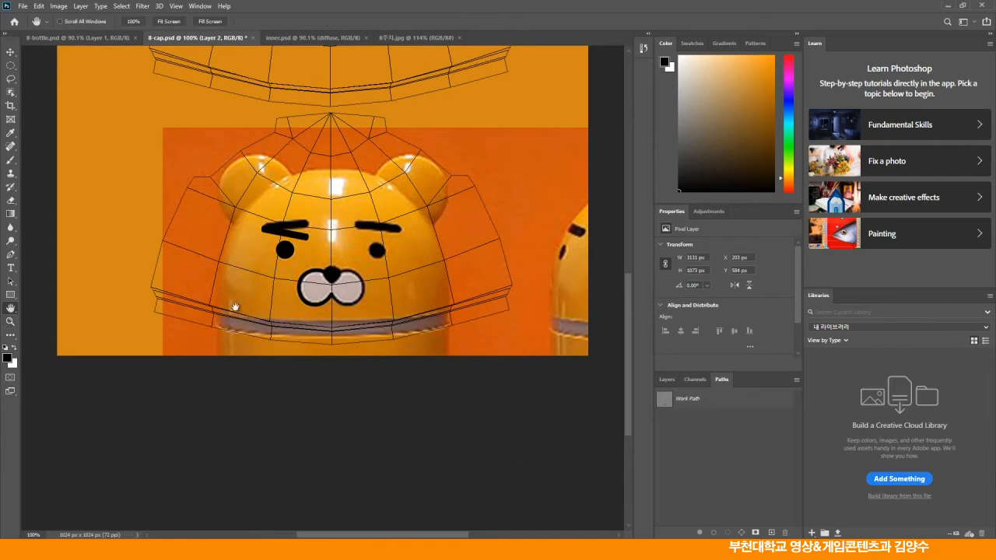
left_click(11, 53)
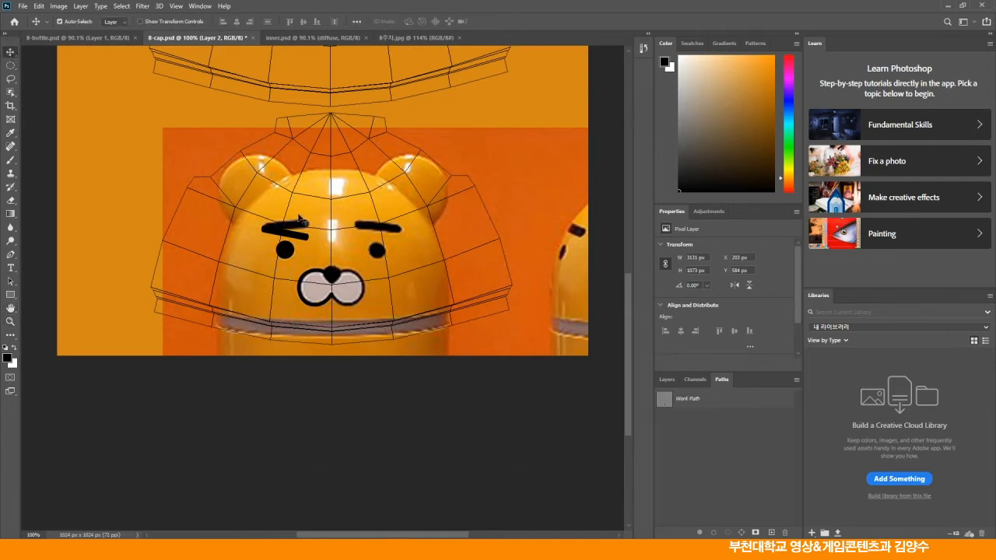
left_click(666, 380)
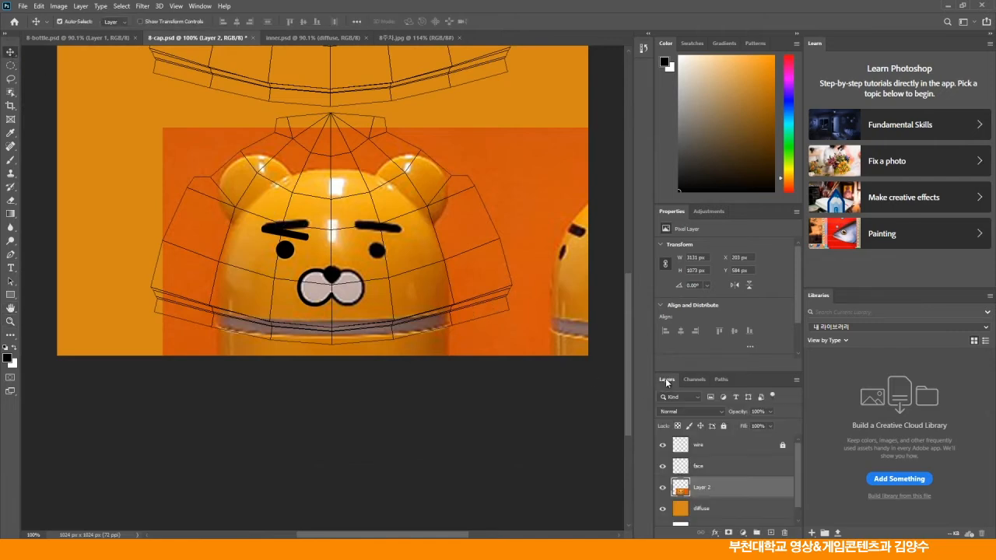
left_click(663, 488)
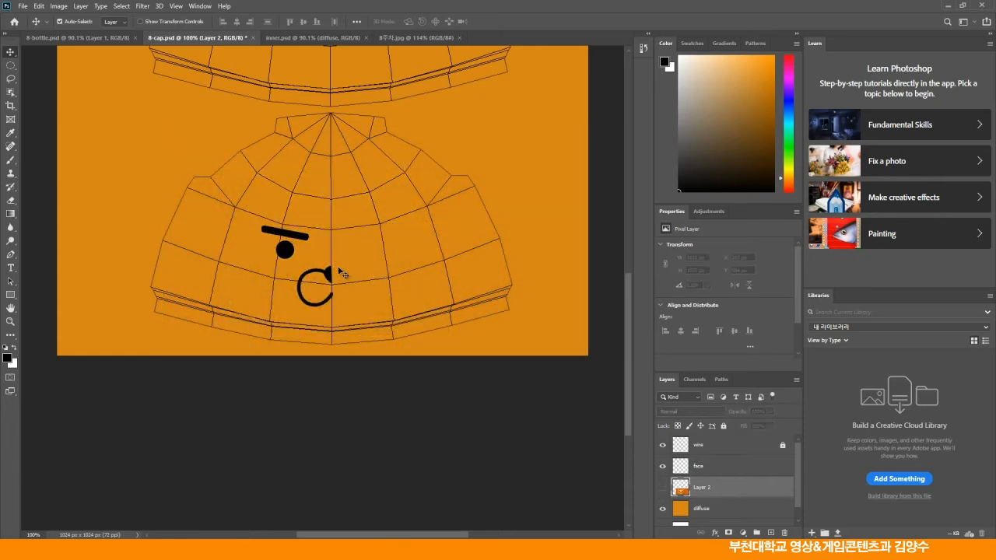
Duplicate the face layer.
left_click(729, 467)
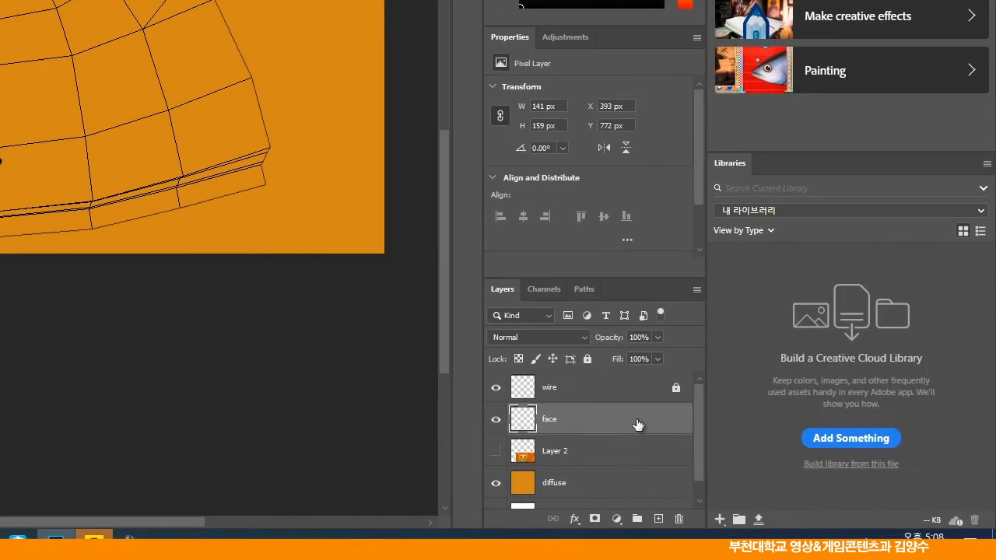
left_click_drag(732, 469, 763, 501)
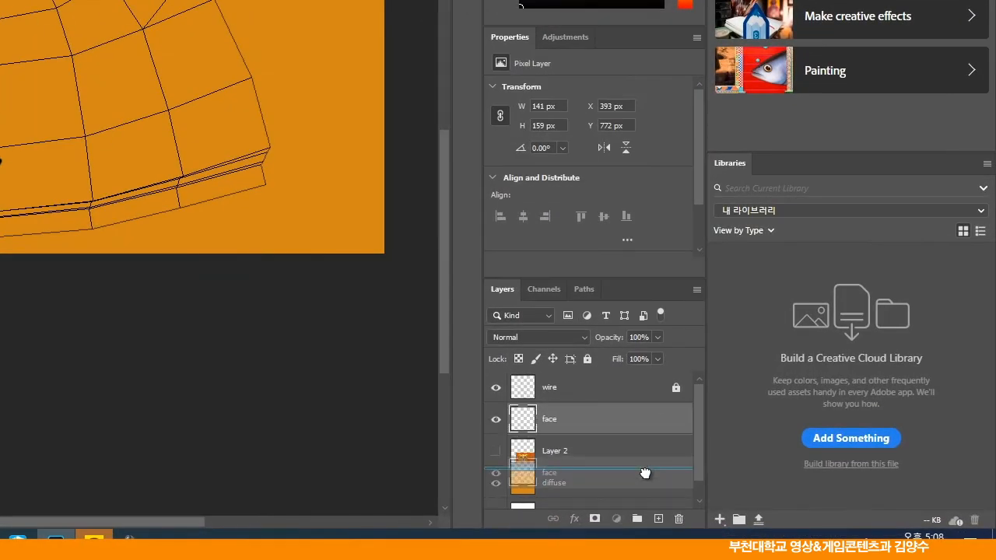
left_click_drag(646, 471, 655, 520)
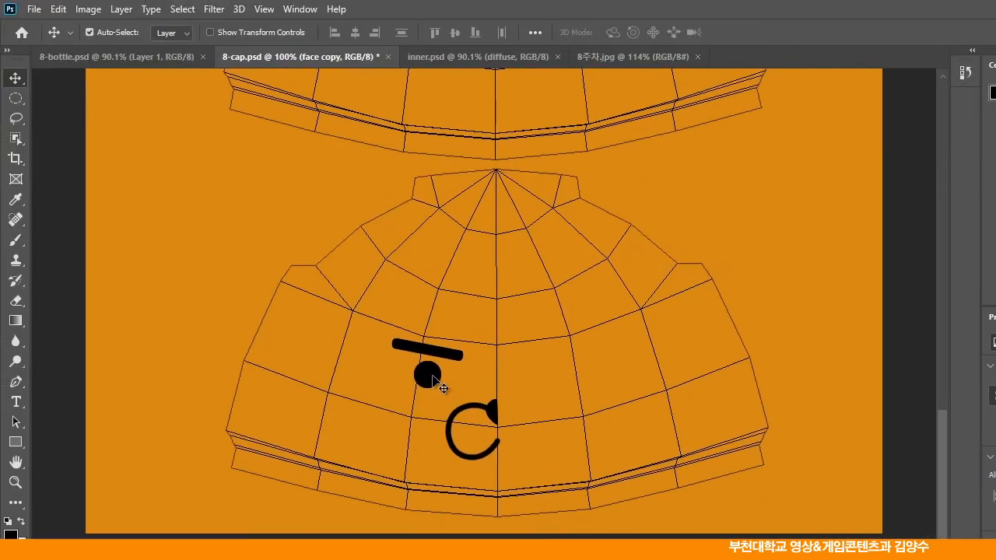
Move the duplicated half face to the right of the original and flip it horizontally.
left_click_drag(443, 384, 590, 380)
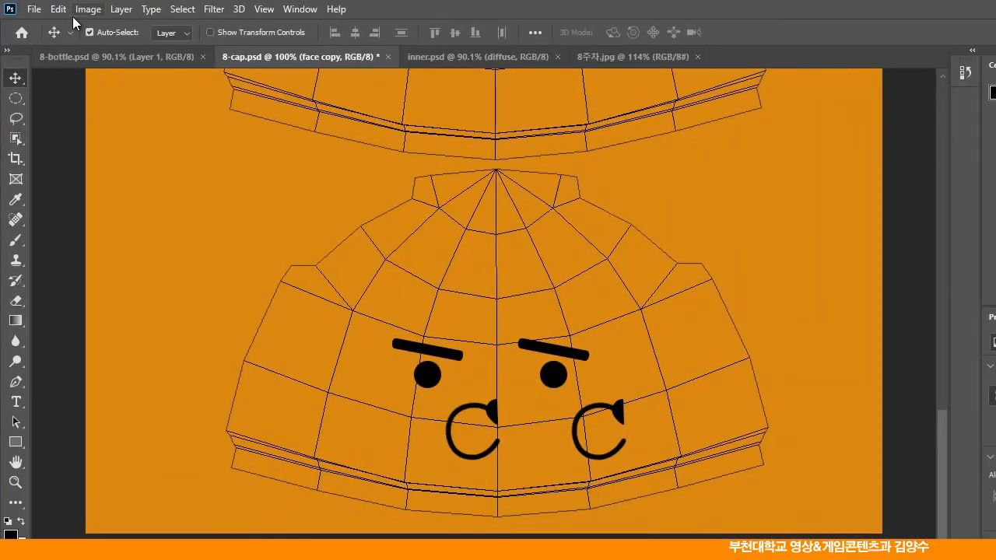
left_click(53, 9)
mouse_move(117, 364)
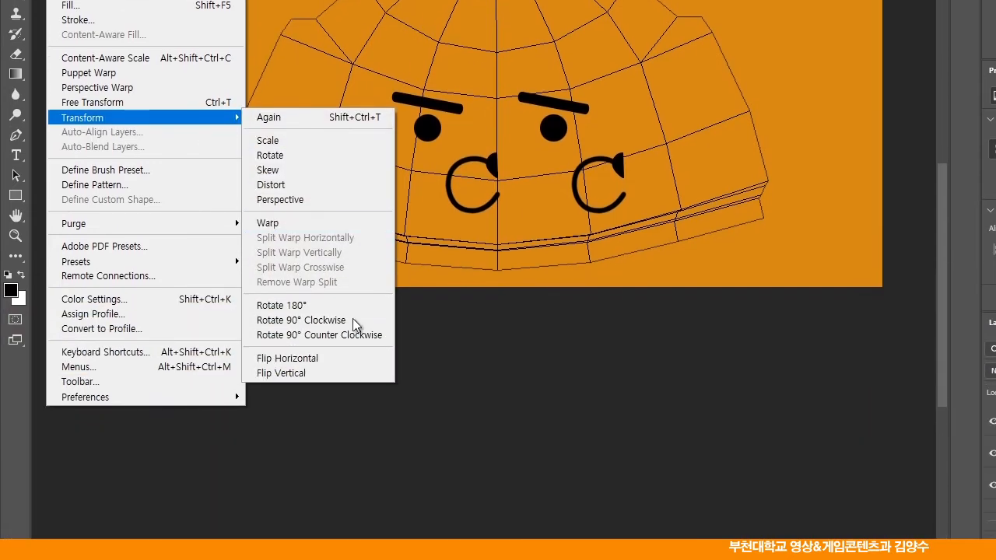
left_click(317, 349)
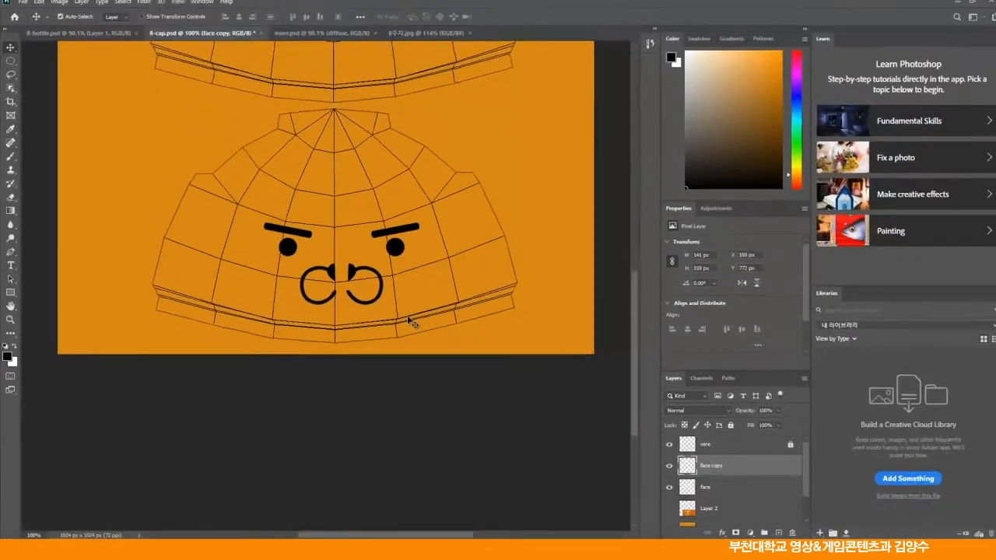
Nudge the mirrored half face left to X 524 px so both nose and muzzle halves join at the center line.
key("Left")
key("Left")
key("Left")
key("Left")
key("Left")
key("Left")
key("Left")
key("Left")
key("Left")
key("Left")
key("Left")
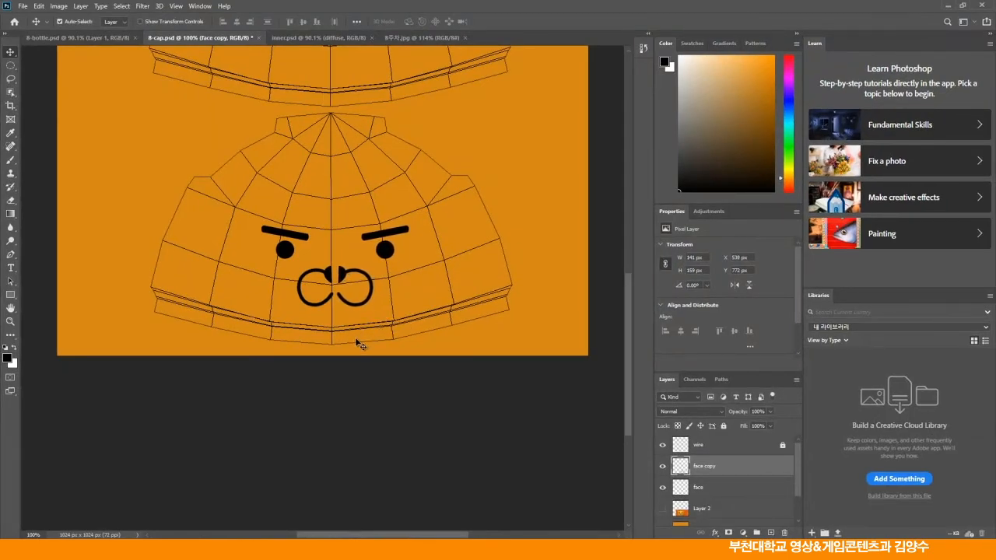
key("Left")
key("Left")
key("Left")
key("Left")
key("Left")
key("Left")
key("Left")
key("Left")
key("Left")
key("Left")
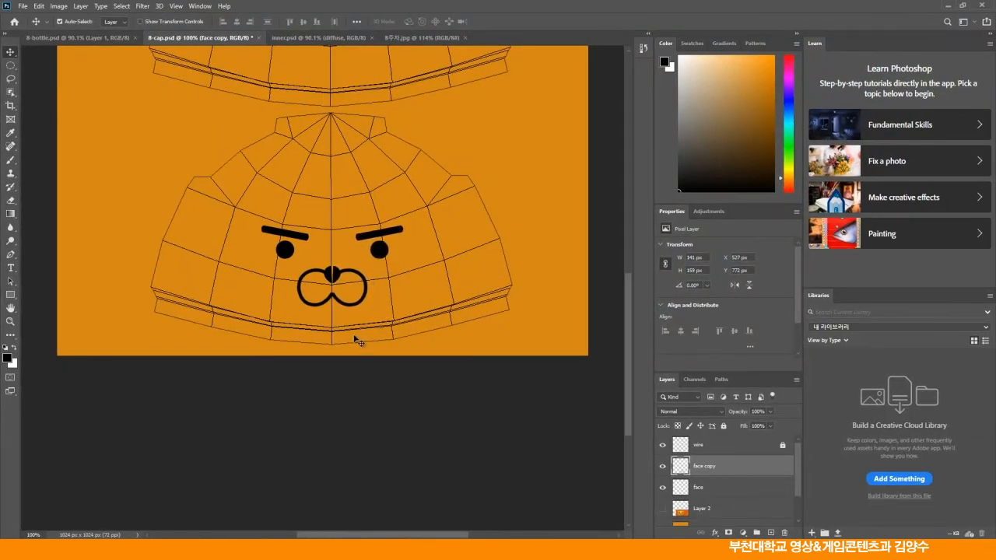
key("Left")
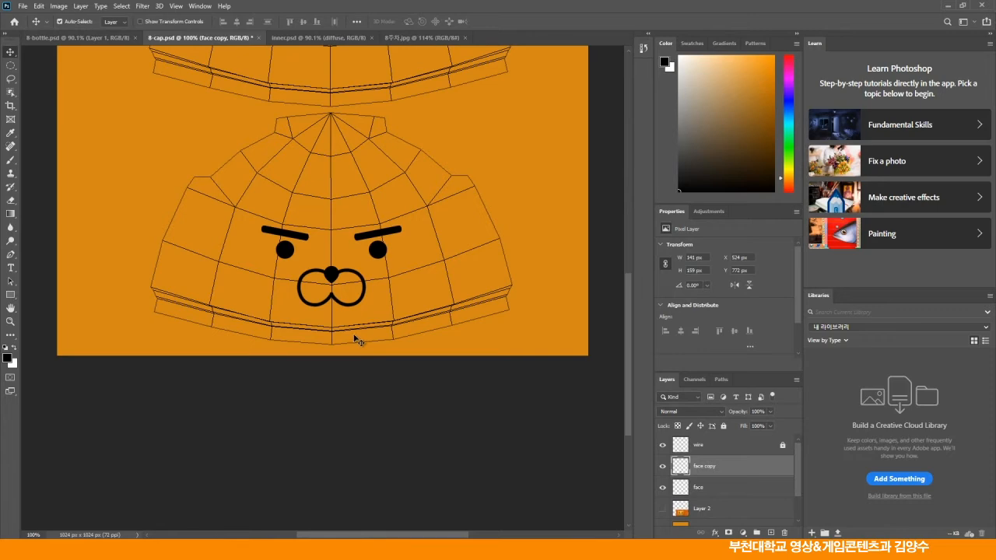
Inspect the joined face up close and save 8-cap.psd.
left_click(13, 320)
left_click_drag(327, 304, 333, 326)
left_click(12, 54)
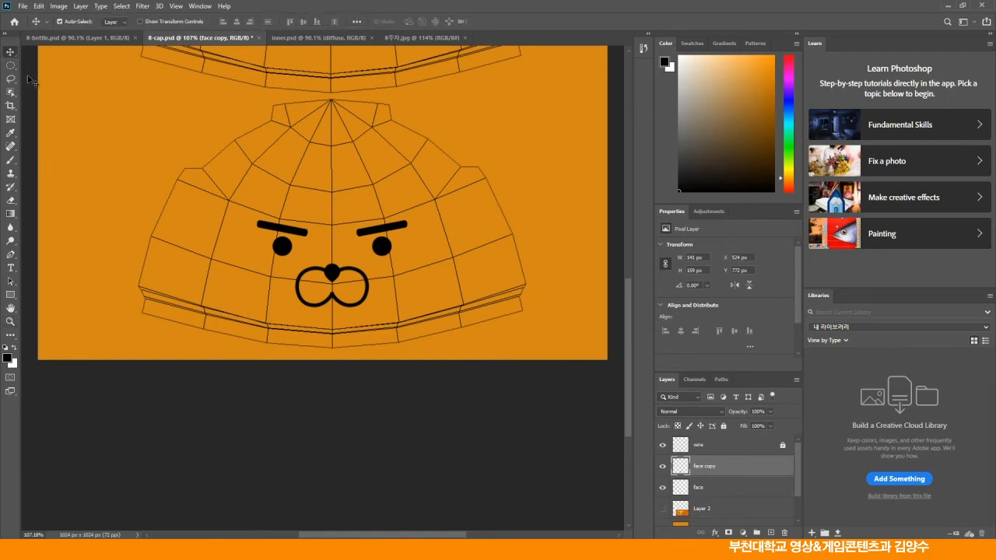
left_click(23, 6)
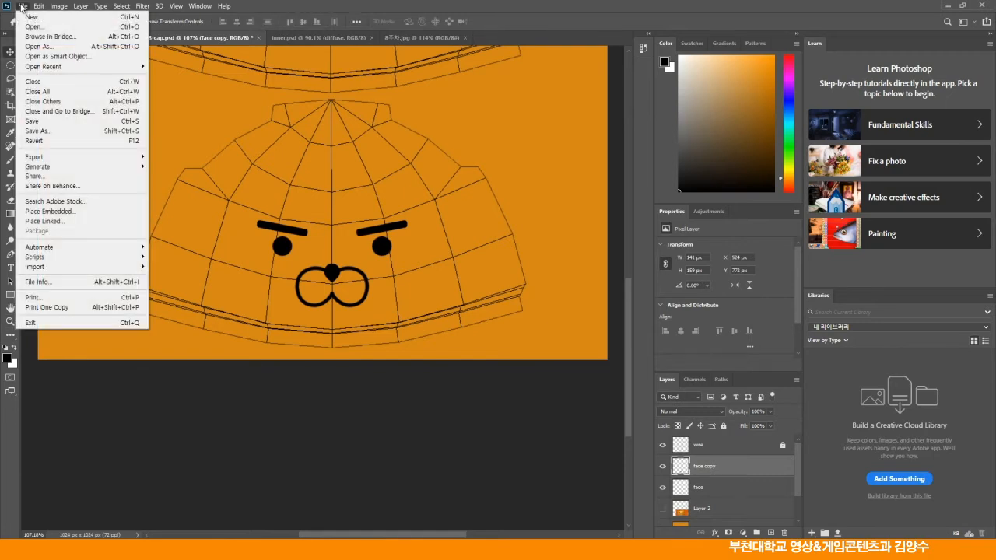
left_click(49, 123)
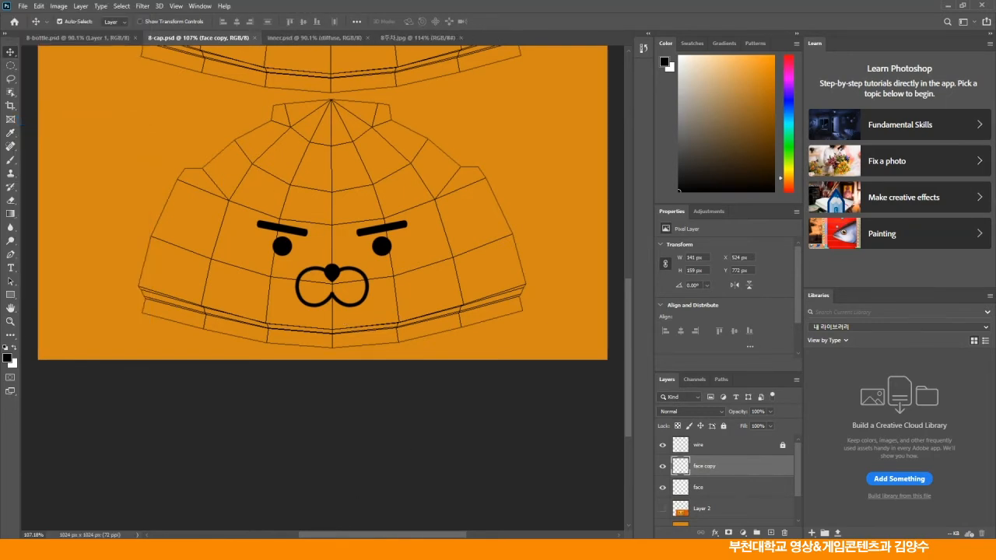
Switch to 3ds Max and render the Front view to check the face on the cap, closing the render and deselecting the plane.
key("alt+Tab")
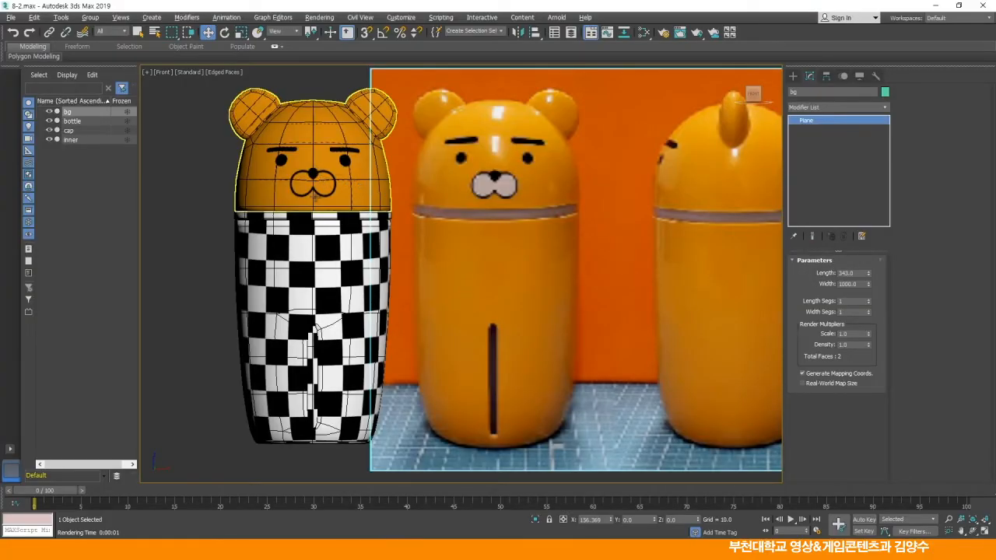
key("F10")
left_click(445, 141)
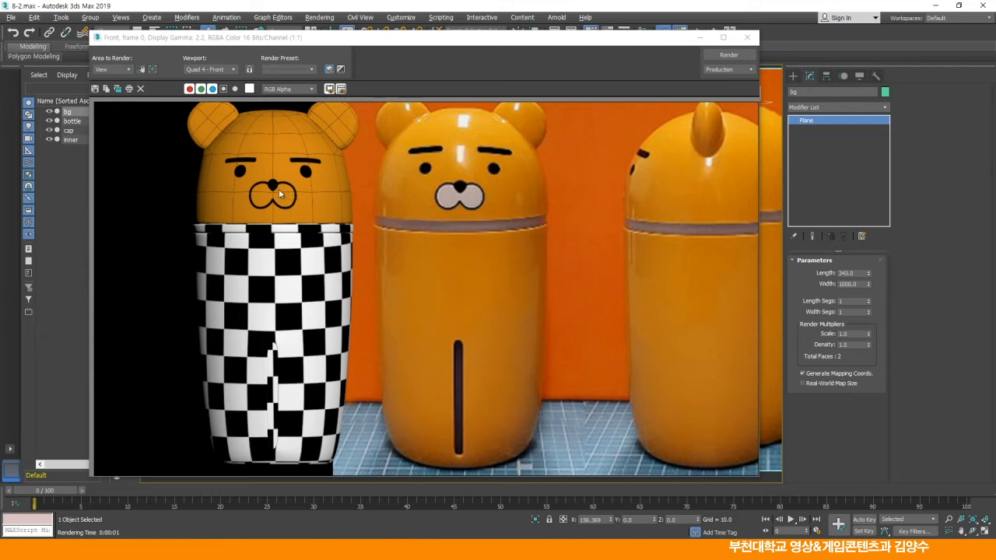
left_click(747, 38)
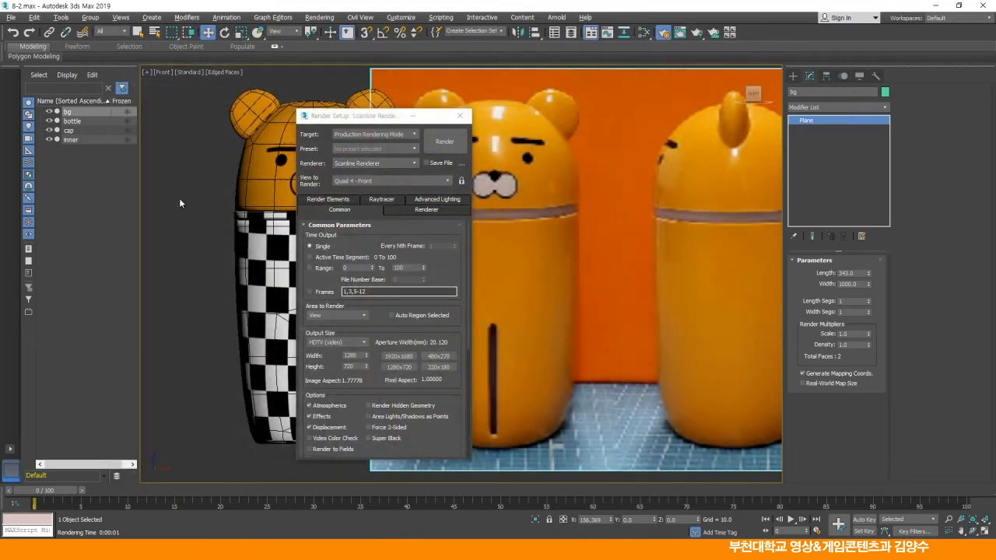
left_click(202, 251)
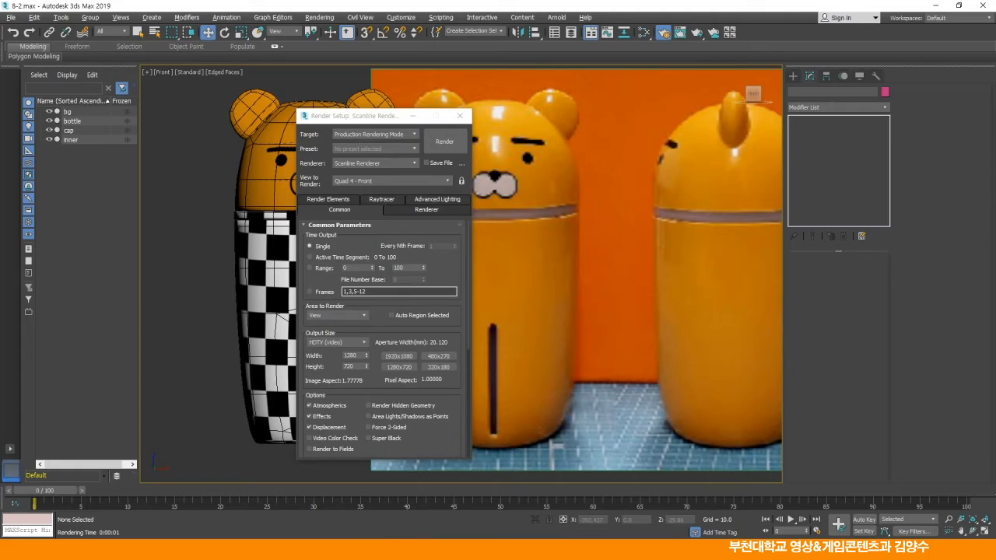
Switch to Photoshop and erase the left eye from the face layer of 8-cap.psd using a circular selection.
key("alt+Tab")
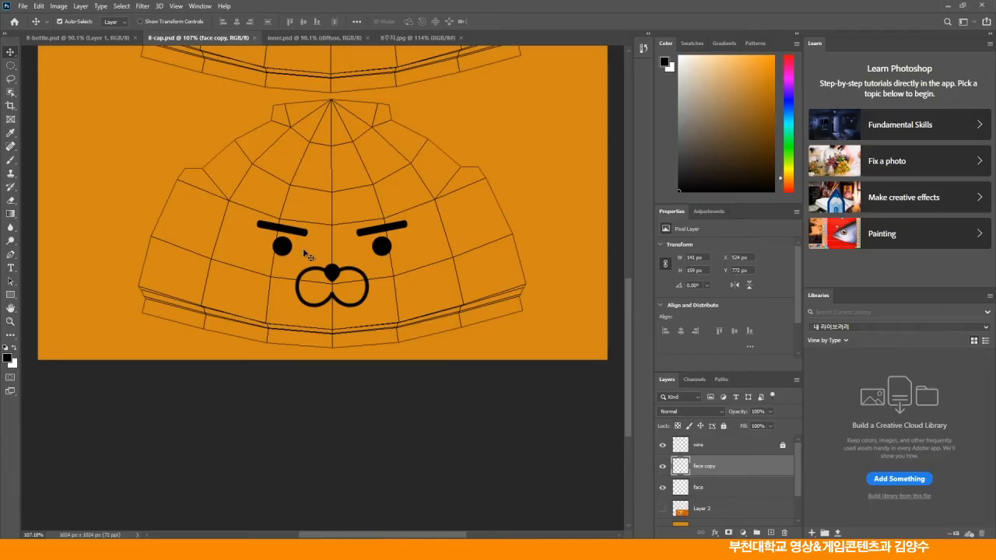
left_click(679, 487)
left_click(10, 322)
left_click_drag(267, 260, 309, 377)
left_click_drag(307, 301, 306, 296)
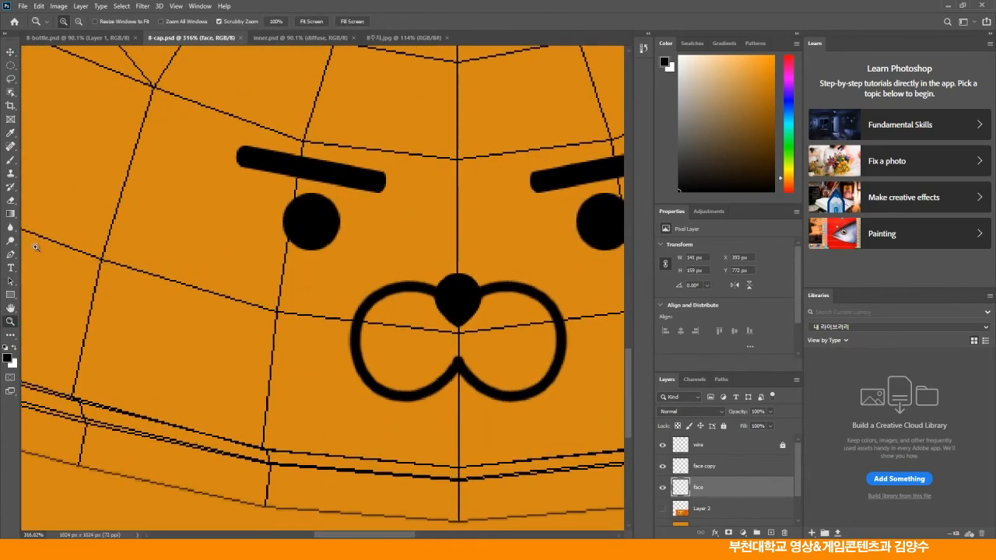
left_click(10, 309)
left_click_drag(244, 273, 217, 300)
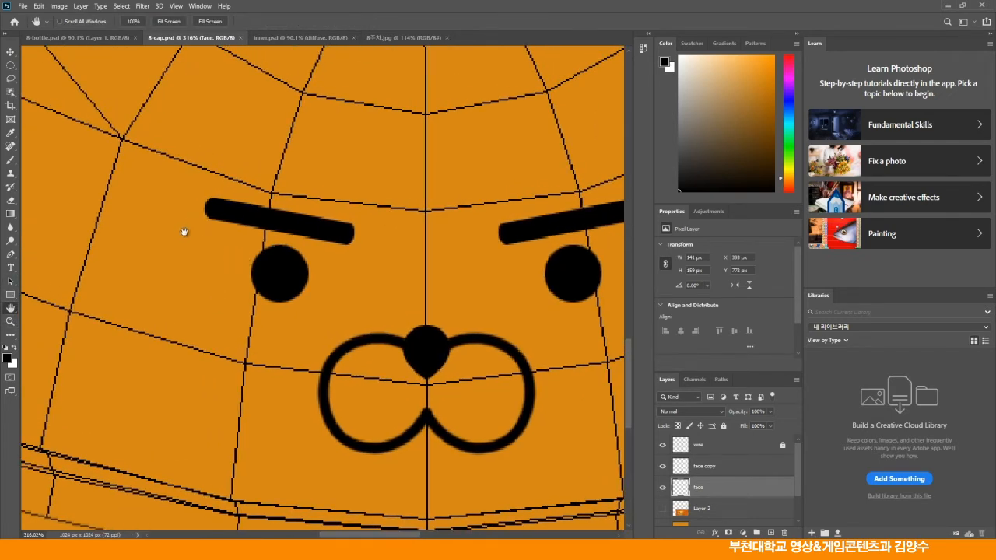
left_click(11, 66)
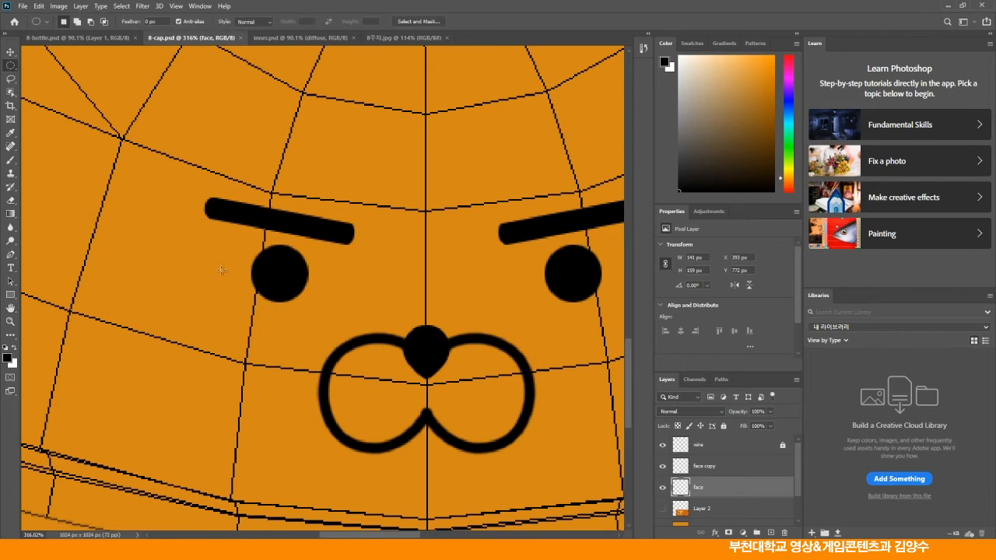
left_click_drag(279, 271, 318, 282)
key("Delete")
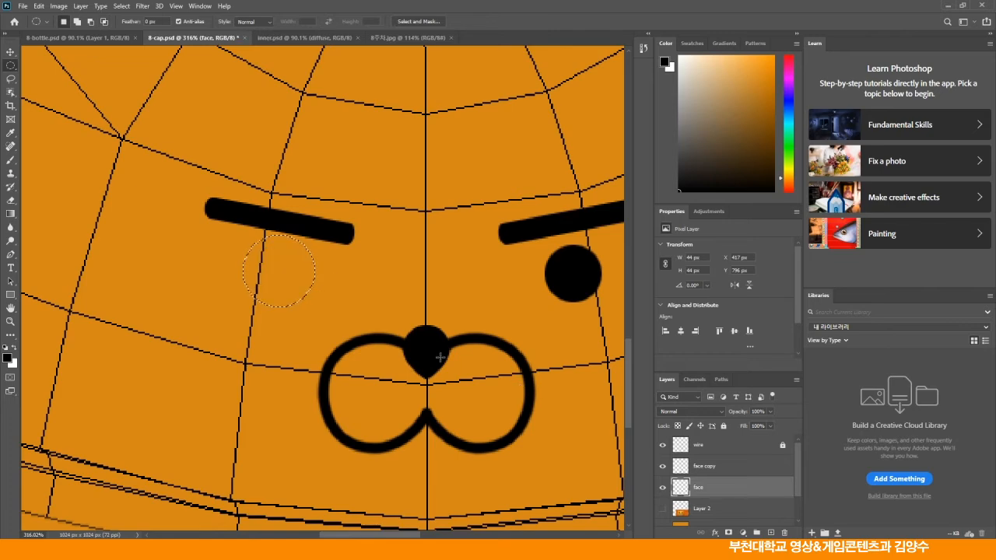
key("ctrl+d")
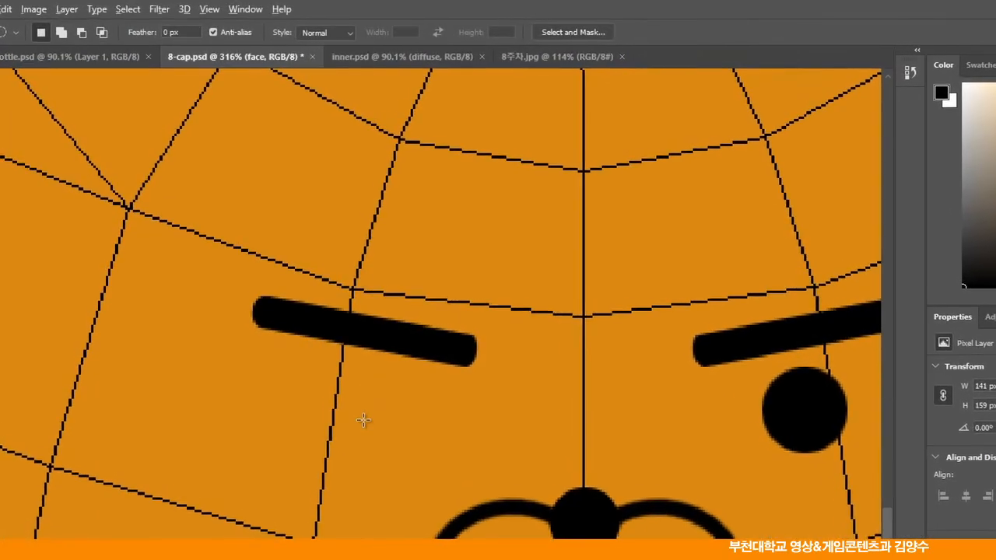
Make a circular selection about 29 px wide under the left eyebrow and fill it with black as a smaller eye.
left_click_drag(279, 277, 294, 297)
left_click_drag(387, 445, 398, 455)
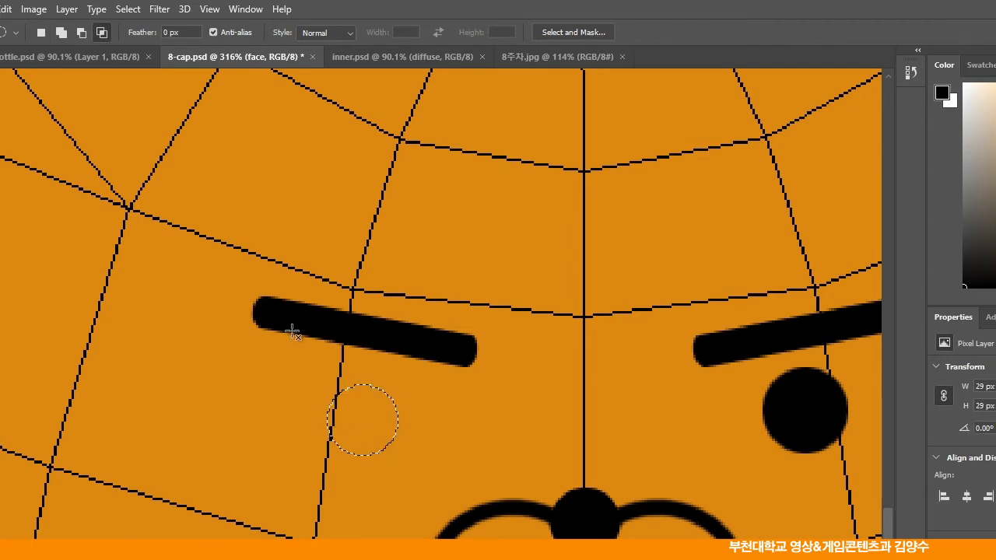
left_click(8, 10)
left_click(57, 252)
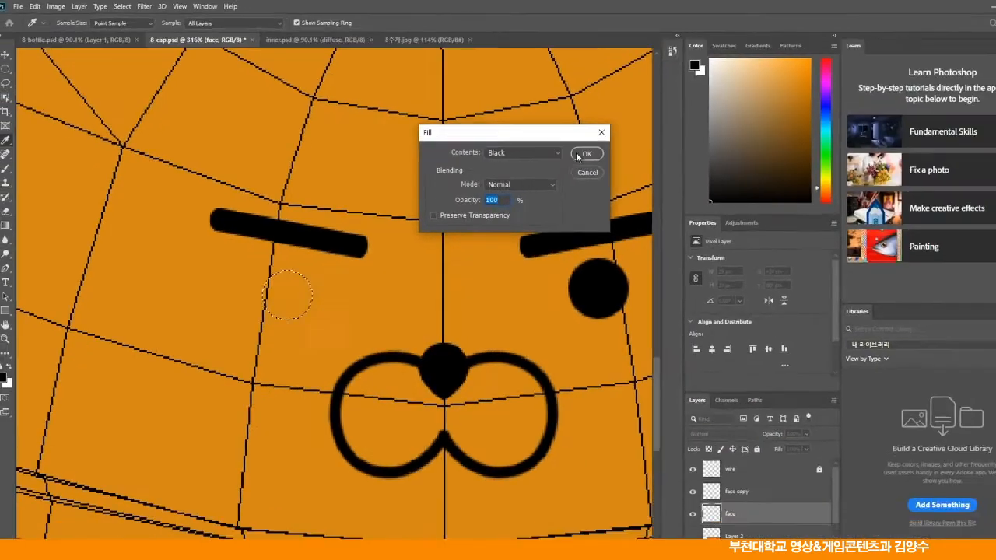
left_click(580, 154)
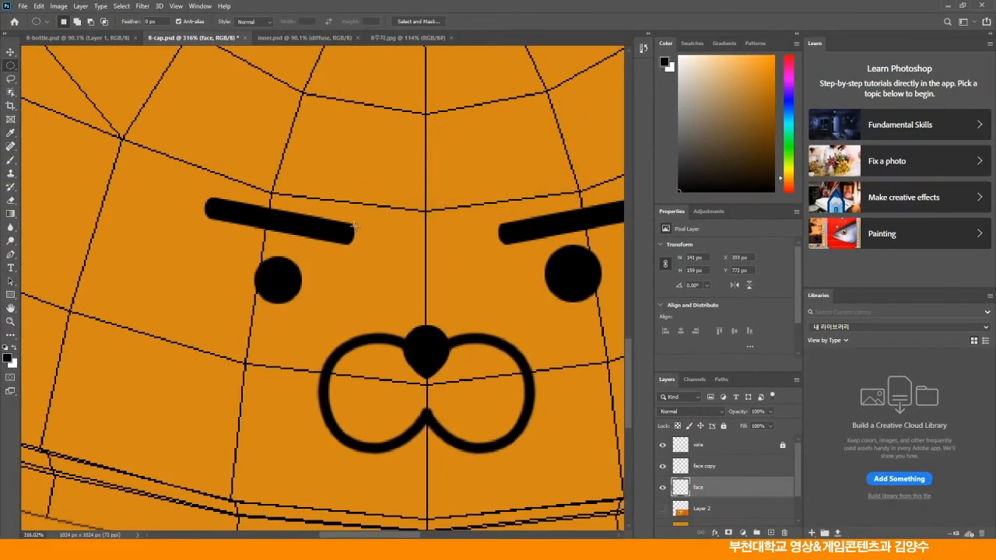
Delete the face copy layer holding the old mirrored half.
scroll(469, 252, "right", 3)
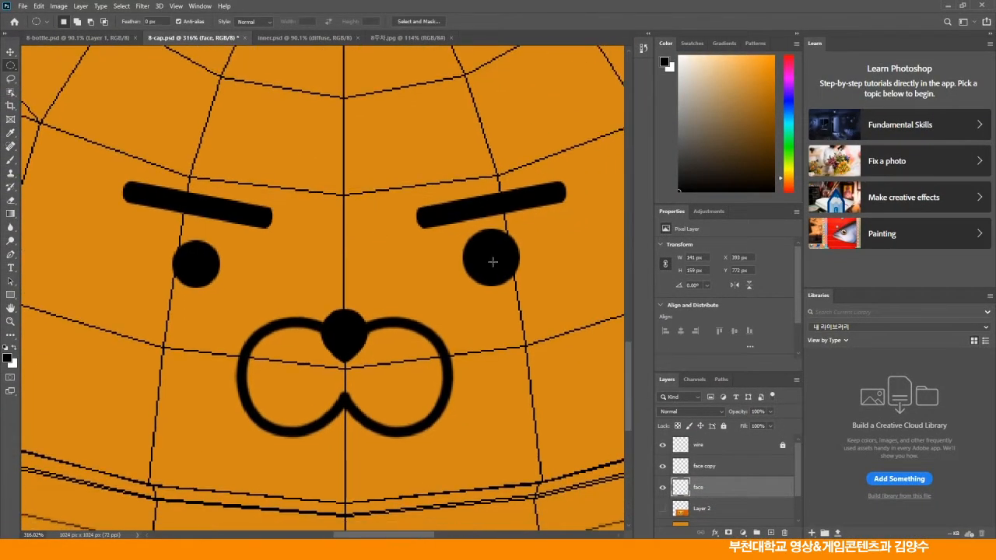
left_click(716, 467)
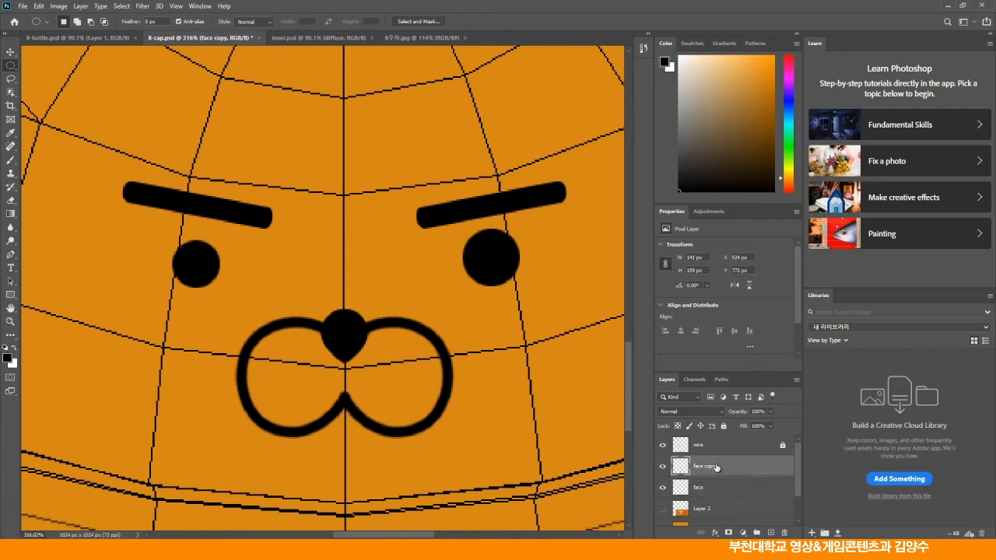
left_click(786, 533)
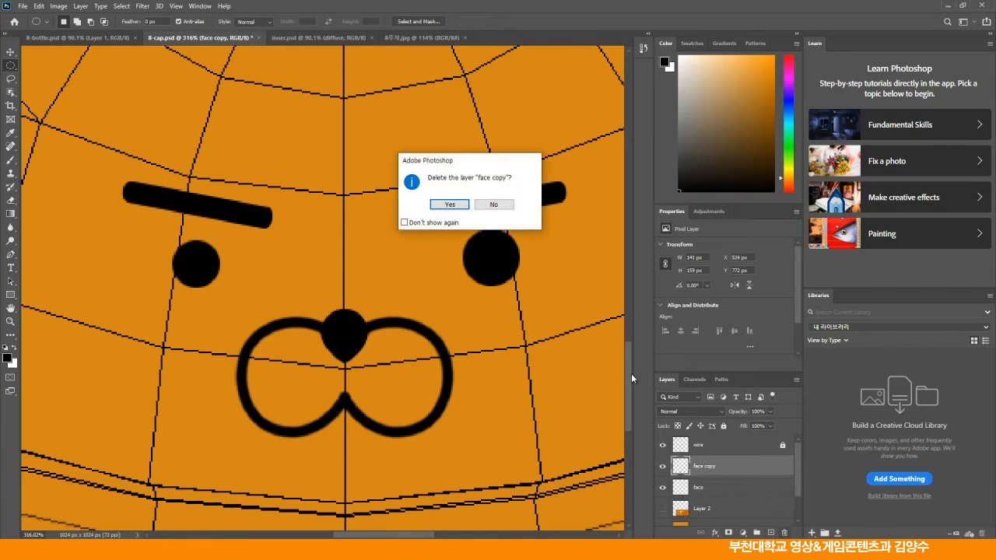
left_click(450, 204)
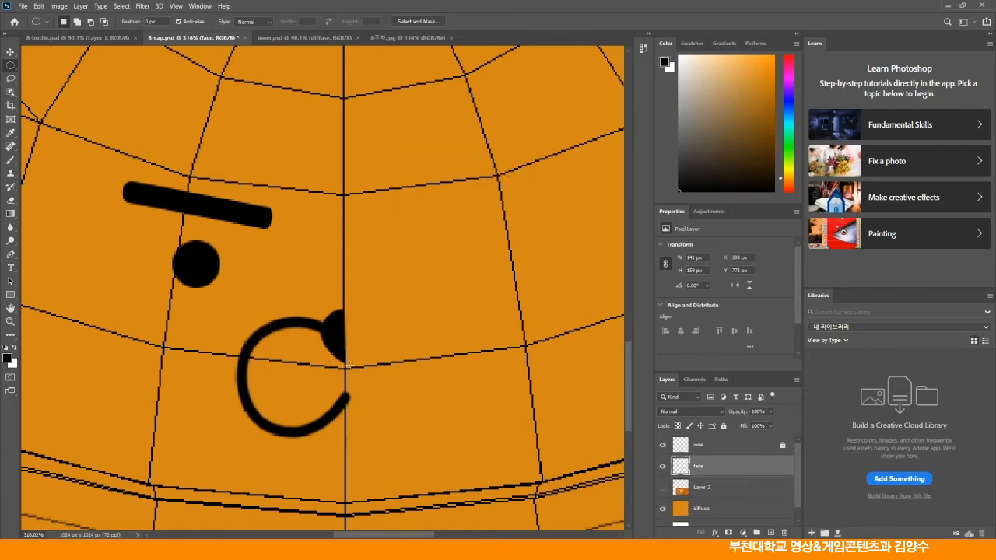
Create a new layer and place it directly below the face layer.
left_click_drag(323, 389, 342, 302)
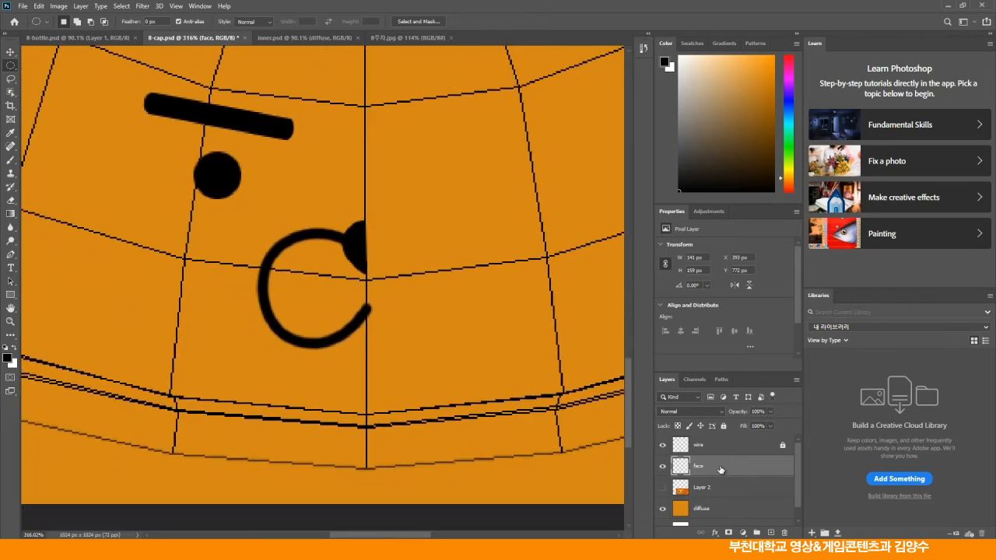
left_click(796, 380)
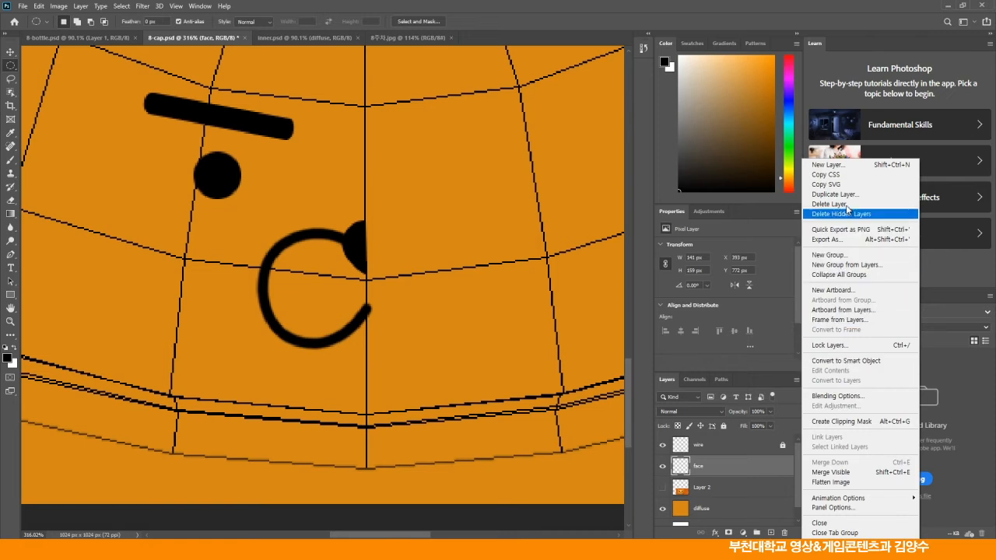
left_click(839, 167)
left_click(582, 165)
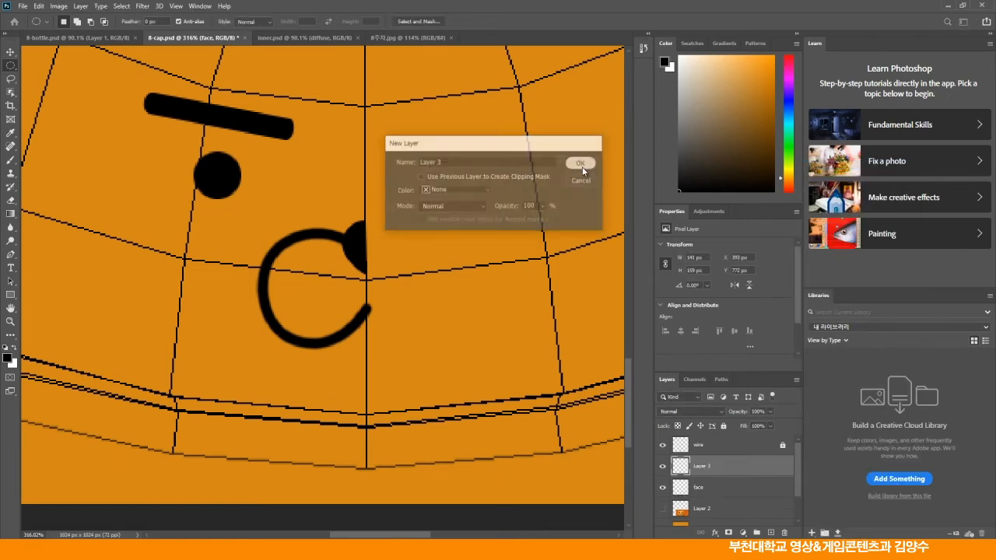
left_click_drag(734, 471, 727, 487)
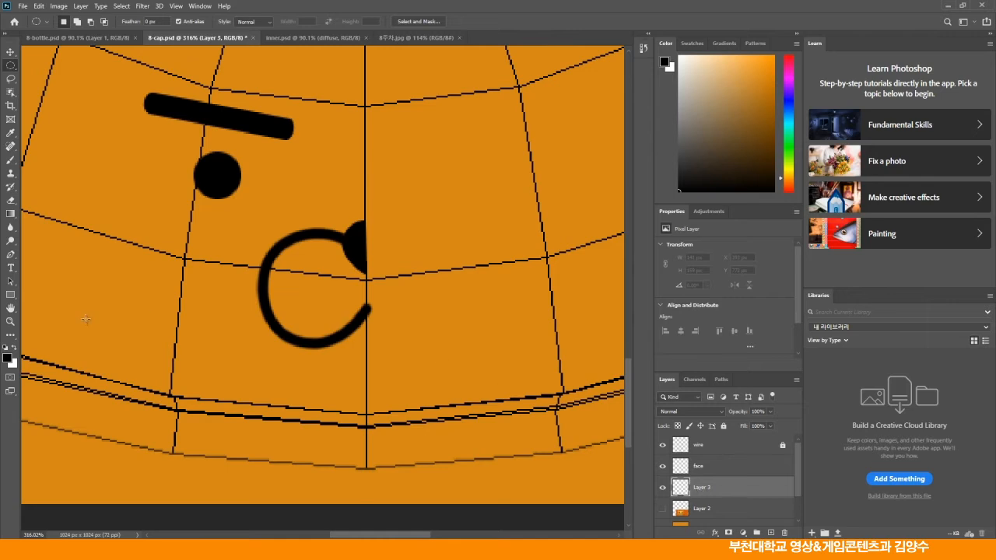
Outline the inside of the left muzzle half with the Lasso on the new layer and fill it with white.
left_click(14, 326)
left_click(270, 315)
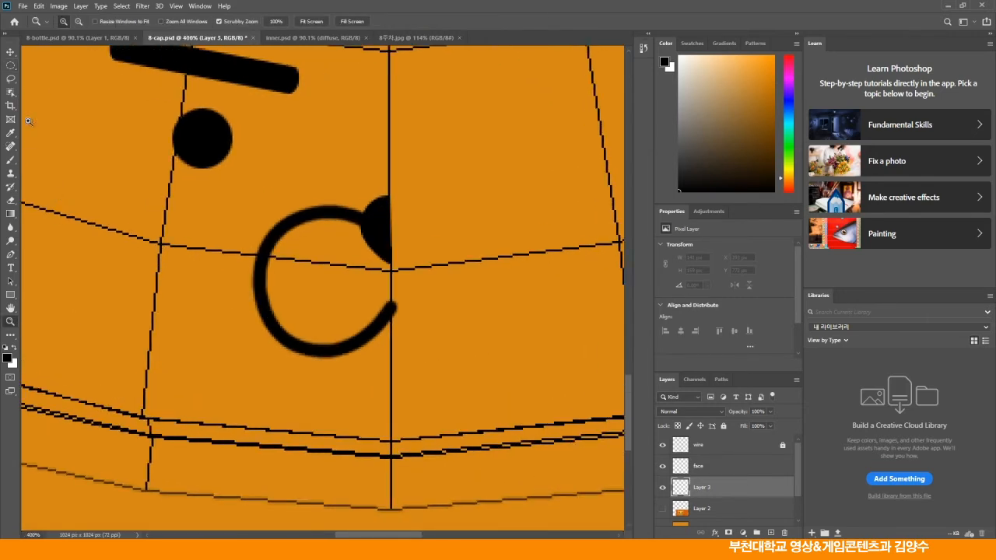
left_click(11, 79)
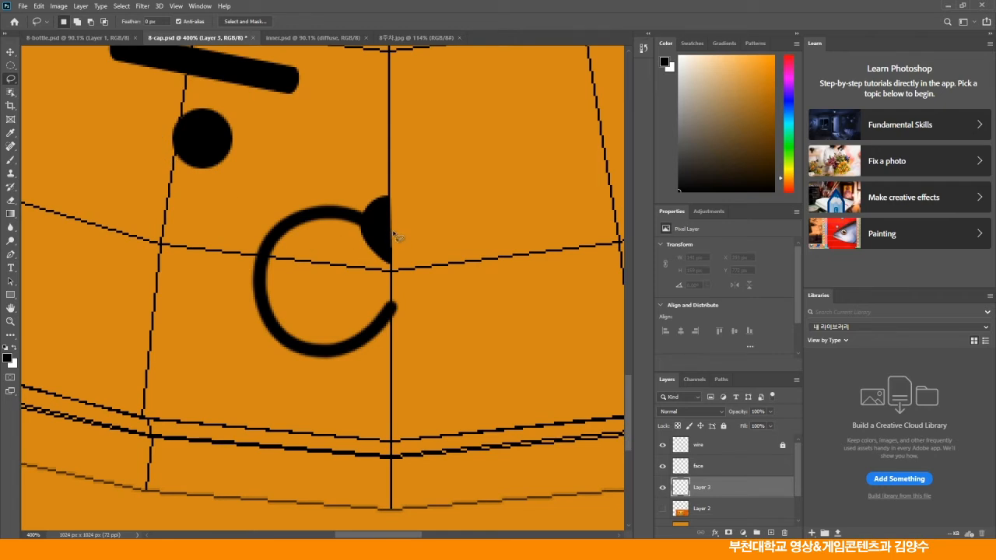
mouse_move(399, 235)
left_mouse_down()
mouse_move(351, 216)
mouse_move(295, 219)
mouse_move(274, 239)
mouse_move(261, 278)
mouse_move(271, 322)
mouse_move(302, 351)
mouse_move(351, 350)
mouse_move(399, 300)
mouse_move(400, 233)
left_mouse_up()
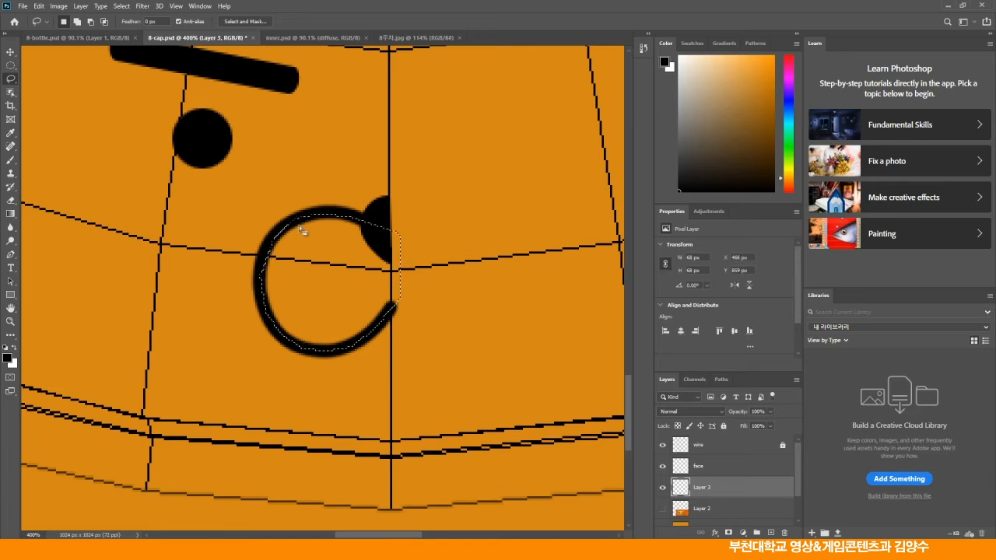
left_click(38, 5)
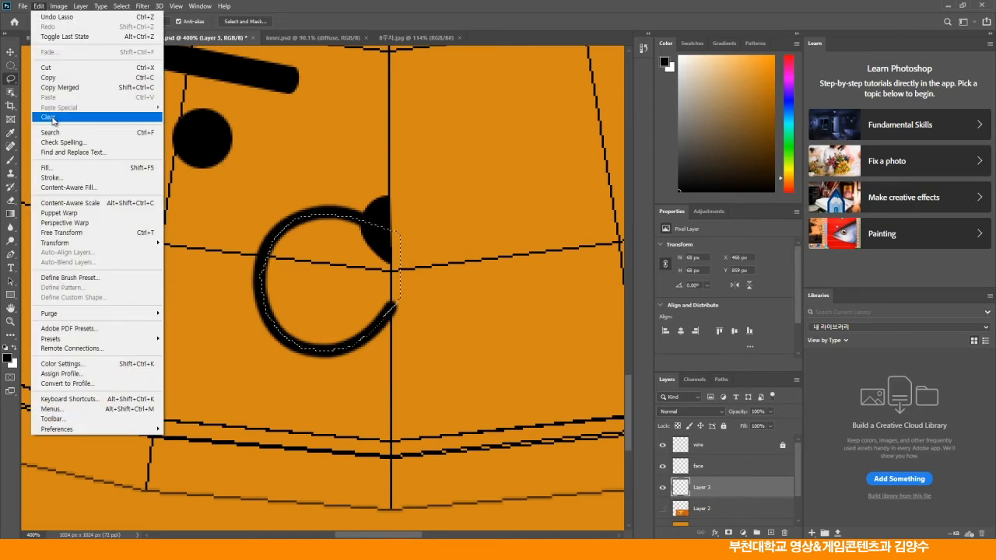
left_click(51, 169)
left_click(502, 145)
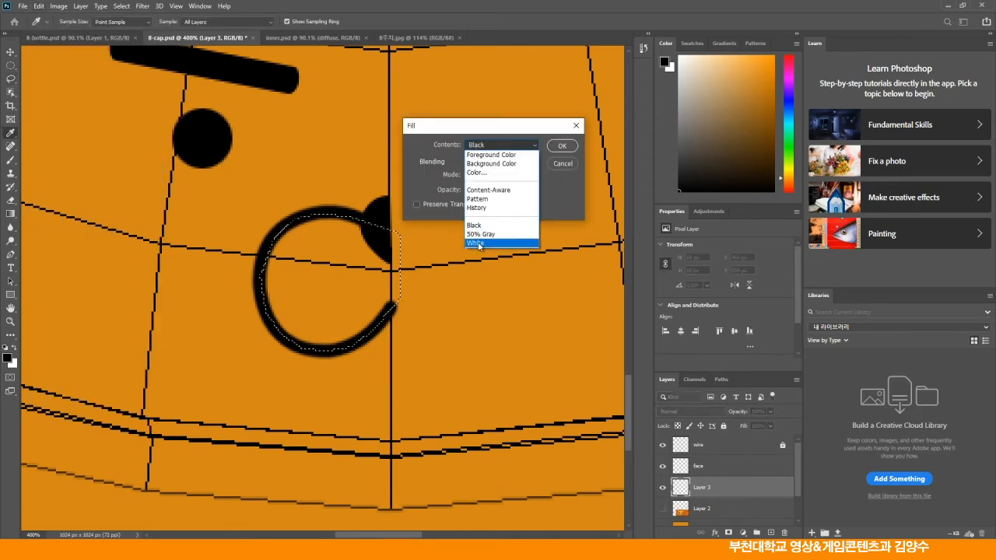
left_click(479, 246)
key("Return")
key("ctrl+d")
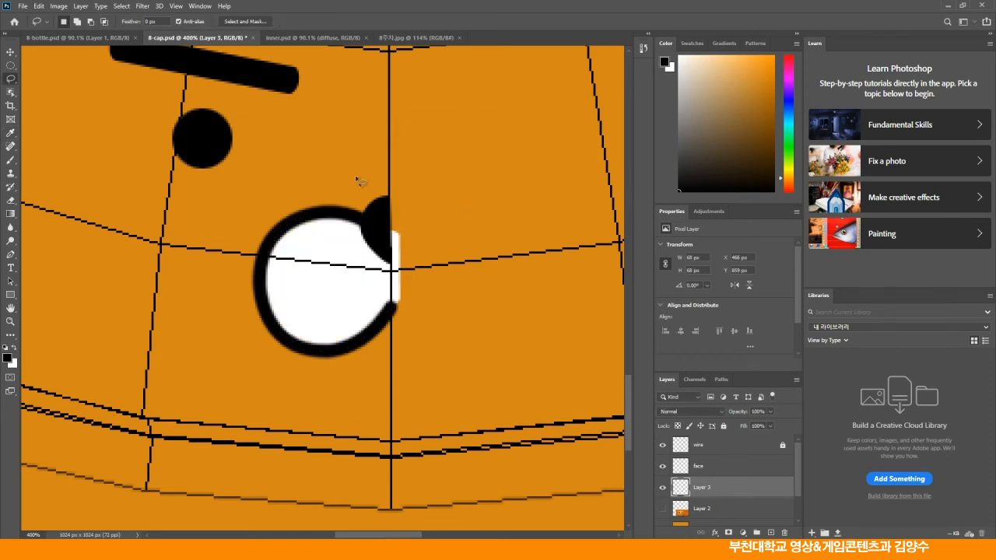
Trim the white fill that extends past the center line using a rectangular selection.
left_click_drag(11, 66, 47, 67)
left_click_drag(434, 192, 396, 331)
key("Delete")
key("ctrl+d")
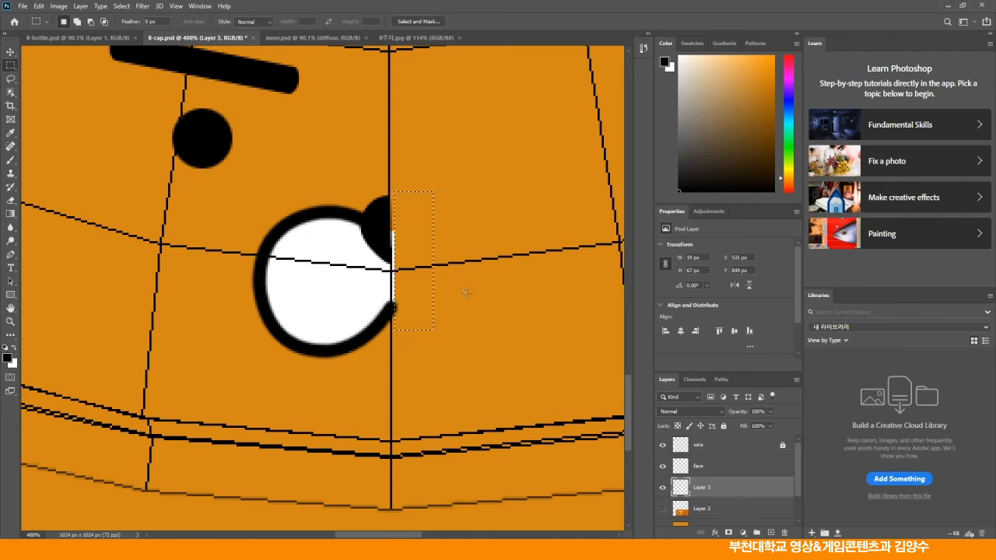
Return the view to 100% and rename the muzzle fill layer as white.
key("v")
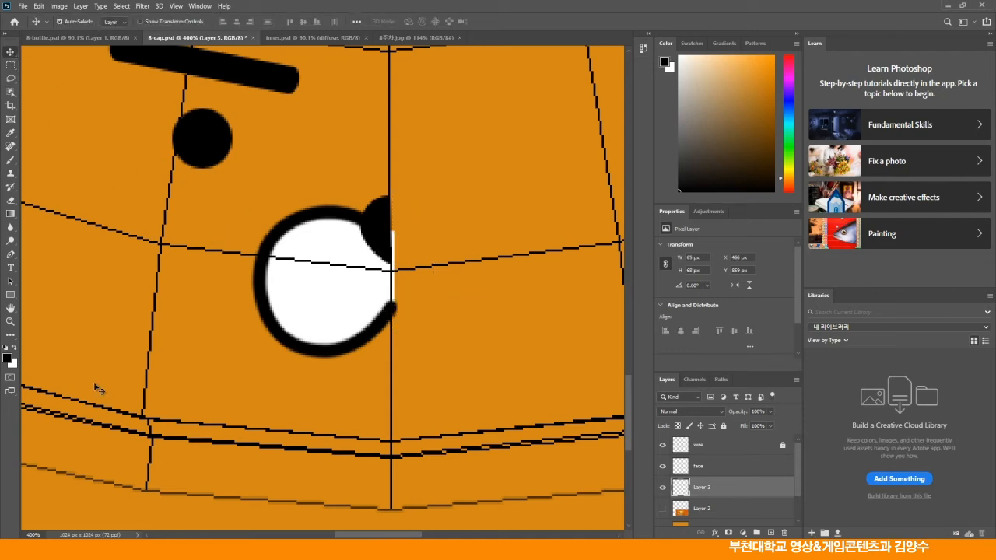
double_click(10, 322)
key("v")
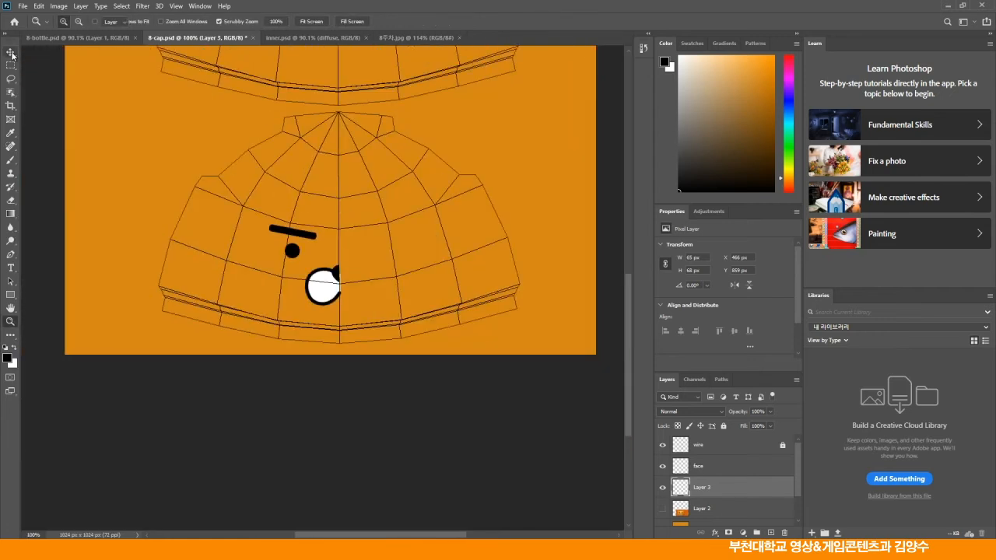
left_click(706, 468)
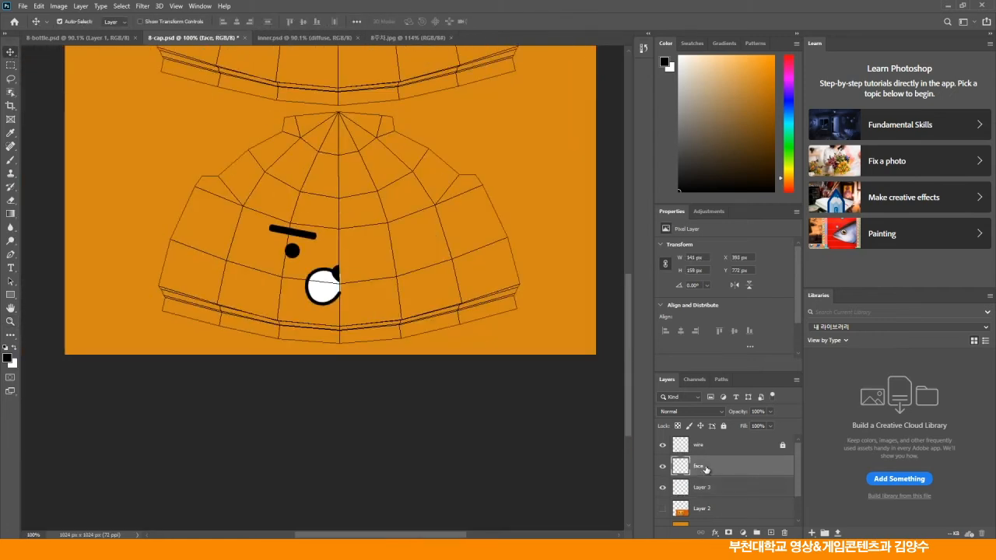
left_click(708, 489)
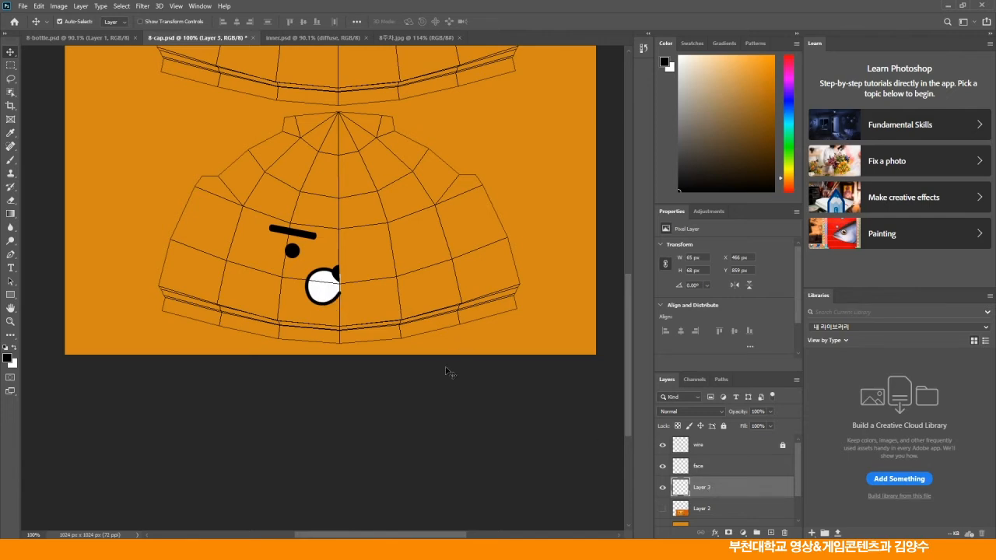
double_click(702, 489)
left_click(745, 470)
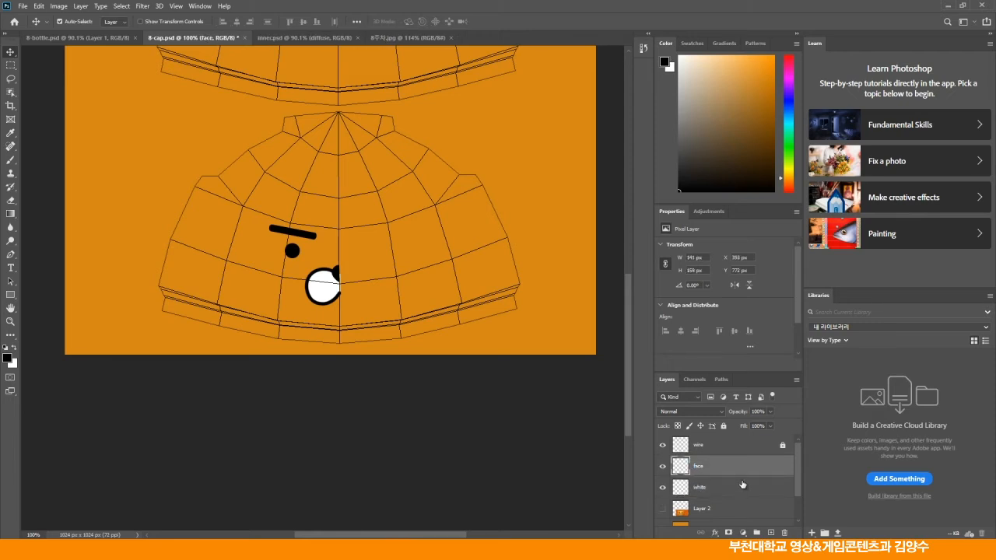
Hide the wire, diffuse and bg layers and merge the visible face and white layers into one.
left_click(663, 446)
left_click_drag(795, 467, 800, 500)
left_click(663, 495)
left_click(663, 516)
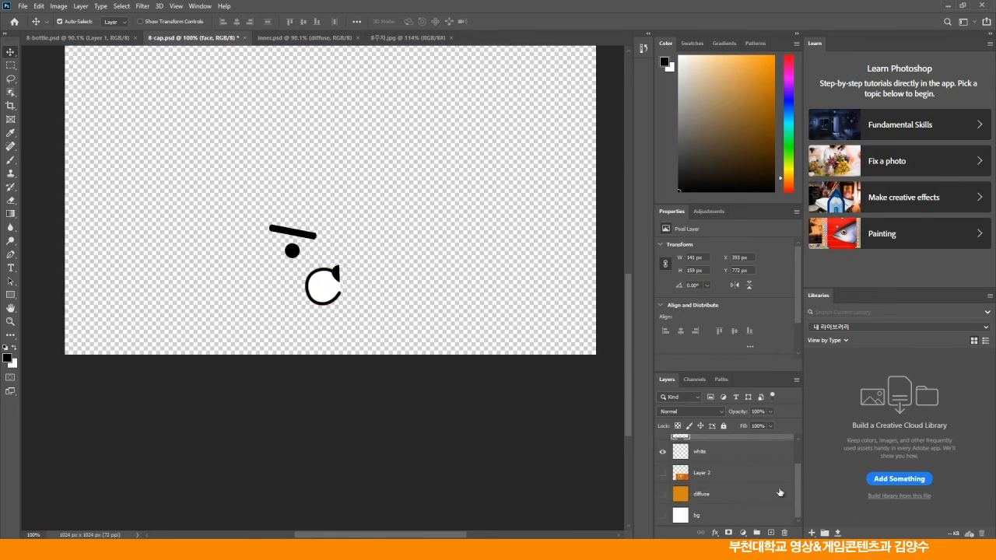
left_click_drag(799, 488, 798, 467)
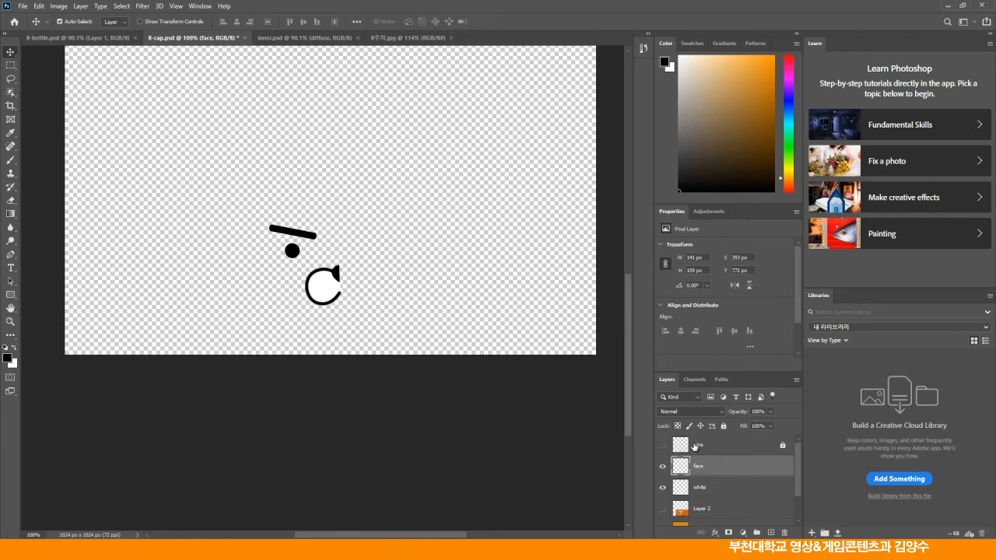
left_click(796, 381)
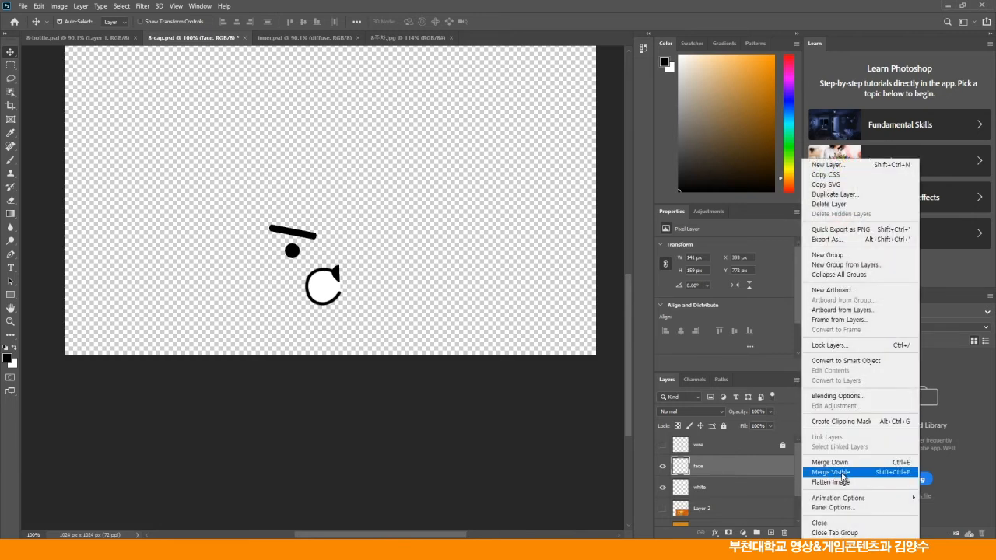
left_click(818, 474)
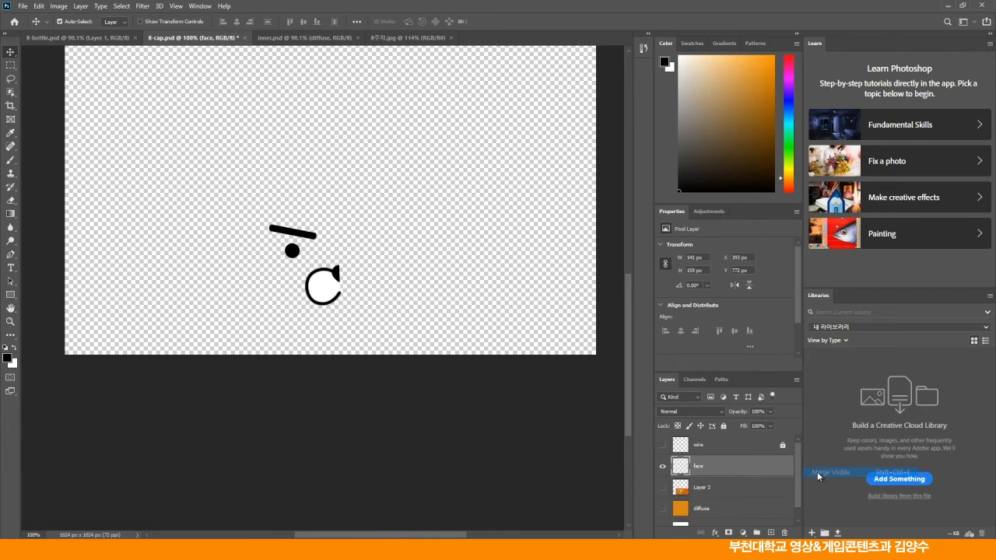
Show the wire, diffuse and bg layers again.
left_click(663, 445)
left_click(662, 509)
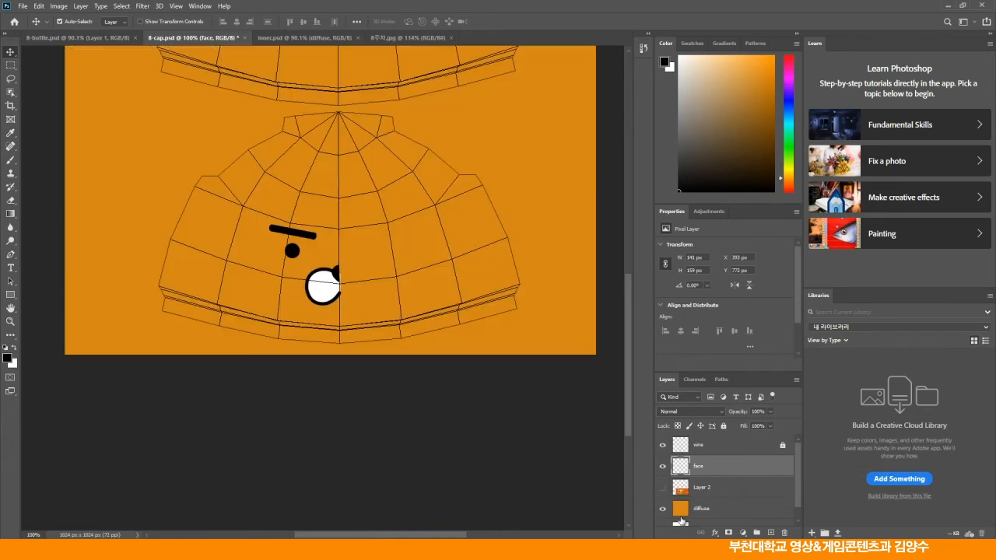
mouse_move(797, 476)
left_mouse_down()
mouse_move(797, 497)
mouse_move(796, 465)
left_mouse_up()
left_click(664, 516)
Duplicate the merged face layer and move the copy right to about X 512 px.
left_click_drag(737, 471, 770, 533)
left_click_drag(323, 294, 394, 295)
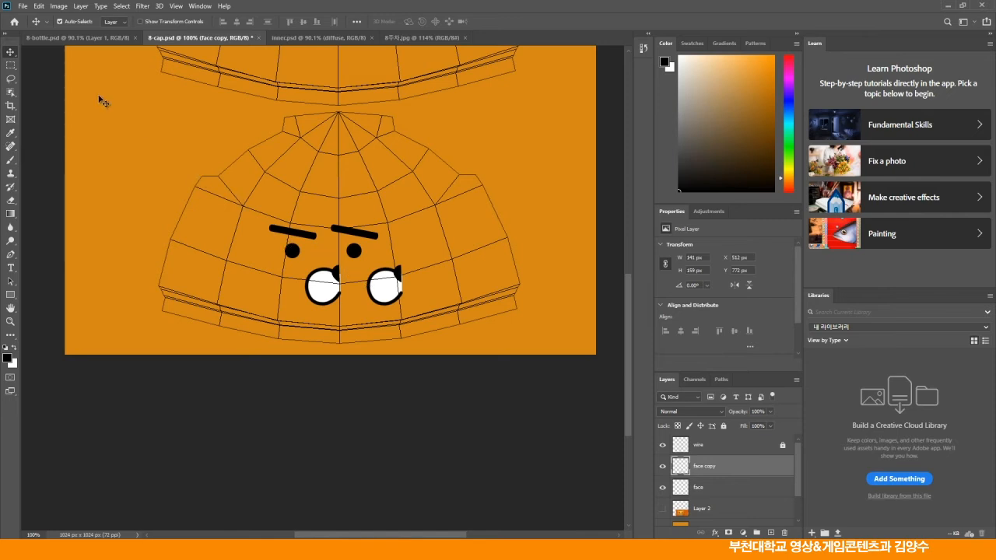
Flip the face copy horizontally and move it right to about X 526 px to complete the bear's face.
left_click(38, 6)
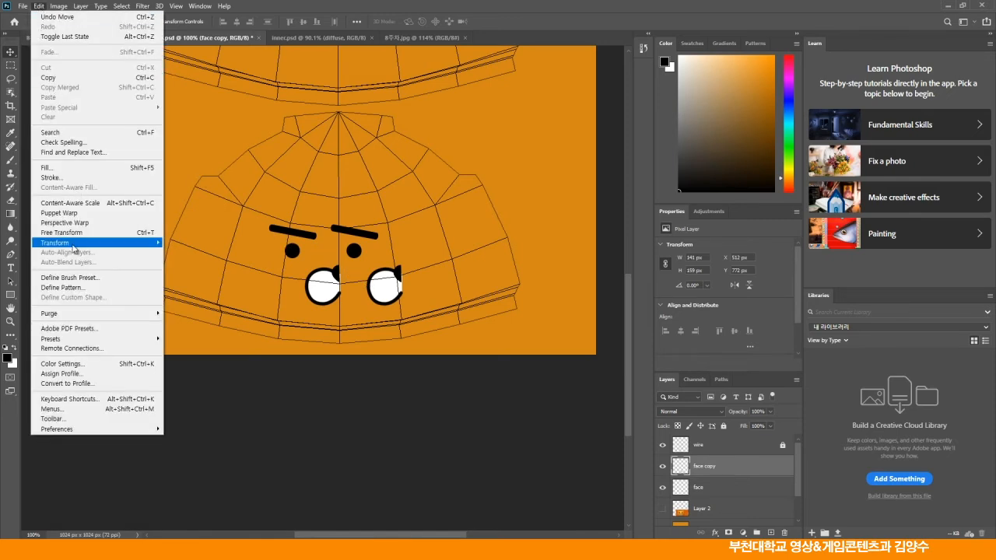
mouse_move(77, 248)
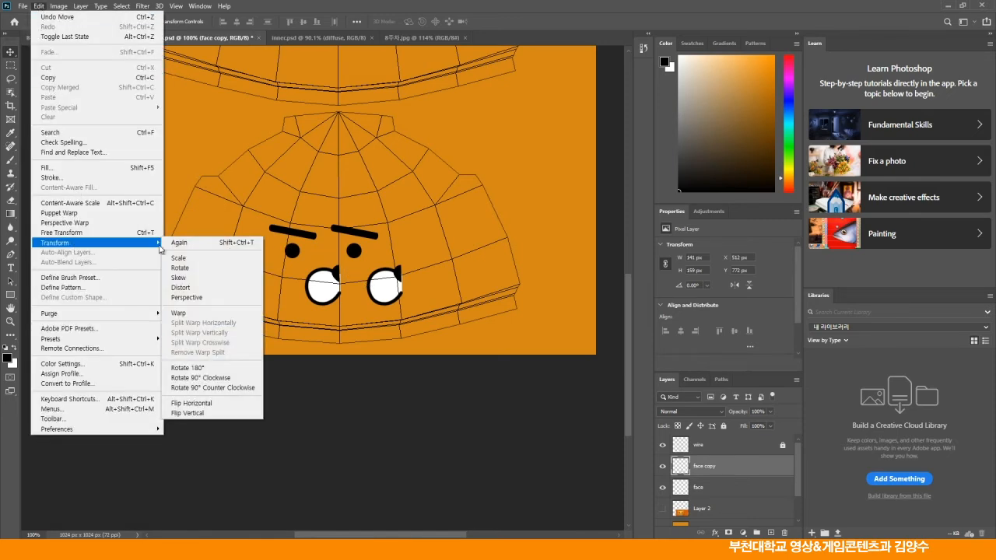
left_click(191, 403)
left_click_drag(308, 363, 313, 360)
key("Right")
key("Right")
key("Right")
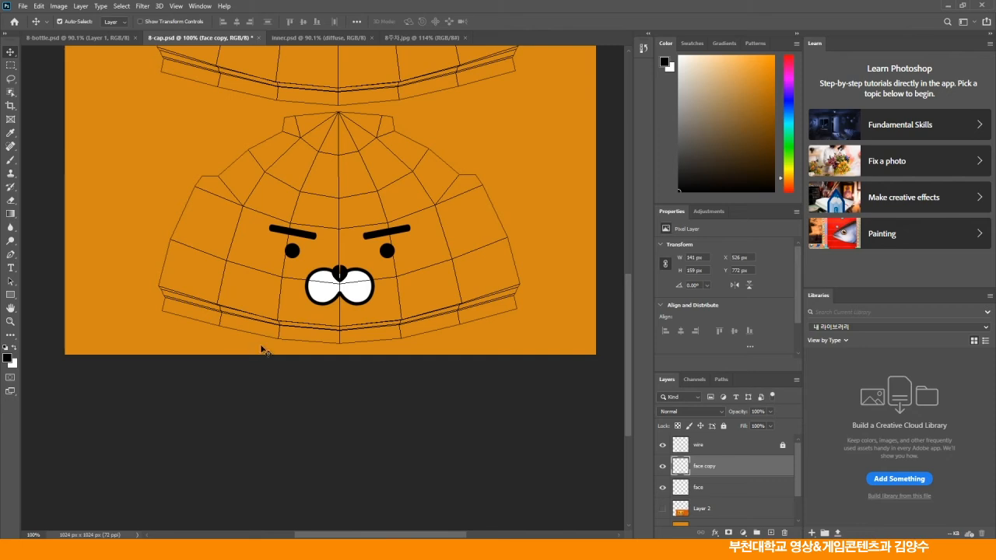
Nudge the mirrored face half left to X 524 px so both halves meet at the nose.
key("ctrl+plus")
key("ctrl+plus")
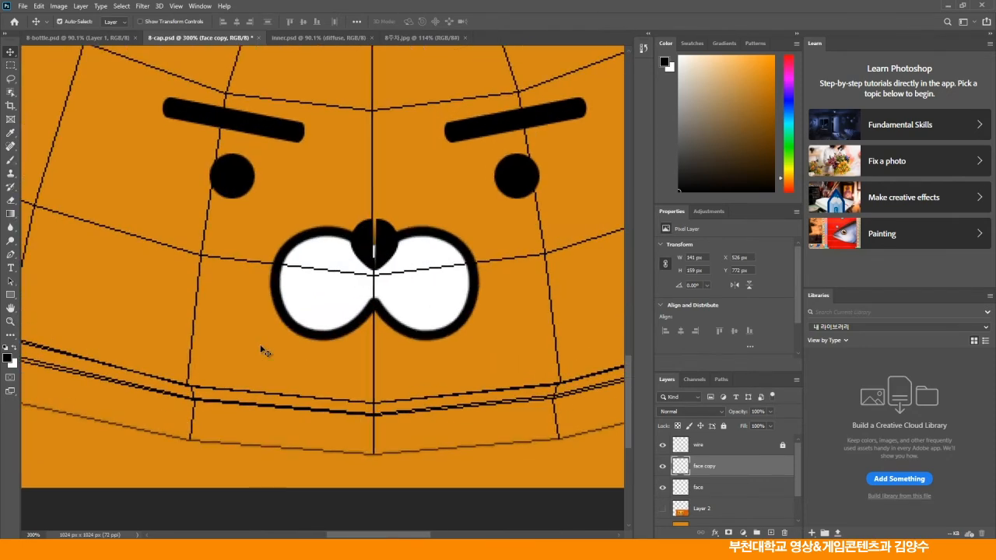
key("Left")
key("Left")
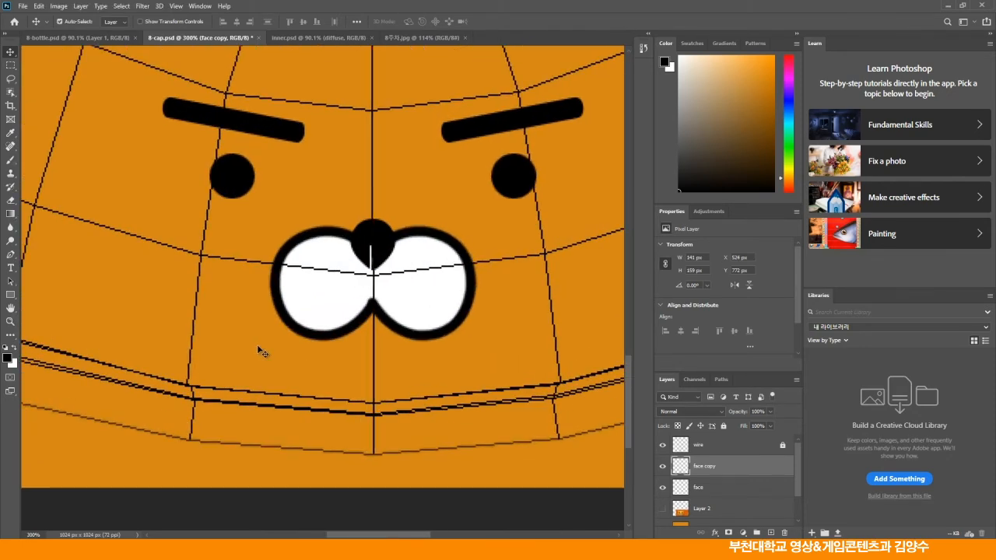
key("Right")
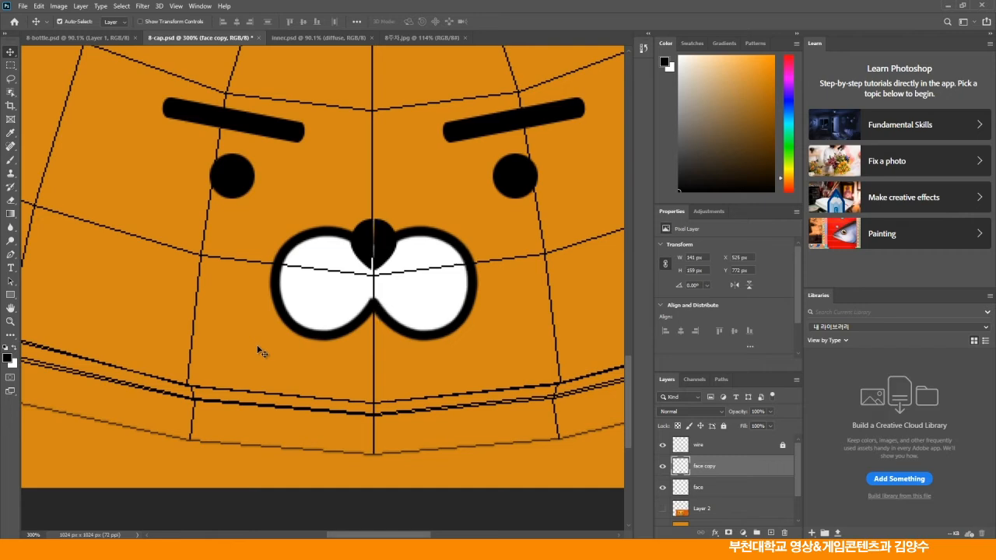
key("Left")
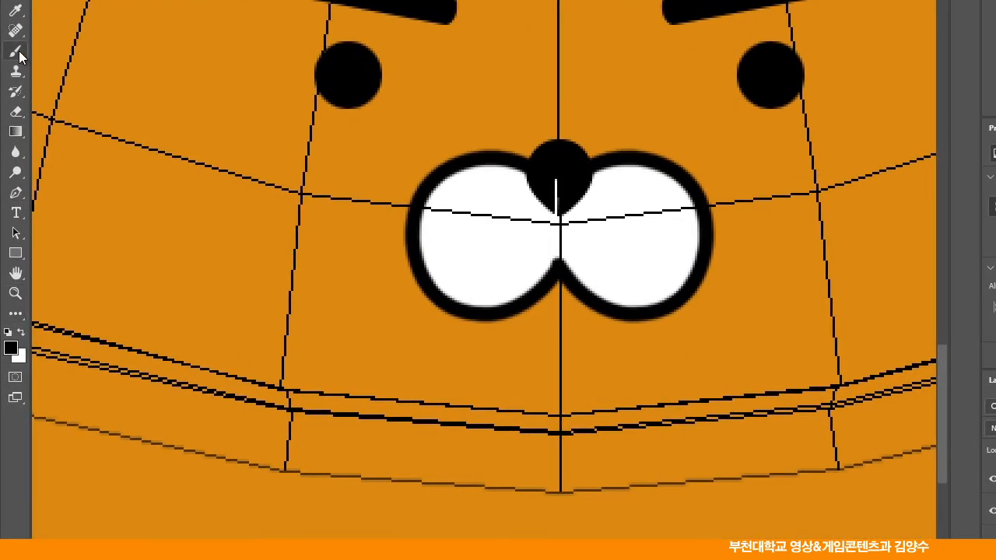
Paint over the white gap in the nose with a smaller black brush and return the view to 100%.
left_click(17, 53)
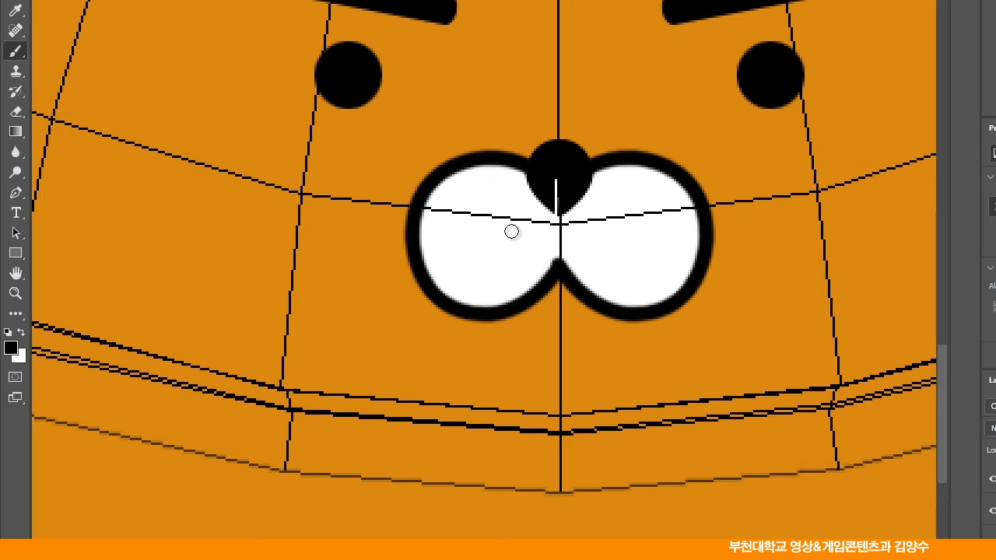
key("bracketleft")
key("bracketleft")
key("bracketleft")
double_click(15, 293)
left_click(15, 274)
scroll(373, 206, "up", 1)
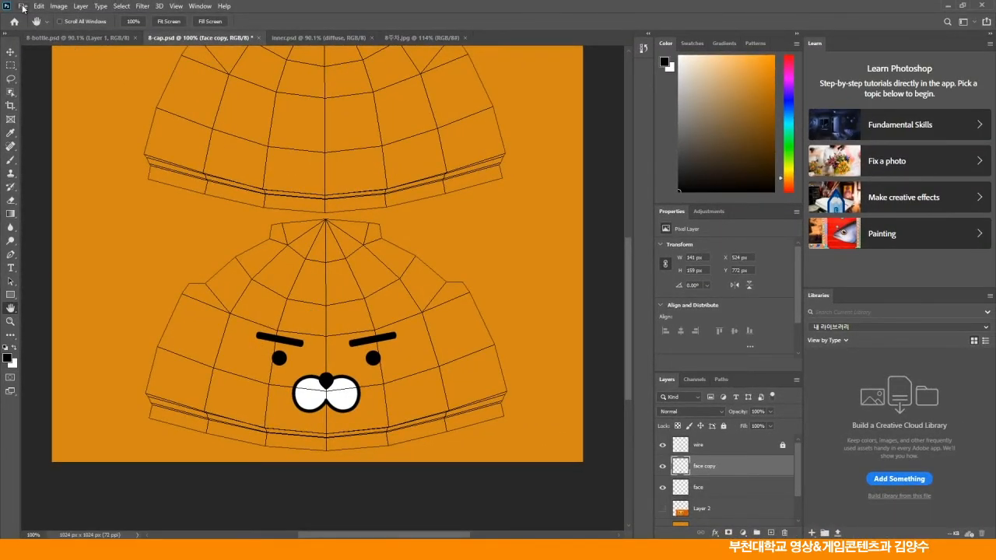
Save the cap texture, hide its wire layer and save the file again.
left_click(24, 6)
left_click(39, 123)
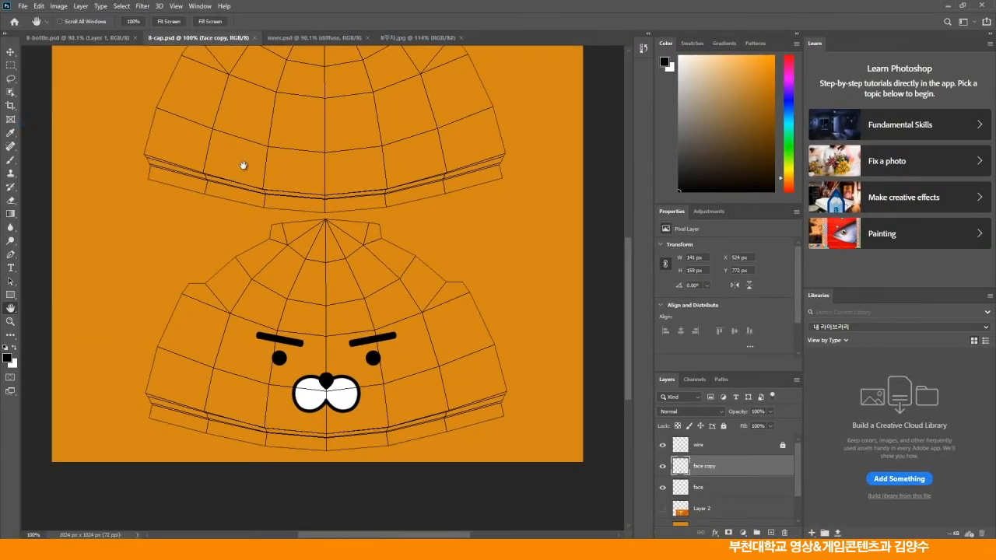
left_click(10, 51)
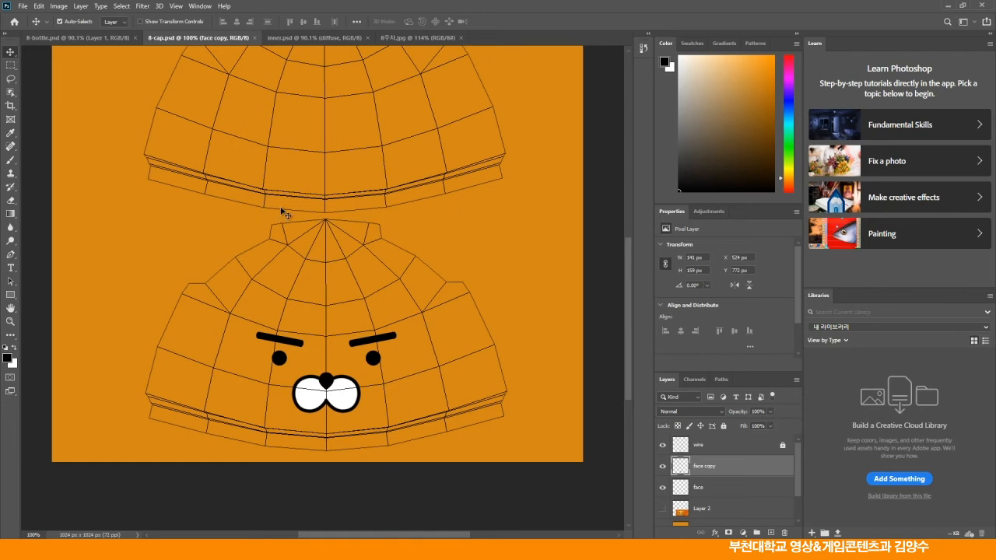
left_click(663, 445)
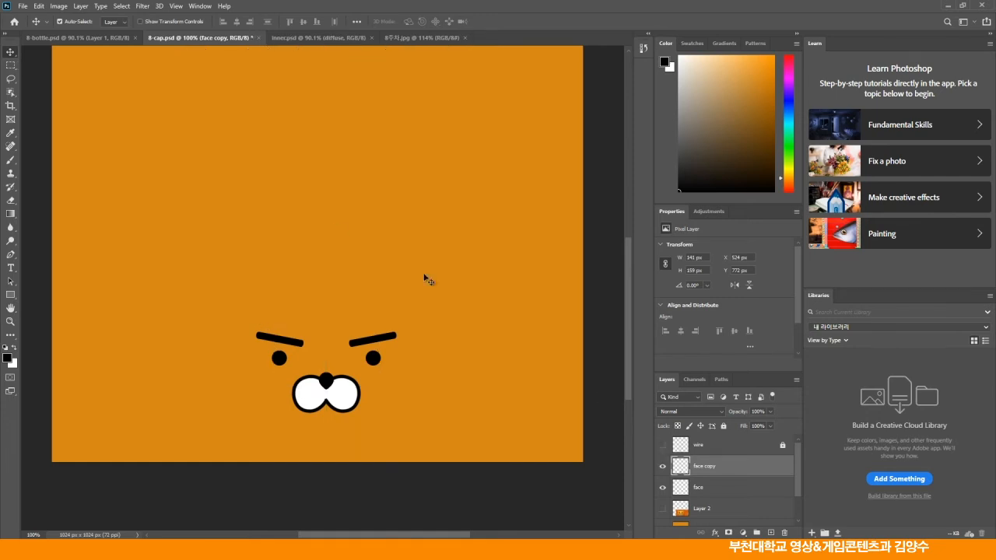
left_click(22, 6)
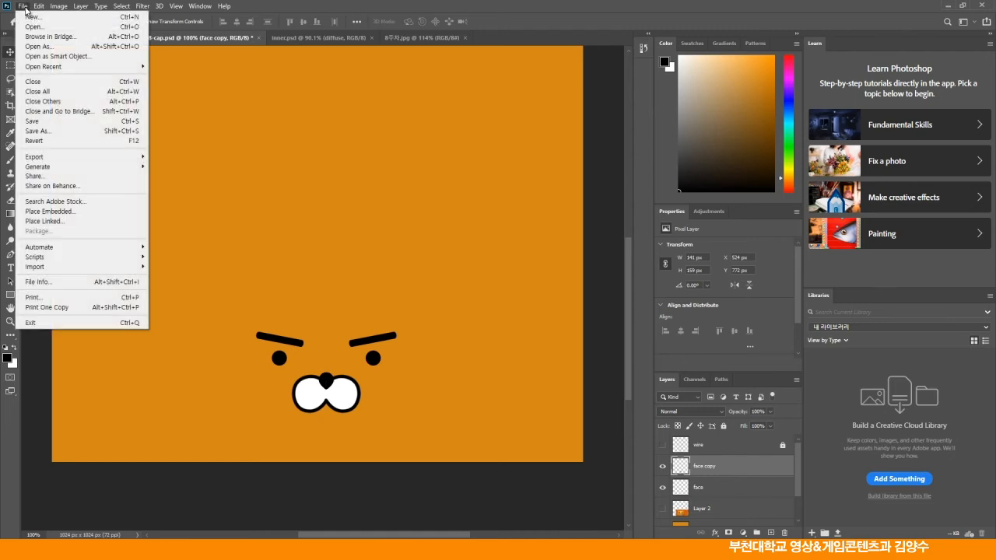
left_click(43, 121)
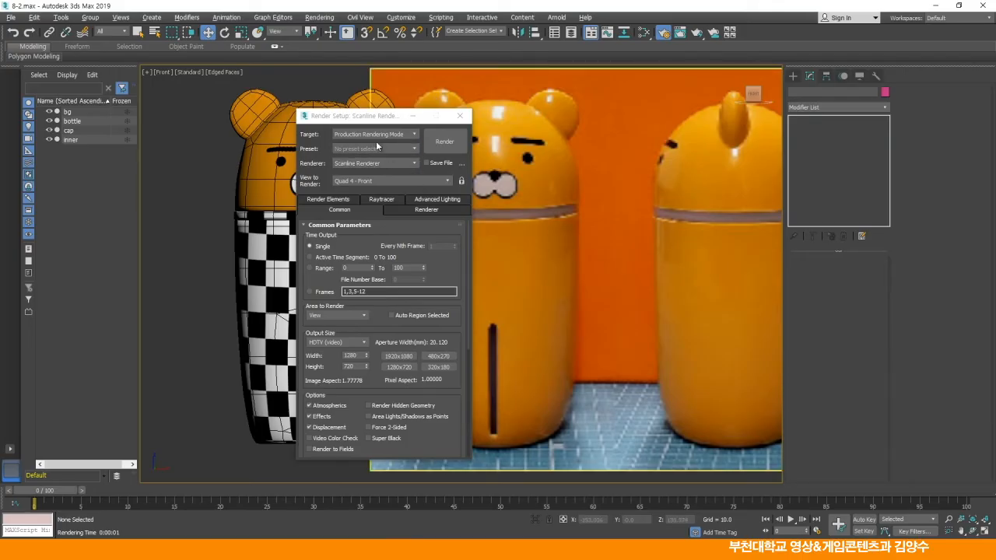
Switch to 3ds Max and reload the 8-cap.psd bitmap of Map #6 in the Slate Material Editor.
left_click_drag(376, 115, 548, 140)
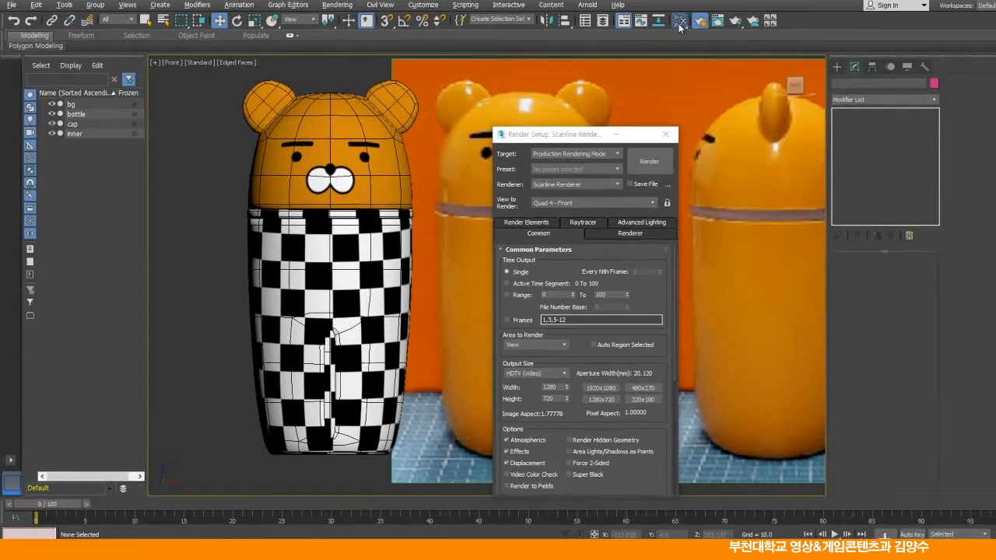
left_click(644, 32)
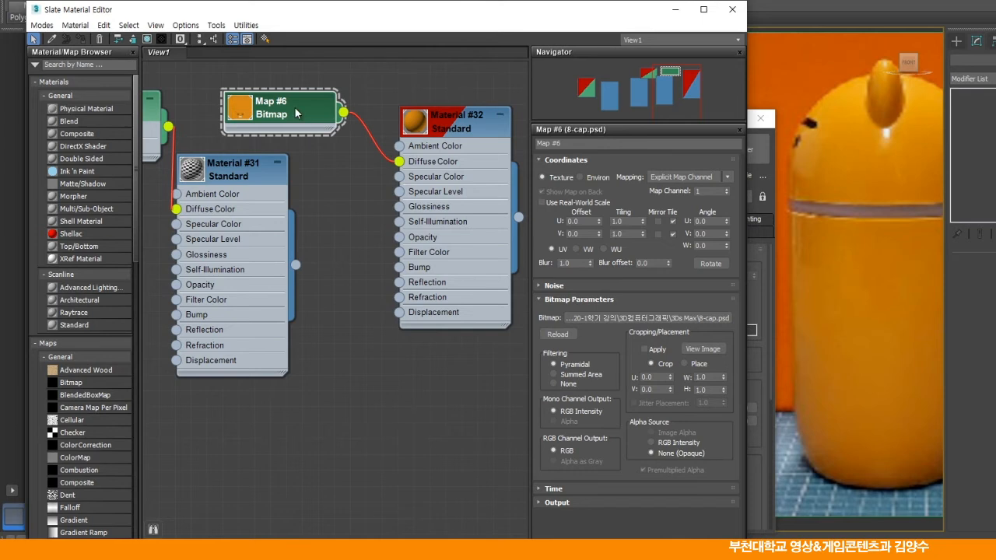
left_click_drag(285, 115, 300, 98)
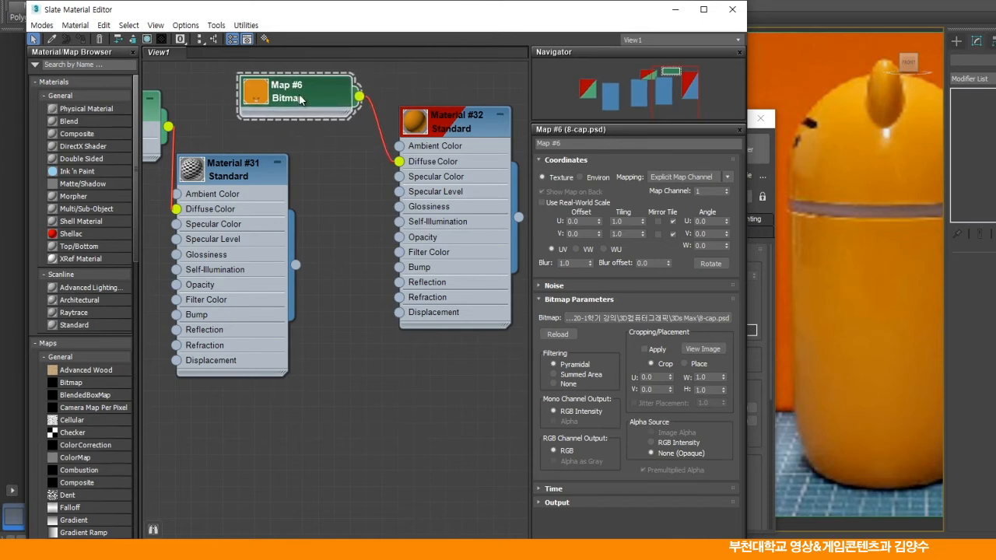
double_click(259, 99)
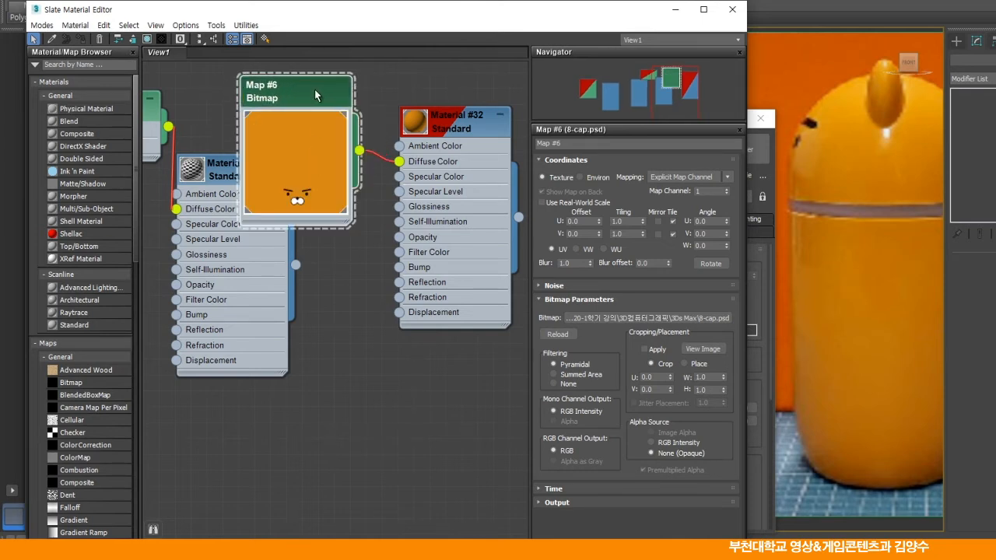
left_click(558, 335)
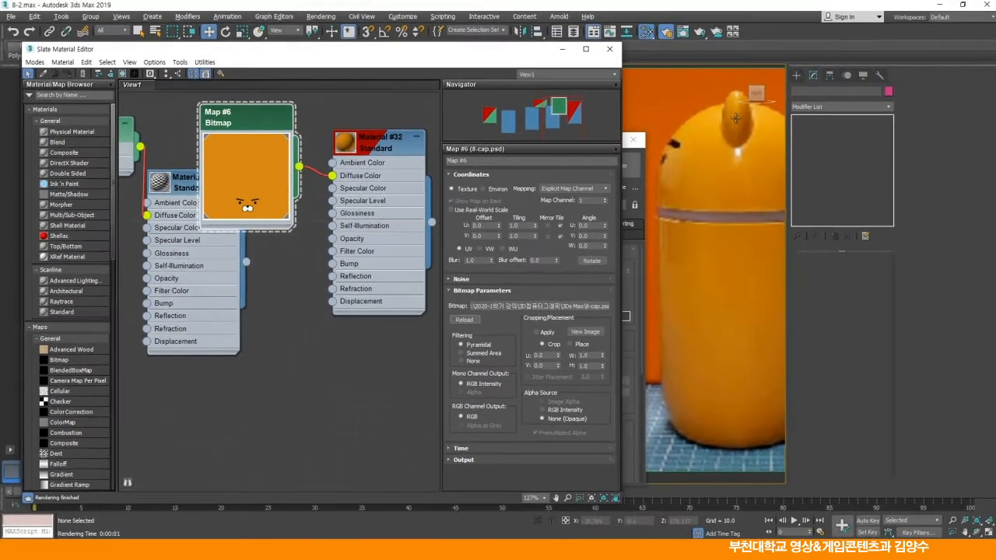
Render the front view to check the cap's face, and close the render and material editor windows.
left_click_drag(538, 50, 510, 56)
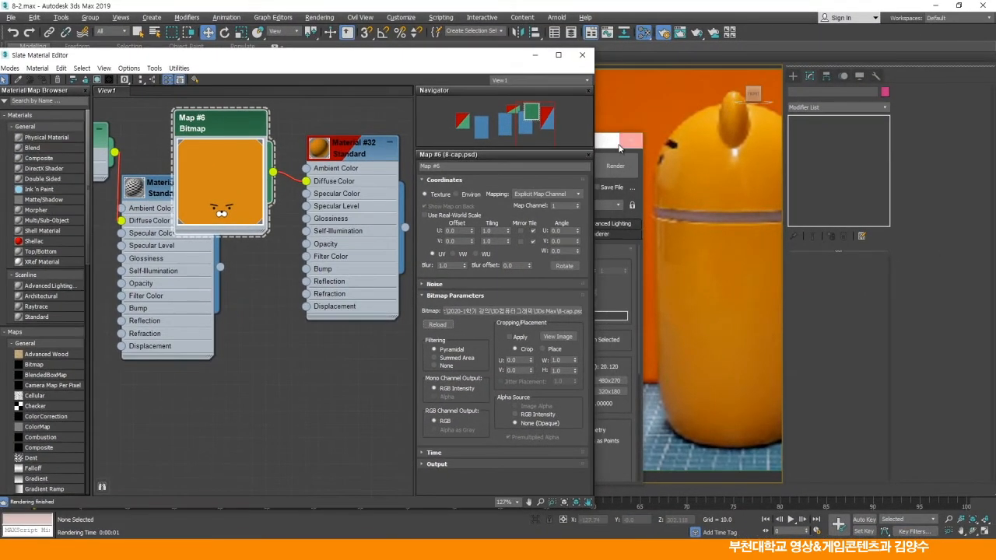
left_click(619, 240)
left_click_drag(565, 146, 732, 114)
left_click(782, 138)
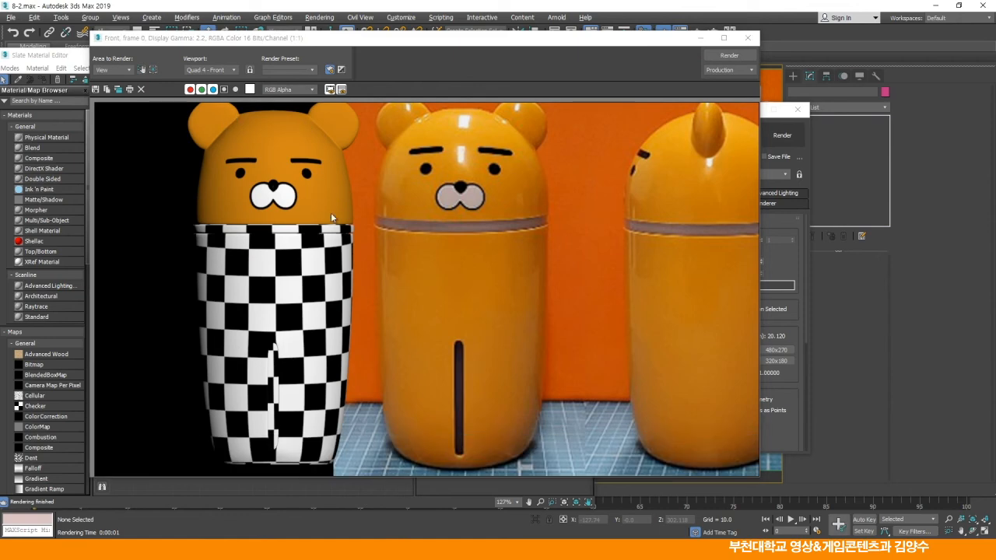
left_click(748, 37)
left_click(580, 57)
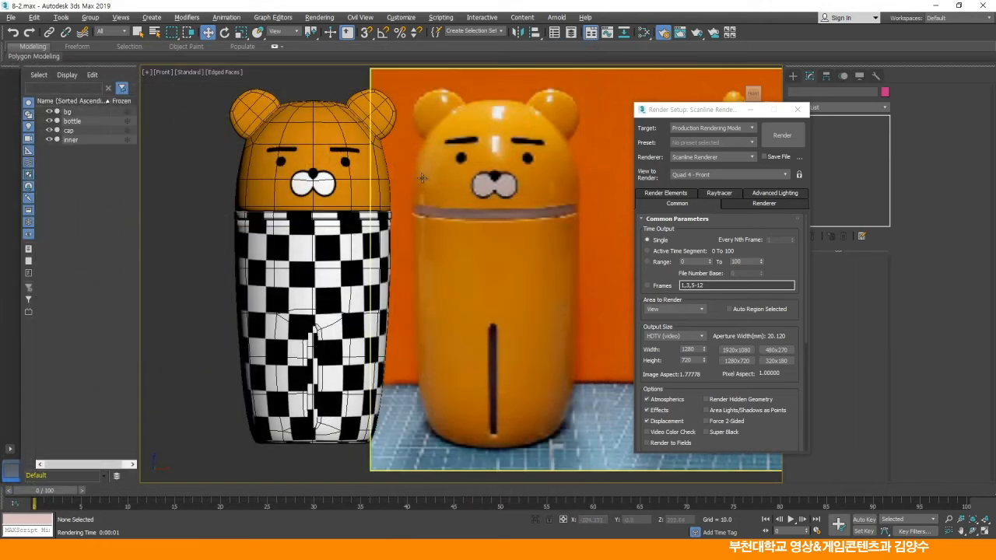
Render the front view again to compare the face with the reference photo, and select the bottle.
left_click(774, 140)
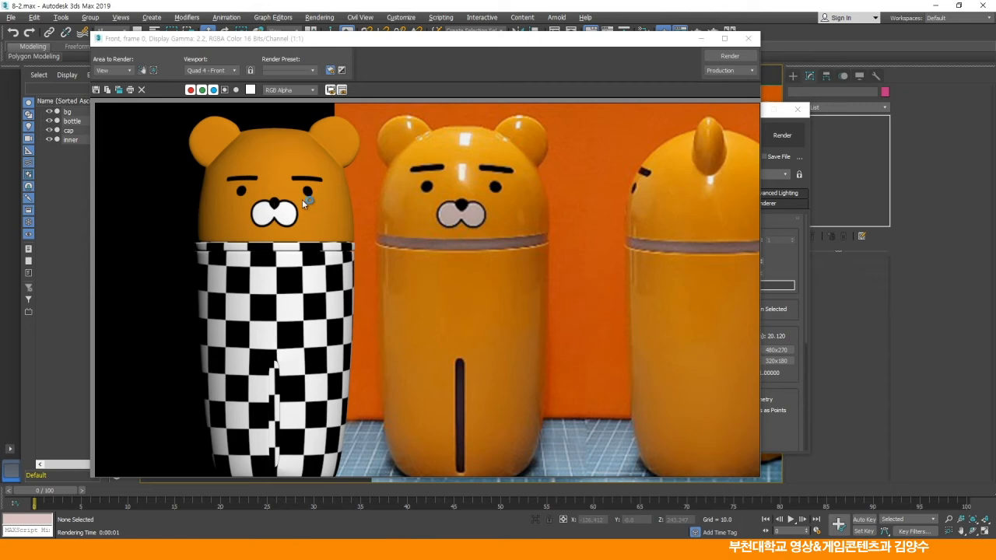
left_click_drag(467, 43, 446, 42)
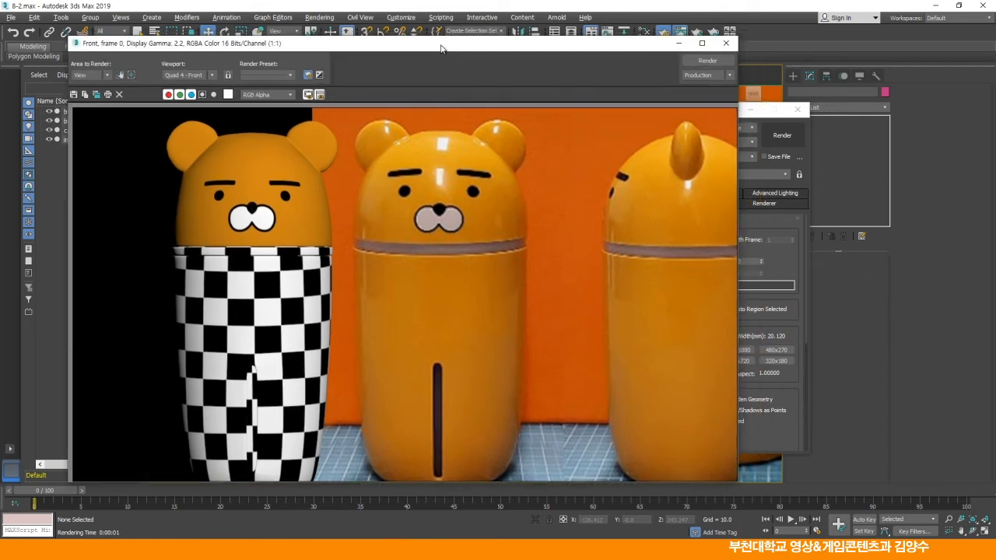
left_click(730, 36)
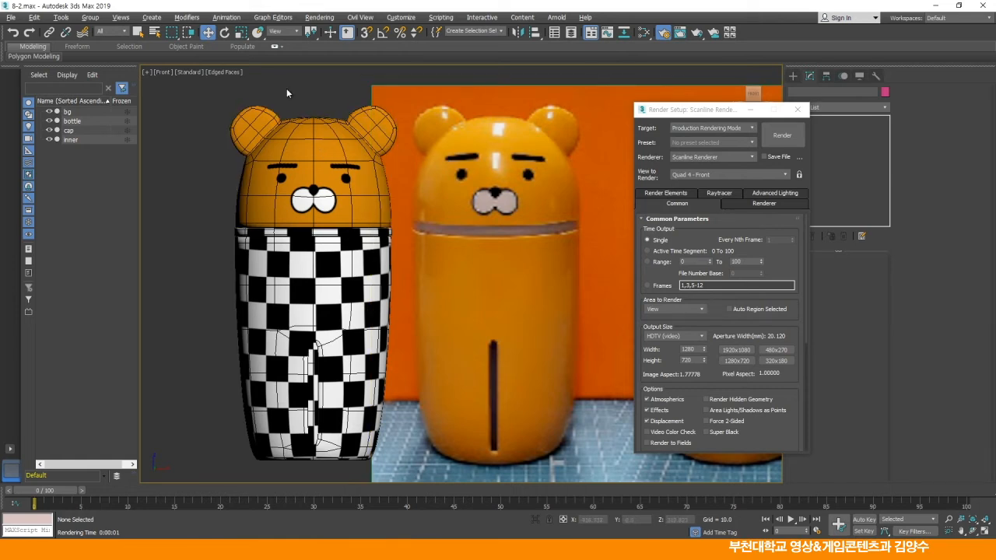
left_click_drag(307, 152, 334, 148)
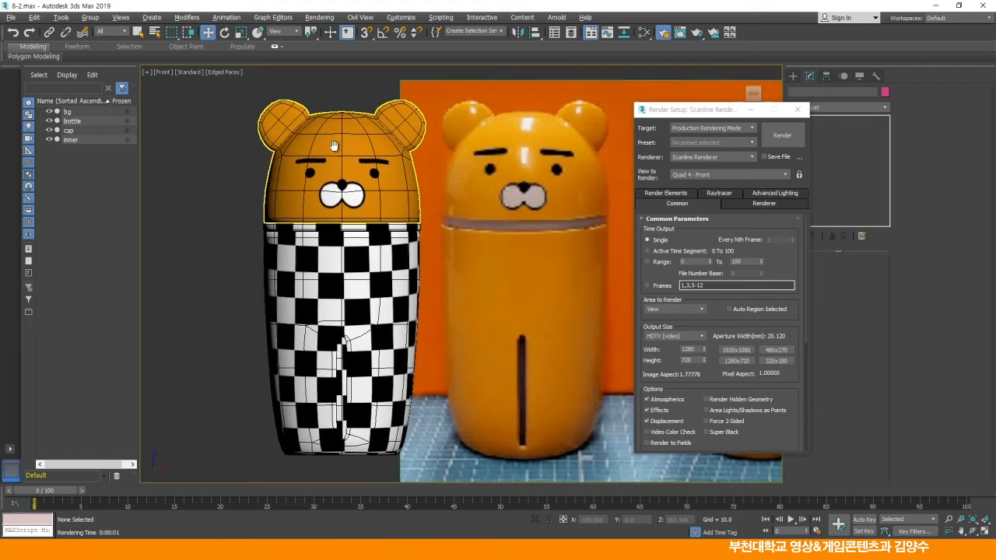
left_click(322, 305)
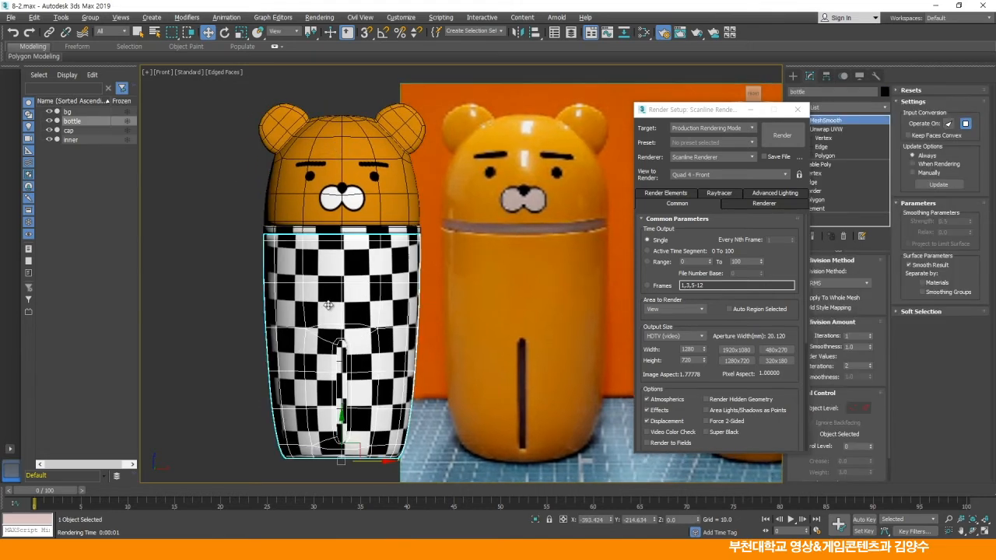
Switch to Photoshop, hide the wire layer in inner.psd and save the file.
key("alt+Tab")
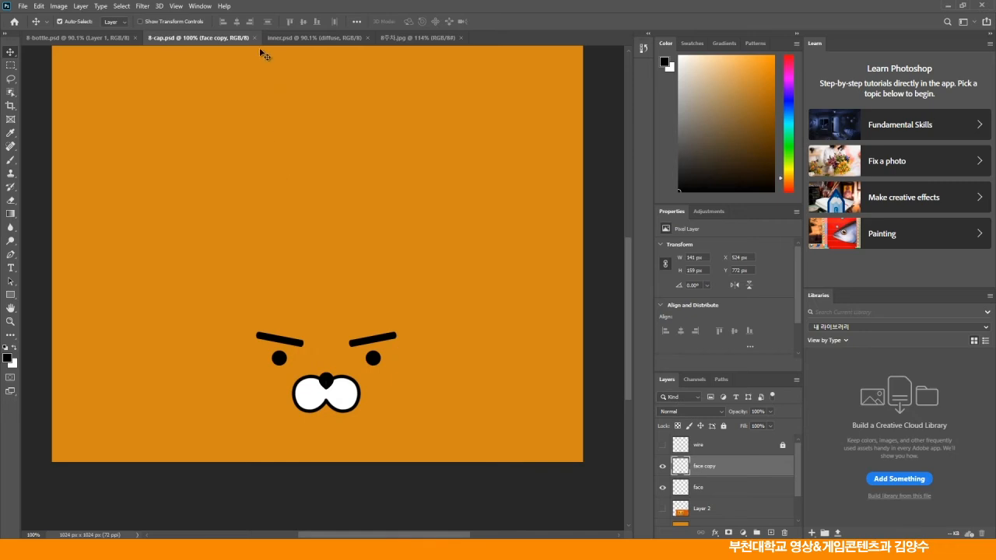
left_click(289, 39)
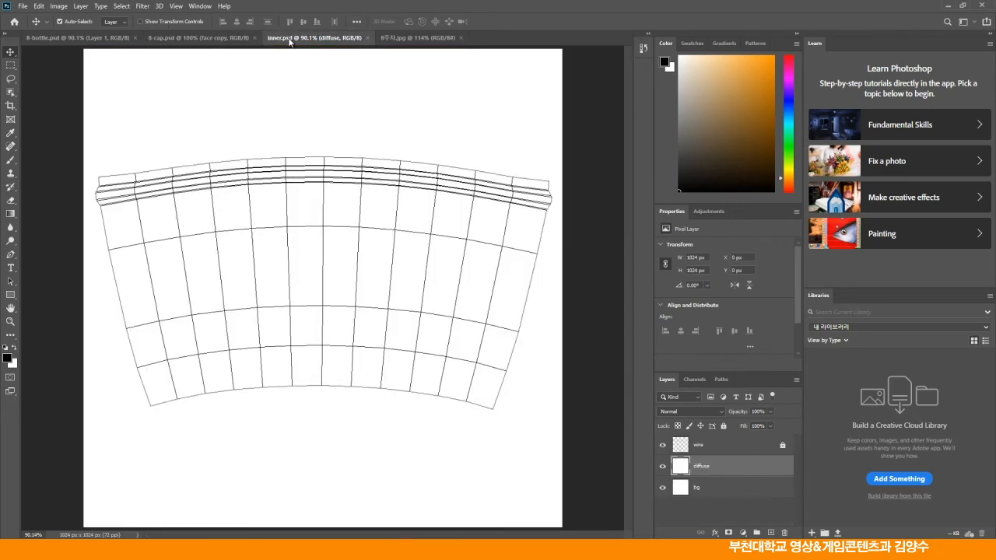
left_click(663, 446)
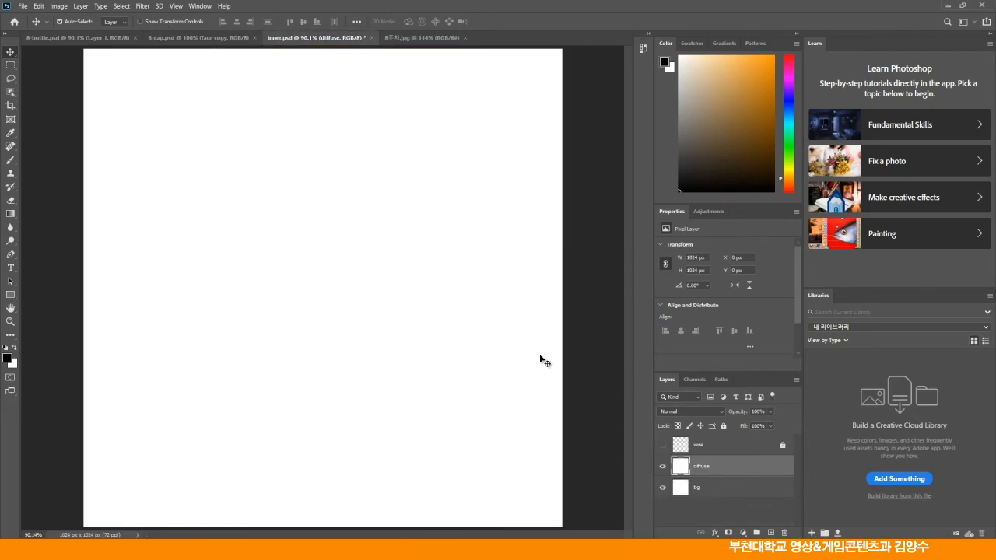
left_click(22, 5)
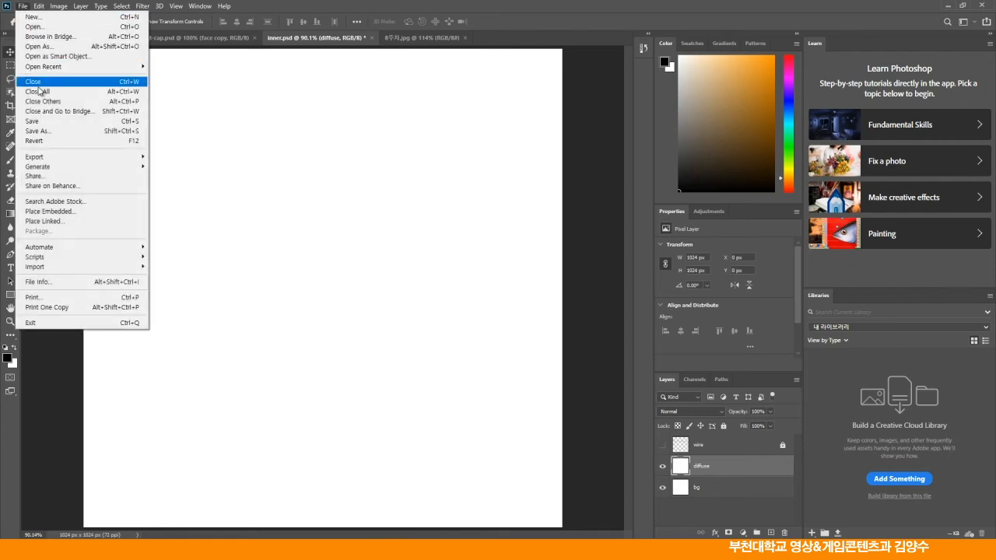
left_click(31, 122)
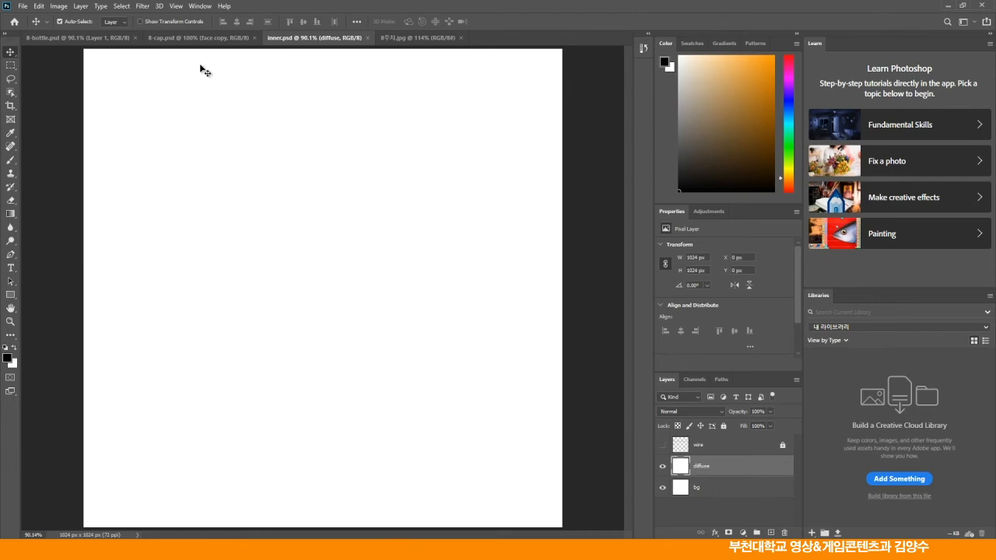
Hide the wire layer in 8-bottle.psd and save the file.
left_click(51, 38)
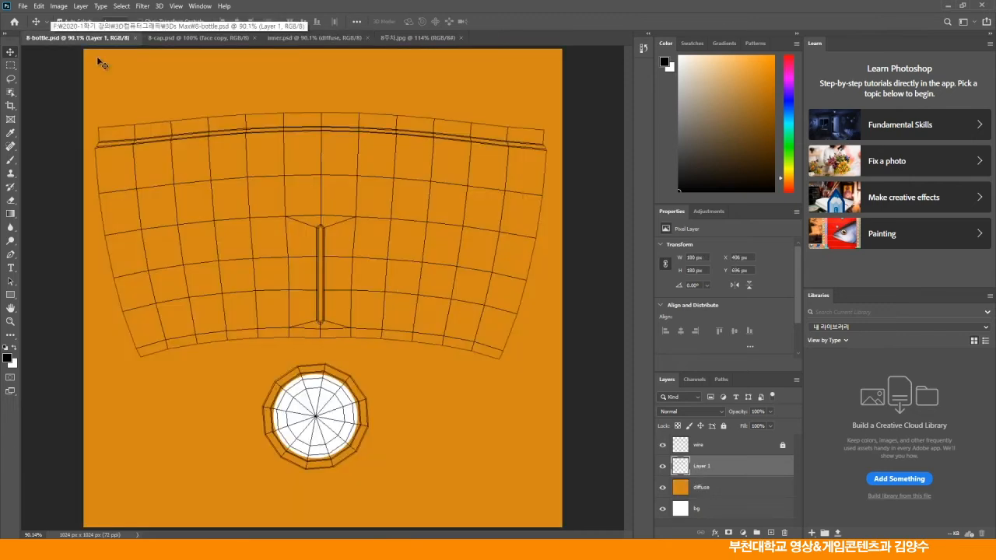
left_click(663, 445)
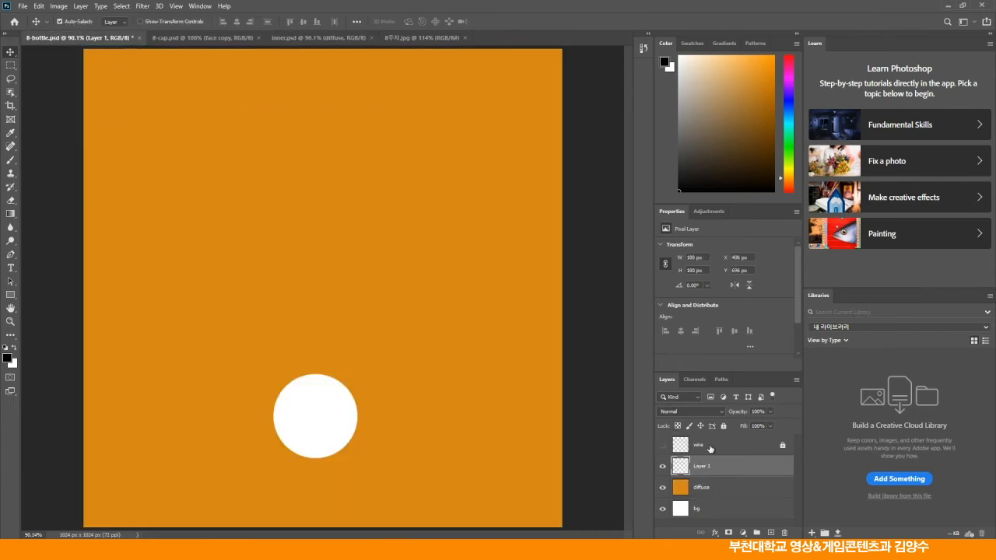
left_click(23, 6)
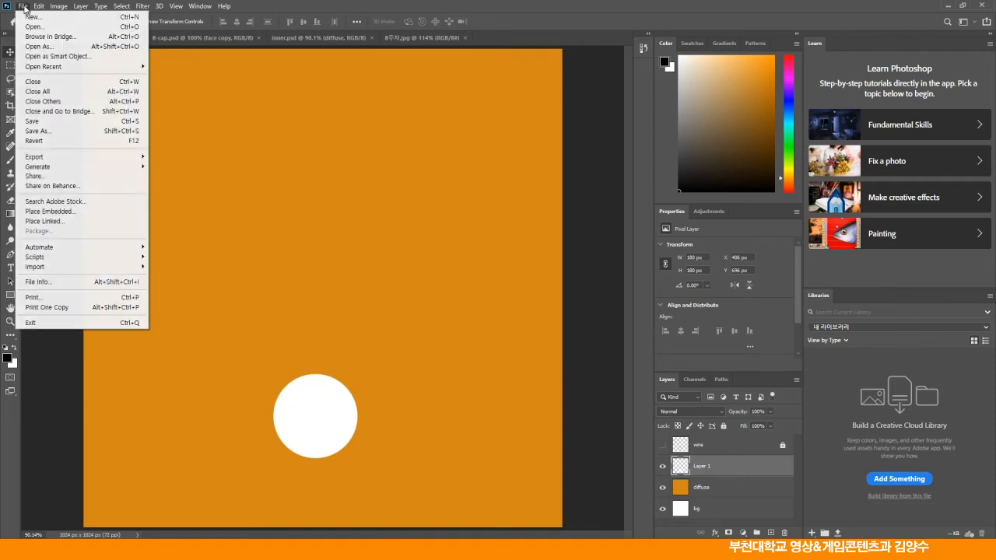
left_click(53, 122)
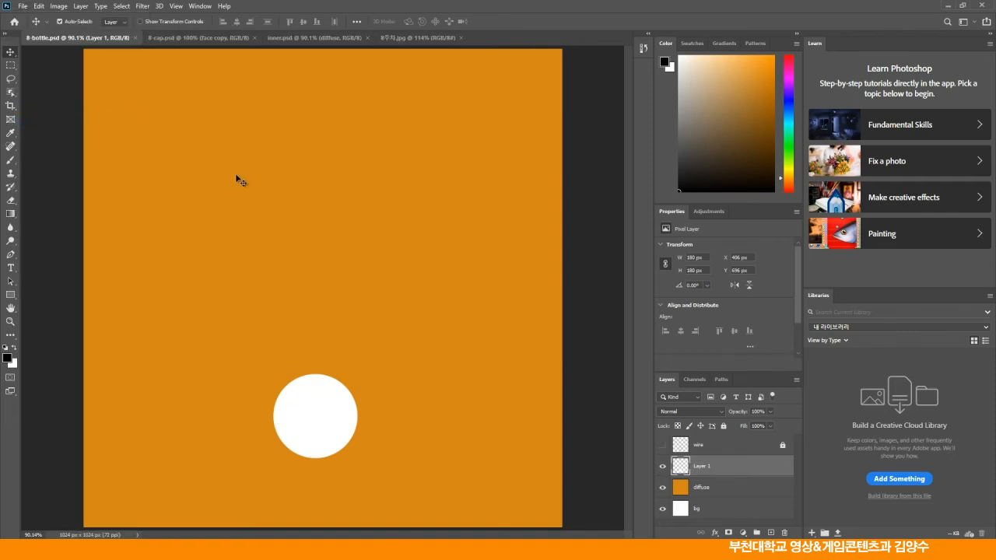
Switch to 3ds Max and add a new Standard material beside Material #32 in the Slate Material Editor.
key("alt+Tab")
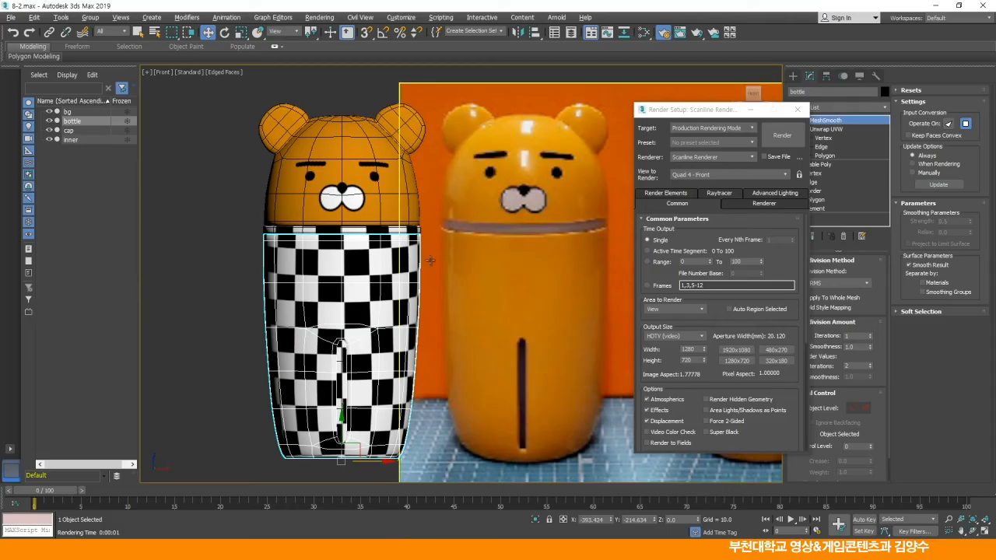
left_click(643, 36)
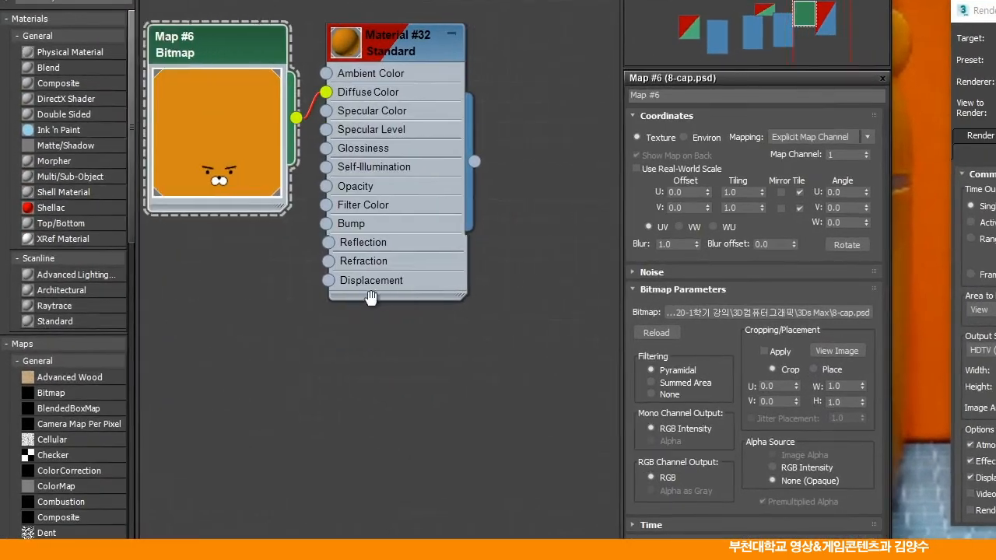
left_click_drag(332, 301, 322, 330)
left_click_drag(372, 239, 302, 237)
right_click(503, 60)
mouse_move(574, 74)
mouse_move(694, 87)
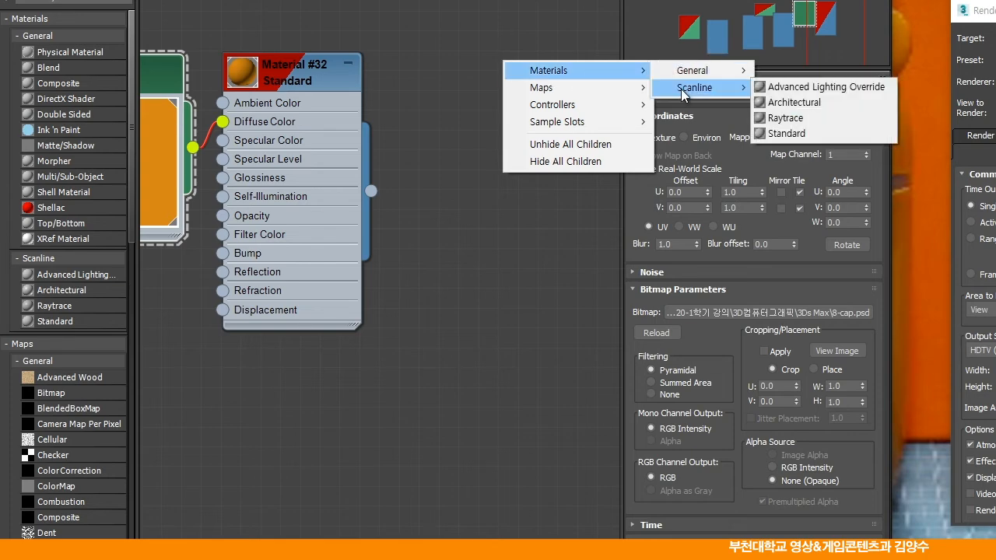
left_click(778, 126)
left_click_drag(502, 60, 515, 61)
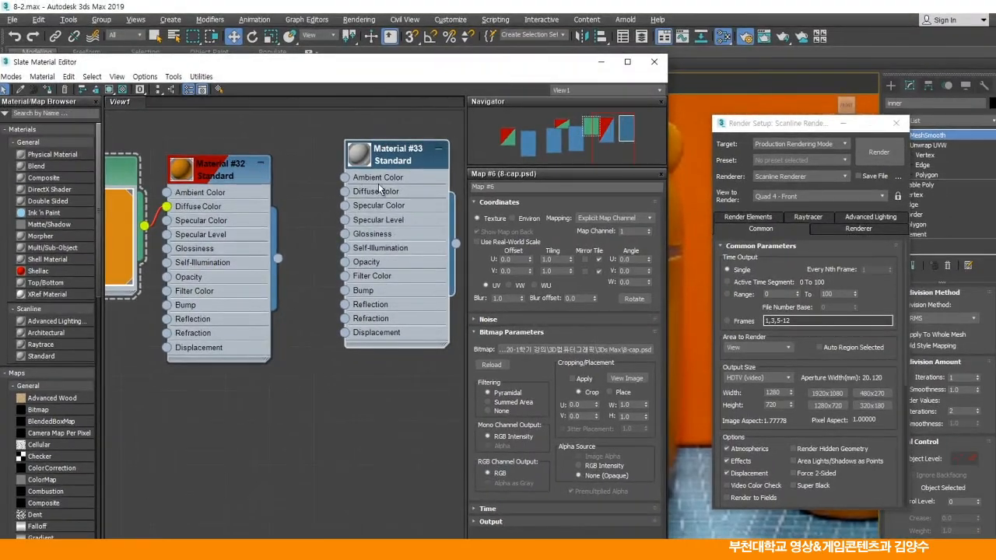
Connect a Bitmap map with 8-bottle.psd, using collapsed layers, to the Diffuse Color of Material #33.
left_click_drag(433, 133, 428, 168)
left_click_drag(391, 194, 407, 207)
left_click_drag(302, 222, 255, 197)
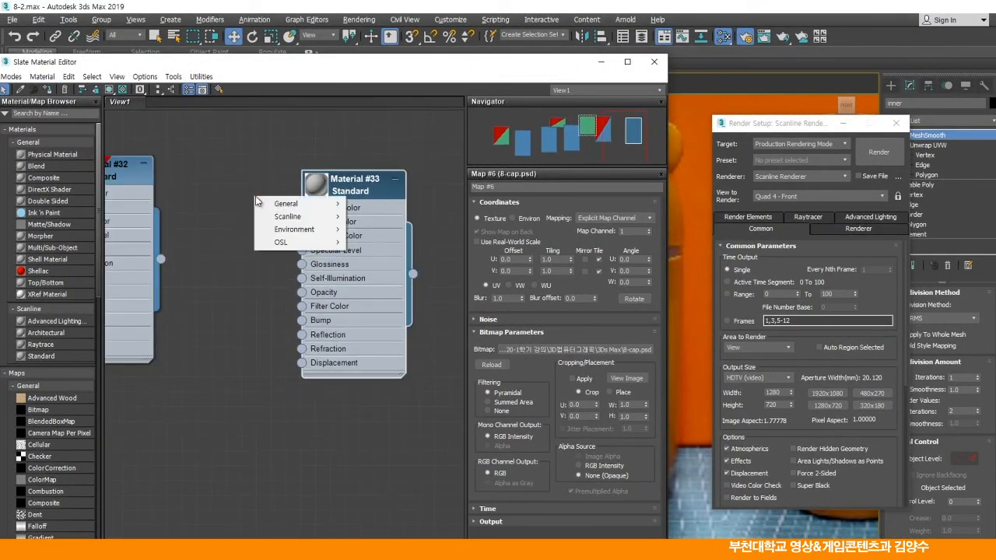
mouse_move(285, 206)
left_click(367, 143)
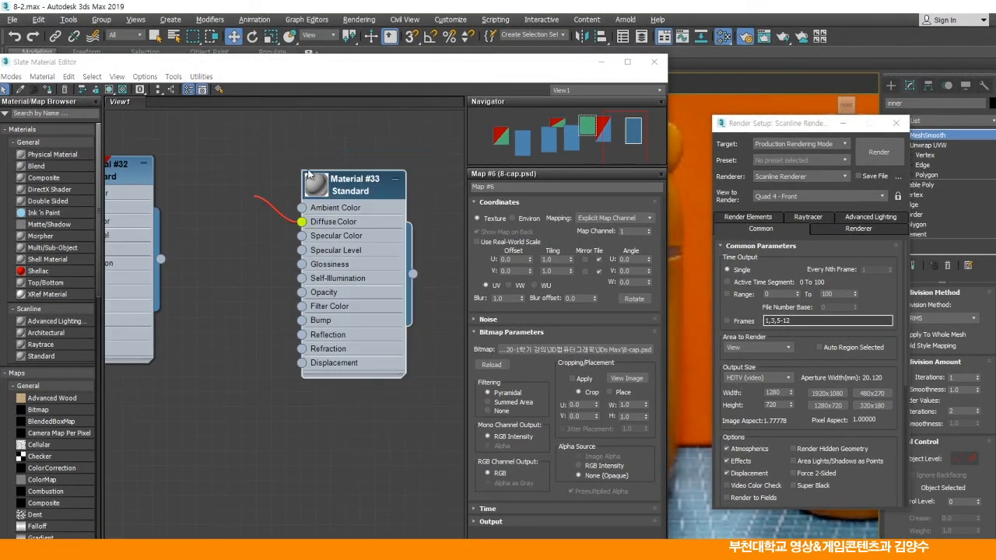
left_click(351, 190)
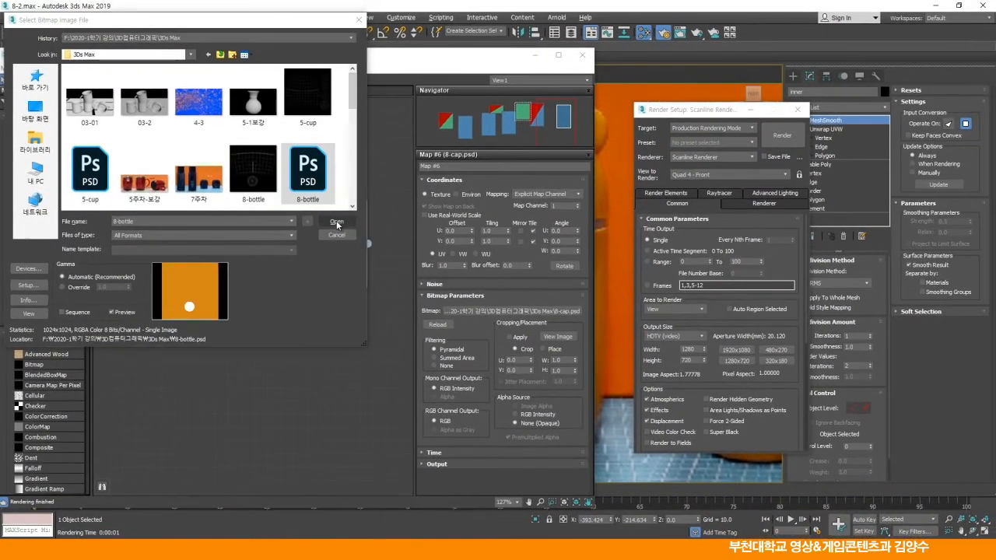
left_click(336, 223)
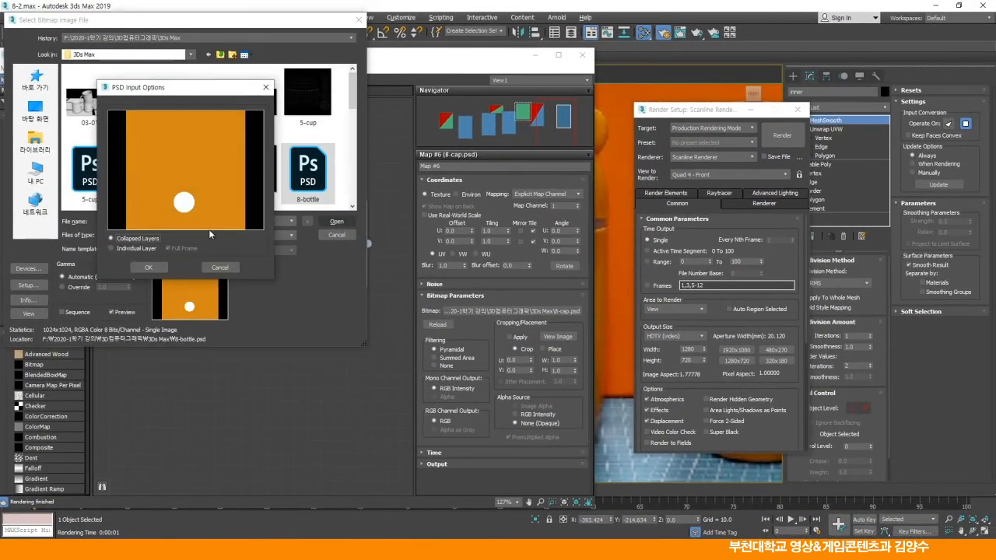
left_click(156, 267)
Assign Material #33 to the bottle and show its texture in the viewport.
left_click(201, 169)
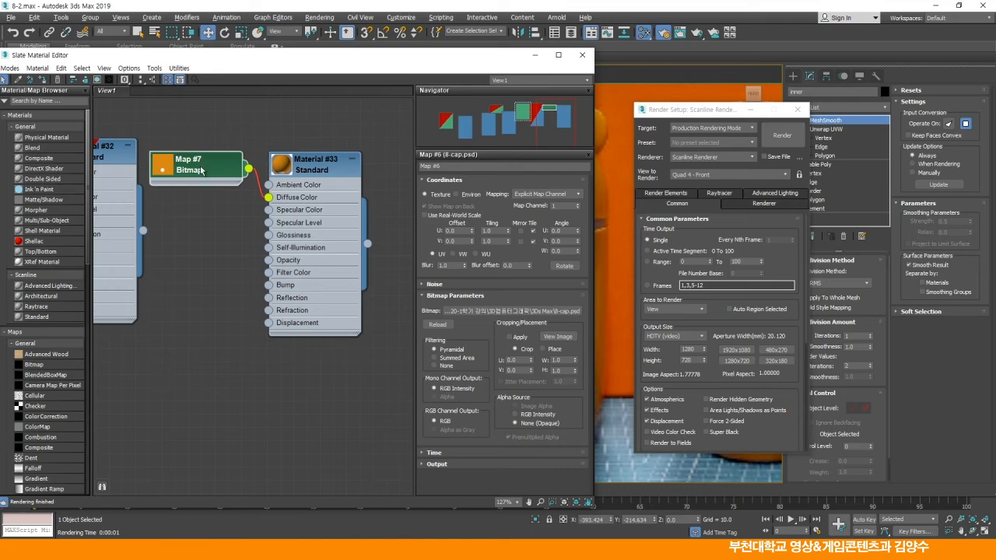
left_click(97, 80)
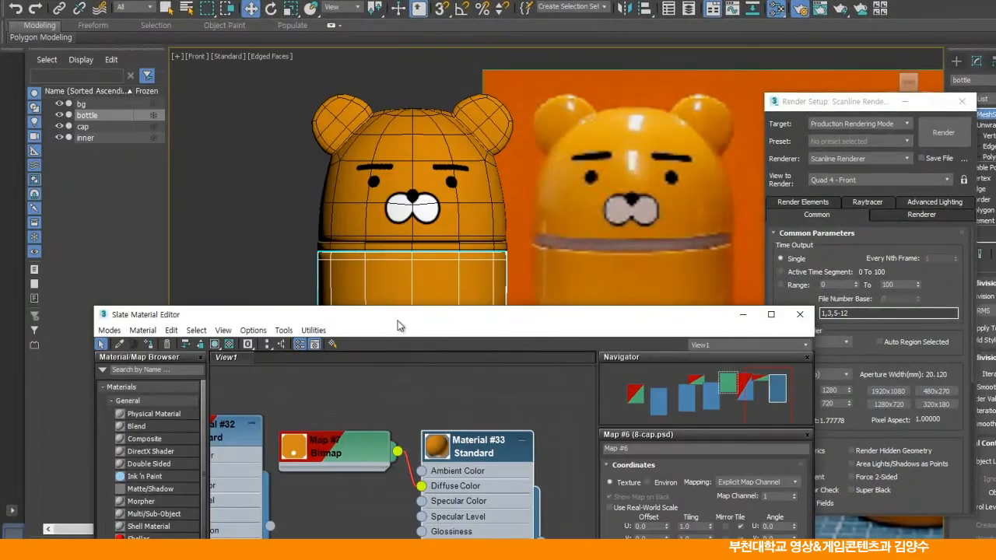
left_click_drag(397, 321, 256, 16)
Add another Standard material beside Material #33 in the node view.
left_click_drag(360, 154, 214, 140)
right_click(331, 126)
mouse_move(368, 136)
mouse_move(482, 147)
left_click(569, 187)
left_click_drag(328, 130, 361, 114)
Connect a Bitmap map with inner.psd, using collapsed layers, to the Diffuse Color of Material #34.
left_click_drag(311, 155, 269, 113)
mouse_move(303, 119)
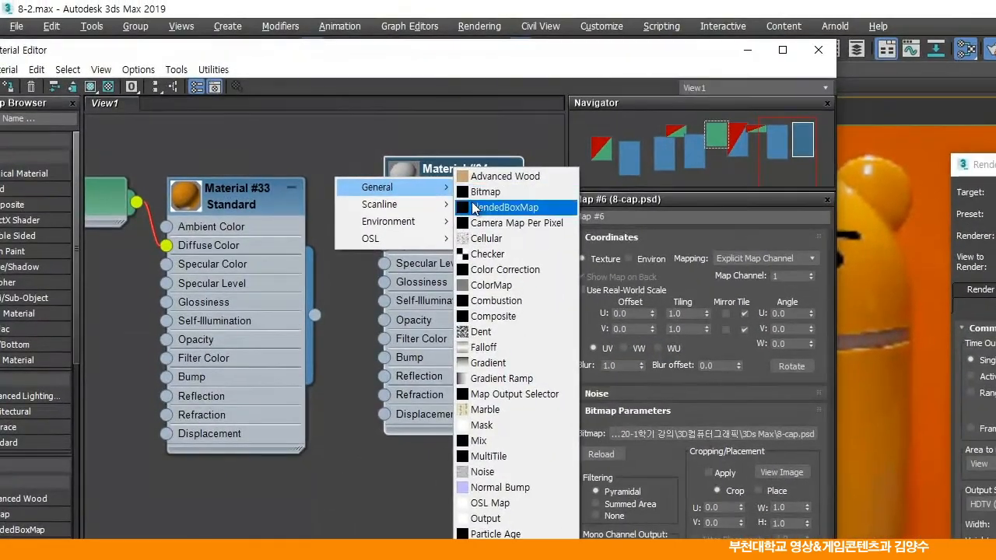
left_click(485, 191)
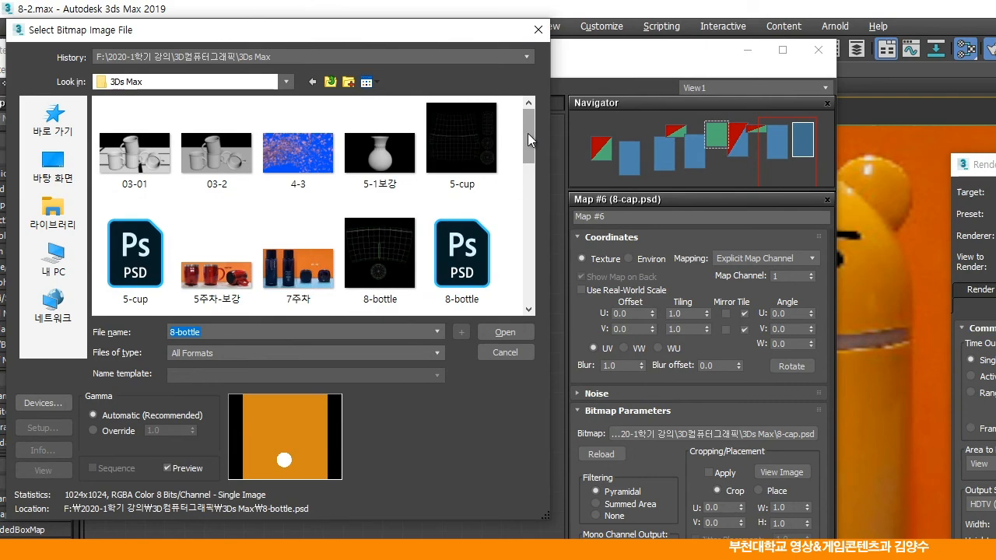
left_click_drag(531, 141, 530, 266)
left_click(141, 218)
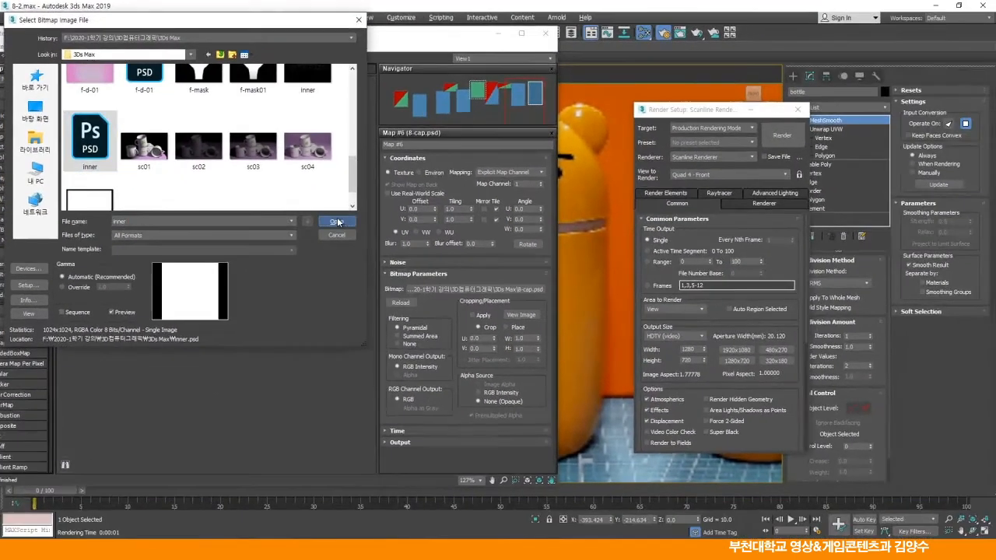
left_click(337, 222)
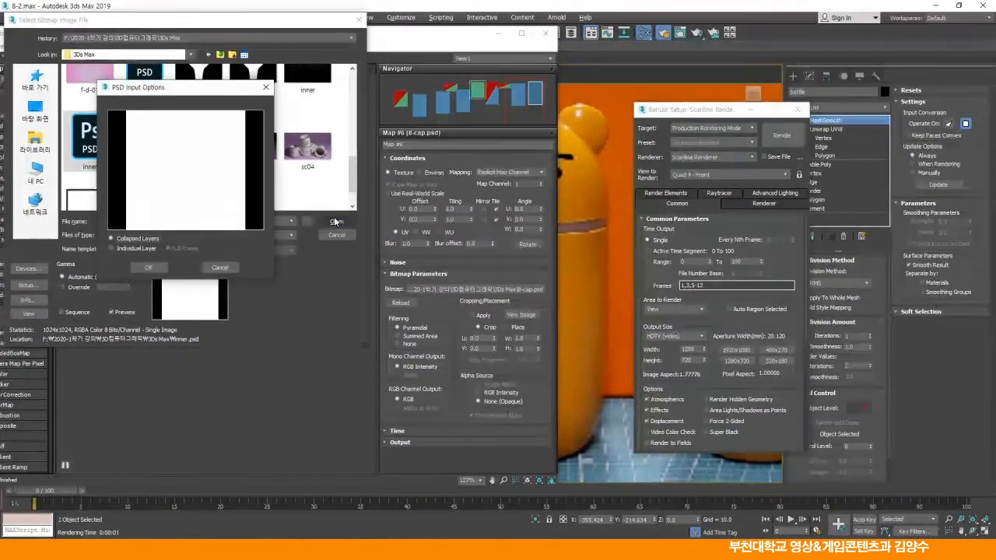
left_click(149, 269)
Assign Material #34 to the inner object, show its texture in the viewport and close the Slate Material Editor.
left_click_drag(191, 117, 150, 90)
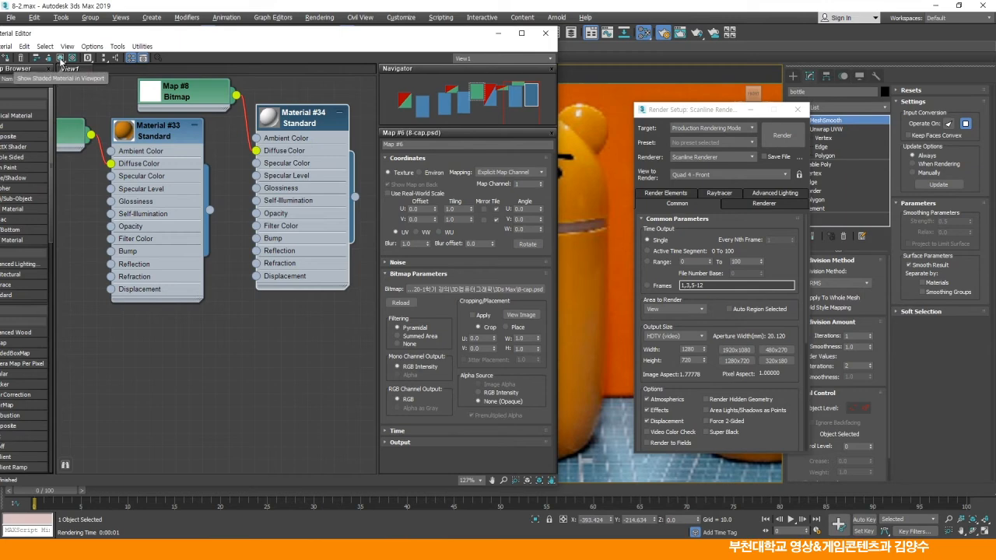
left_click_drag(542, 45, 631, 58)
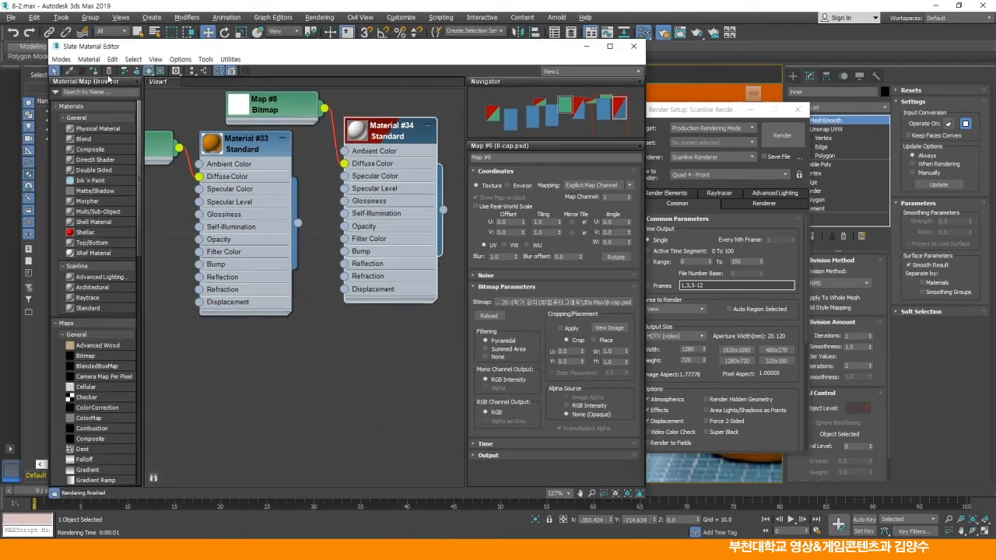
left_click(634, 47)
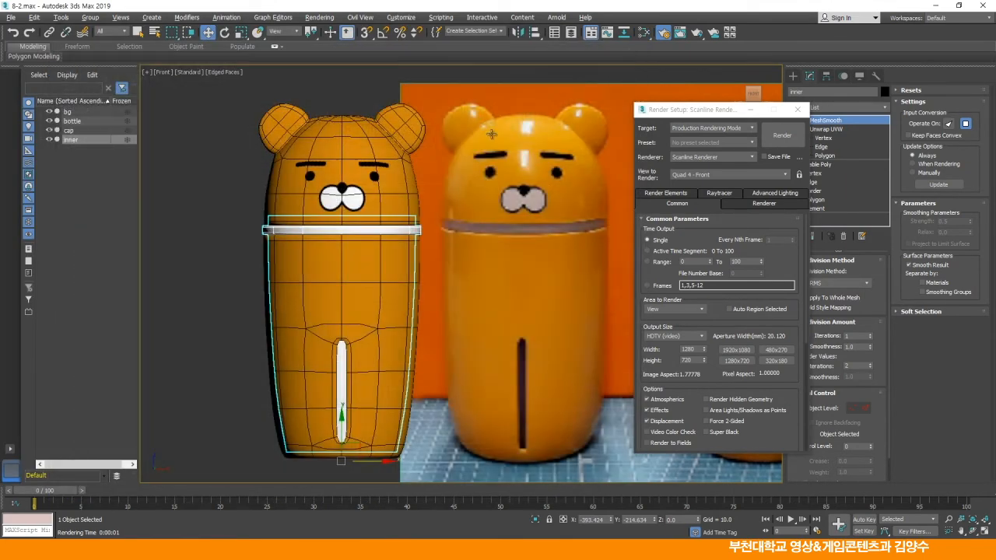
Deselect everything and render the front view close up and with the whole bottle in frame to compare it with the reference photo.
left_click(228, 194)
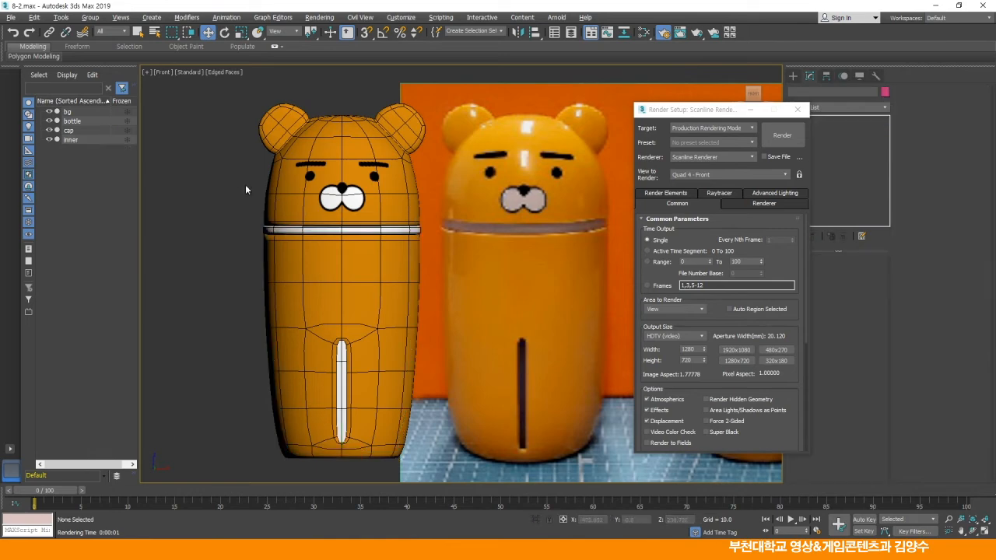
left_click(782, 136)
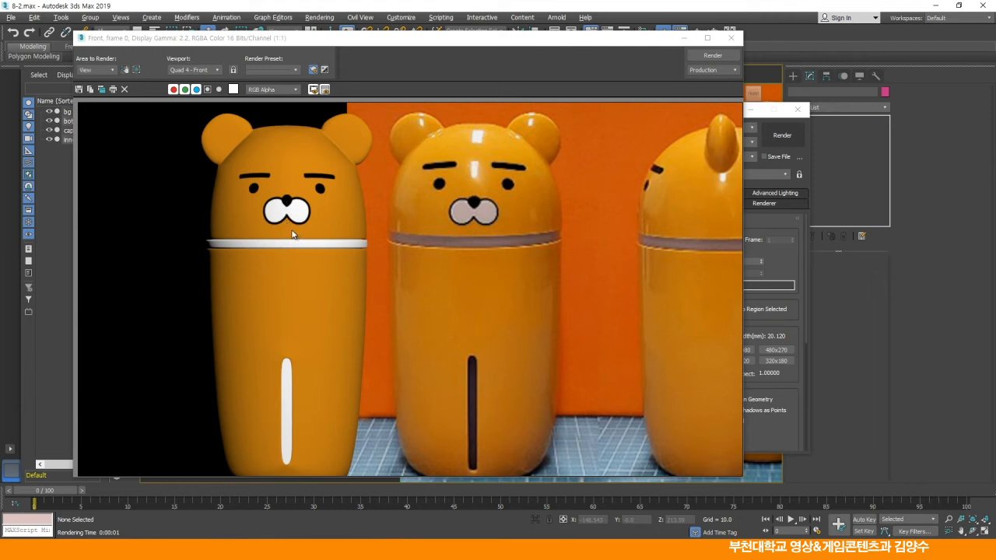
left_click_drag(412, 41, 405, 23)
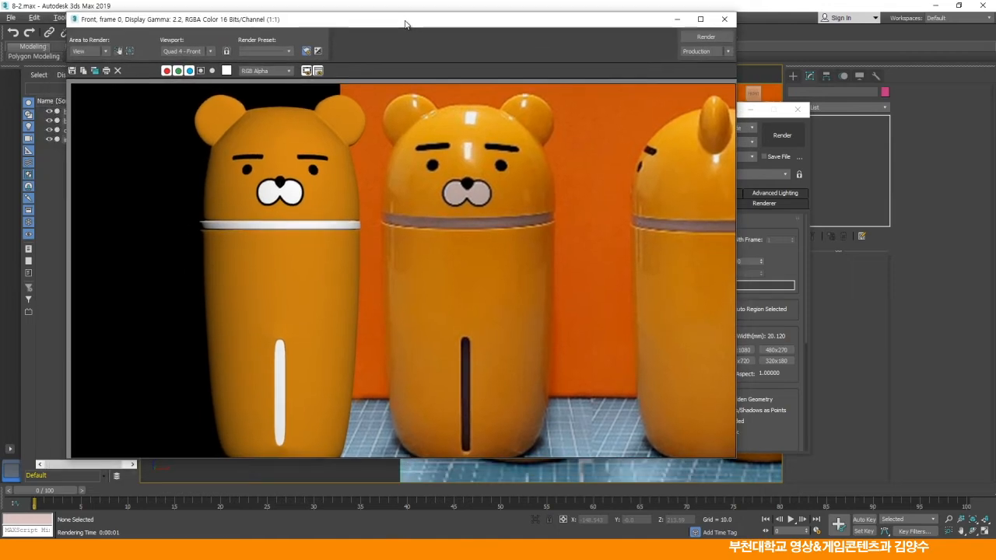
key("Escape")
left_click(782, 135)
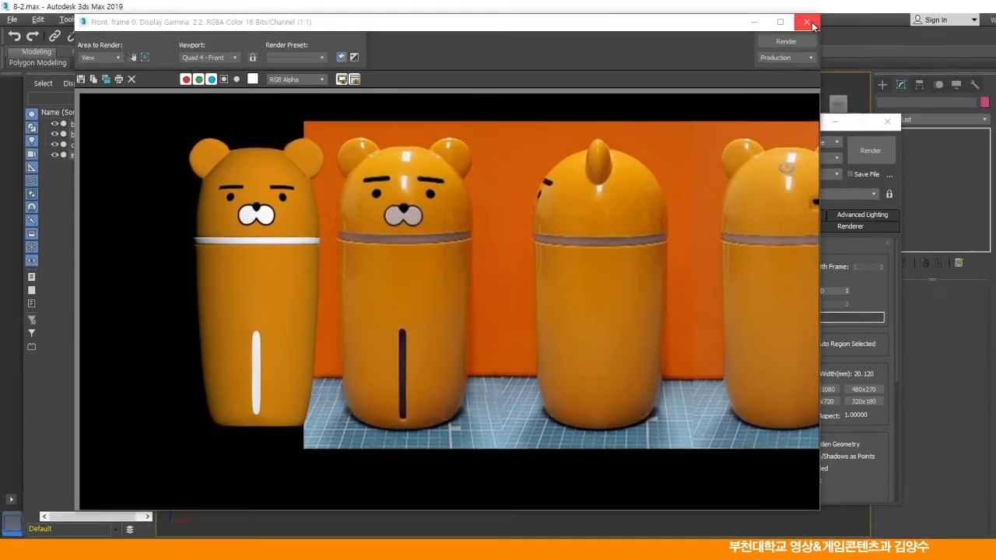
key("Escape")
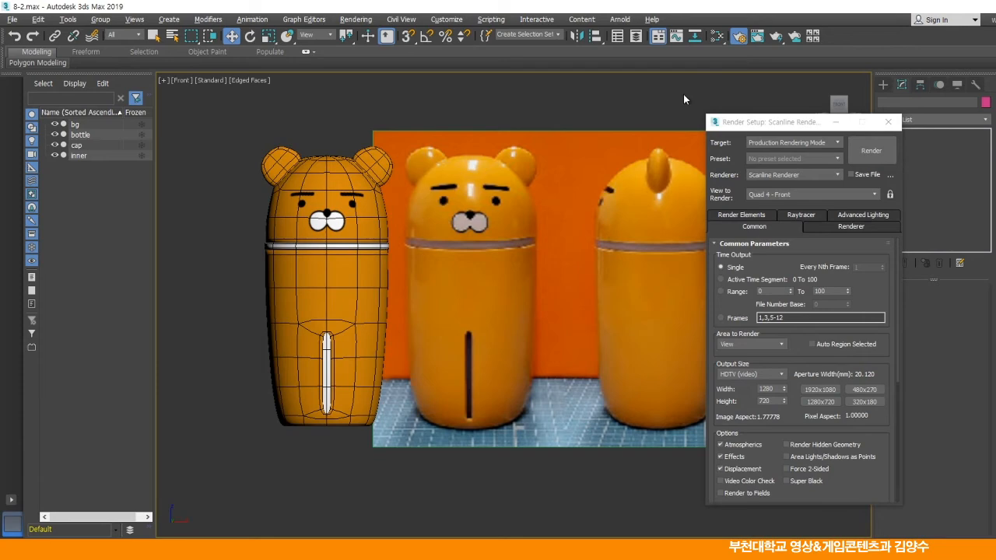
Open the parameters of the cap's Material #32 in the Slate Material Editor.
left_click(717, 37)
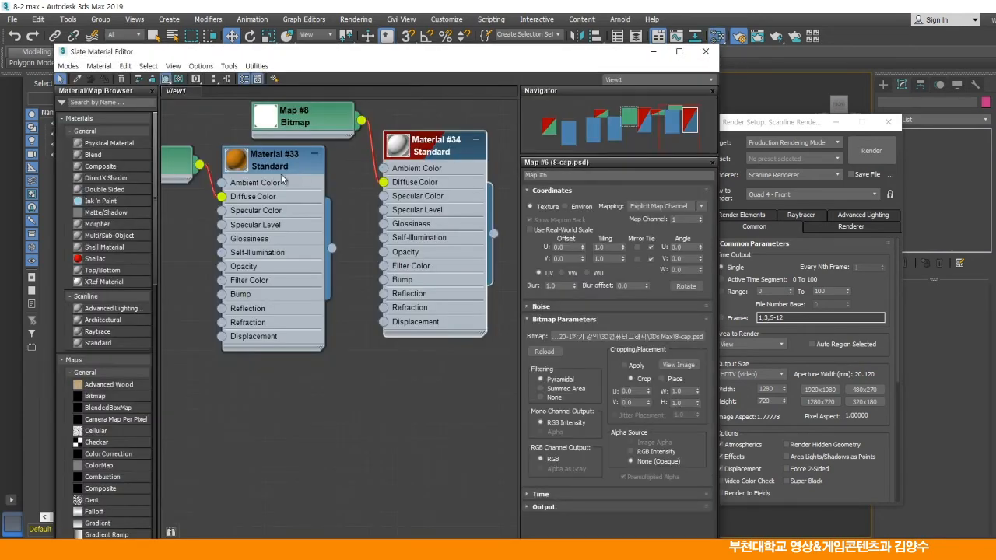
left_click_drag(420, 192, 429, 192)
left_click_drag(306, 194, 391, 170)
left_click(396, 160)
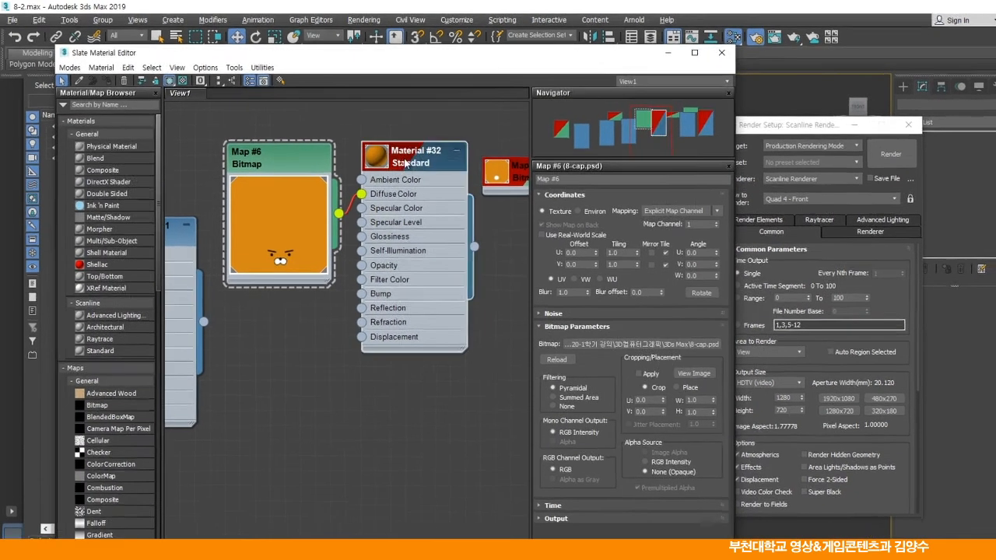
double_click(404, 163)
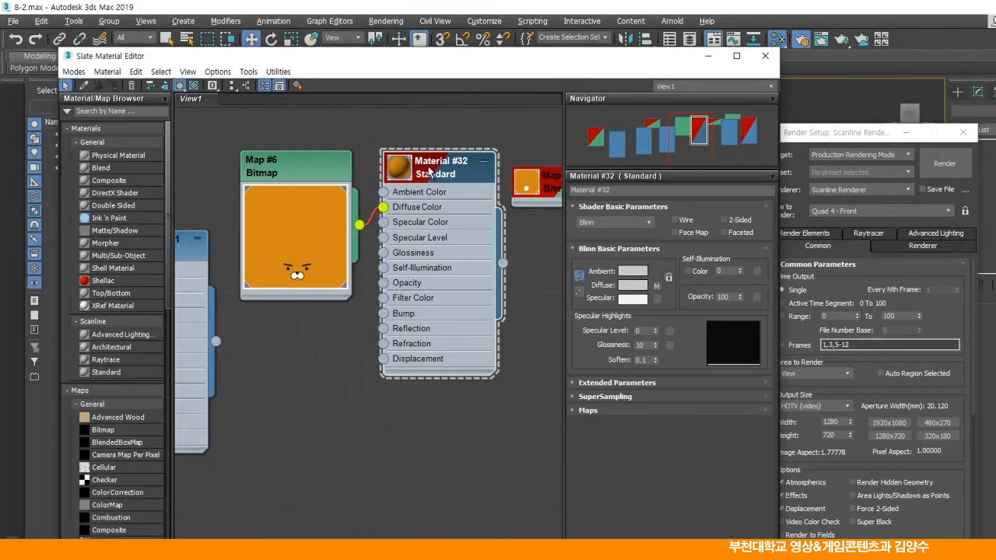
left_click_drag(427, 169, 414, 169)
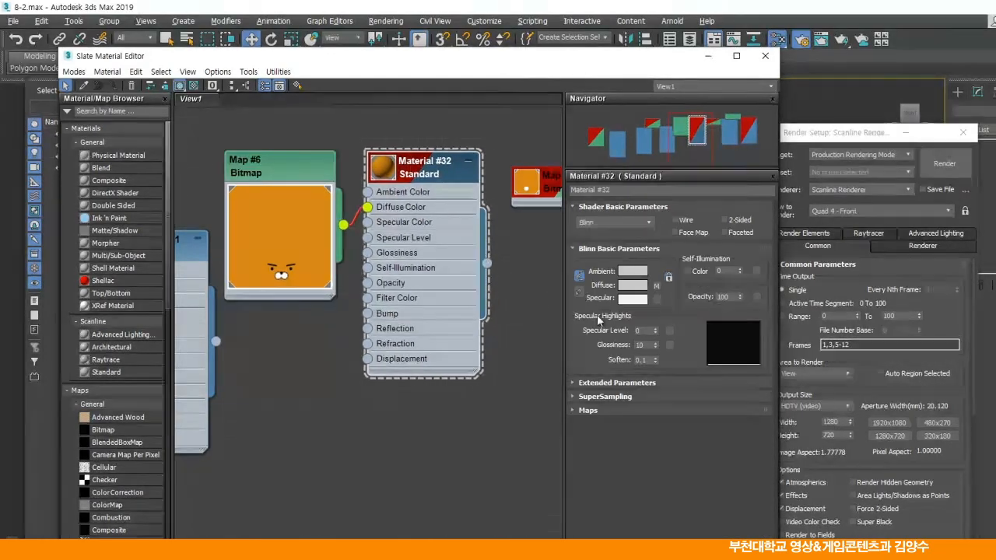
Try the Phong shader on Material #32, change it to Anisotropic and enlarge the material's node preview.
left_click(635, 222)
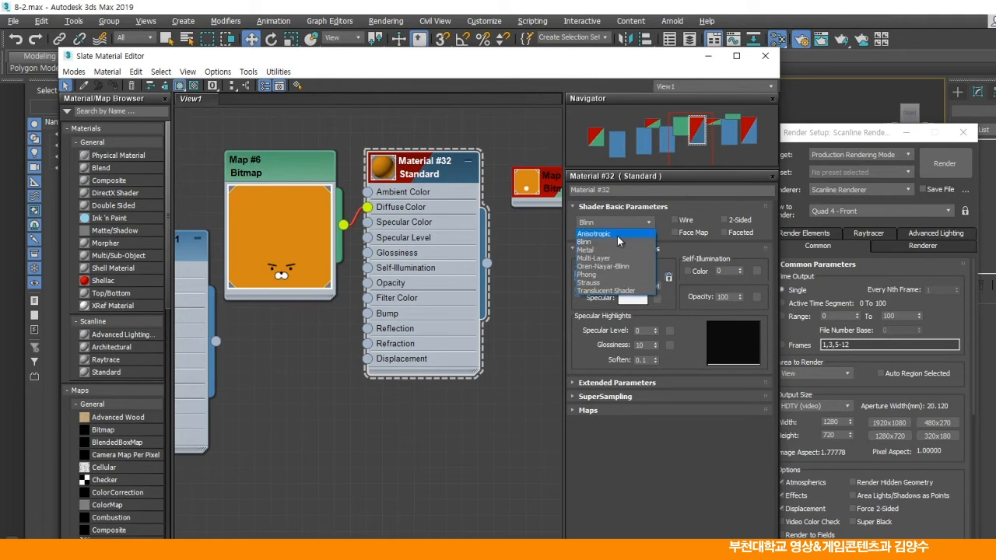
left_click(590, 275)
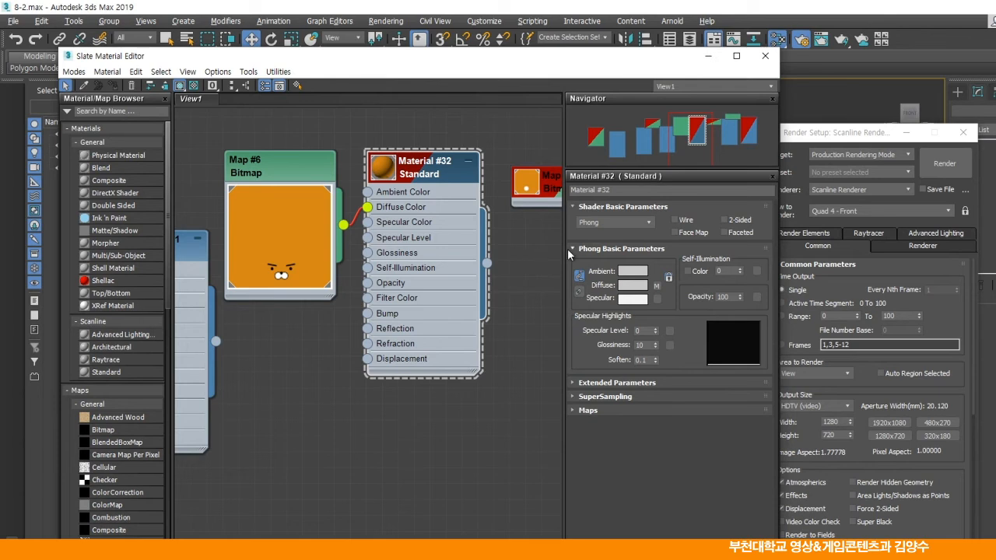
left_click(617, 223)
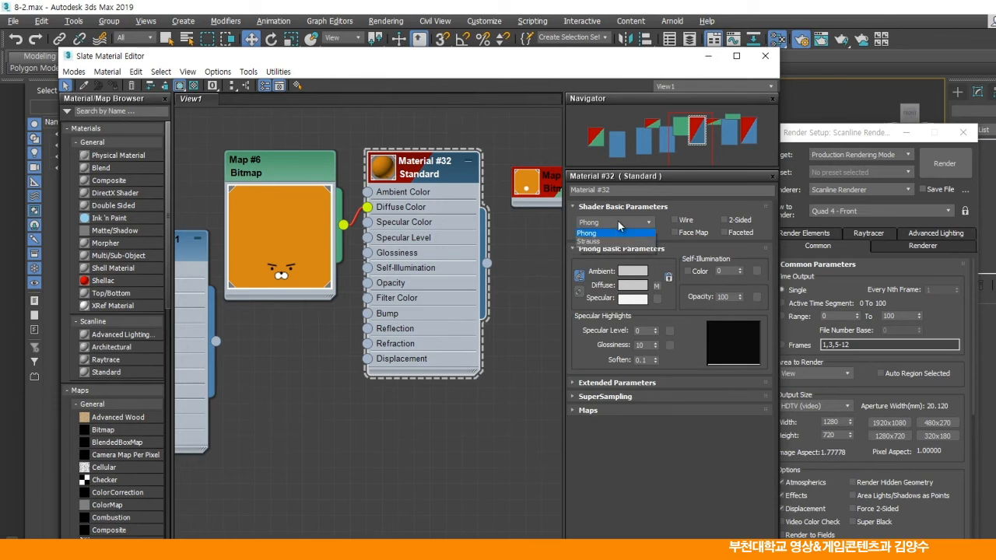
left_click(601, 233)
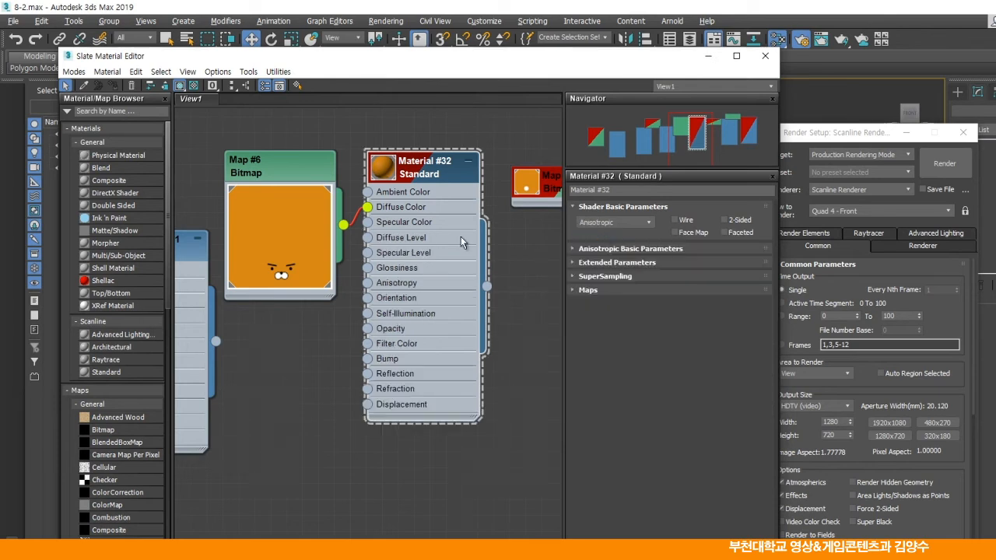
double_click(383, 167)
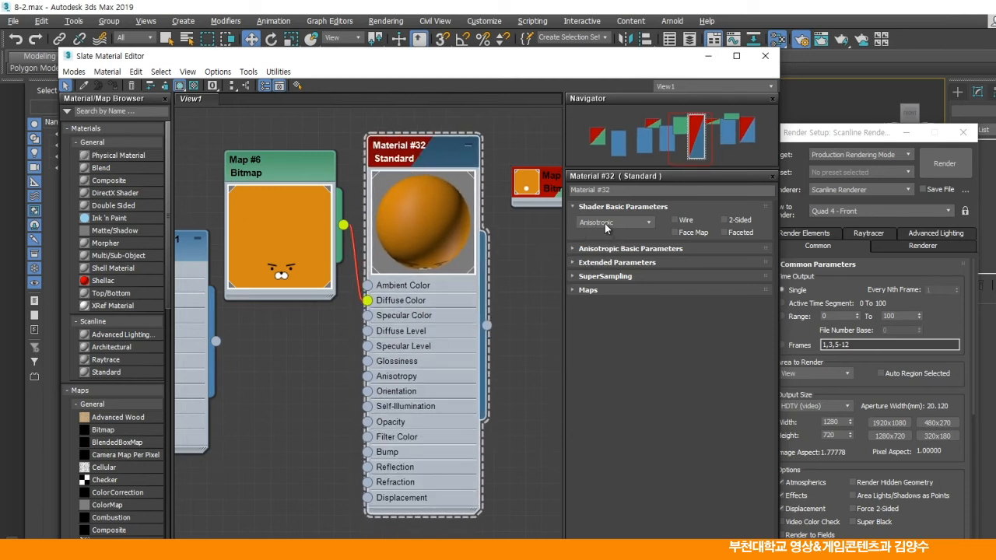
Set the specular level of Material #32 to 50 and its glossiness to 70, and render the front view.
left_click(604, 249)
left_click(637, 350)
type("0")
key("Return")
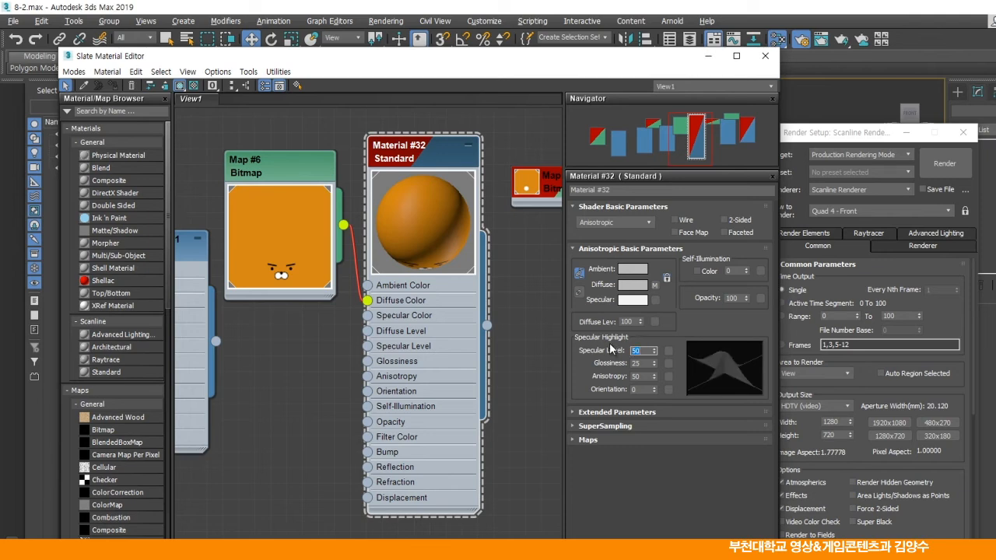
left_click_drag(654, 364, 656, 343)
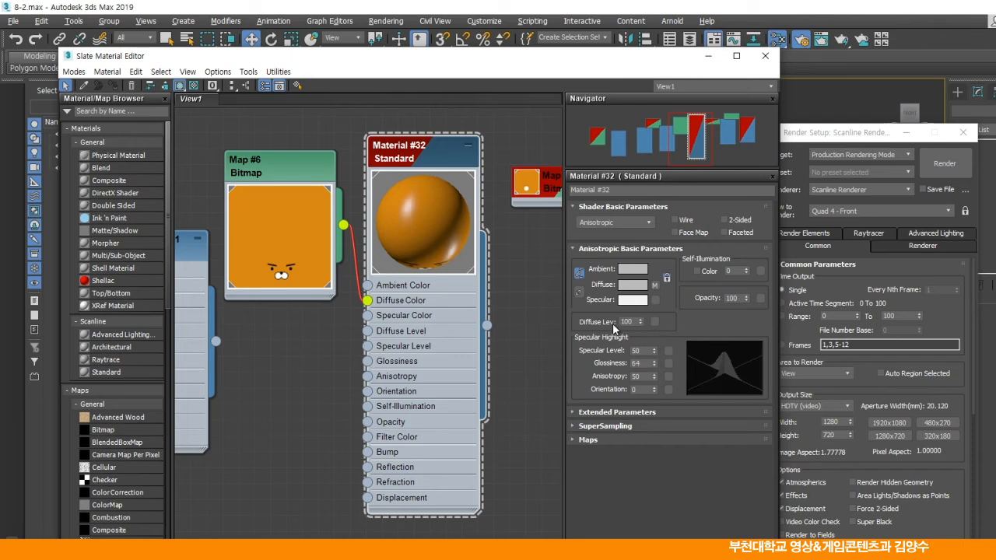
double_click(644, 363)
type("70")
key("Return")
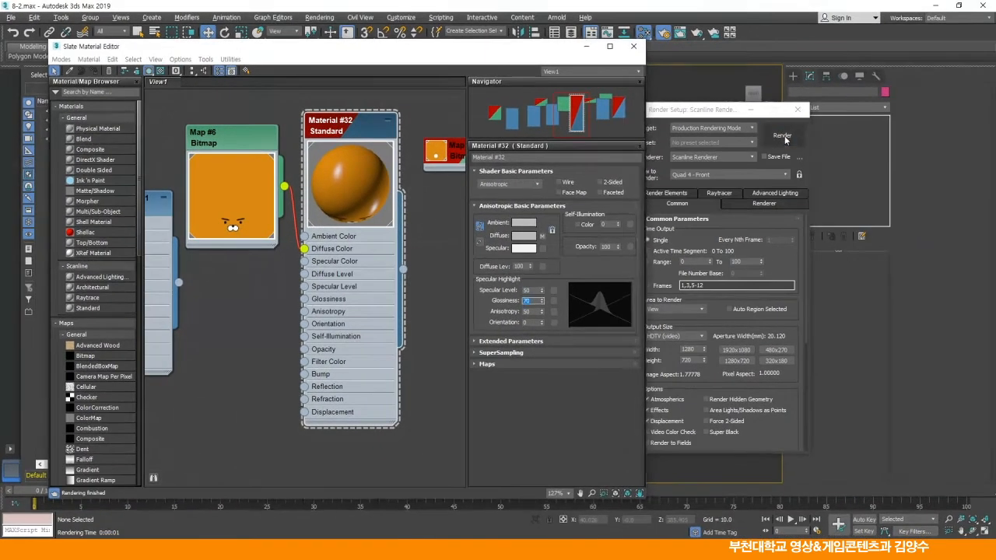
left_click(945, 164)
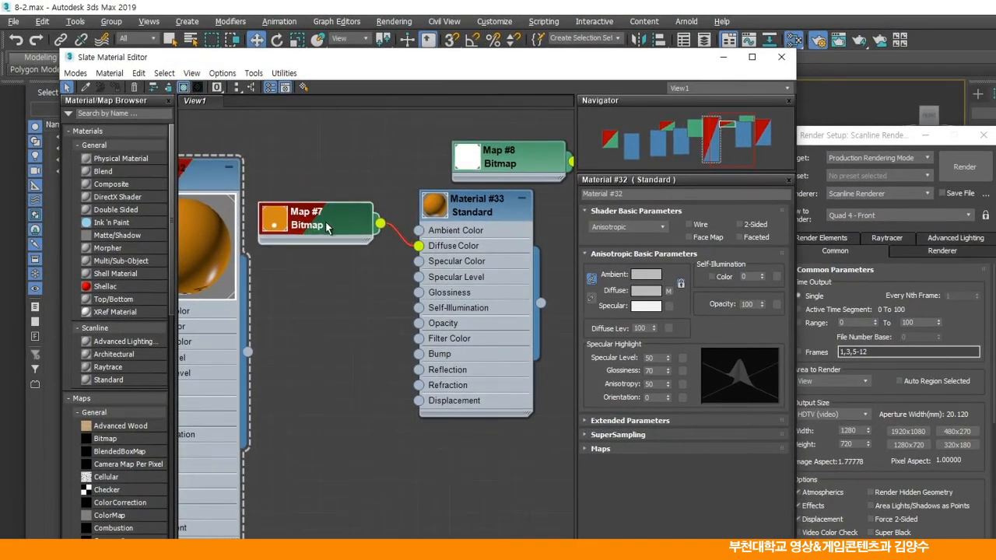
Enlarge the node preview of Material #33, open its parameters and switch its shader to Anisotropic.
double_click(451, 212)
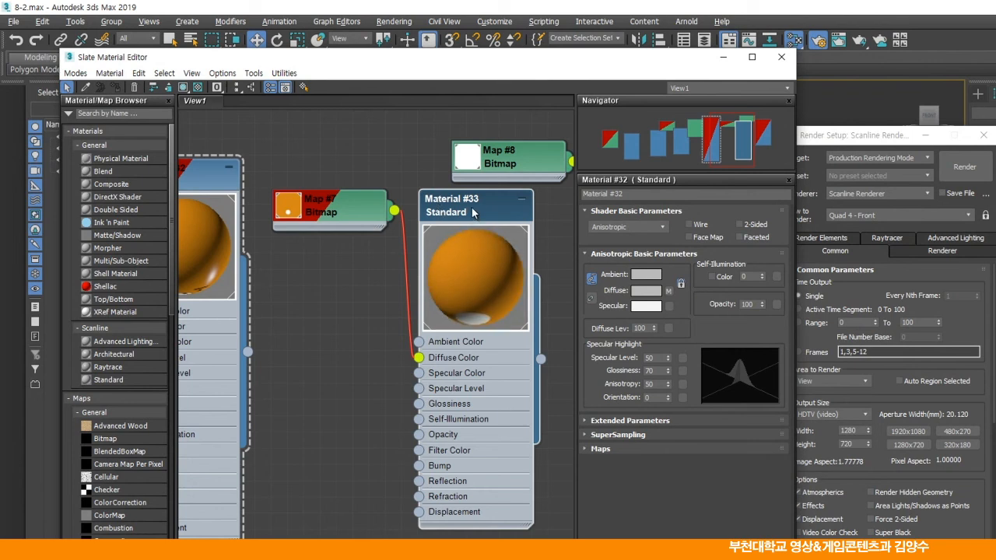
double_click(474, 211)
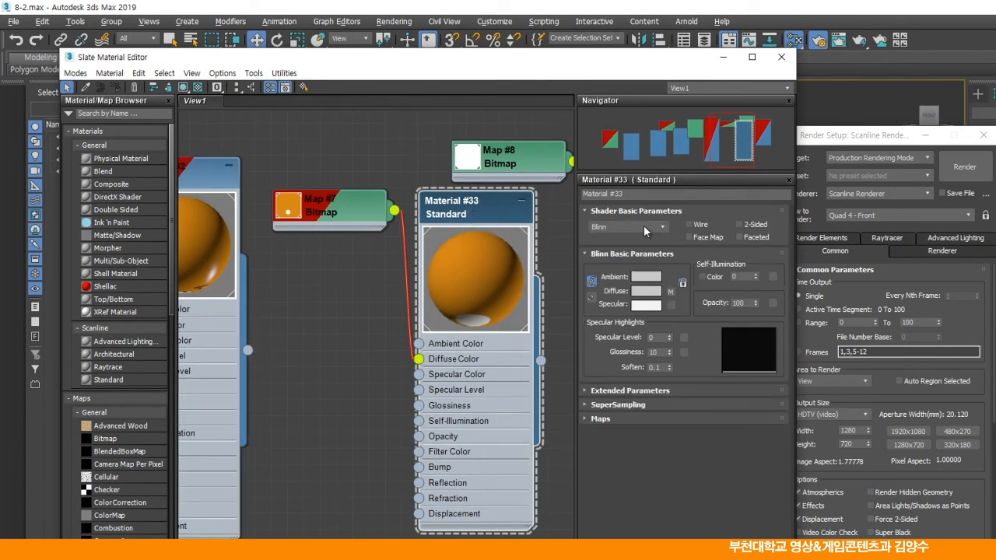
left_click(644, 228)
left_click(604, 236)
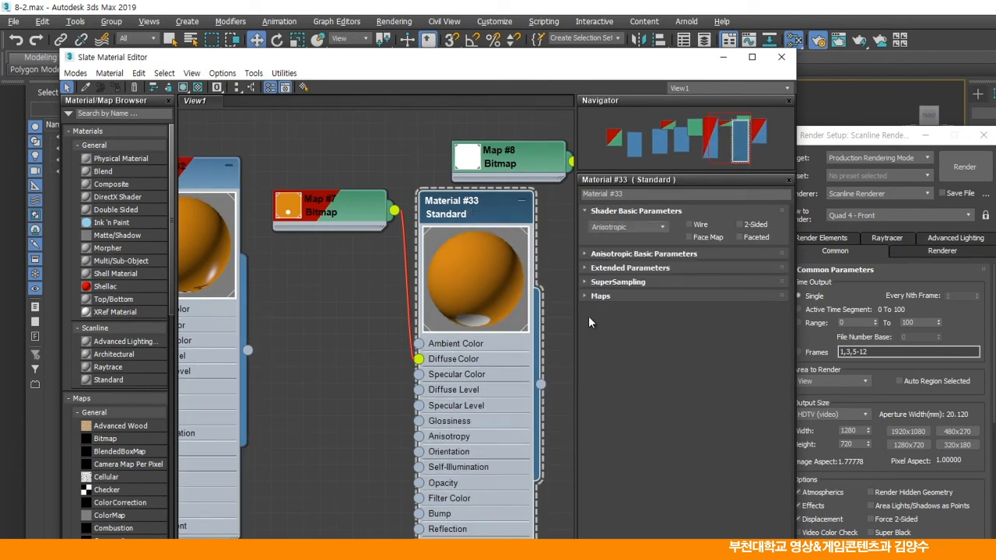
Set Material #33's specular level to 50 and glossiness to 70, and check the result in a front view render.
left_click(614, 255)
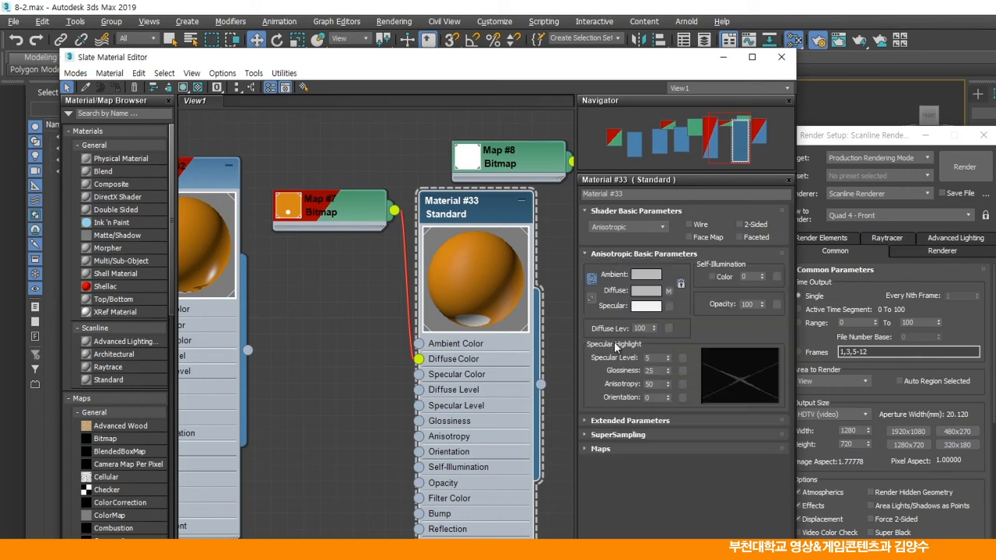
left_click(649, 372)
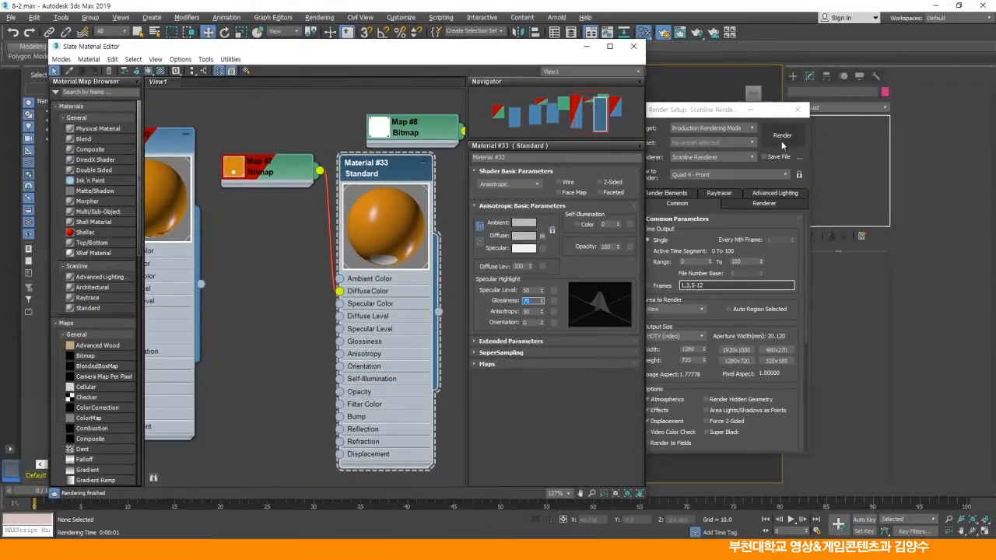
left_click(782, 137)
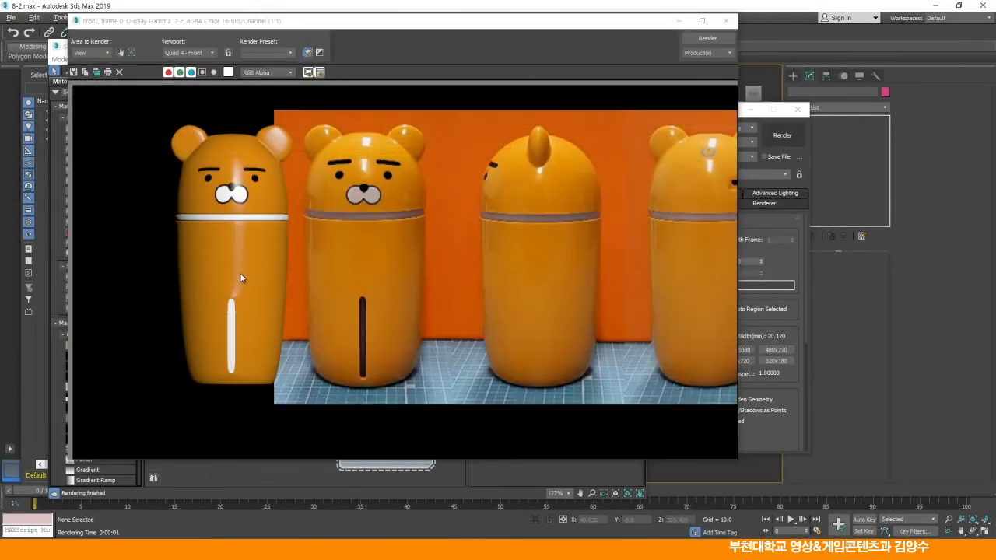
left_click(725, 20)
Change Material #34 to the Anisotropic shader with a specular level of 50 and a glossiness of 75.
left_click_drag(405, 183, 225, 203)
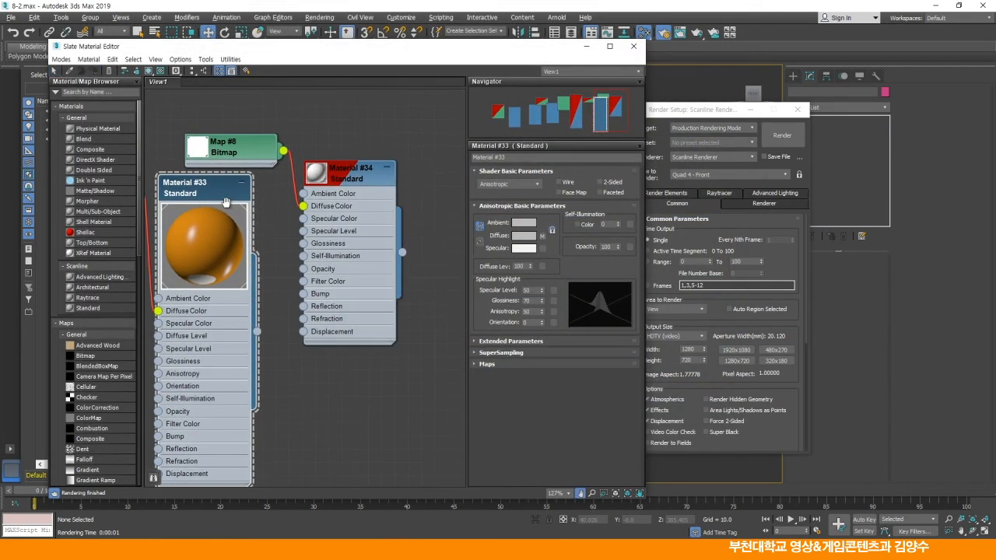
double_click(345, 177)
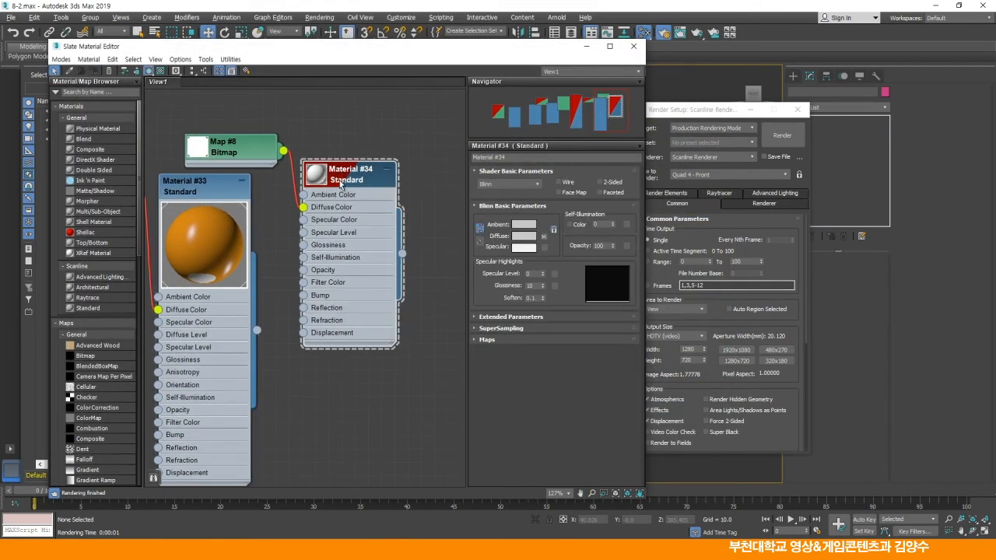
left_click(512, 185)
left_click(492, 193)
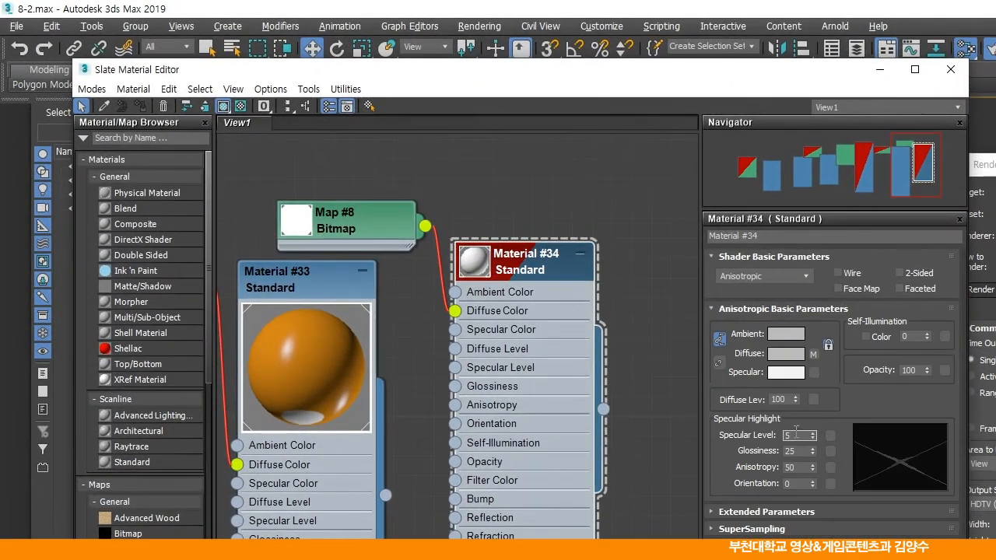
type("0")
key("Tab")
type("75")
key("Return")
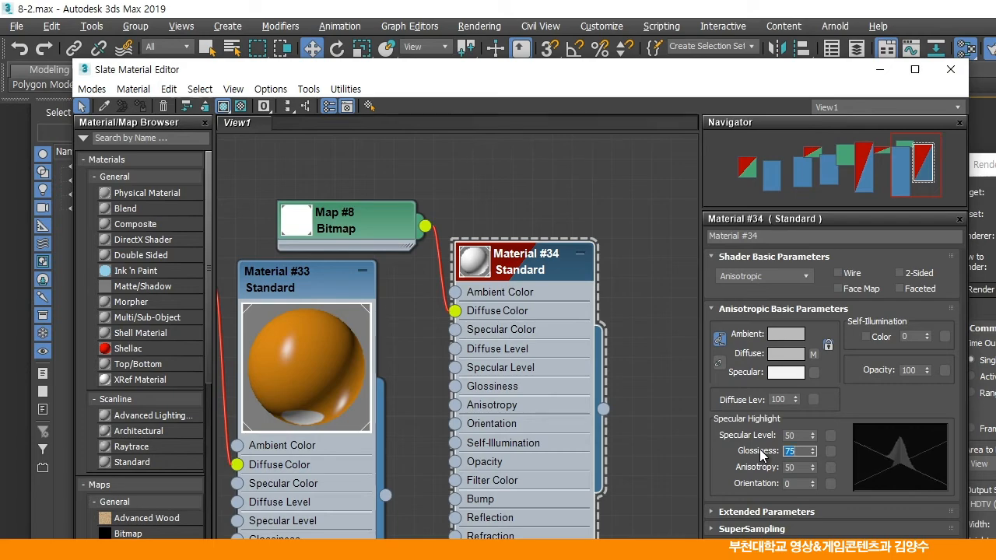
Set Material #34's opacity to 70, make it 2-Sided and check it in a front view render.
left_click(622, 469)
left_click_drag(561, 324, 562, 370)
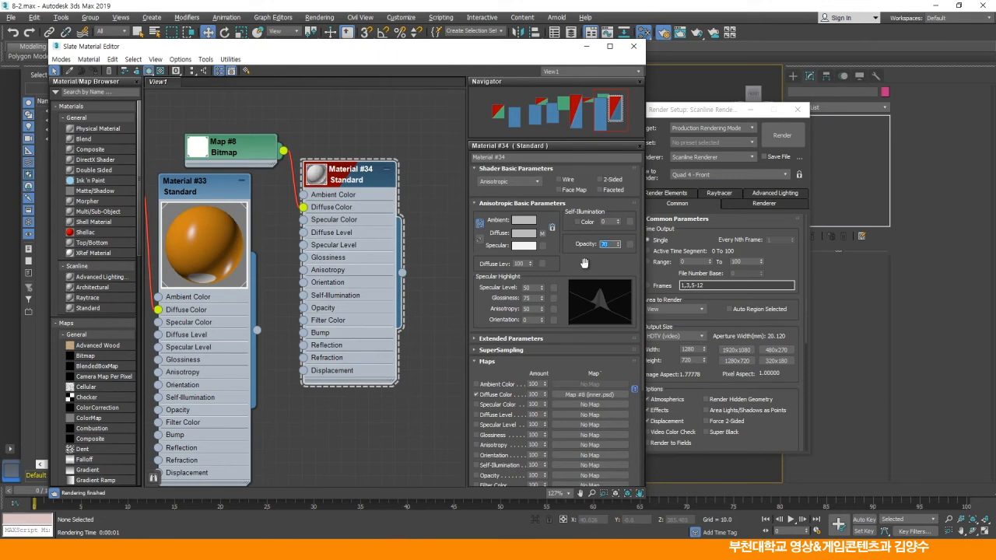
left_click_drag(583, 264, 583, 237)
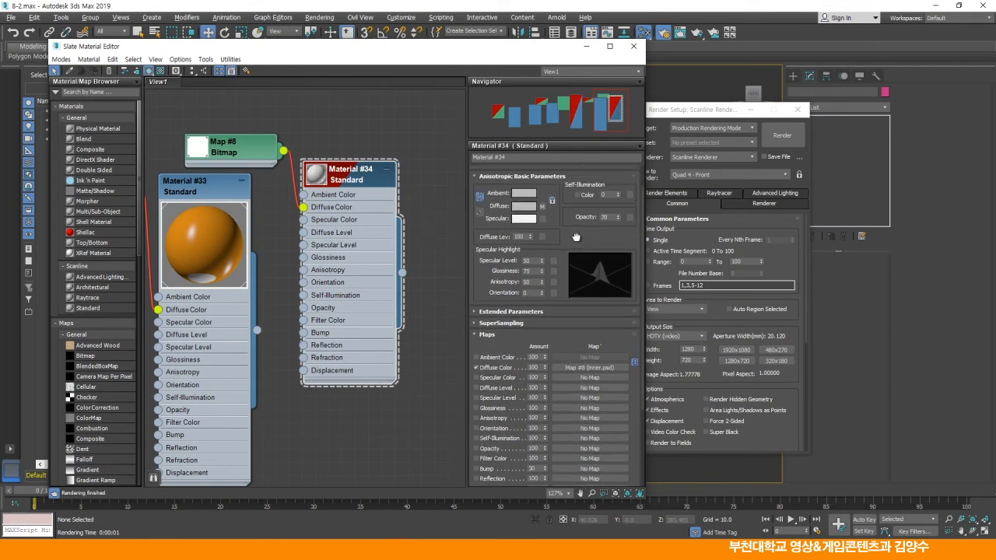
double_click(321, 177)
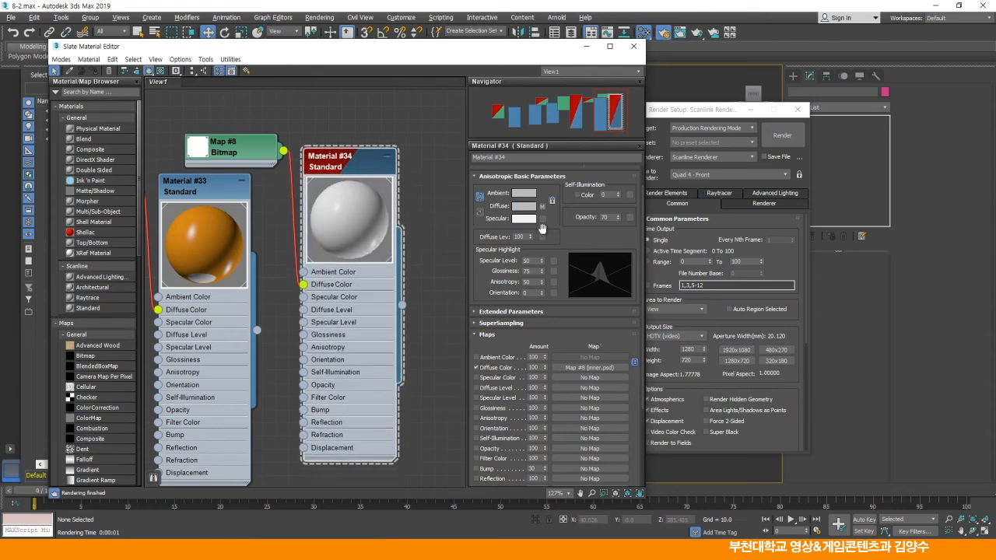
left_click_drag(570, 244, 571, 273)
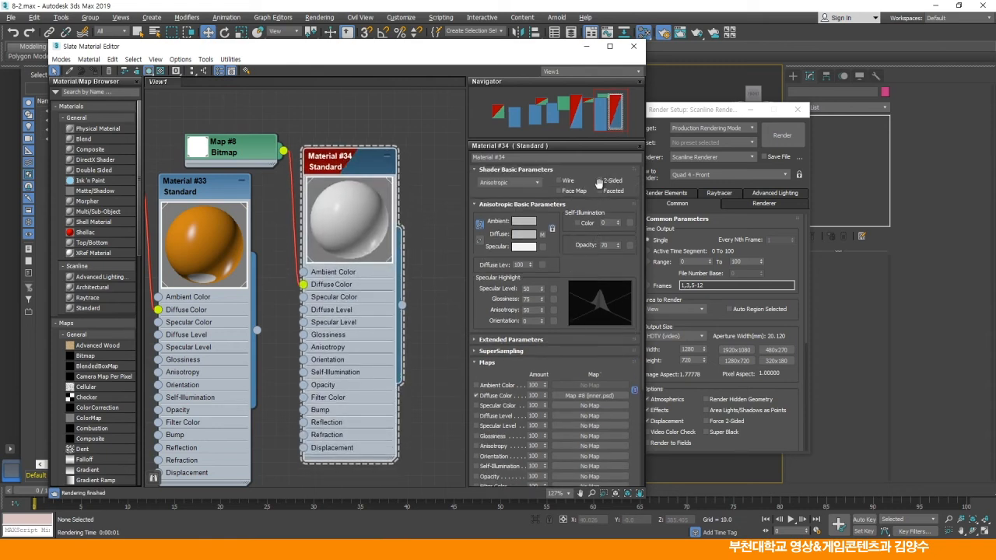
left_click(601, 182)
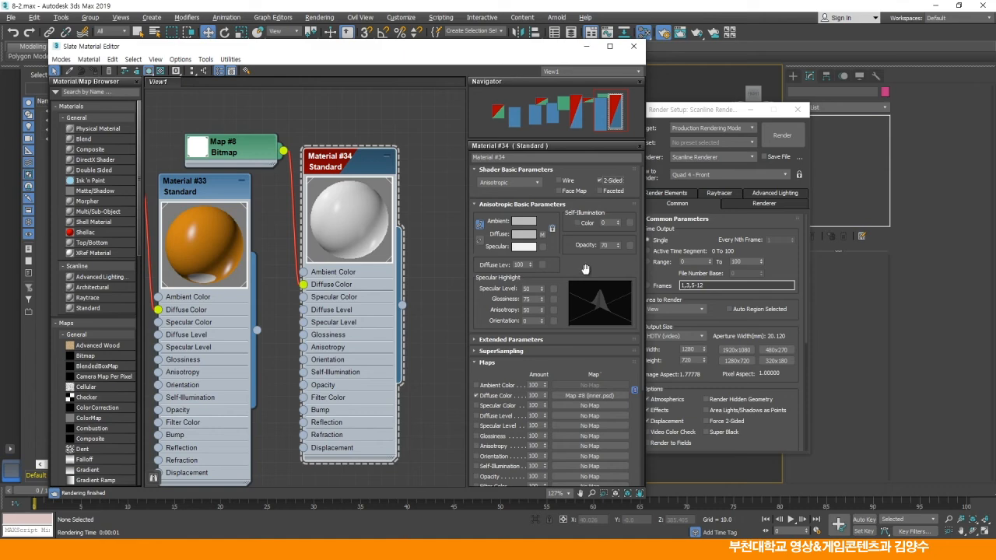
left_click(781, 138)
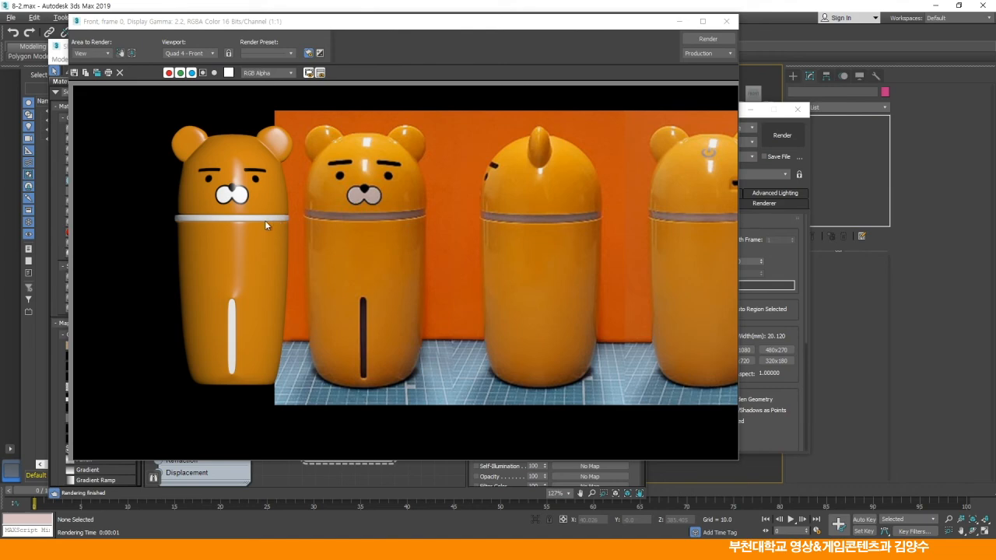
left_click(726, 21)
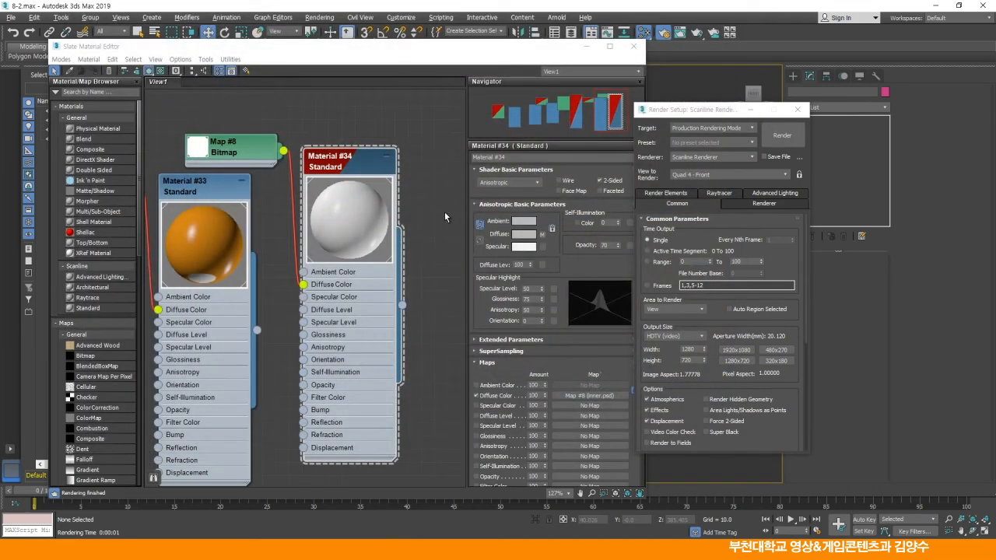
Set Material #34's opacity to 55, render the front view again and close the Slate Material Editor.
left_click(362, 169)
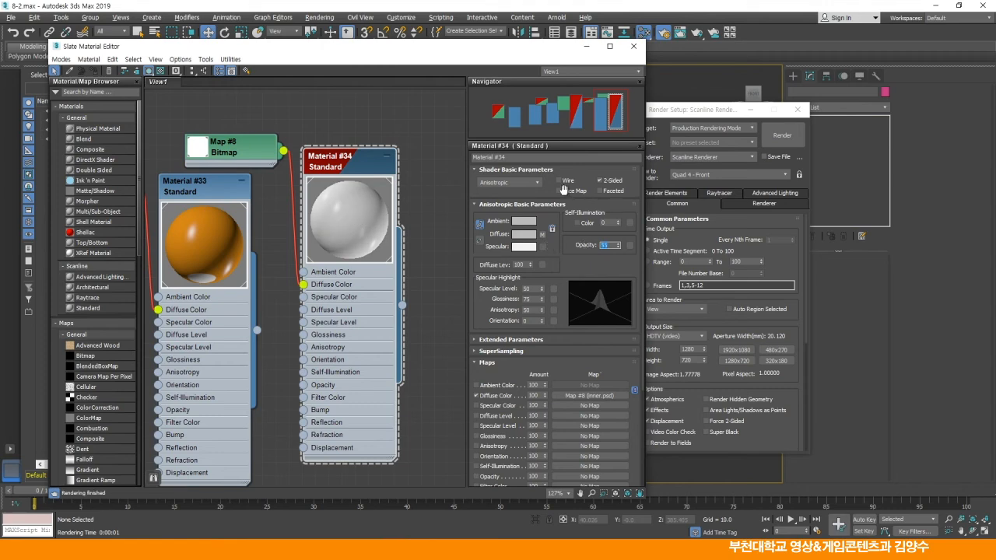
left_click(783, 136)
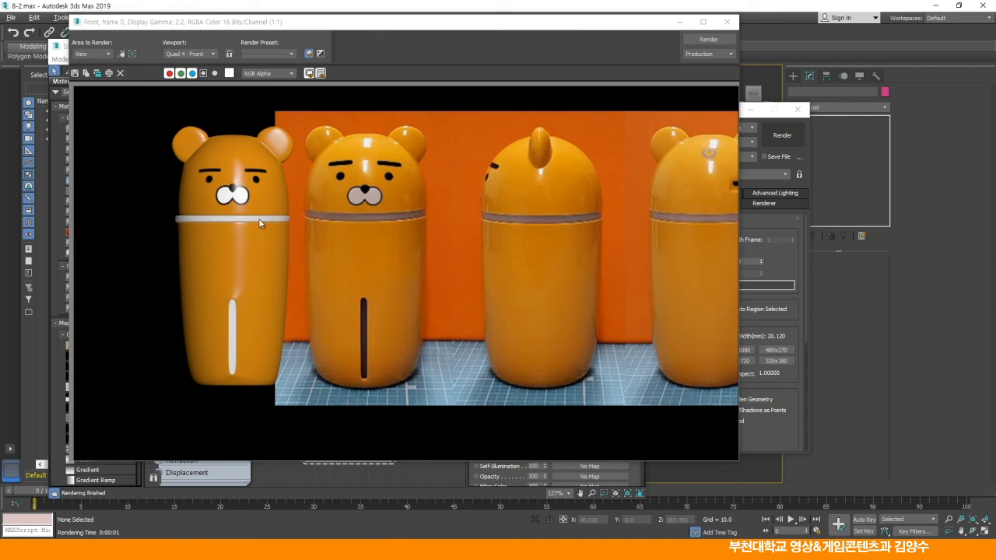
left_click(726, 21)
left_click(634, 46)
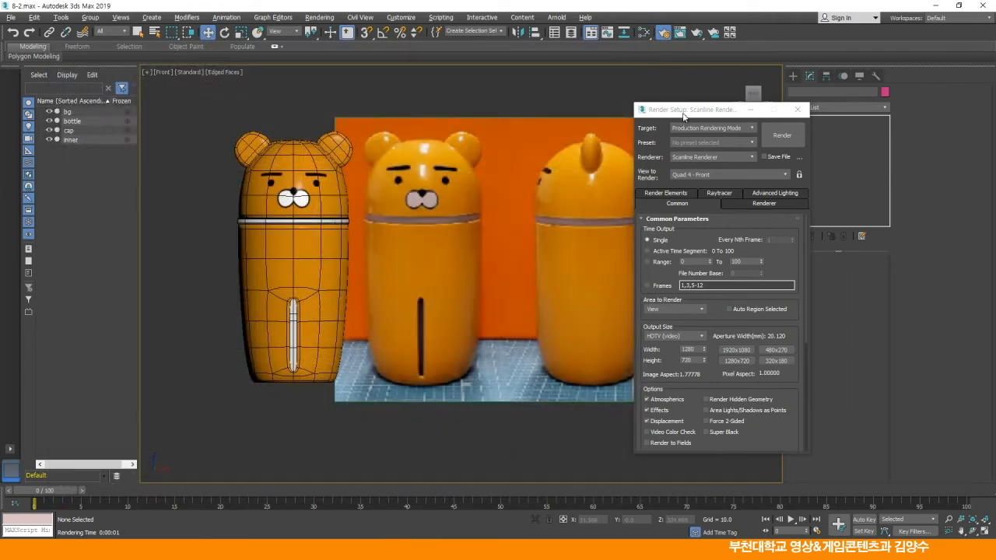
Maximize the Perspective view and render the bottle from an angle to check the materials.
left_click_drag(661, 110, 580, 129)
left_click(715, 130)
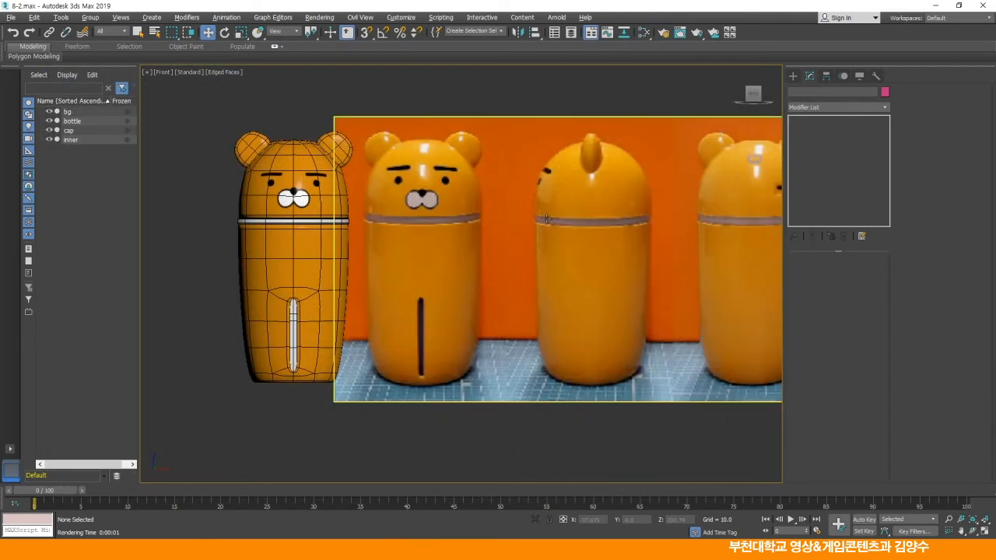
left_click_drag(542, 213, 507, 192)
key("alt+w")
left_click(562, 348)
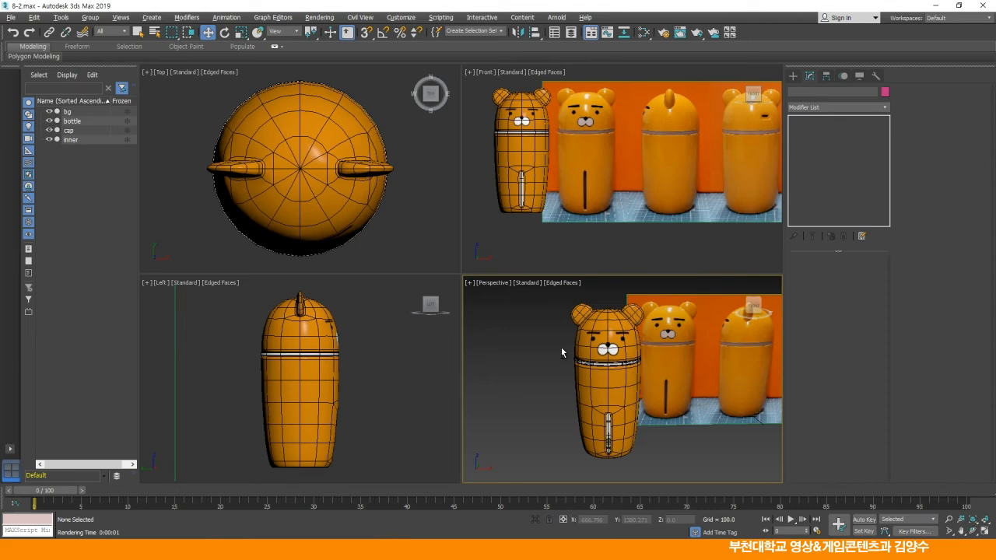
key("alt+w")
left_click_drag(555, 314, 505, 310)
left_click(663, 32)
left_click(705, 155)
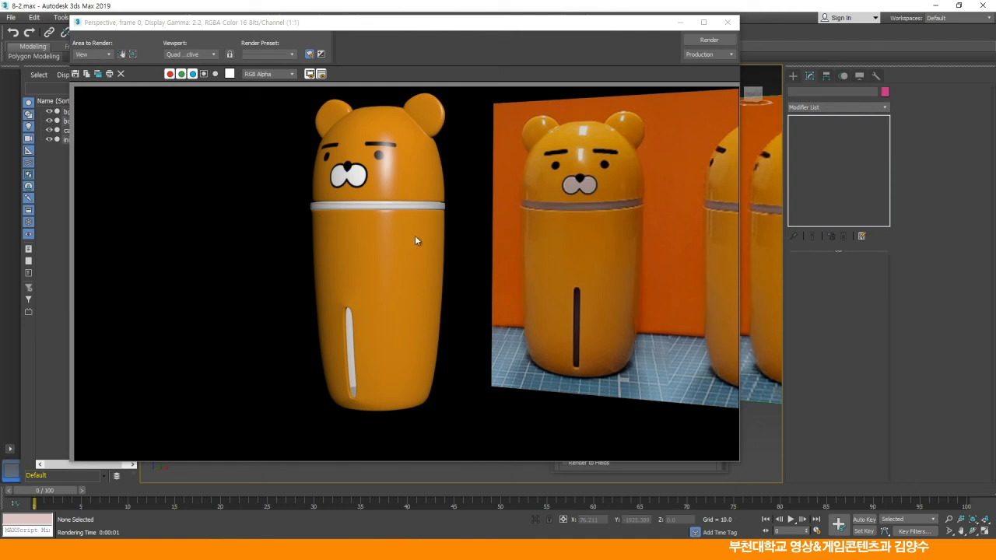
left_click(728, 23)
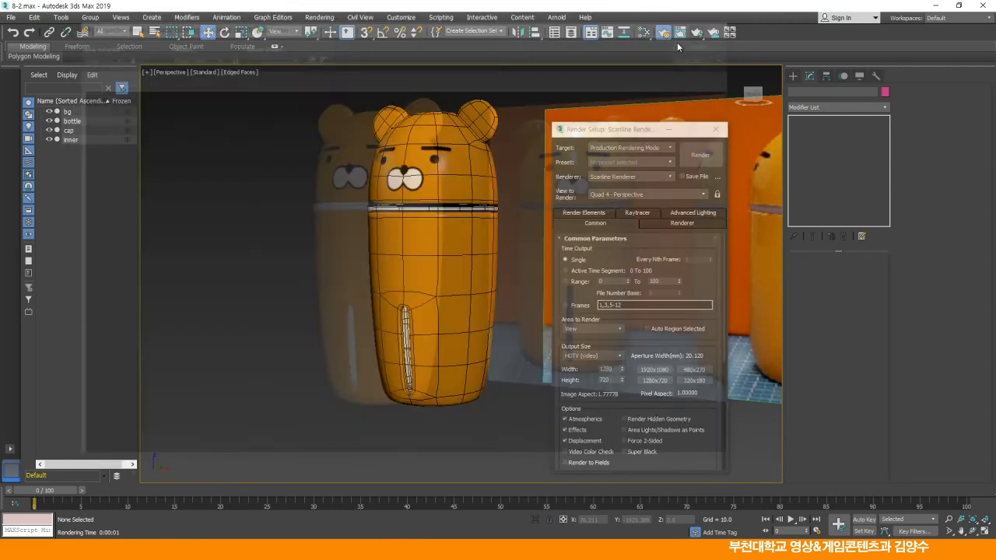
Connect a Bitmap map with the georgentor_2k HDR image to the Reflection slot of Material #32.
left_click_drag(639, 131, 715, 124)
left_click_drag(495, 178, 492, 185)
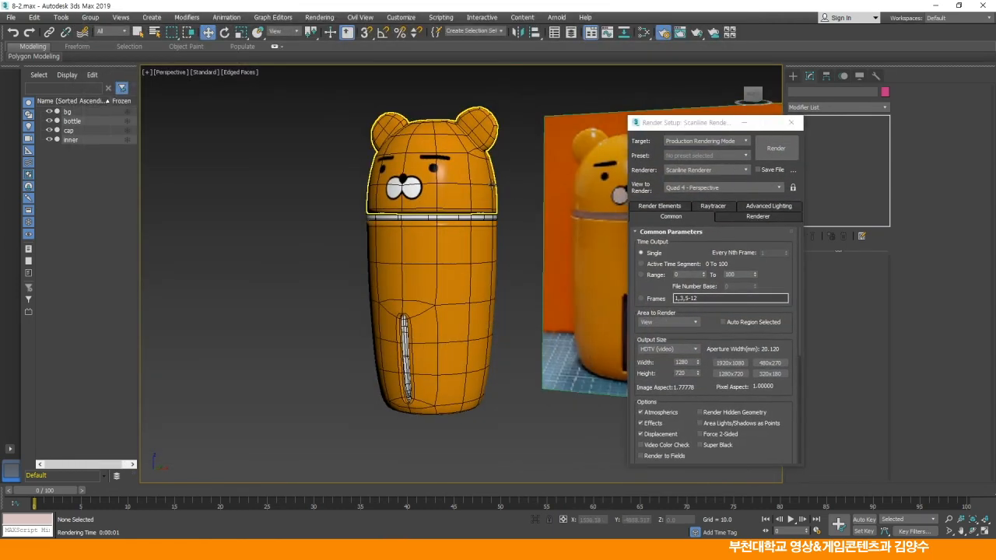
left_click(645, 32)
left_click_drag(154, 240, 282, 191)
left_click_drag(233, 196, 348, 201)
left_click_drag(198, 192, 324, 204)
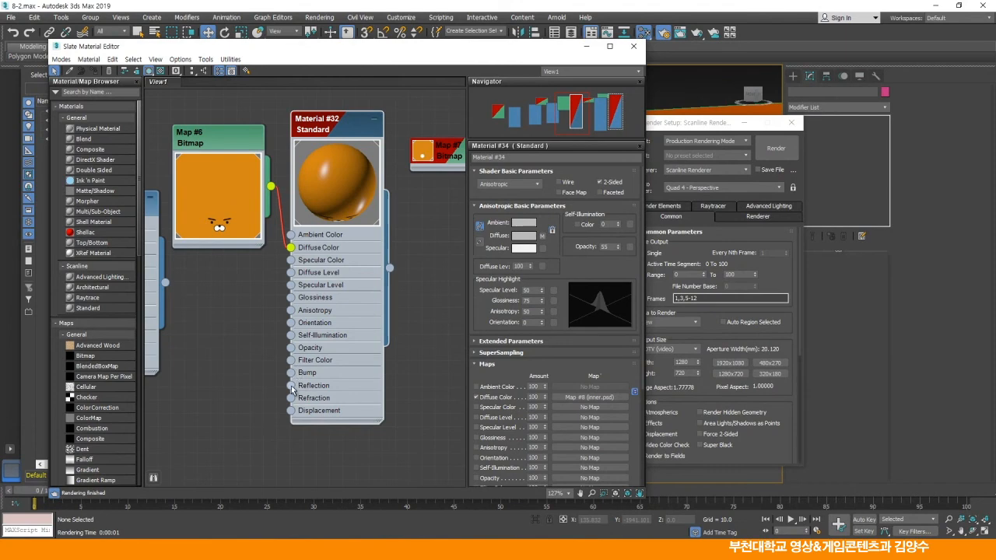
left_click_drag(293, 389, 266, 380)
mouse_move(266, 380)
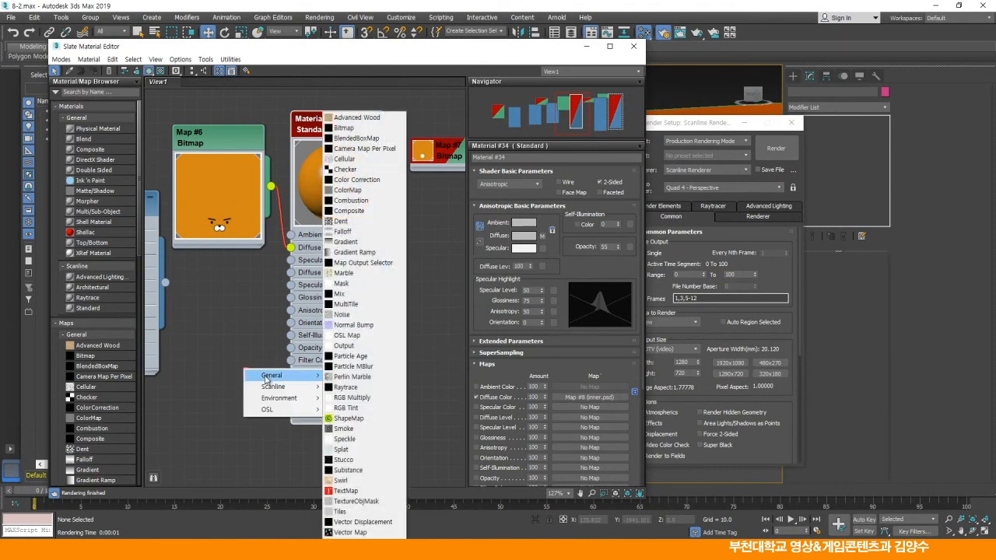
left_click(344, 127)
left_click(147, 104)
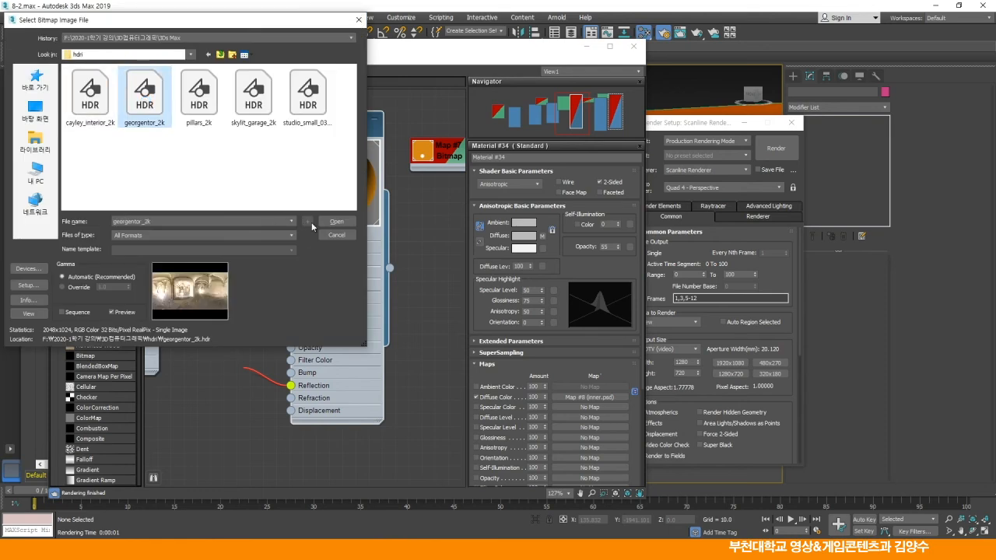
left_click(336, 221)
left_click(157, 241)
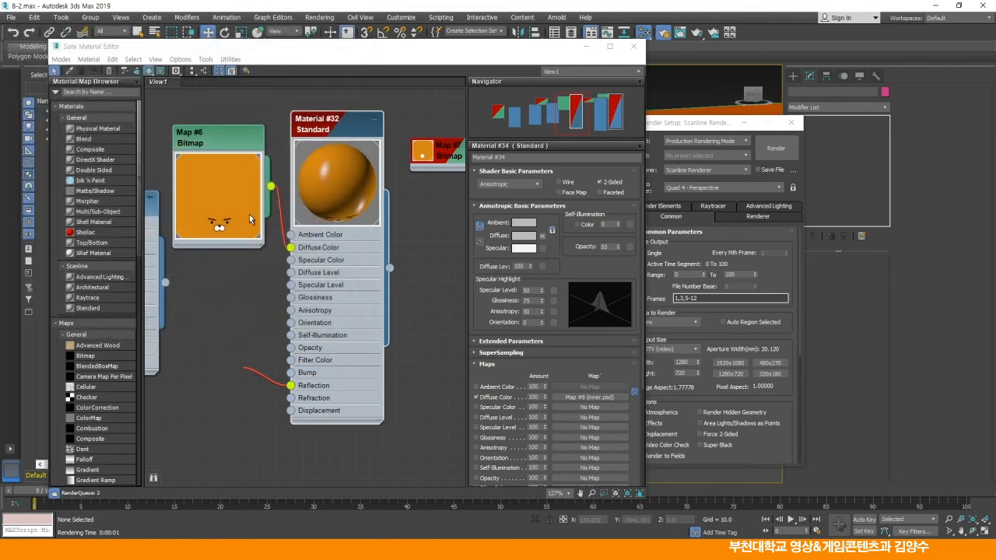
Set the Reflection map amount of Material #32 to 5 and move the Map #9 node clear of the material.
double_click(337, 121)
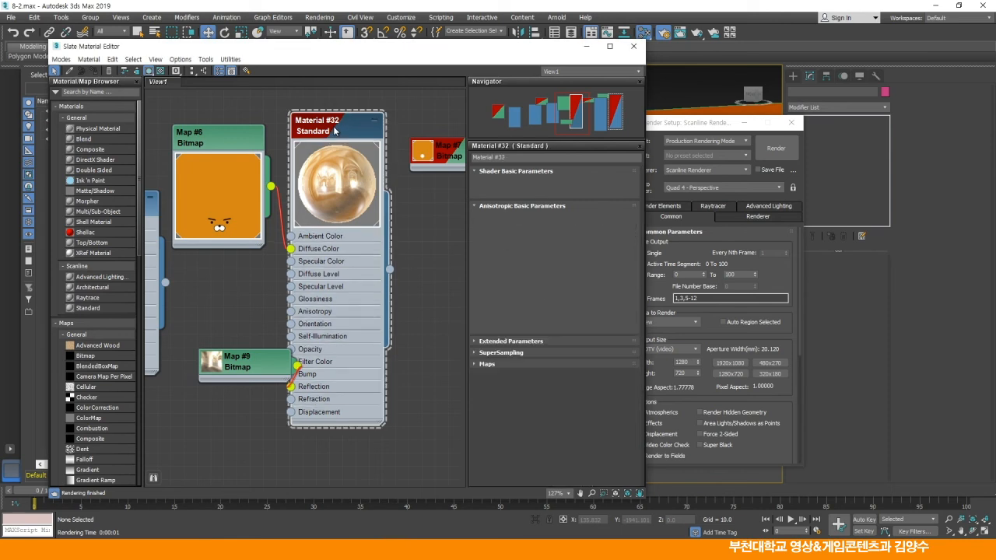
left_click(480, 364)
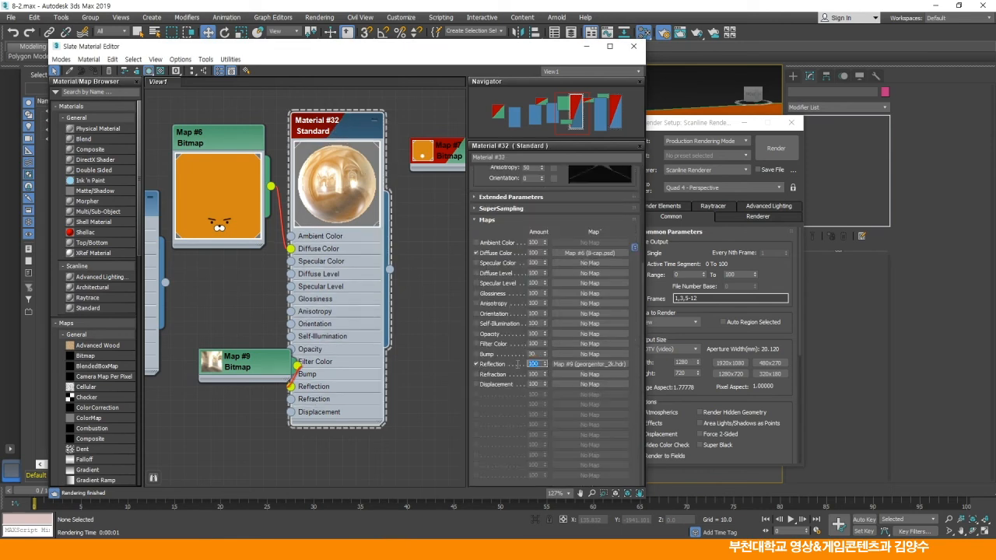
key("Return")
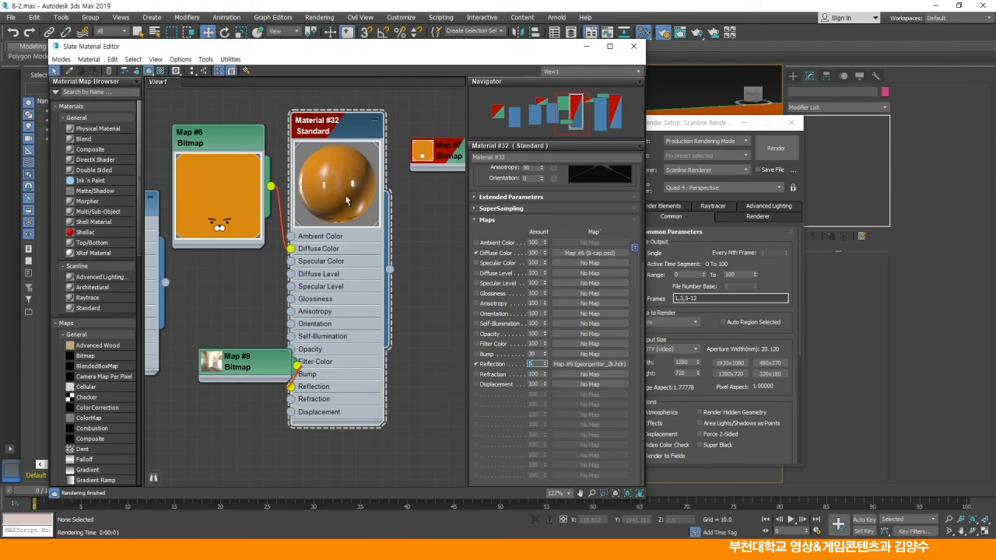
left_click_drag(241, 362, 215, 375)
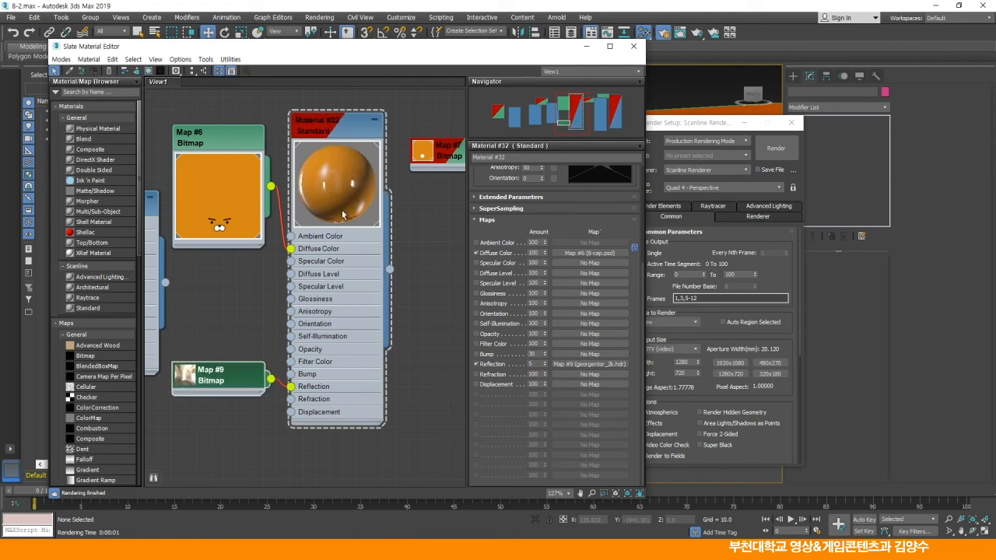
Connect Map #9 to the Reflection slots of Material #33 and Material #34, rearranging the nodes in an enlarged Slate Material Editor.
left_click_drag(405, 215, 332, 193)
left_click(609, 46)
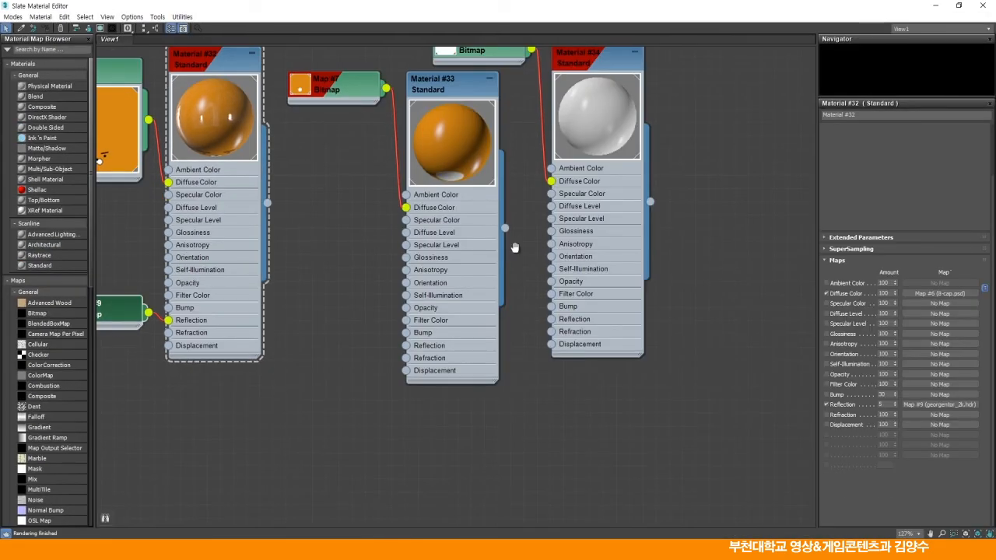
left_click_drag(529, 241, 569, 260)
left_click_drag(514, 98, 523, 155)
left_click_drag(175, 387, 498, 372)
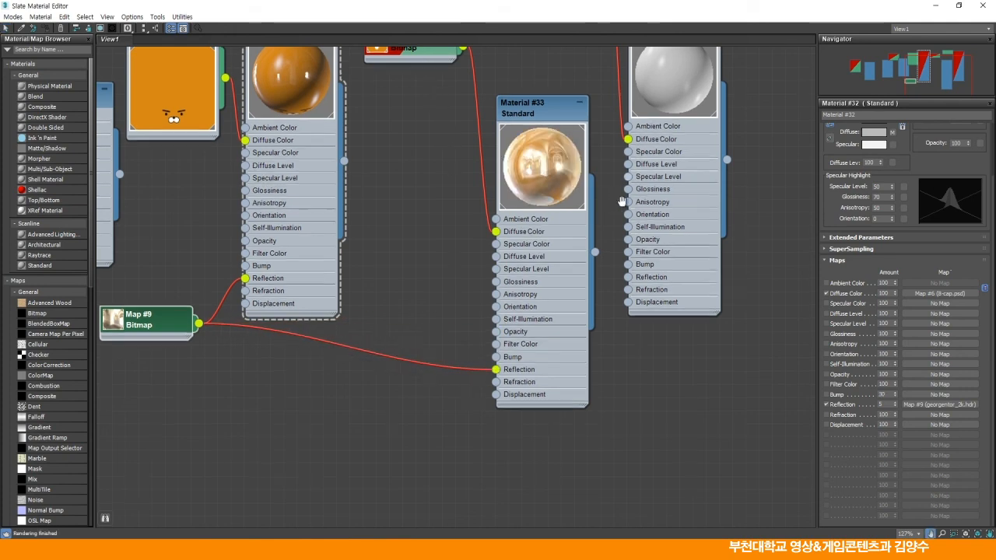
left_click_drag(621, 200, 611, 238)
left_click_drag(188, 363, 615, 318)
left_click_drag(524, 175, 501, 232)
double_click(501, 232)
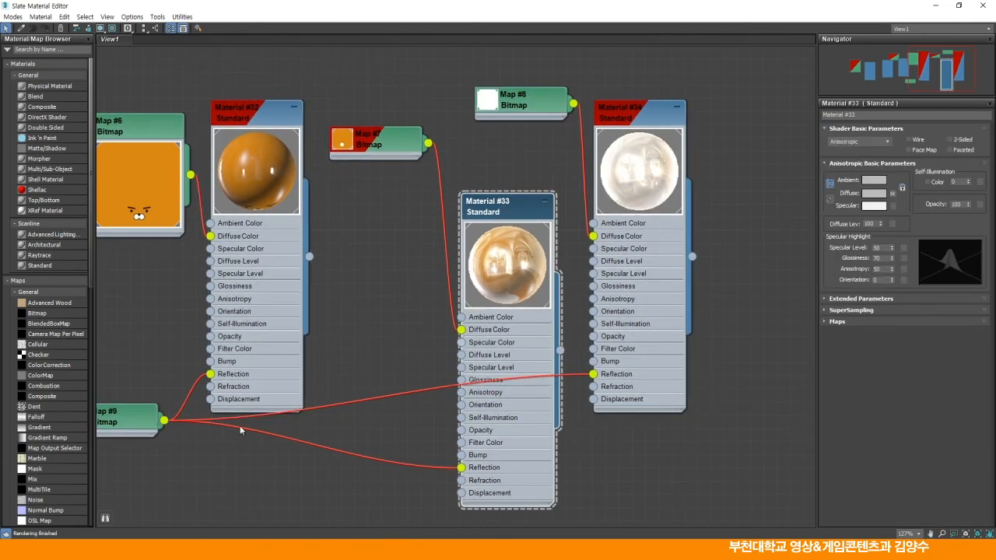
left_click_drag(131, 425, 210, 463)
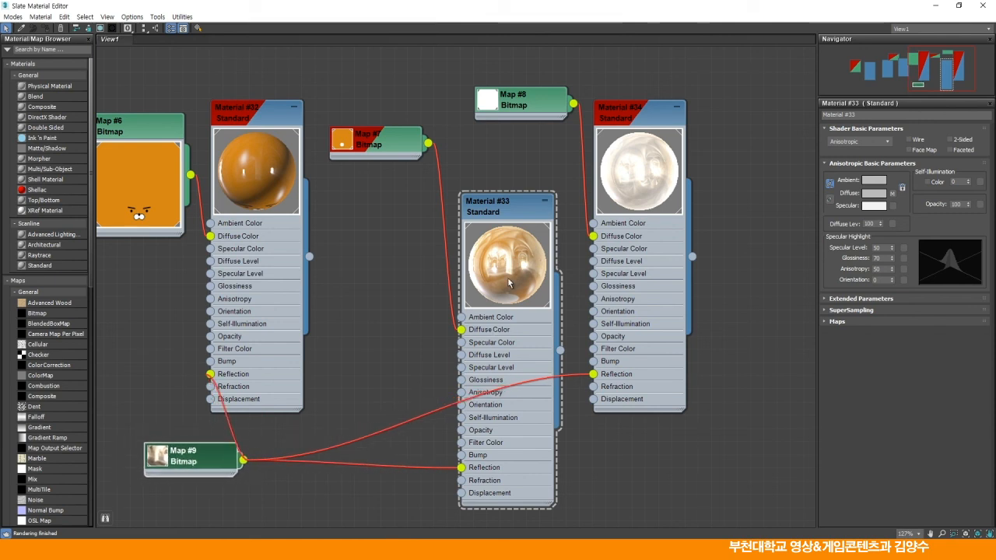
Set the Reflection map amount of Material #33 and Material #34 to 5 and restore the material editor's window size.
left_click(512, 212)
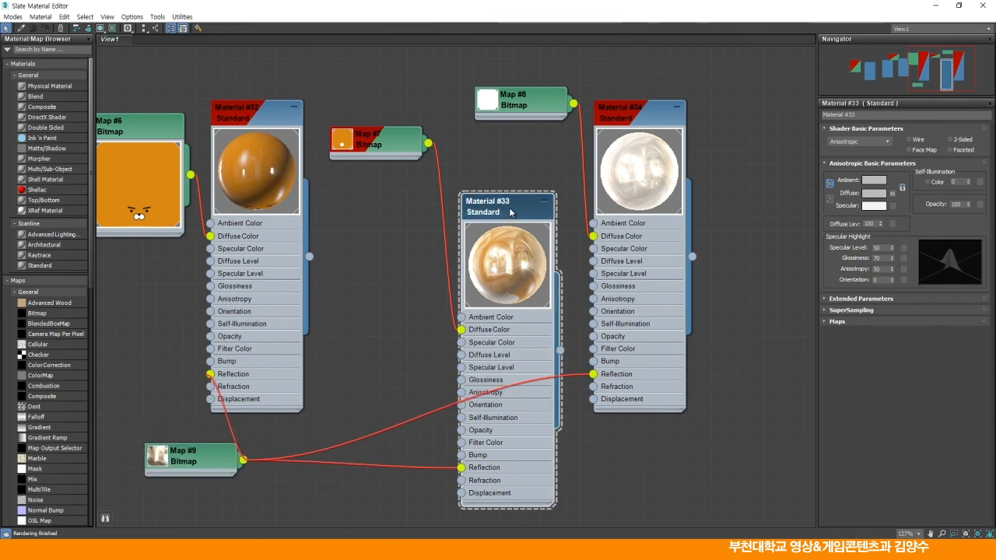
left_click(835, 321)
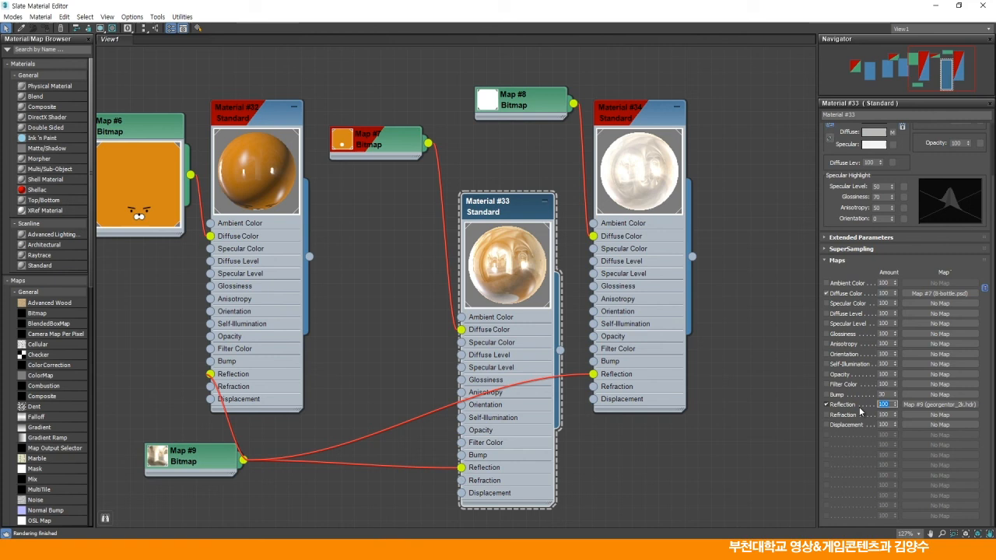
left_click(655, 135)
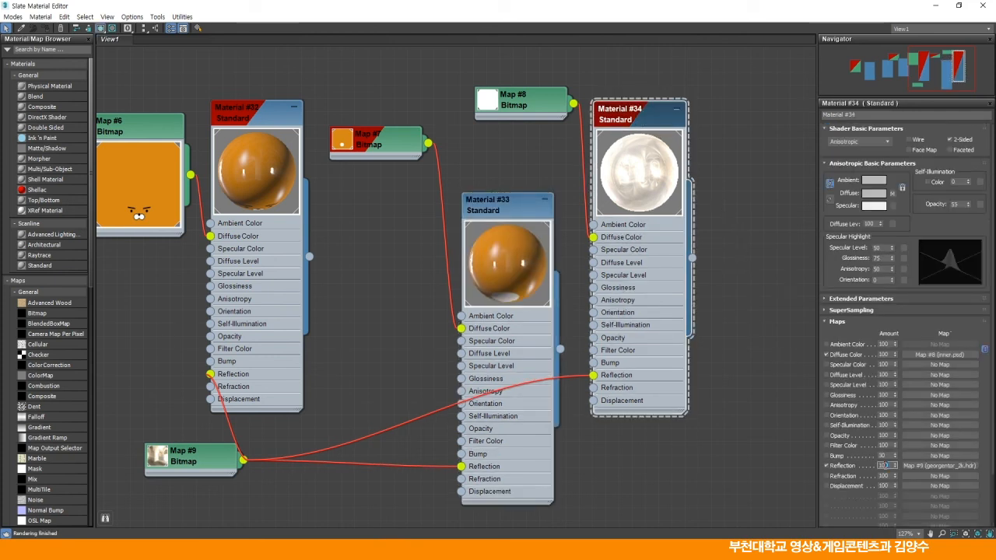
type("5")
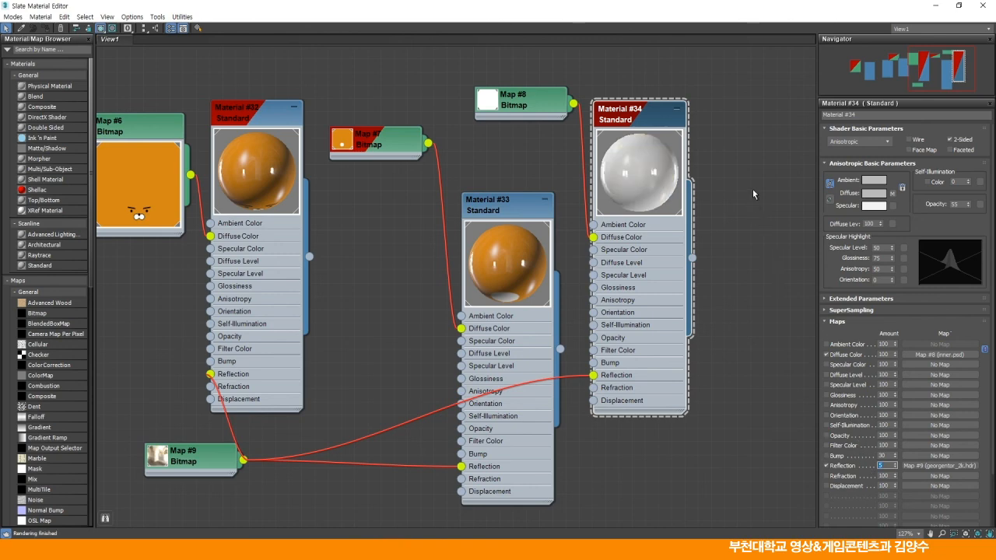
left_click(959, 4)
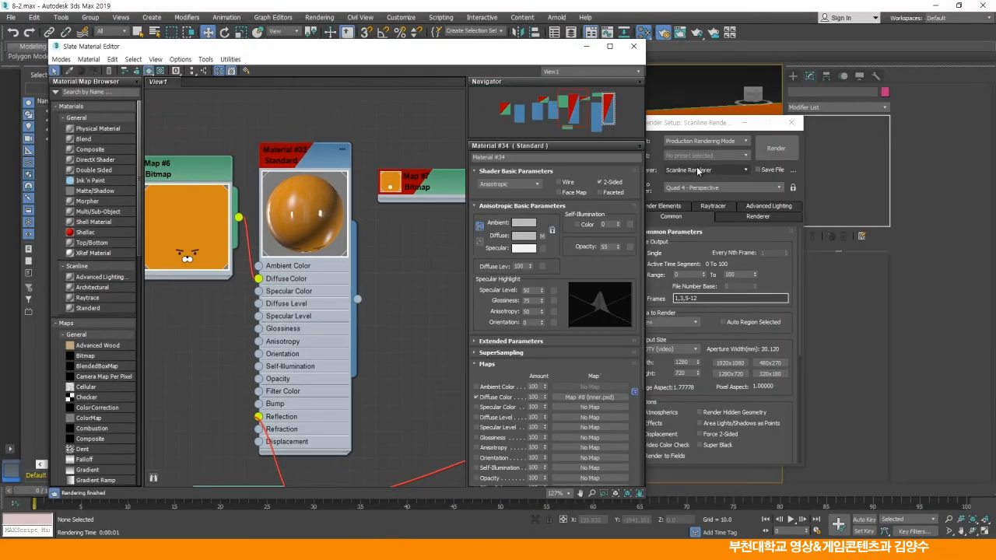
Render the Perspective view, close the material editor and render again from a lower angle to check the reflections.
left_click(775, 149)
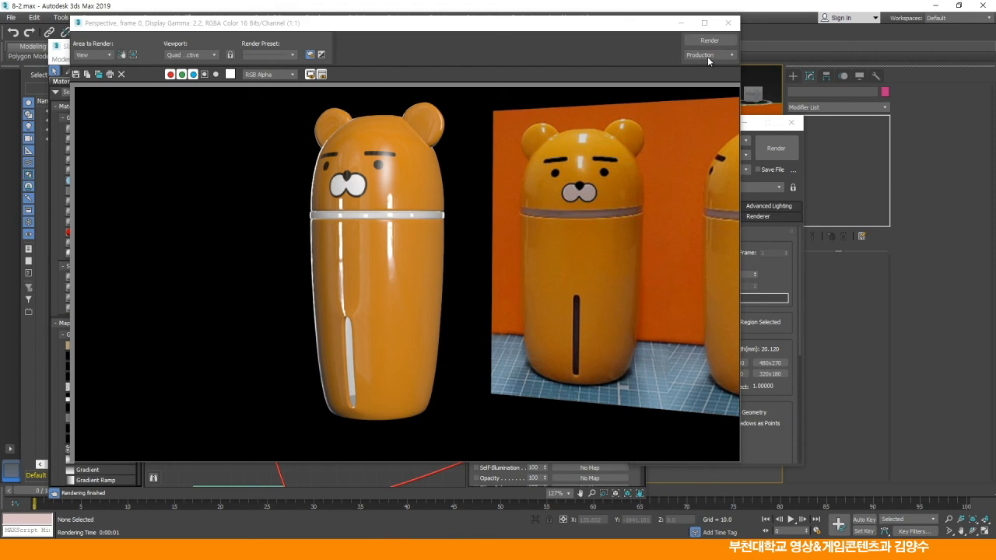
left_click(727, 23)
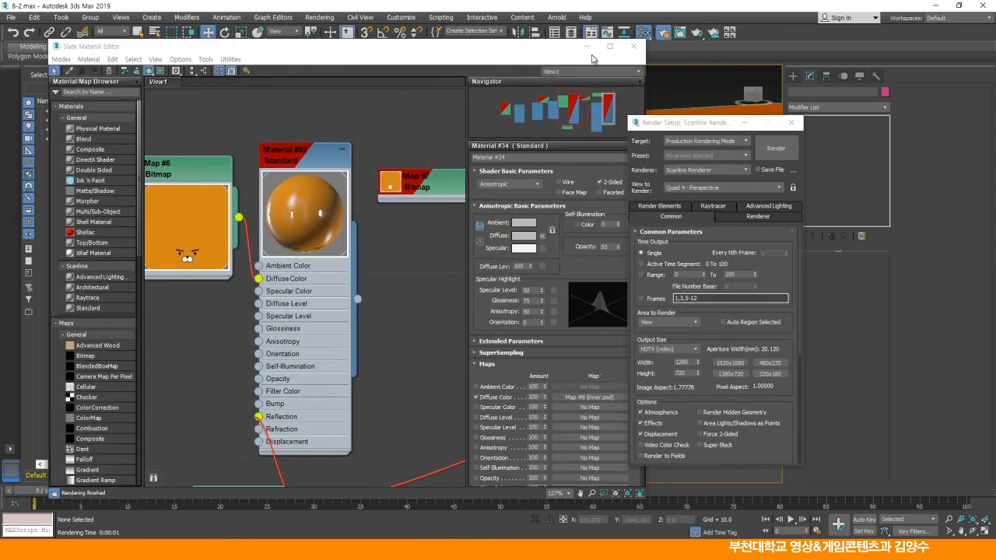
left_click(634, 46)
left_click_drag(436, 179, 458, 169)
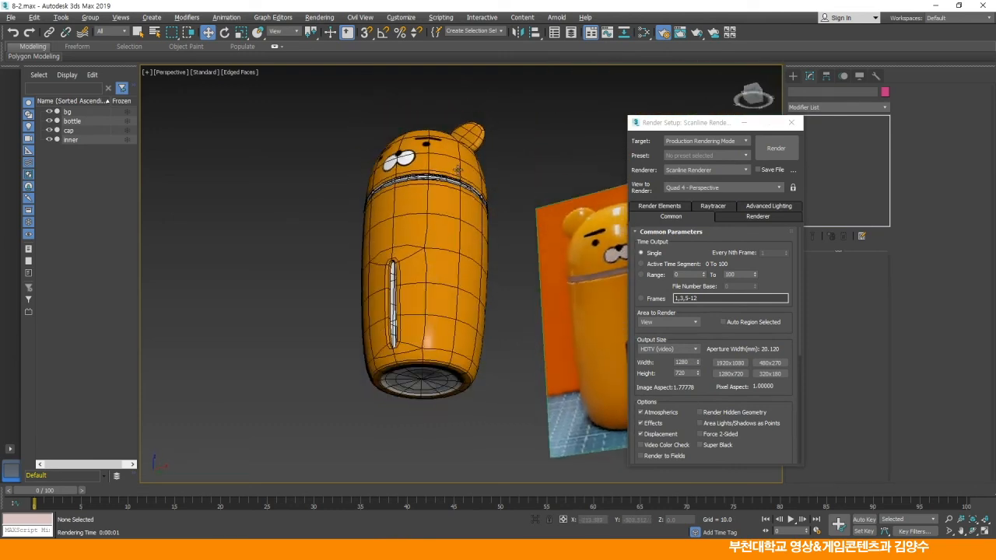
key("shift+q")
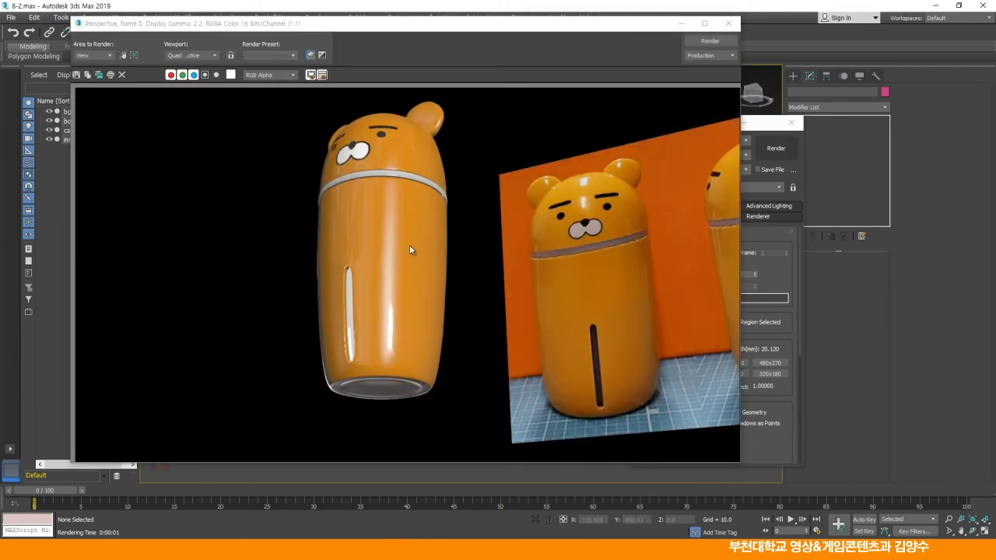
left_click(728, 23)
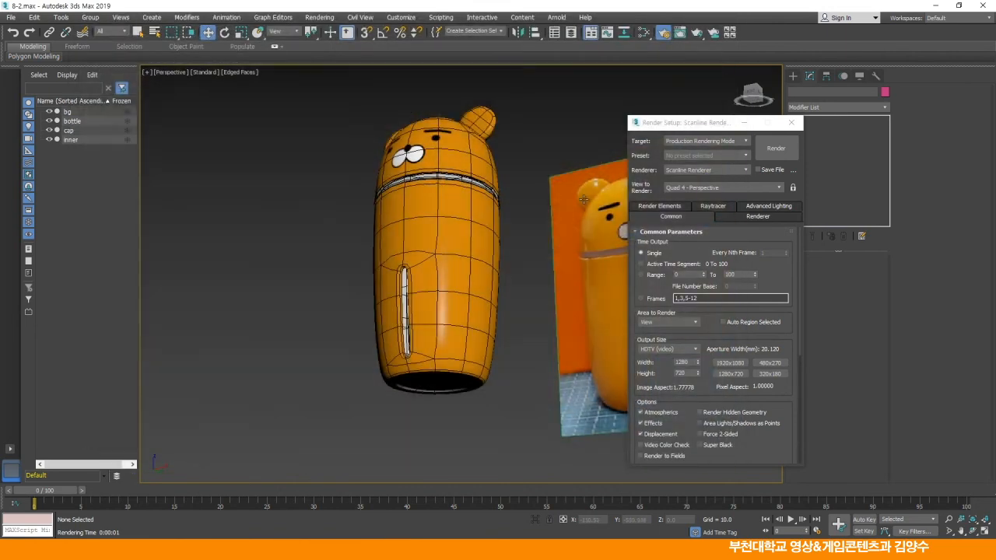
Adjust the Reflection map amounts of Materials #32, #33 and #34 in the Slate Material Editor.
left_click(643, 32)
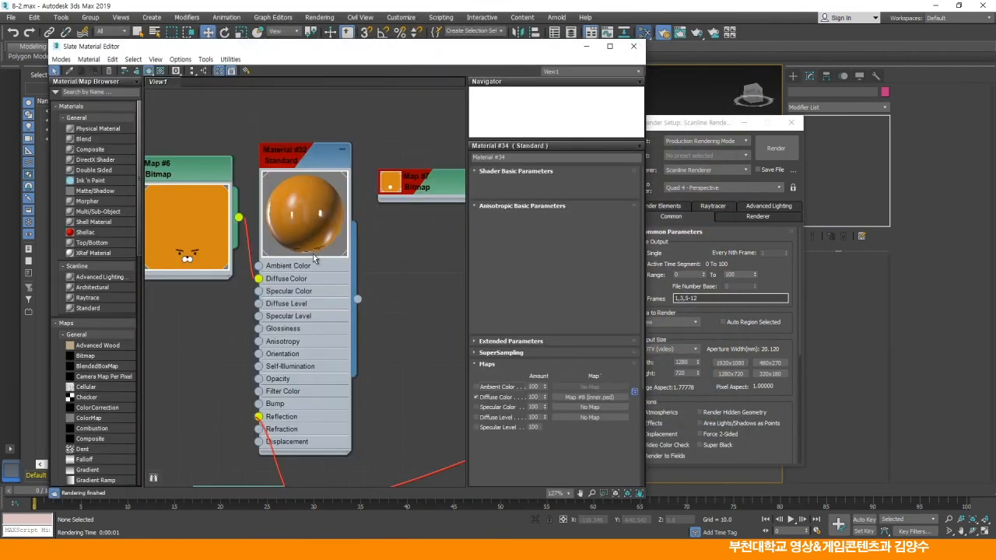
left_click(610, 48)
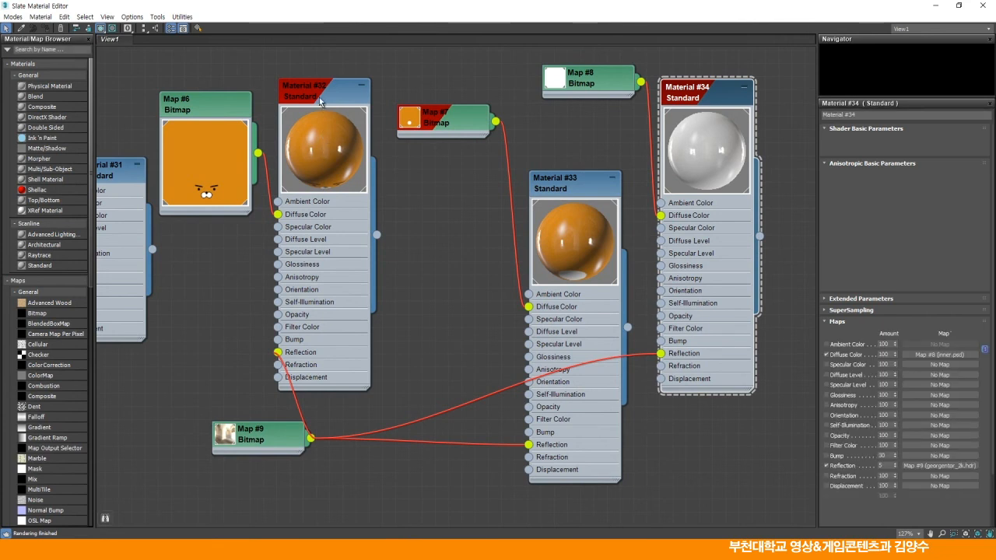
left_click(320, 100)
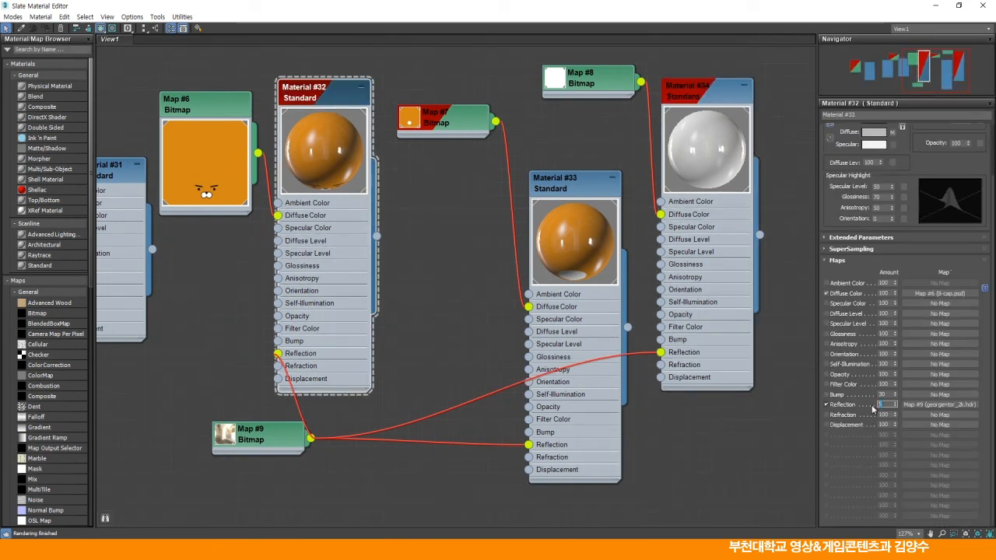
left_click(563, 217)
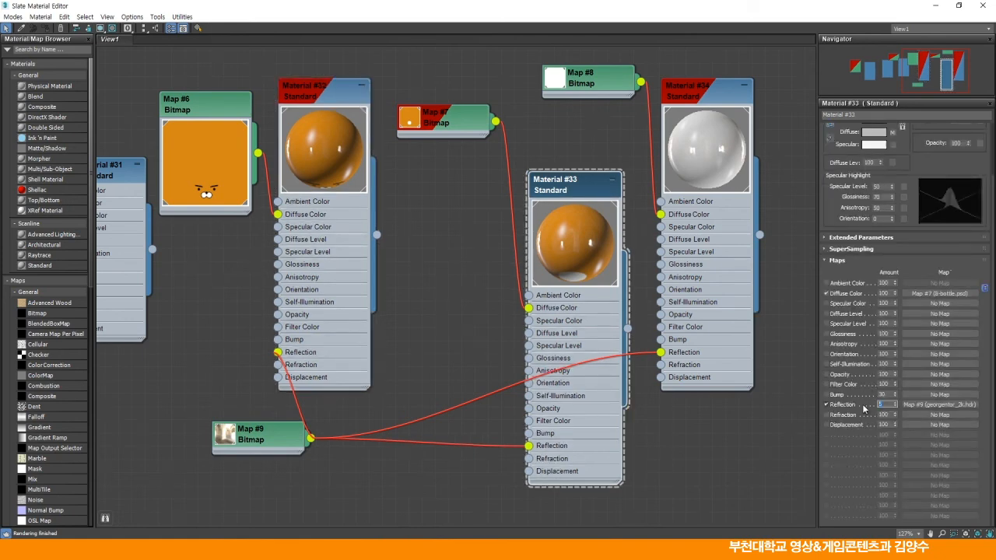
left_click(757, 263)
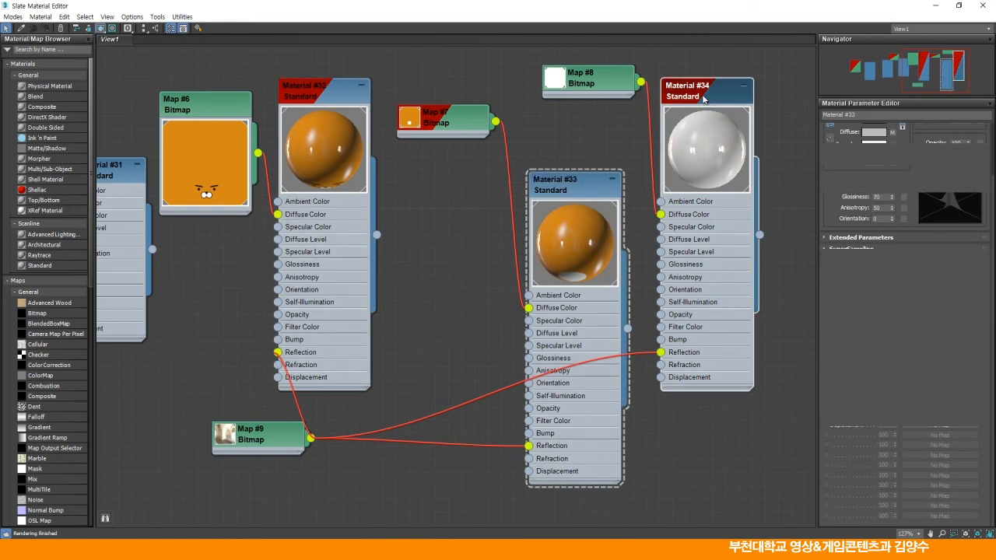
double_click(882, 465)
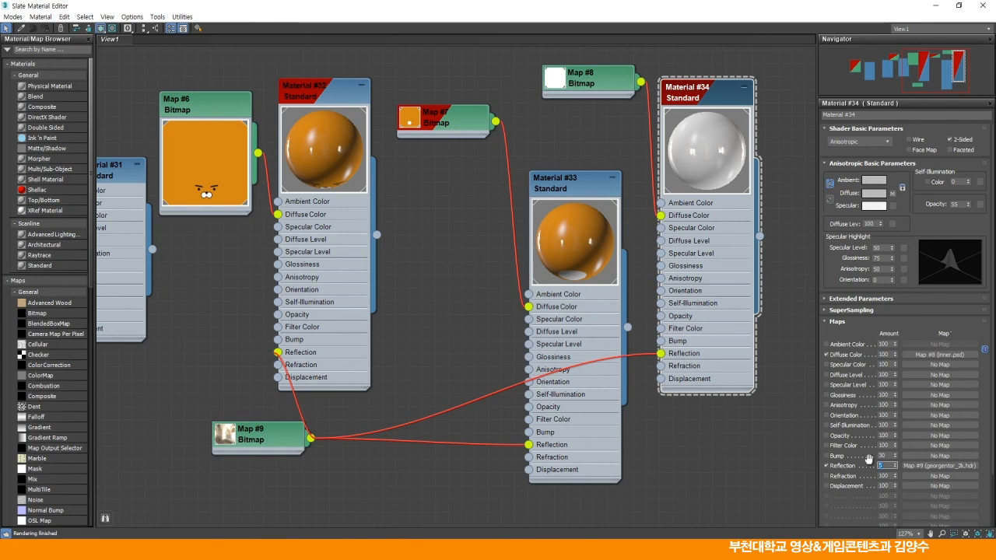
left_click(959, 5)
Render the bottle with the adjusted reflections, close the material editor and render again from another angle.
left_click(776, 148)
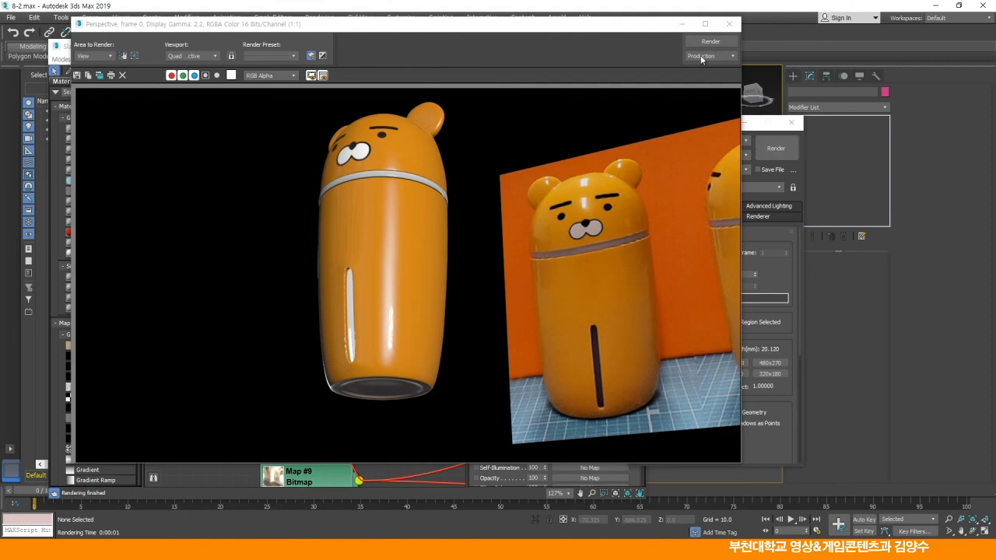
left_click(729, 23)
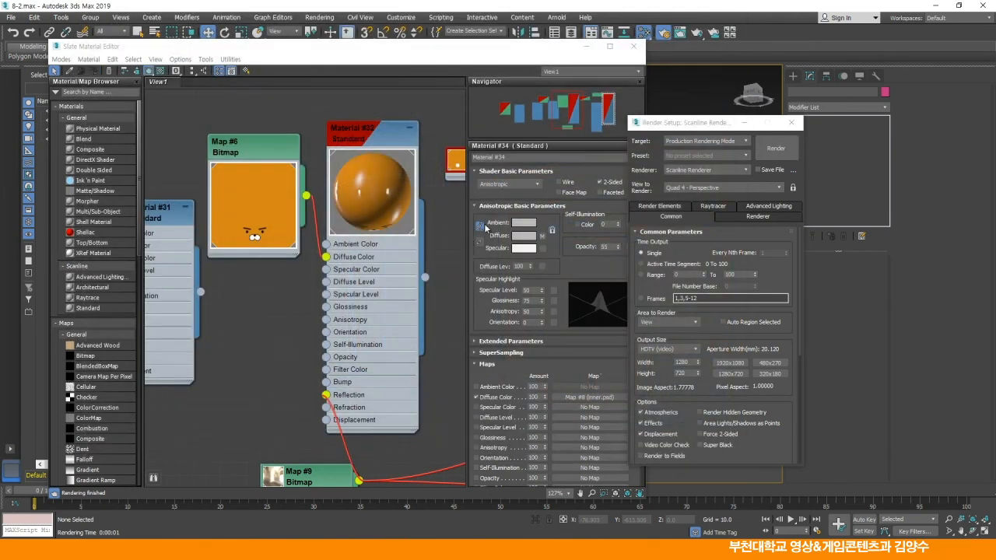
left_click(634, 46)
left_click_drag(446, 207, 303, 209)
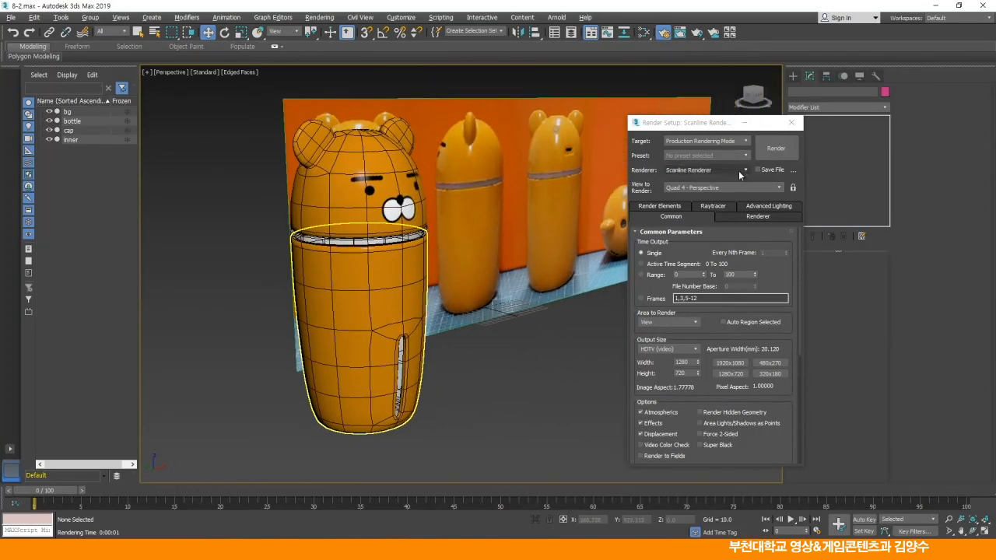
left_click(776, 148)
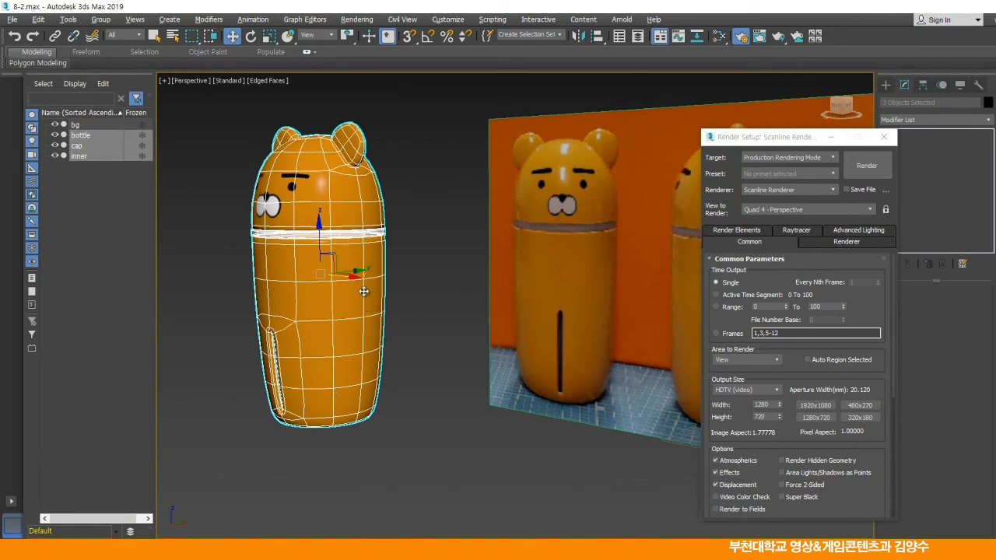
Clone the bottle, cap and inner objects together as three evenly spaced copies in a row.
mouse_move(363, 291)
left_mouse_down()
mouse_move(385, 299)
mouse_move(405, 282)
mouse_move(502, 284)
left_mouse_up()
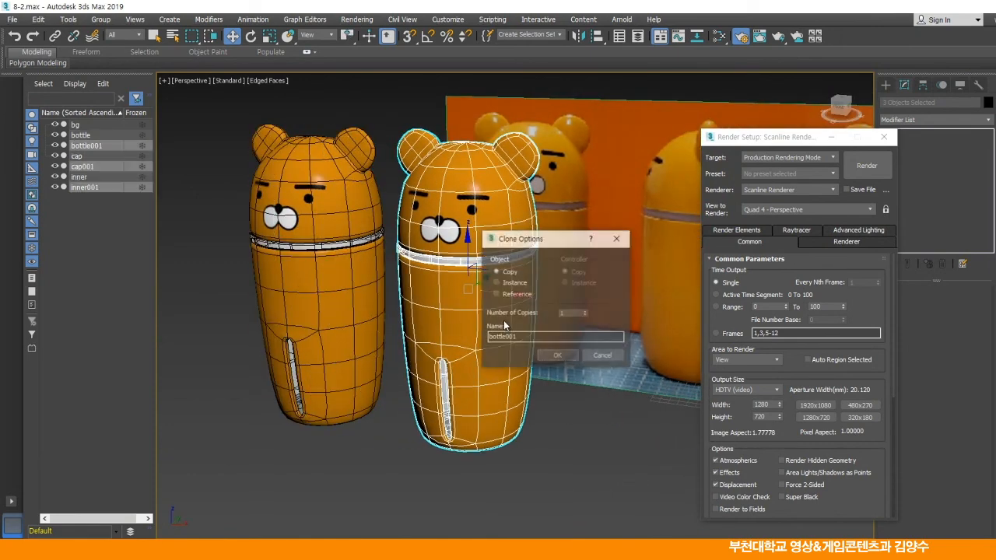
double_click(572, 313)
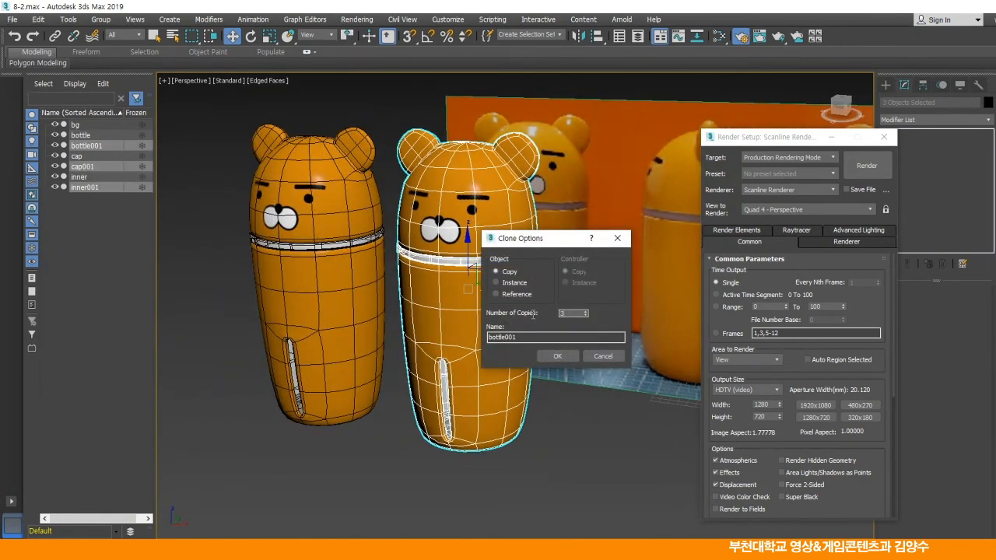
left_click(558, 356)
Render the row of four bear bottles from two different perspective angles.
left_click_drag(581, 327, 550, 320)
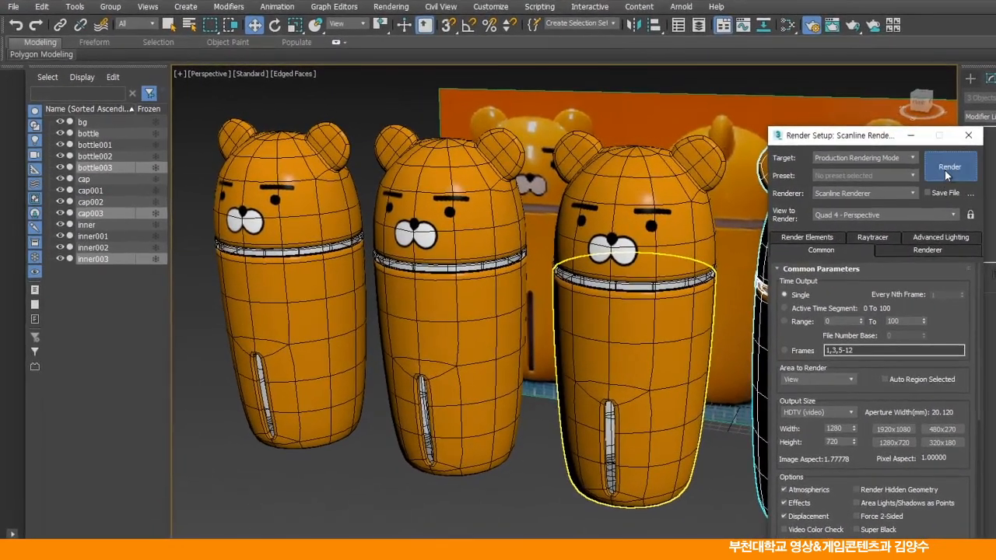
left_click(867, 166)
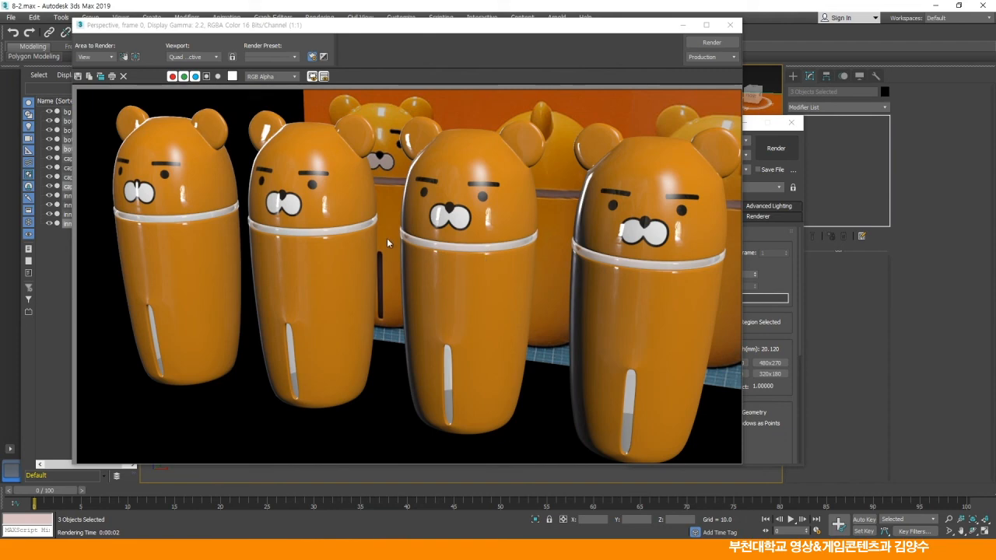
left_click(730, 25)
left_click_drag(513, 307, 467, 277)
left_click(775, 150)
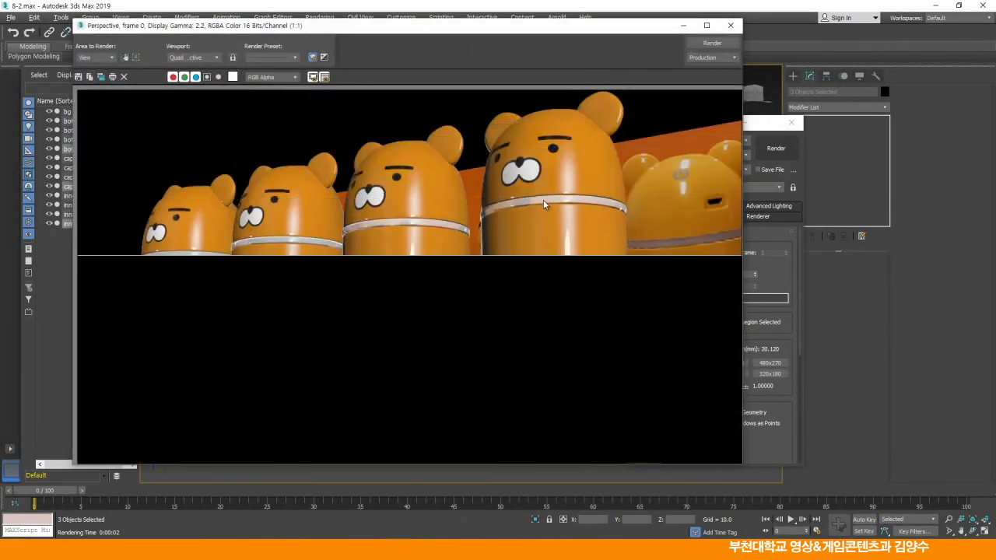